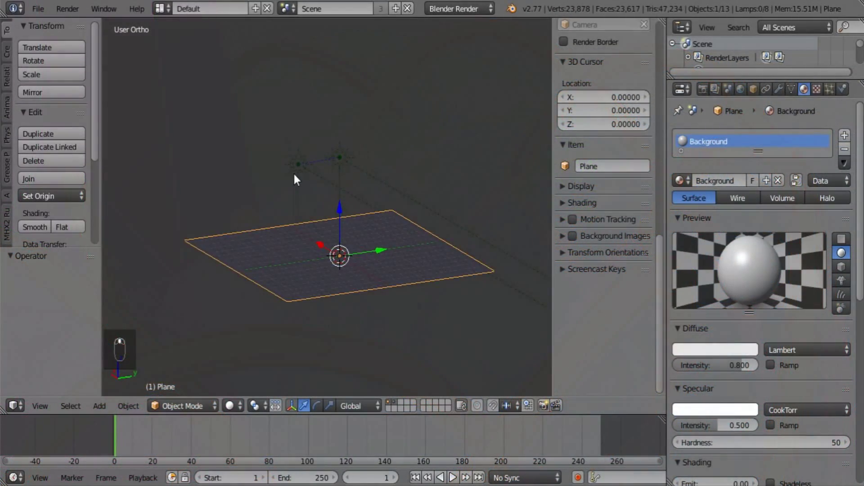
Delete the Sun - Smooth lamp from the scene
middle_drag(294, 175, 355, 196)
right_click(353, 130)
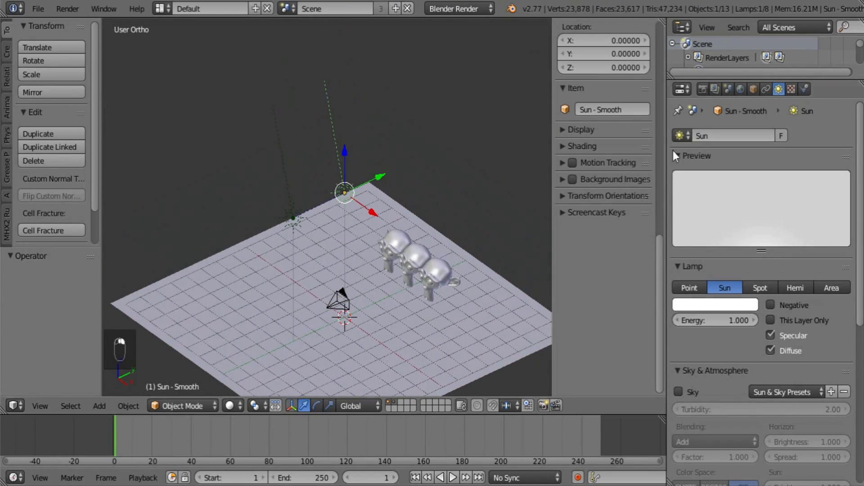
key(x)
click(434, 188)
Remove the Copy Rotation constraint from the Sun - Toon lamp
right_click(292, 217)
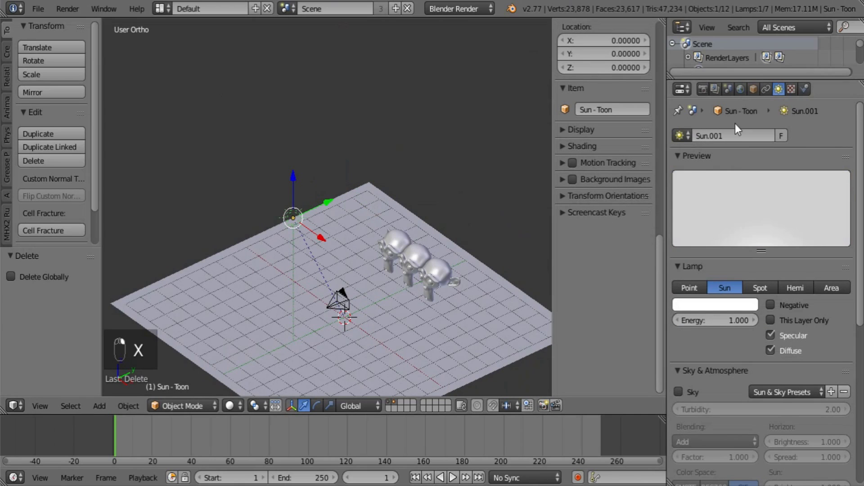
click(755, 89)
click(741, 136)
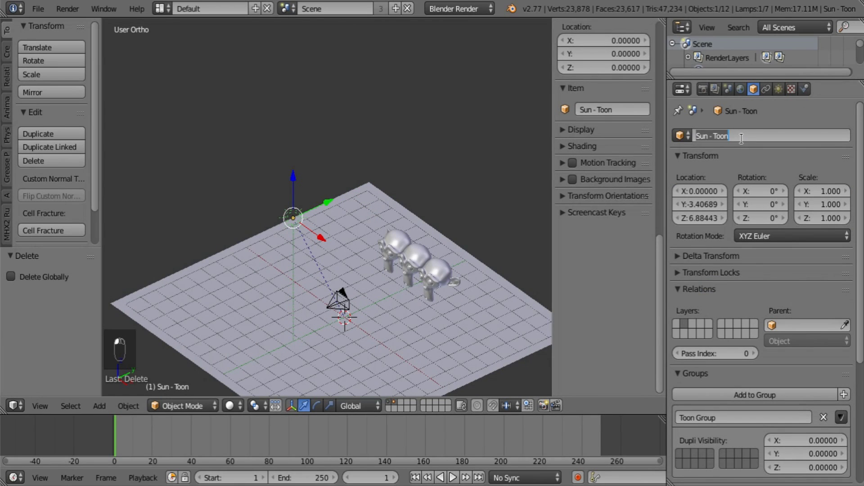
click(766, 89)
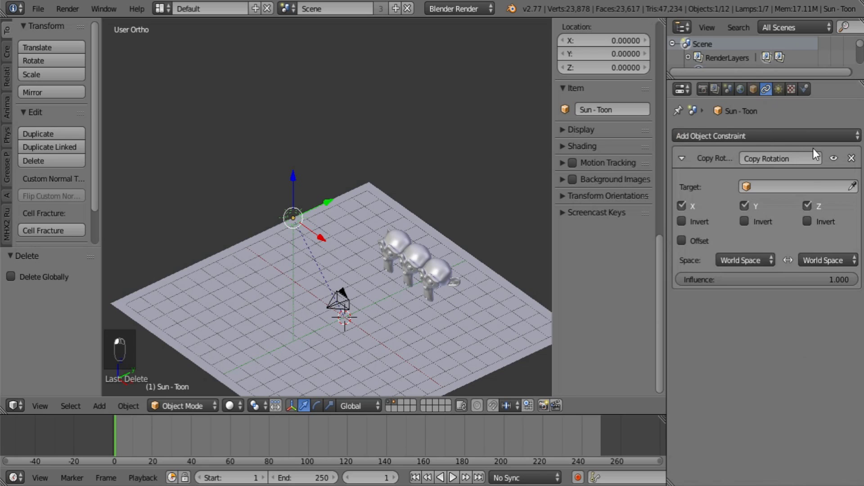
click(852, 158)
In a side-on view, rotate the Sun - Toon lamp about -36.5° so it points toward the monkey heads
mouse_move(296, 252)
middle_down()
mouse_move(291, 214)
mouse_move(301, 261)
middle_up()
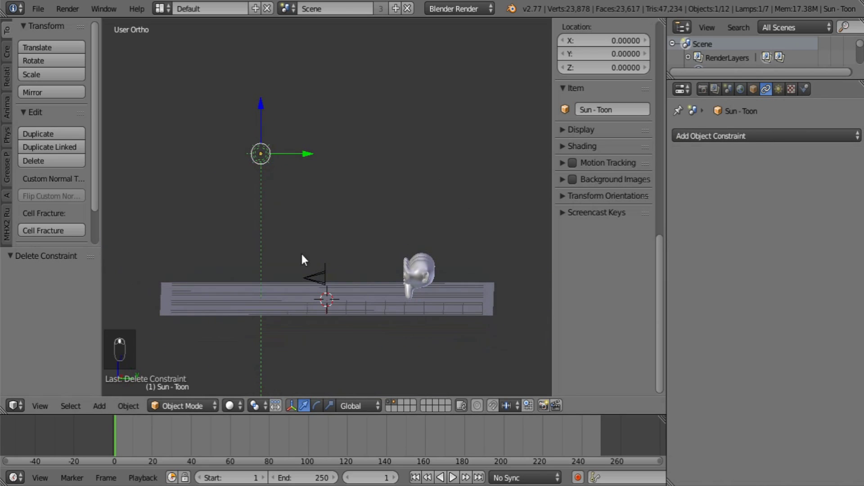
key(r)
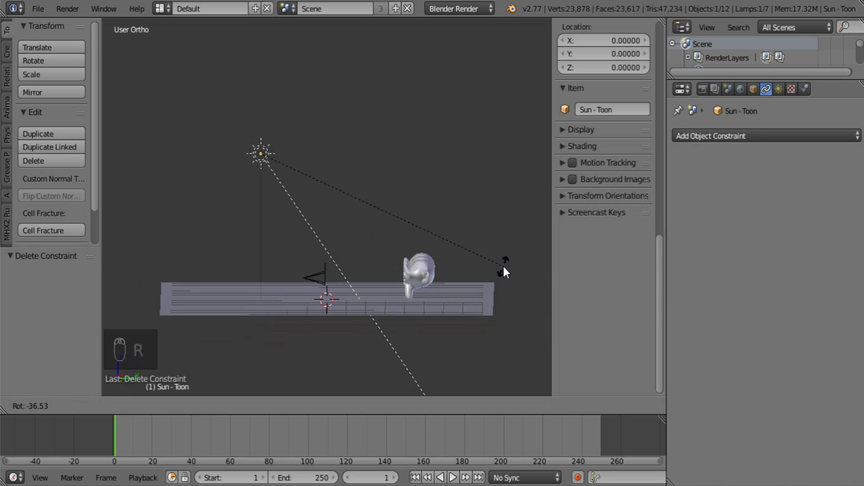
click(503, 265)
Duplicate the sun lamp and place the copy about -3.9 units along the Y axis
middle_drag(317, 183, 400, 202)
key(shift+d)
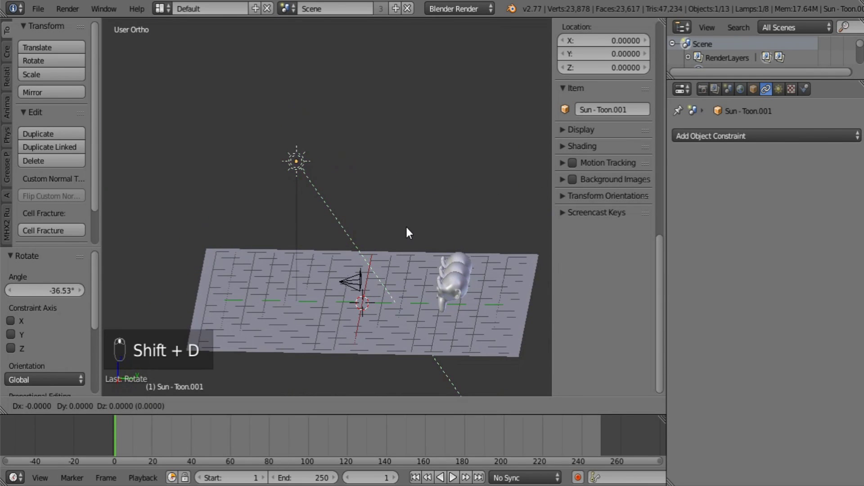
middle_click(378, 222)
click(235, 221)
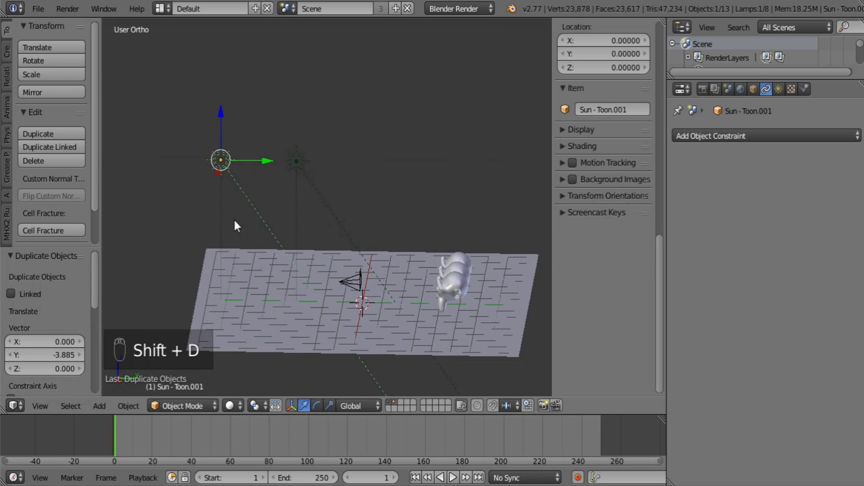
Rename the duplicated lamp as Sun - Caustic Sun
click(752, 91)
click(766, 136)
drag(713, 136, 780, 146)
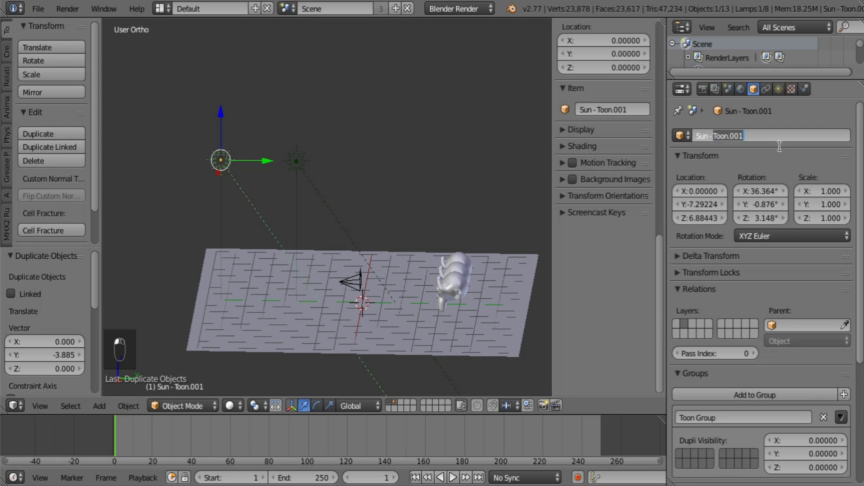
text(Caustic Sun)
key(Return)
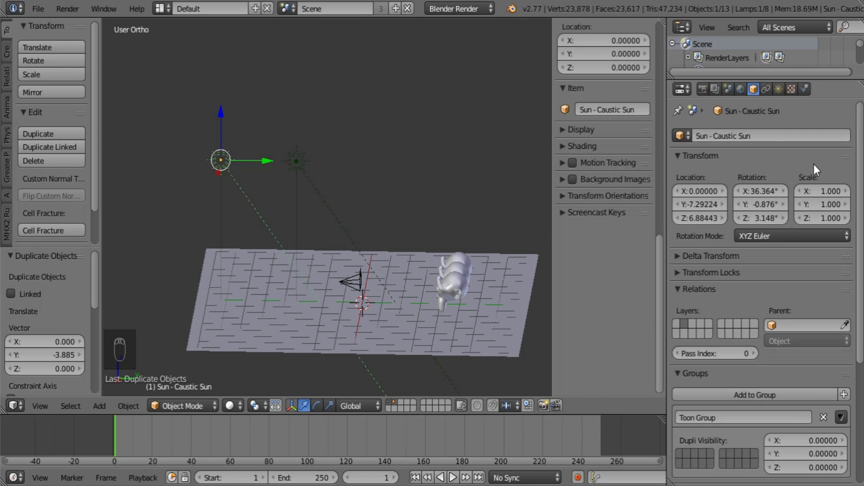
Set the caustic sun's ray shadow soft size to 0 and its Adaptive QMC threshold to 1
click(779, 89)
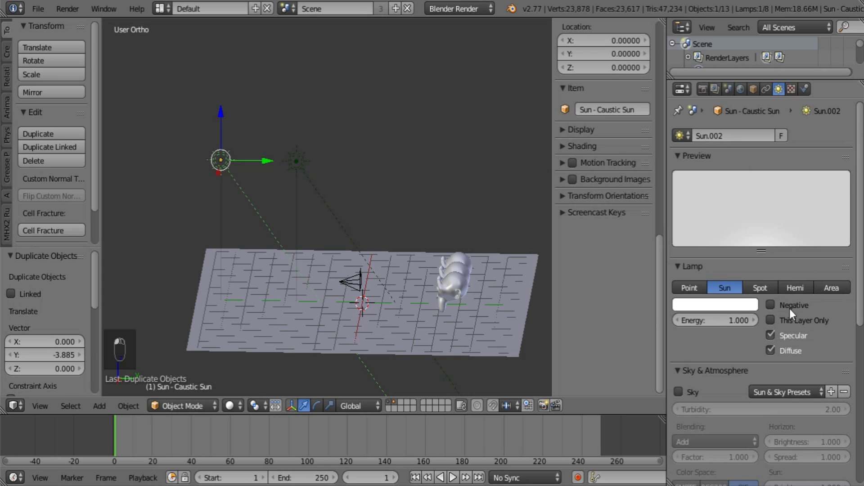
scroll(792, 388, down, 12)
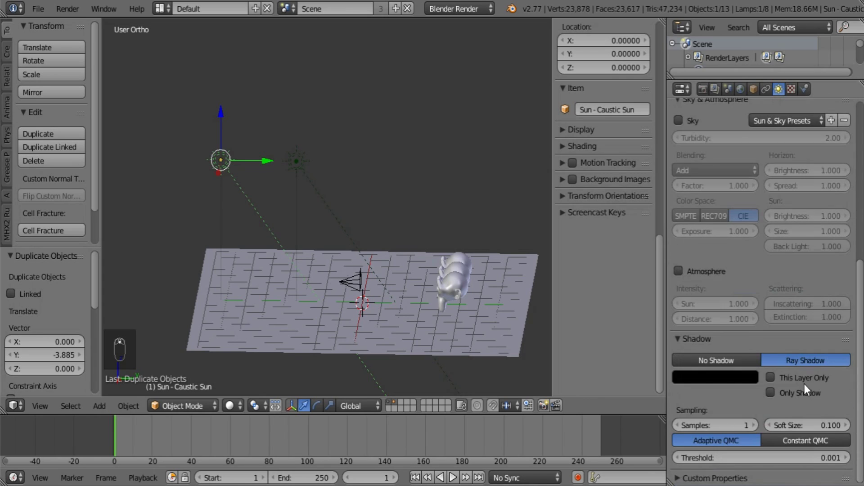
click(803, 425)
text(0)
key(Return)
click(729, 455)
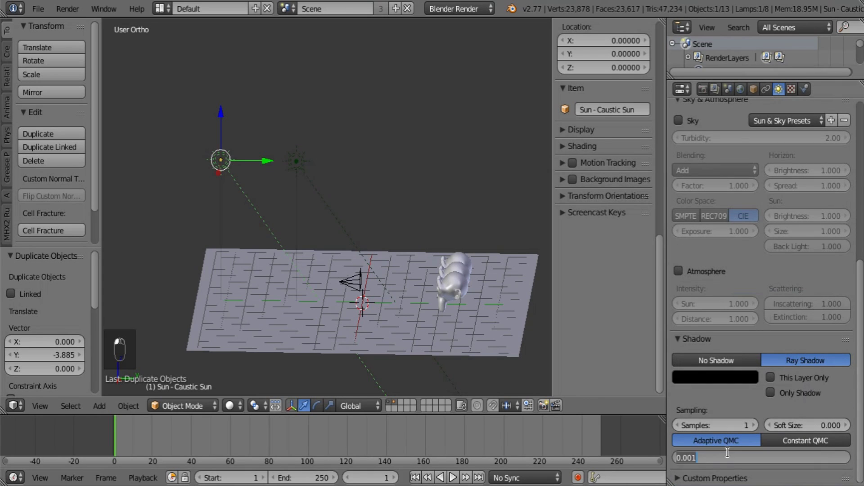
text(1)
key(Return)
Disable Subsurface Scattering and Environment Map in the scene's render shading settings
click(701, 89)
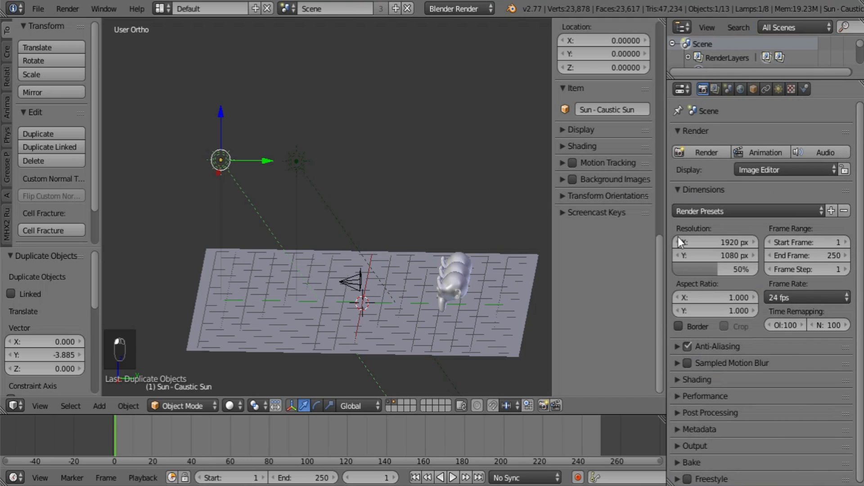
click(677, 381)
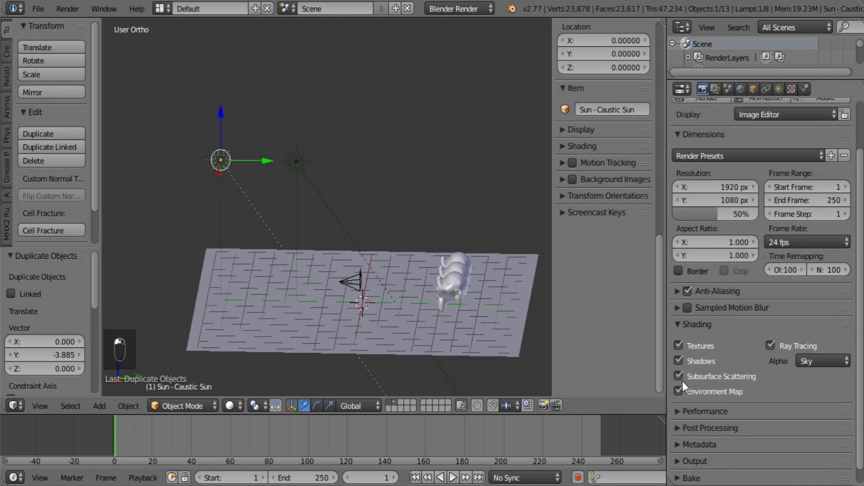
scroll(681, 360, down, 4)
click(683, 309)
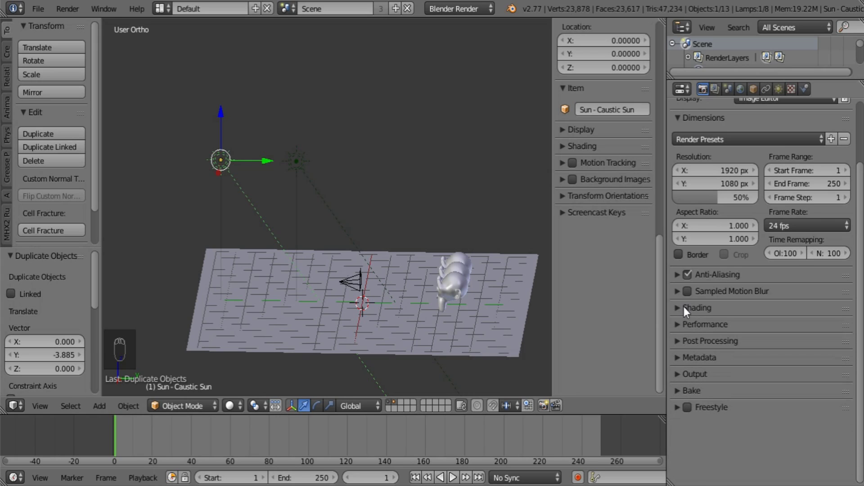
Review the Output, Post Processing, Shading, Performance, Metadata and Bake render settings
click(687, 374)
scroll(693, 373, down, 2)
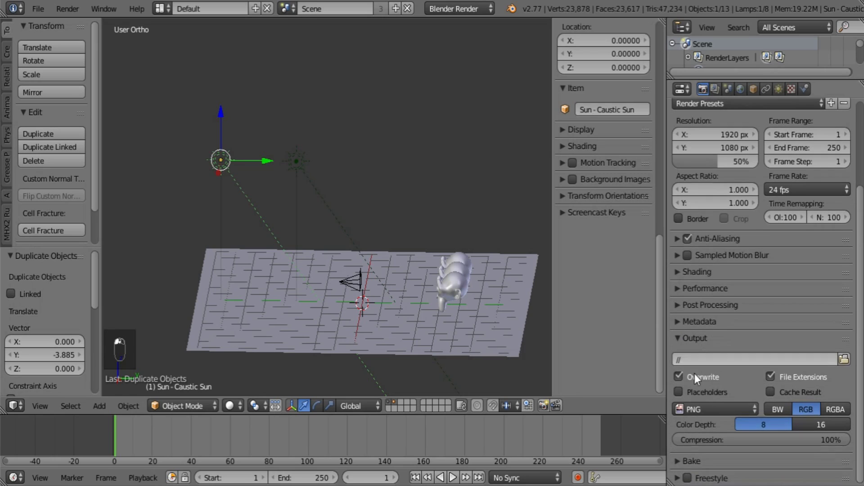
click(696, 340)
click(691, 306)
click(690, 307)
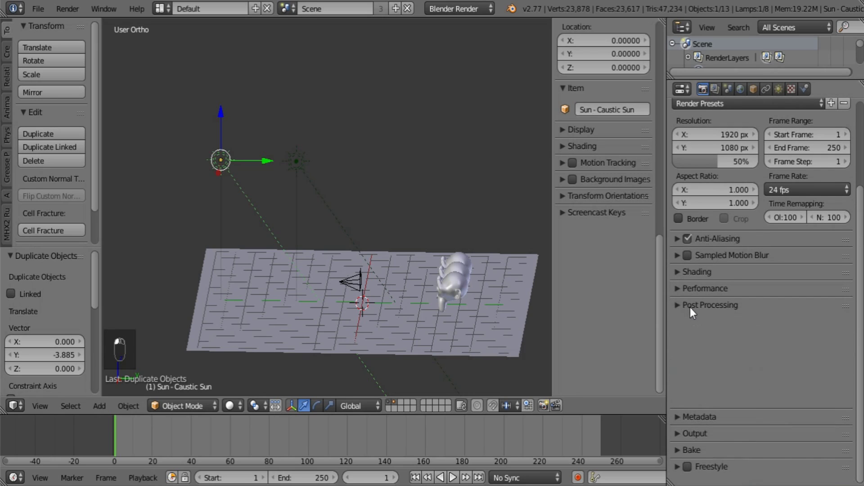
click(678, 272)
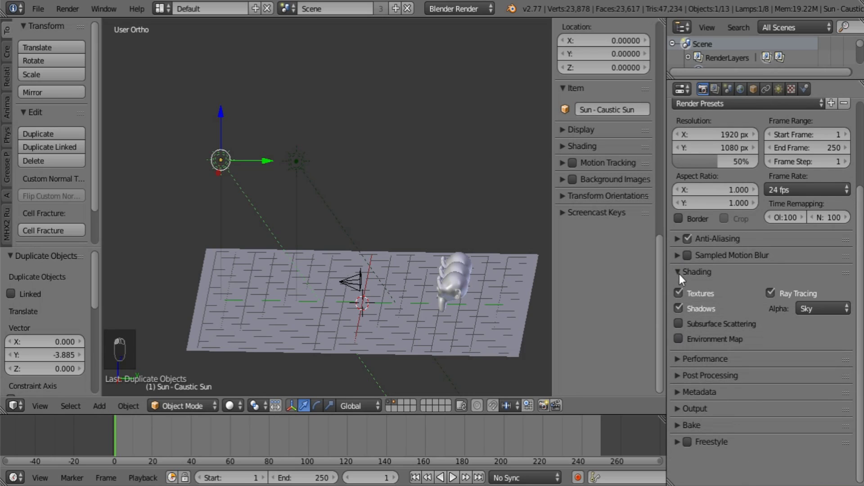
click(680, 273)
click(678, 288)
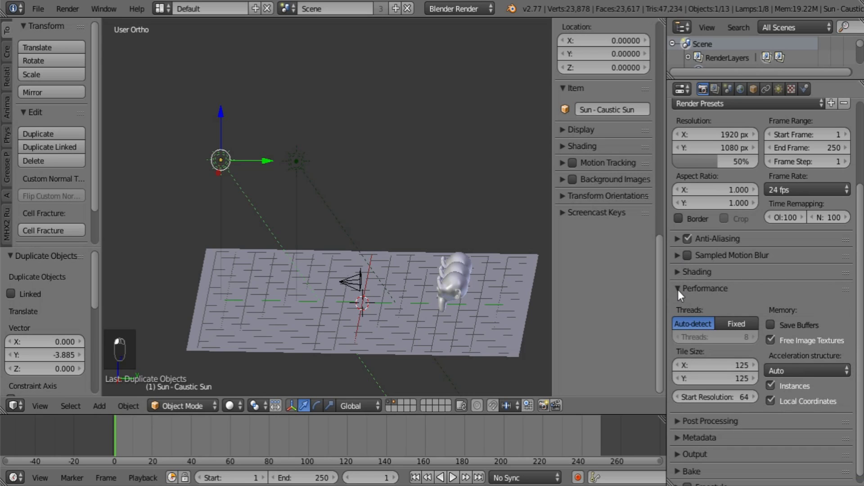
click(678, 290)
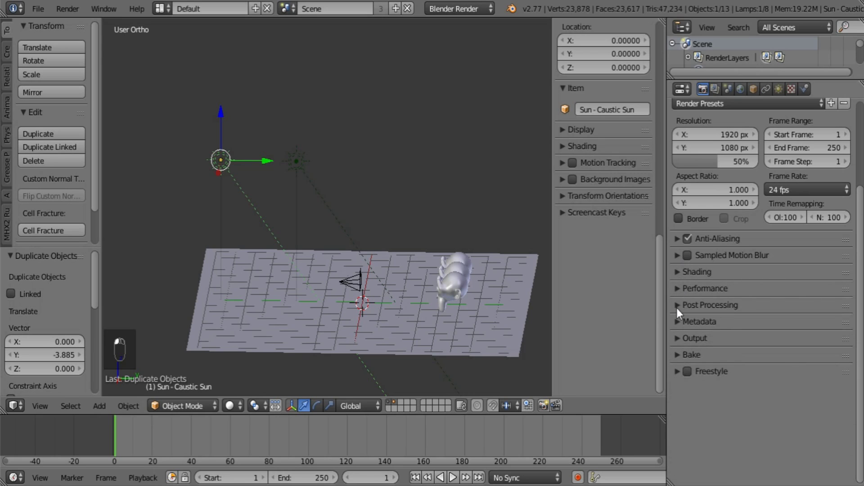
click(677, 307)
click(676, 308)
click(677, 316)
click(681, 307)
click(678, 322)
click(678, 323)
click(677, 336)
click(676, 337)
click(675, 354)
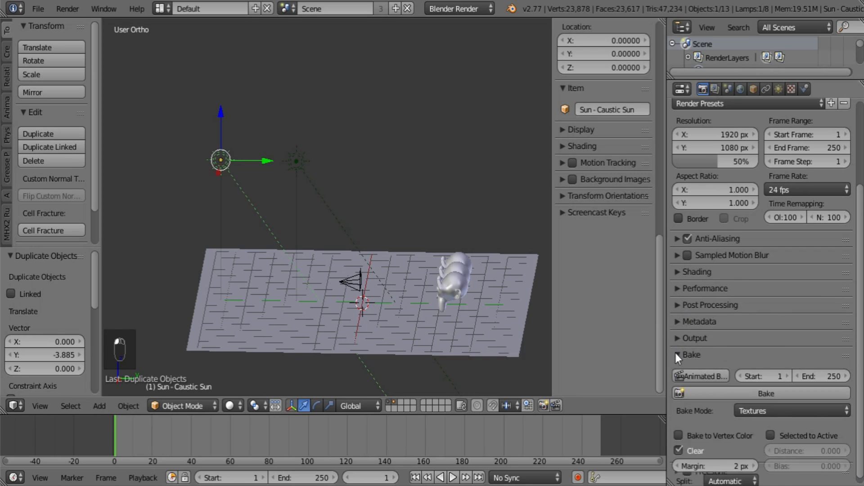
click(676, 355)
scroll(728, 353, up, 5)
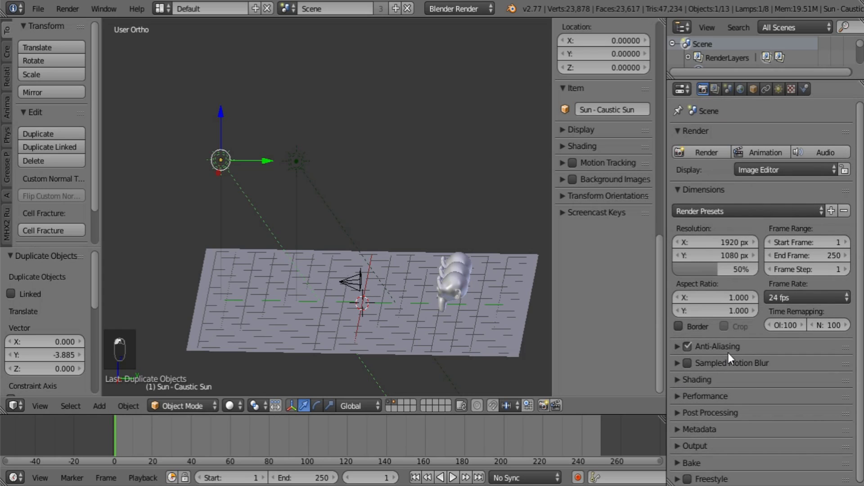
Replace the Freestyle and Background render layers with one new render layer
click(715, 88)
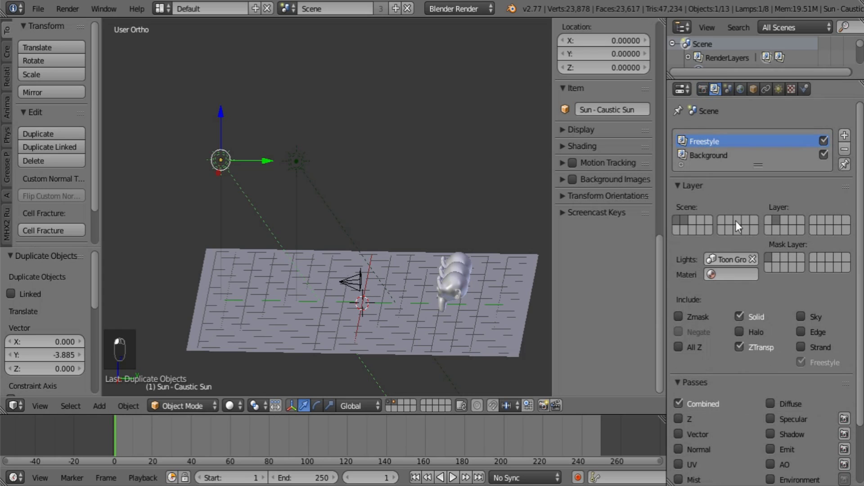
click(845, 150)
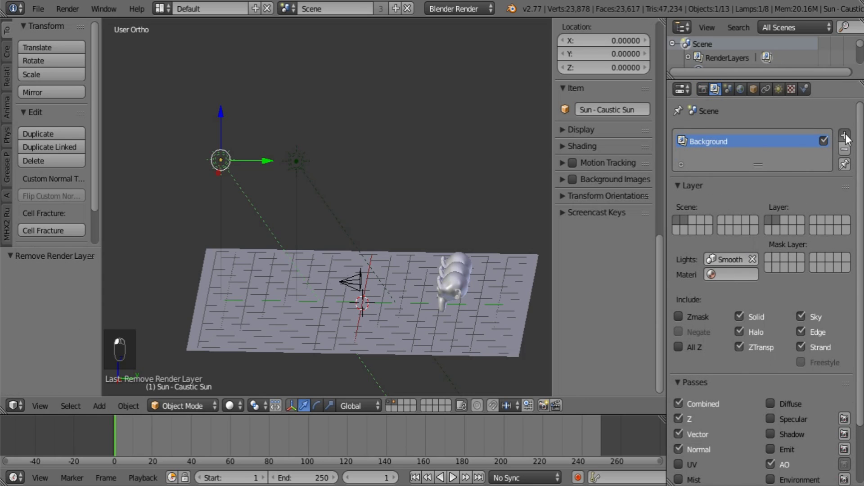
click(845, 135)
click(787, 143)
click(845, 150)
Rename the new render layer as Normal
double_click(719, 141)
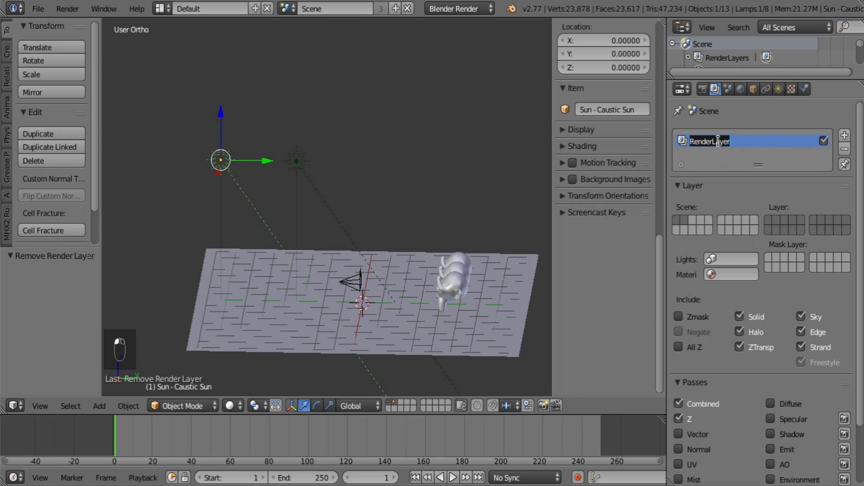
text(Normal)
key(Return)
Add a second render layer named Caustics that renders only layer 2, with scene layers 1 and 2 enabled
click(845, 135)
double_click(697, 155)
text(c)
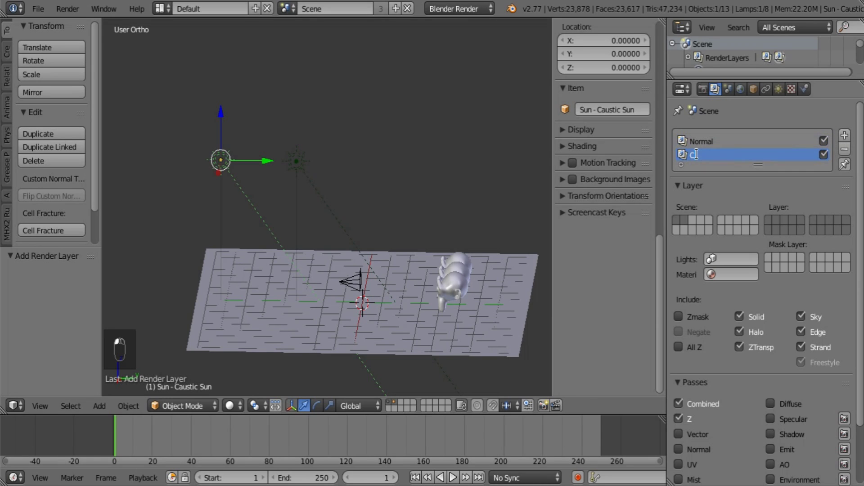
text(austics)
key(Return)
click(777, 219)
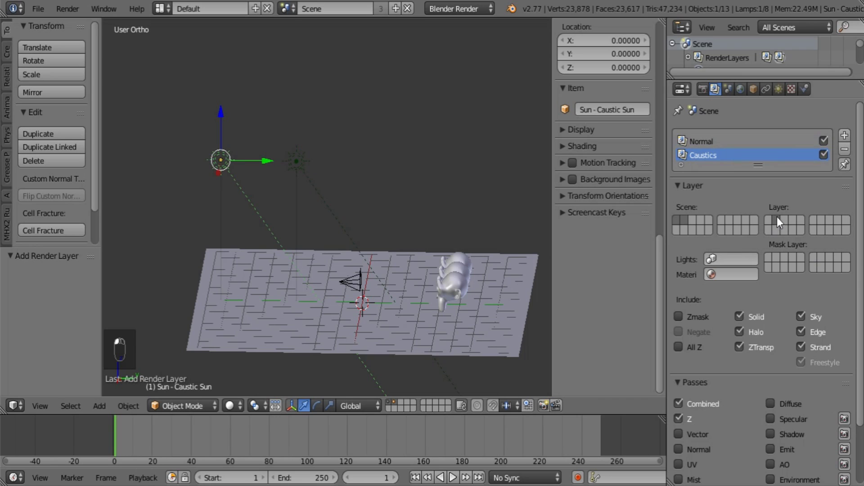
Restrict the Normal render layer to layer 1 with layer 2 as mask, and exclude Edge and Strand
click(710, 140)
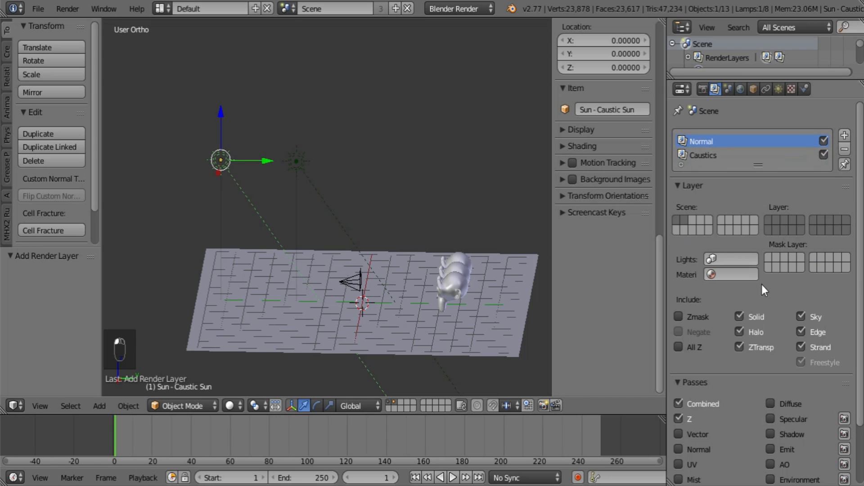
click(775, 256)
click(772, 223)
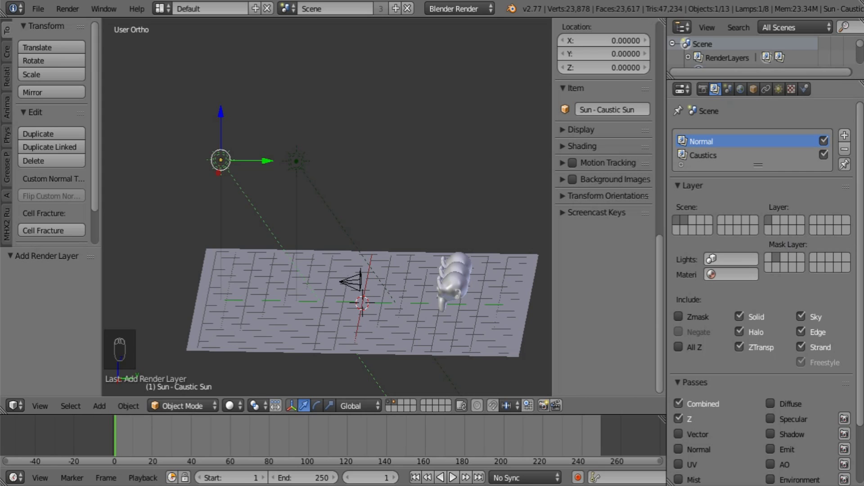
scroll(766, 289, down, 3)
drag(801, 275, 801, 301)
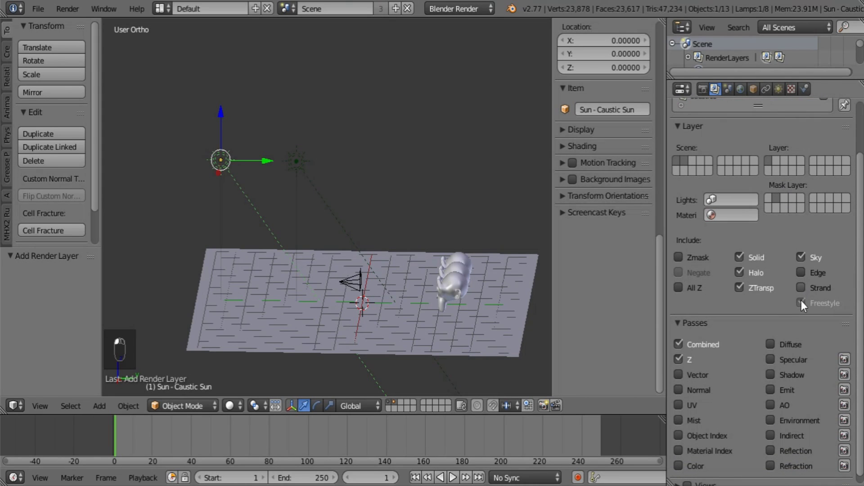
Exclude Edge, Strand and Freestyle from the Caustics render layer
scroll(720, 180, up, 3)
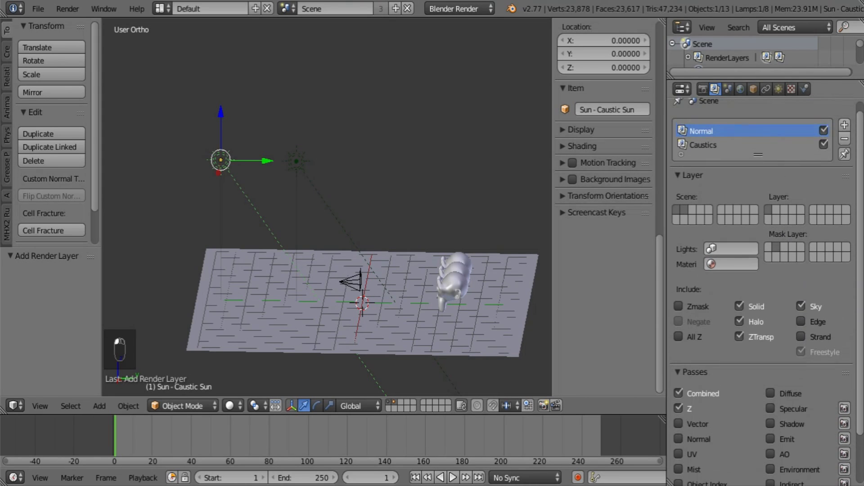
click(703, 146)
drag(801, 323, 804, 349)
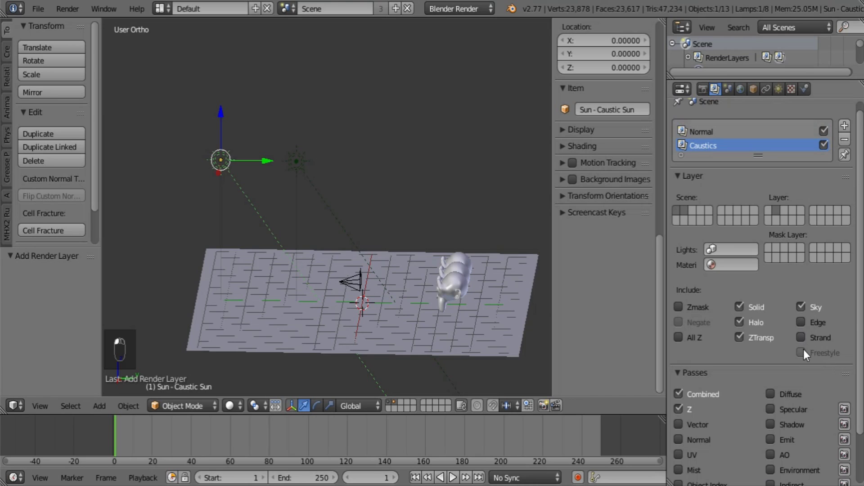
Exclude Sky and Halo from the Normal render layer
click(710, 133)
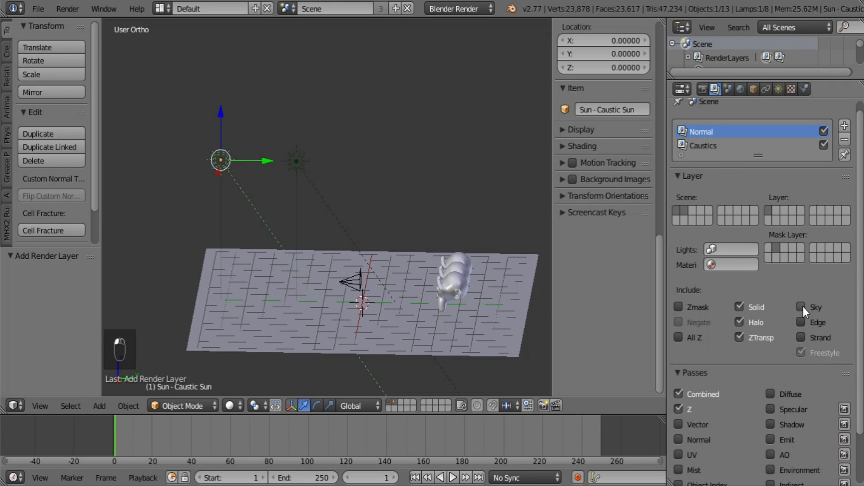
click(822, 354)
click(802, 352)
click(739, 323)
scroll(738, 355, down, 3)
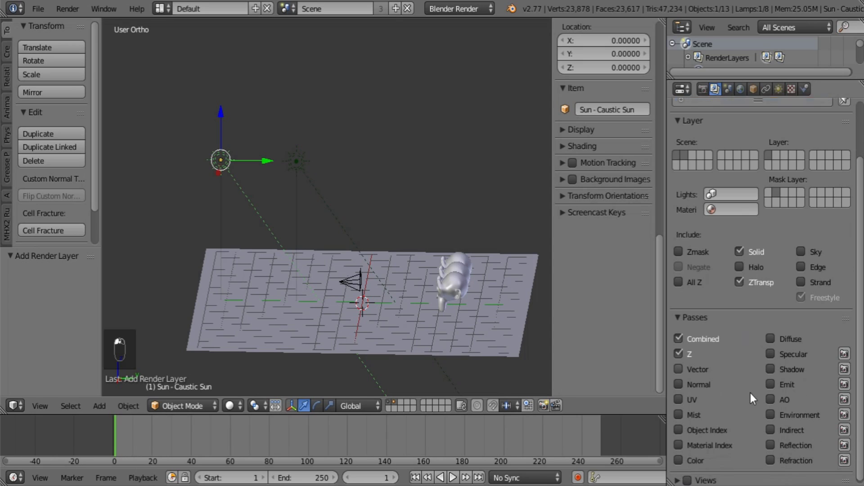
Exclude the Z pass from the Normal render layer
click(680, 351)
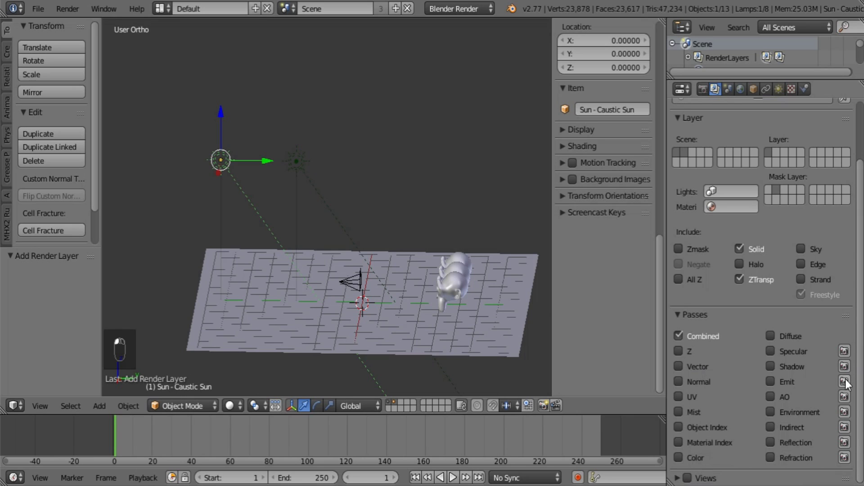
click(695, 313)
Disable the world's Environment Lighting and collapse the world setting groups
click(740, 89)
scroll(748, 348, down, 6)
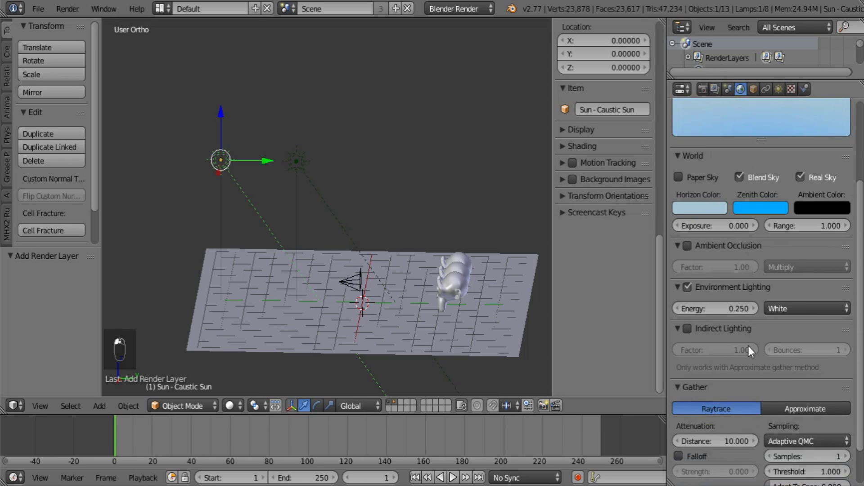
click(684, 288)
click(678, 287)
click(676, 306)
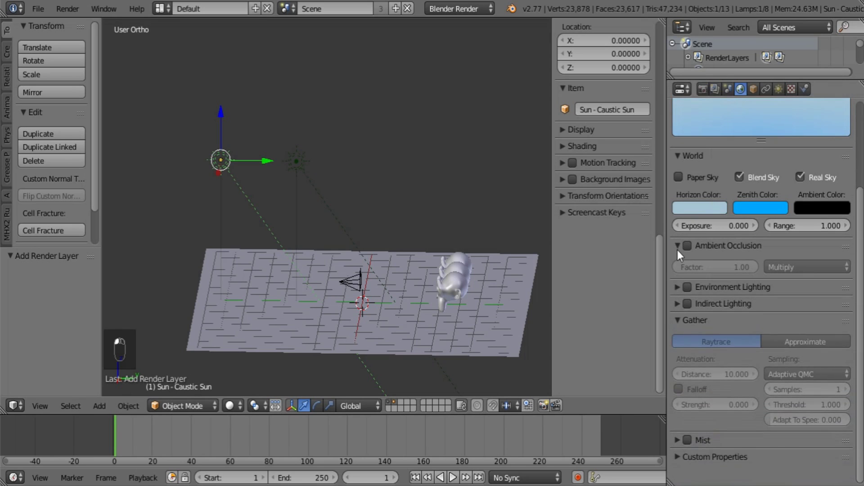
click(677, 249)
click(675, 296)
scroll(707, 279, up, 4)
click(683, 243)
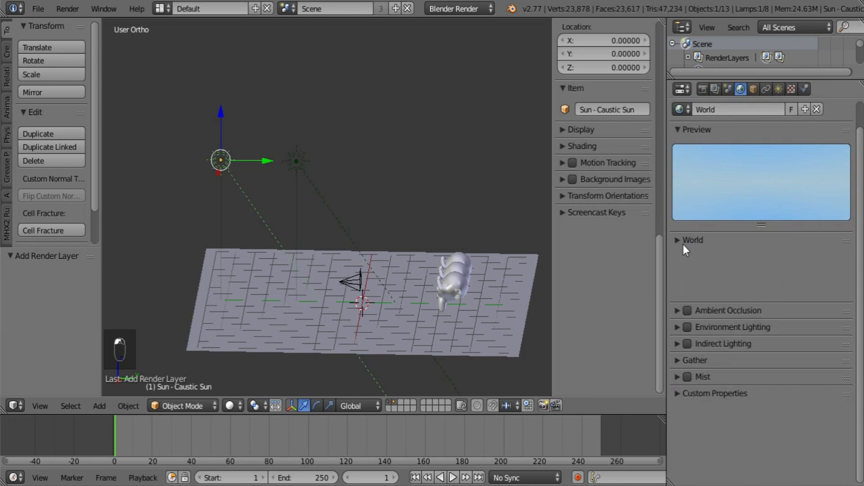
scroll(720, 270, up, 1)
Enlarge the object list and unhide all six Hemi lamps, from Hemi to Hemi.005
drag(753, 79, 764, 310)
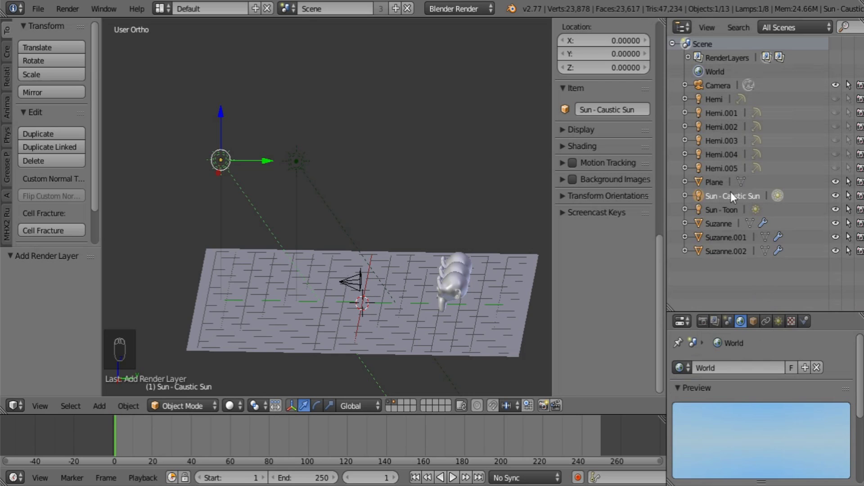
click(726, 169)
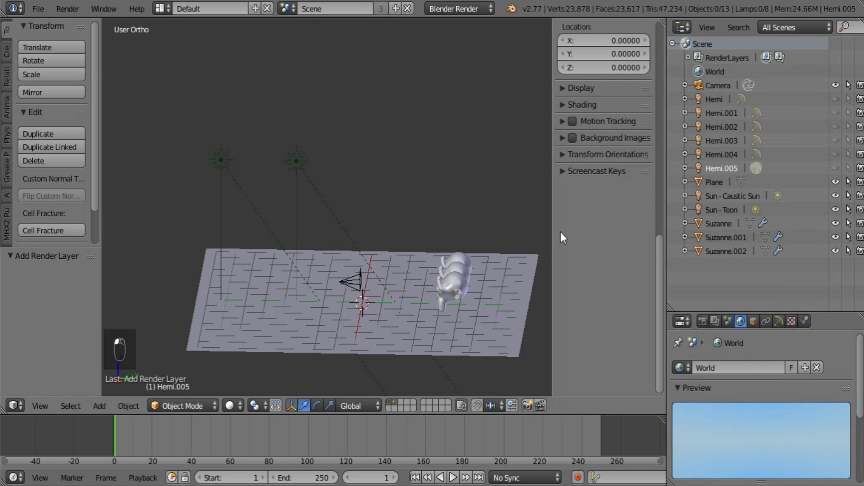
scroll(404, 258, down, 5)
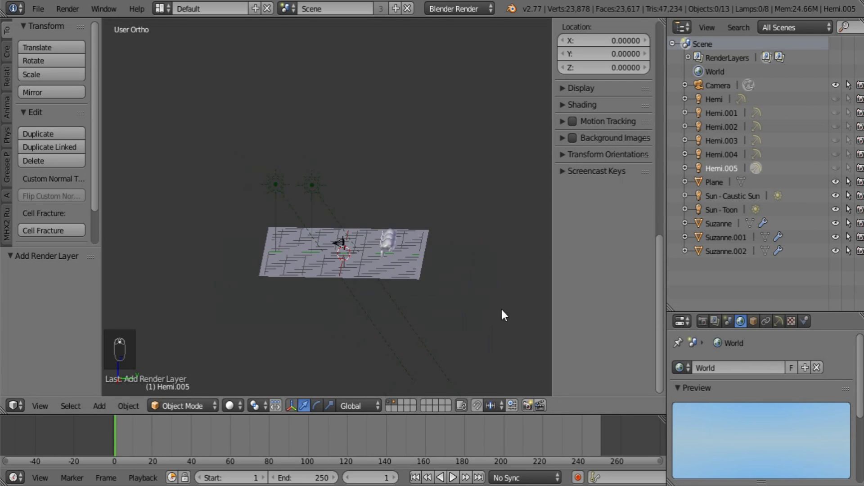
middle_drag(329, 314, 475, 384)
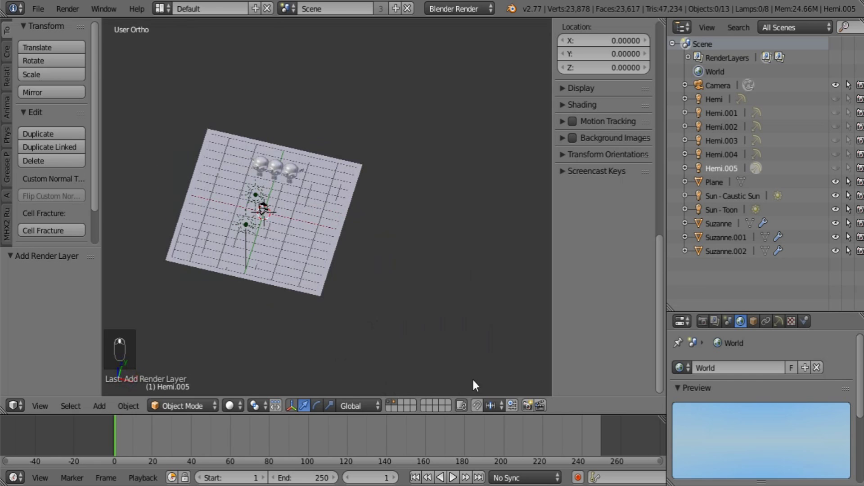
drag(836, 168, 835, 99)
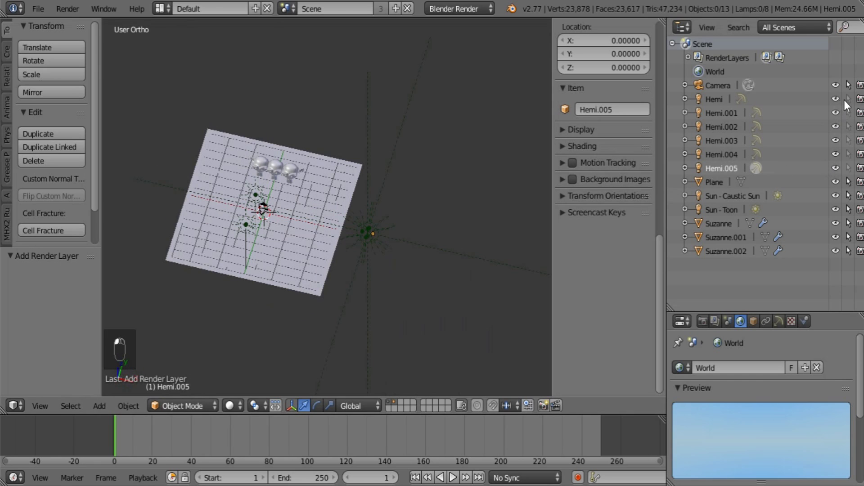
Examine how the six Hemi lamps are arranged and oriented beside the plane
scroll(415, 239, up, 3)
middle_drag(414, 239, 330, 255)
right_click(372, 263)
key(a)
key(a)
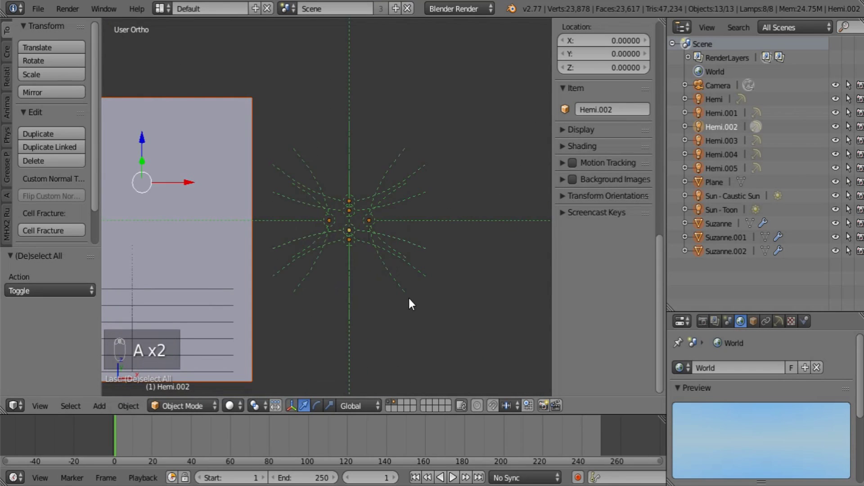
middle_drag(431, 310, 496, 335)
scroll(412, 307, up, 3)
shift+middle_drag(411, 326, 376, 249)
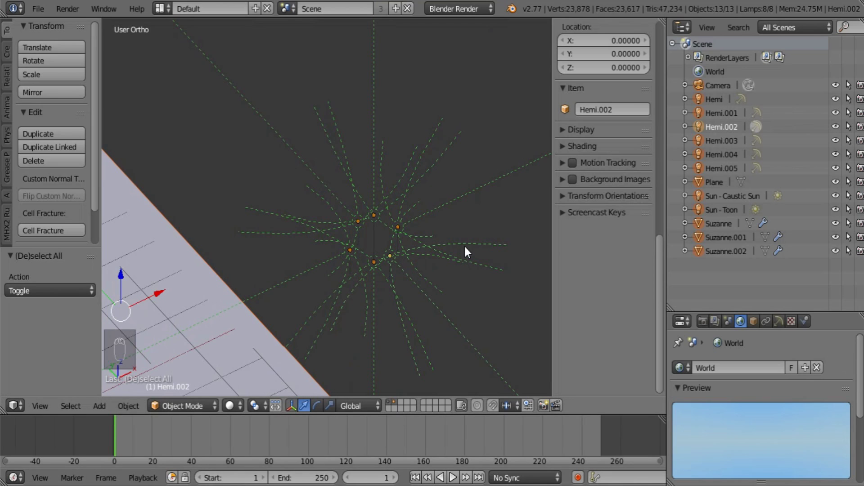
key(a)
scroll(464, 247, down, 5)
middle_drag(385, 234, 768, 159)
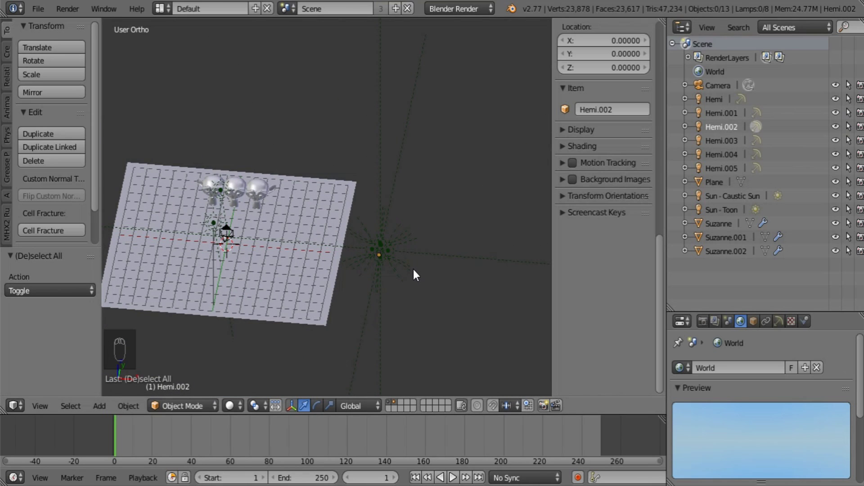
Move the six Hemi lamps to layer 1 and hide them in the viewport
key(c)
click(382, 253)
key(m)
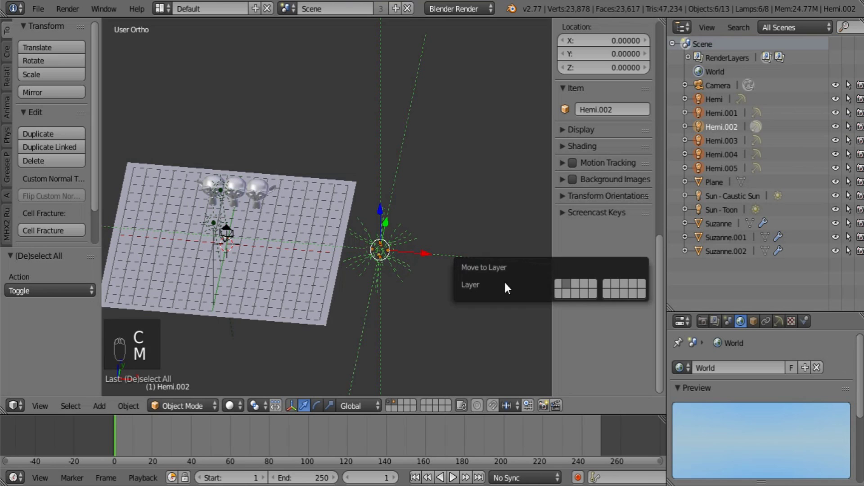
click(559, 283)
middle_drag(331, 304, 400, 220)
key(a)
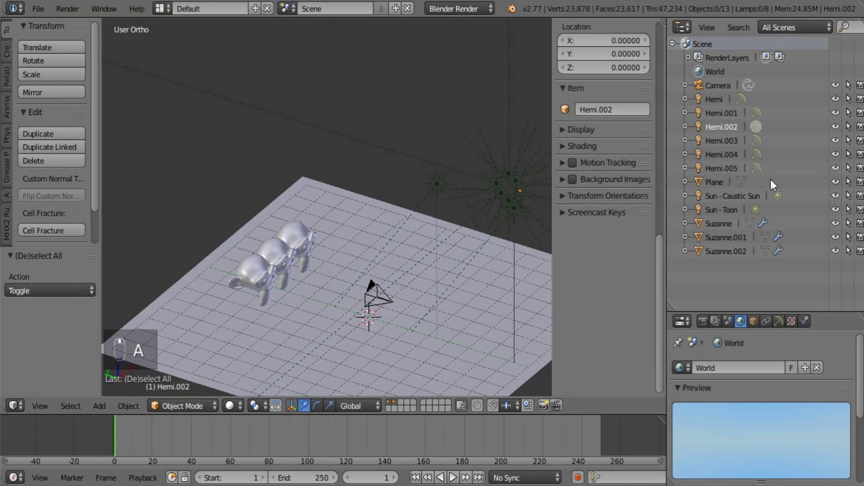
drag(836, 97, 836, 162)
Rename the Plane object as Water.000 and duplicate it in place
shift+middle_drag(360, 207, 387, 145)
click(712, 182)
middle_drag(504, 216, 314, 220)
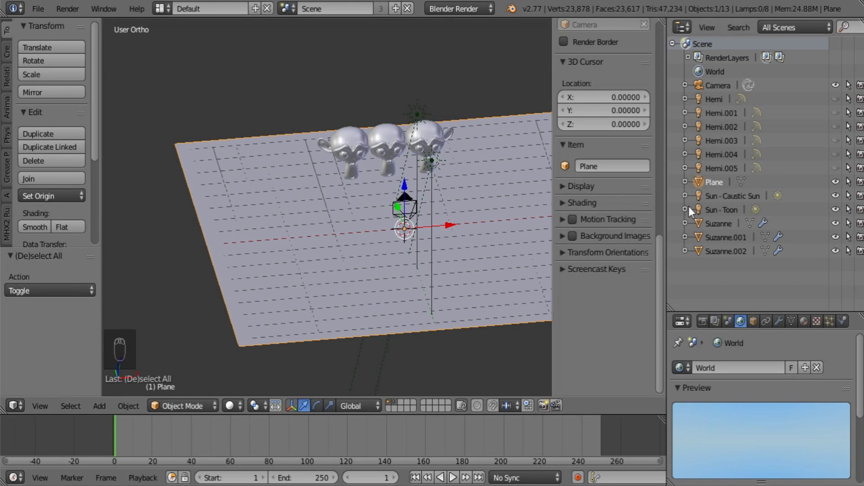
double_click(714, 186)
text(Water.000)
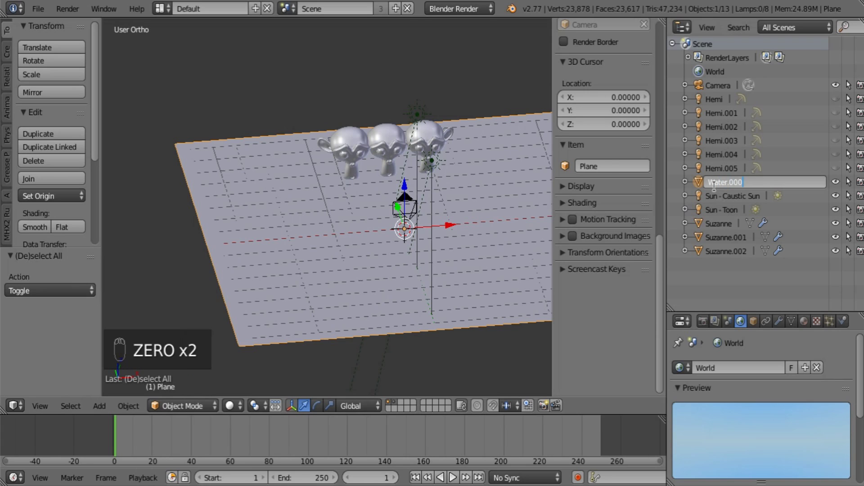
key(Return)
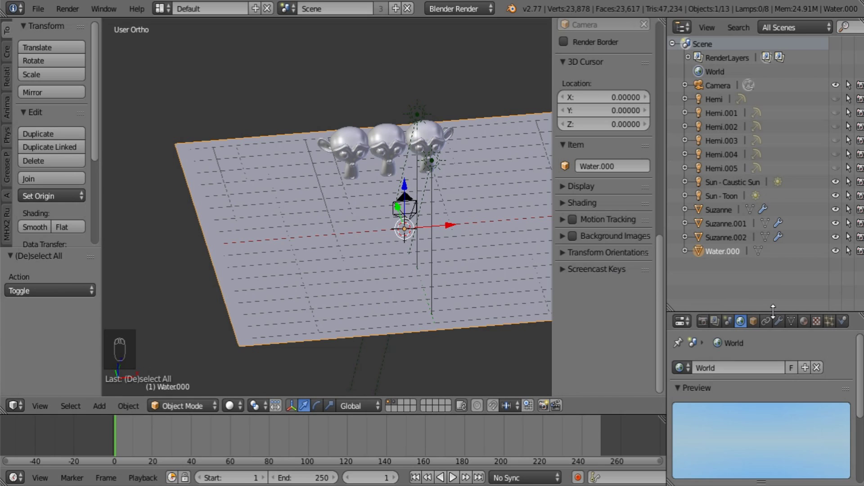
drag(773, 309, 773, 280)
key(shift+d)
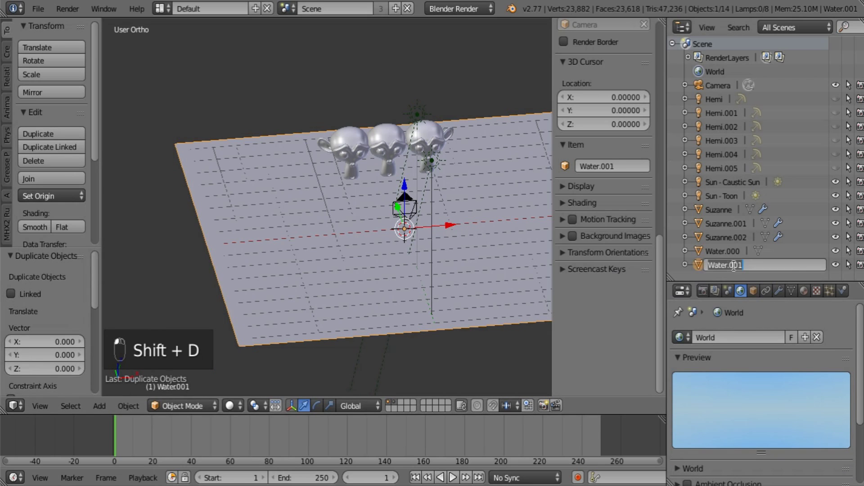
Give Water.000 its own single-user copy of the Background material and name it Normal Water
click(805, 292)
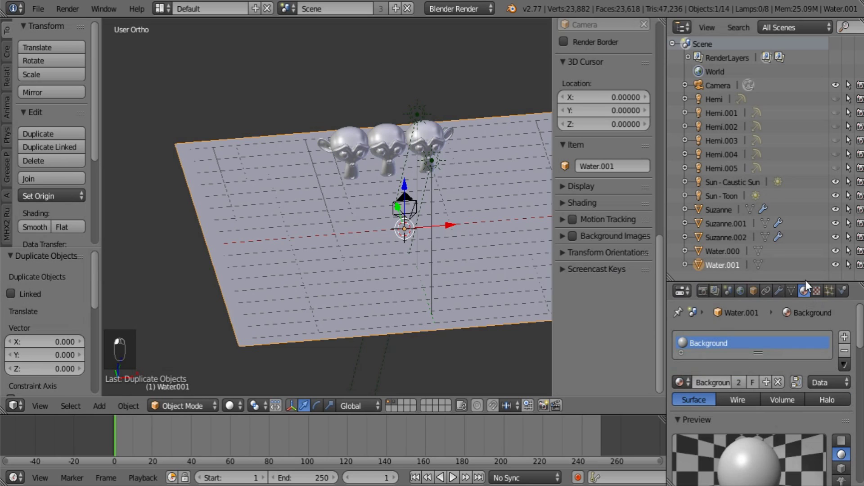
click(726, 251)
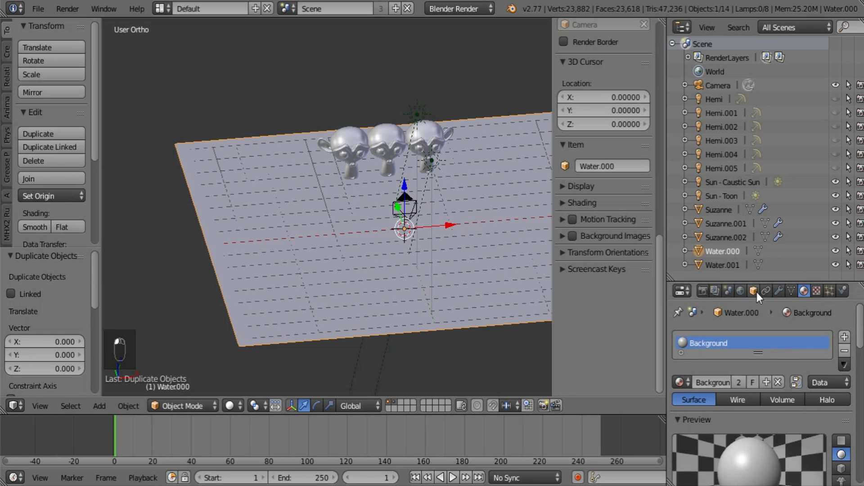
click(740, 382)
drag(754, 283, 754, 81)
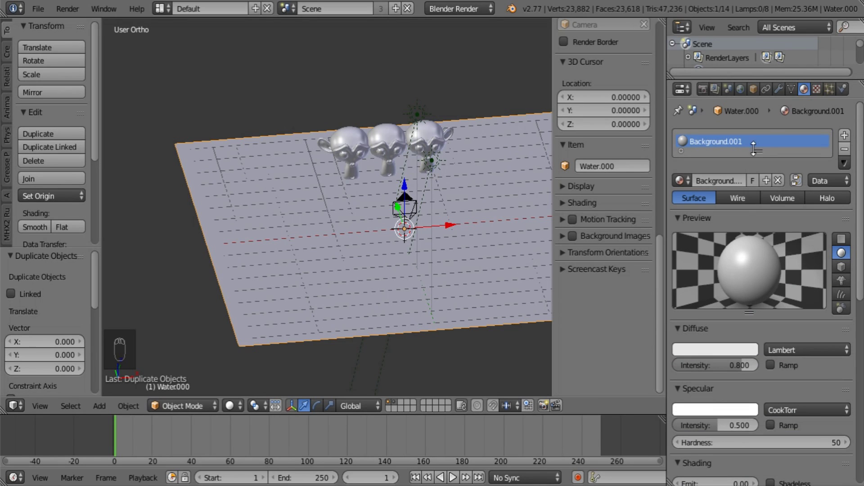
drag(774, 296, 789, 279)
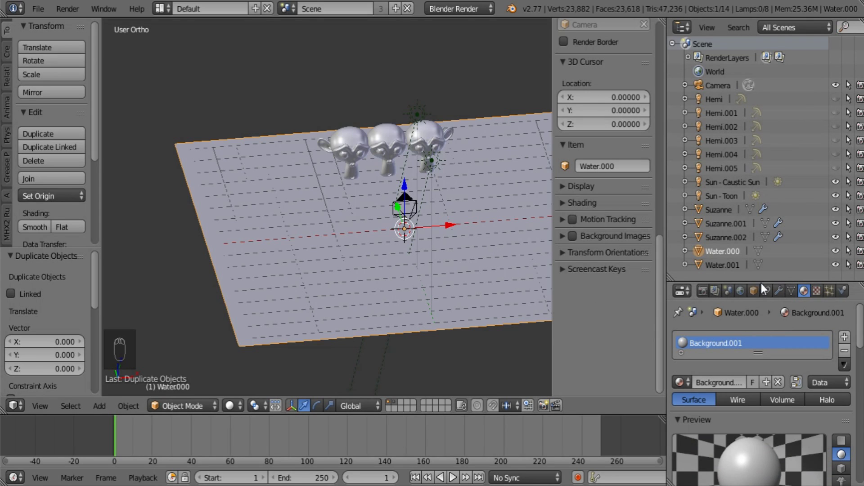
drag(761, 282, 721, 143)
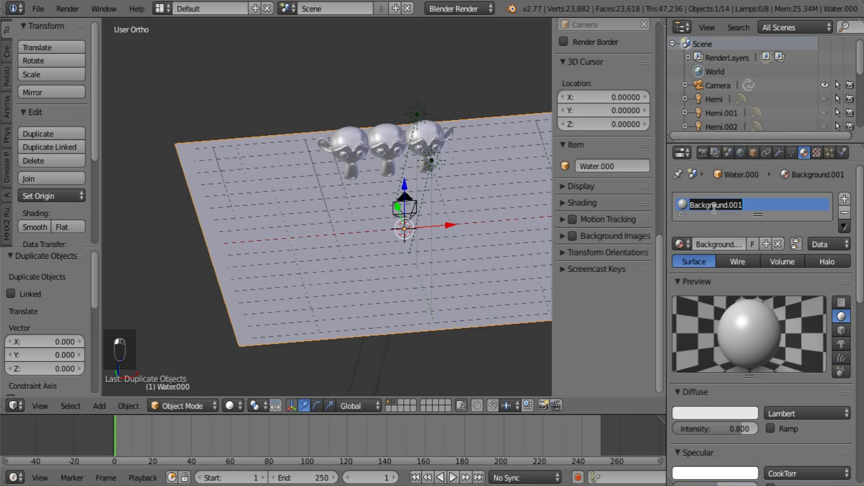
text(Normal Water)
key(Return)
Set the Normal Water diffuse to a blue Toon shader with intensity 1, size 1.28 and smooth 0
drag(736, 430, 769, 445)
click(775, 413)
click(782, 361)
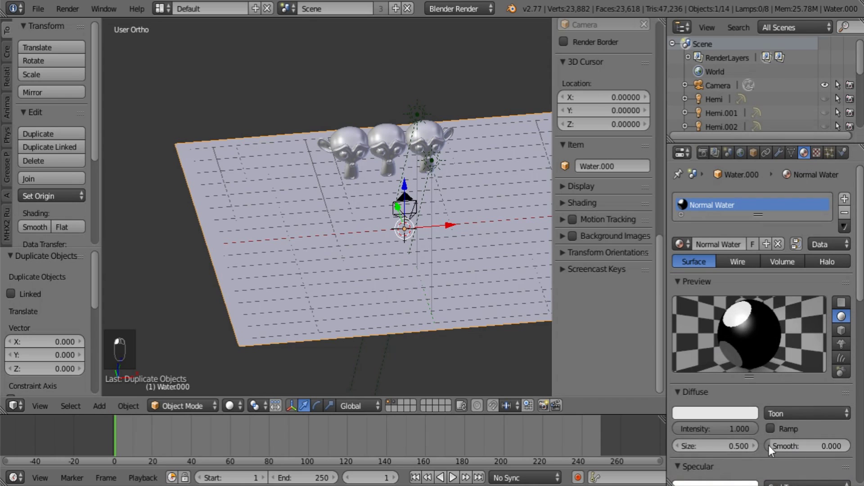
click(708, 445)
text(1.28)
key(Return)
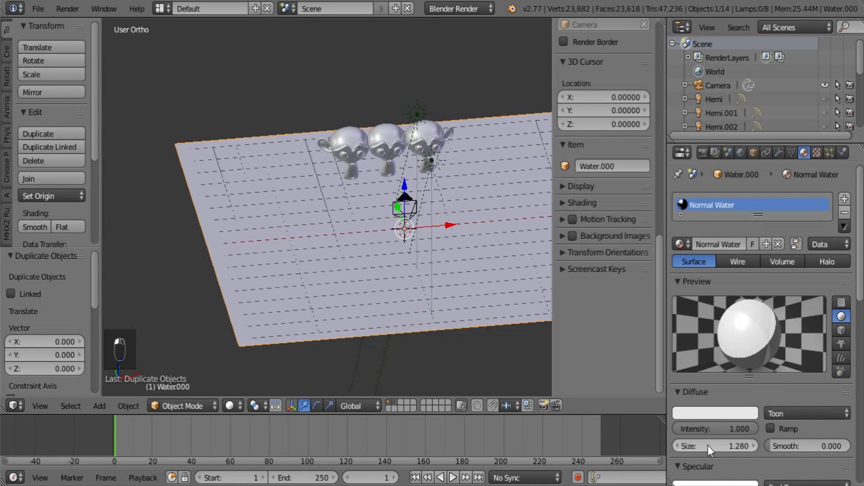
click(714, 414)
mouse_move(701, 257)
mouse_down()
mouse_move(716, 246)
mouse_move(709, 233)
mouse_up()
Set the Normal Water specular shader to Toon with size 0.1, smooth 0 and a visible highlight intensity
scroll(756, 416, down, 5)
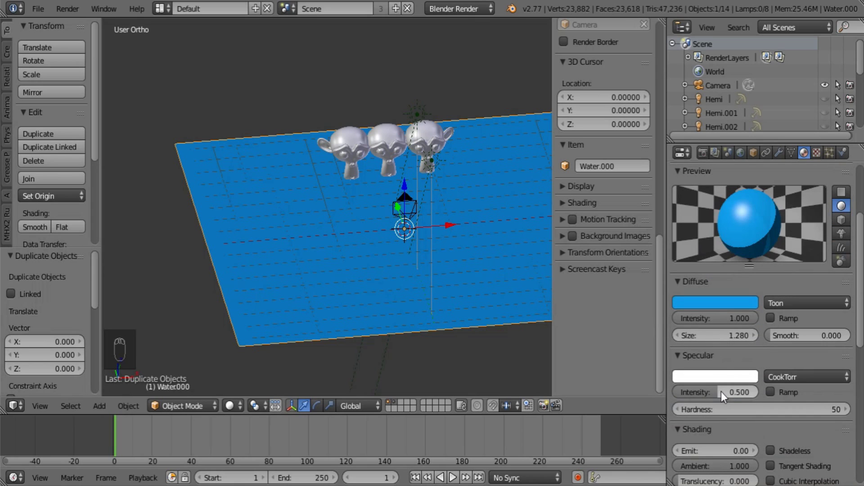
drag(722, 392, 680, 391)
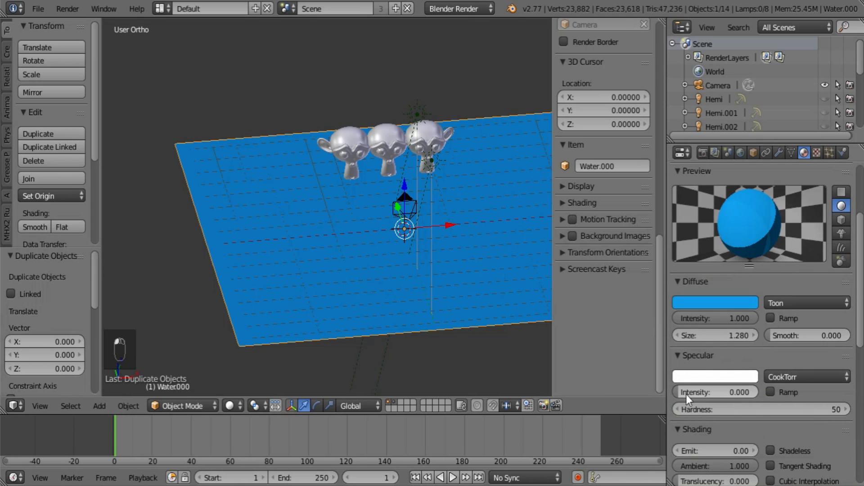
click(833, 377)
click(824, 318)
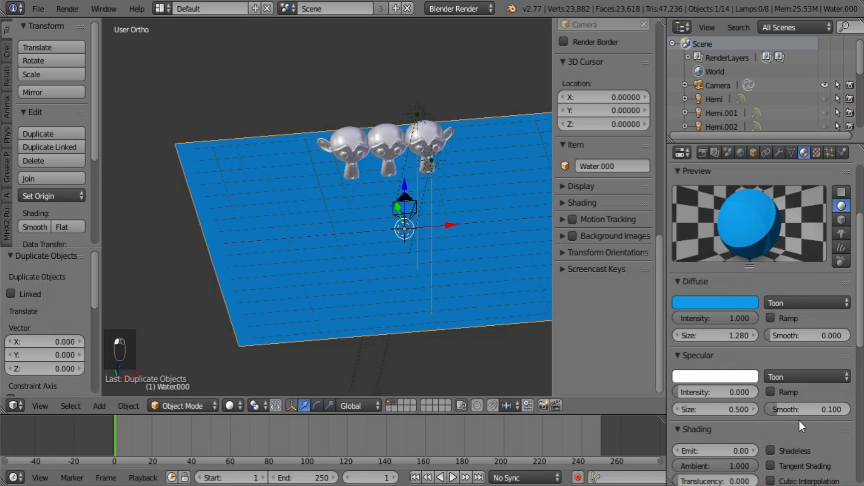
drag(710, 392, 689, 409)
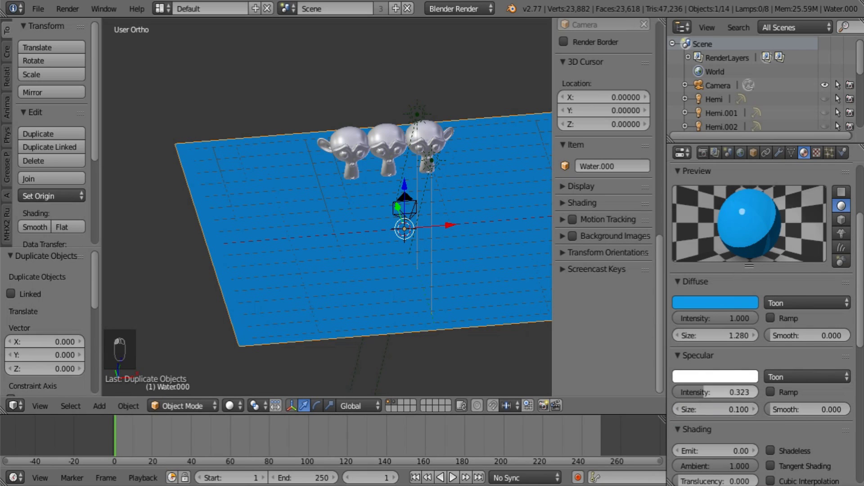
click(700, 355)
click(698, 283)
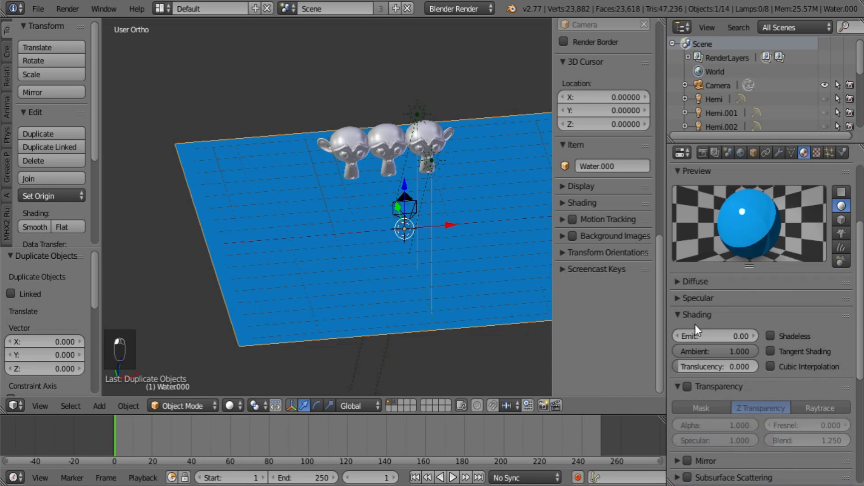
Enable Z Transparency on the Normal Water material with an alpha of about 0.27
click(698, 315)
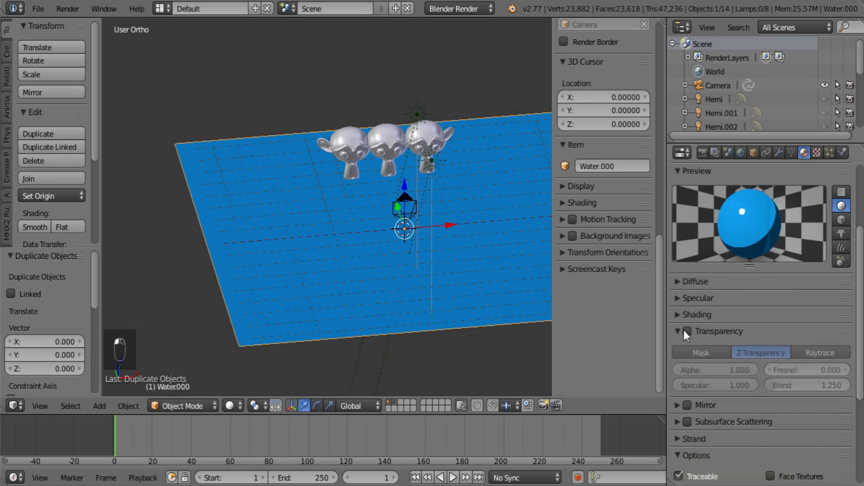
click(687, 331)
mouse_move(716, 370)
mouse_down()
mouse_move(694, 370)
mouse_move(734, 371)
mouse_move(726, 369)
mouse_up()
click(676, 333)
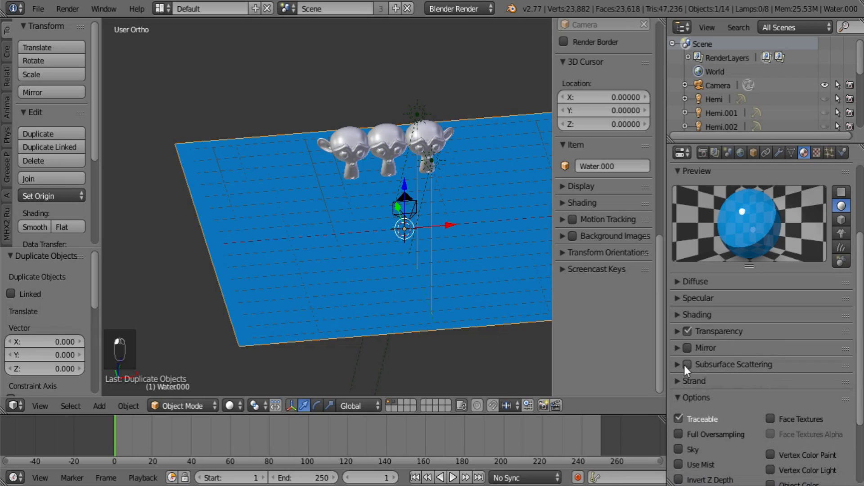
click(689, 337)
drag(715, 370, 696, 369)
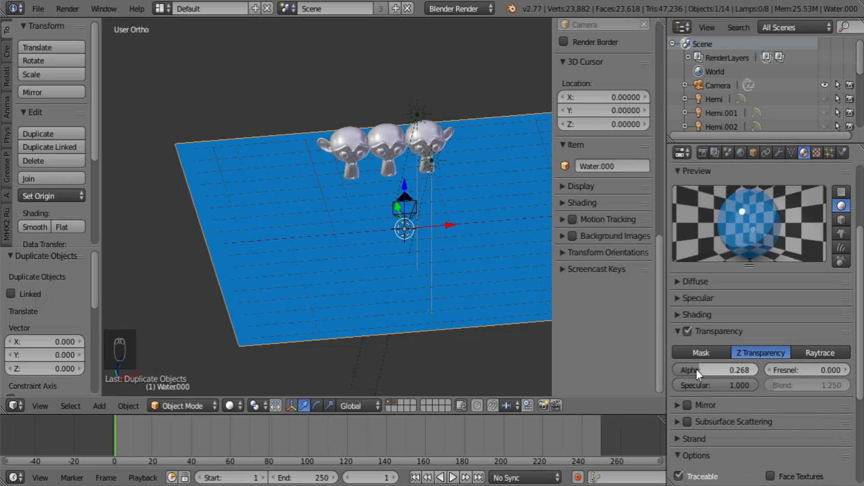
click(675, 333)
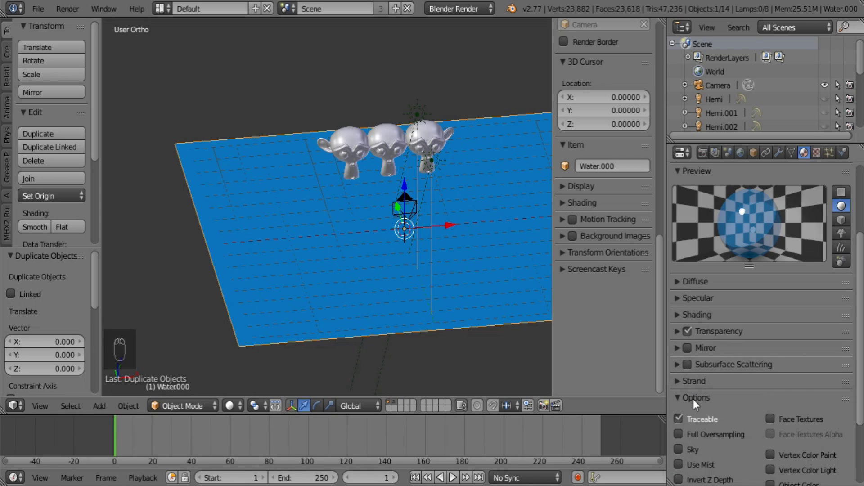
scroll(709, 433, down, 4)
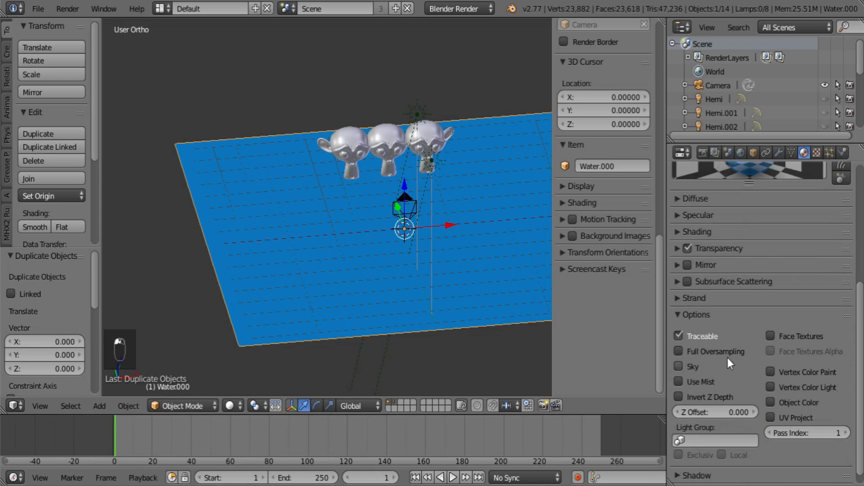
Turn off Auto Ray Bias in the Normal Water material's shadow settings
click(713, 352)
click(680, 316)
click(681, 333)
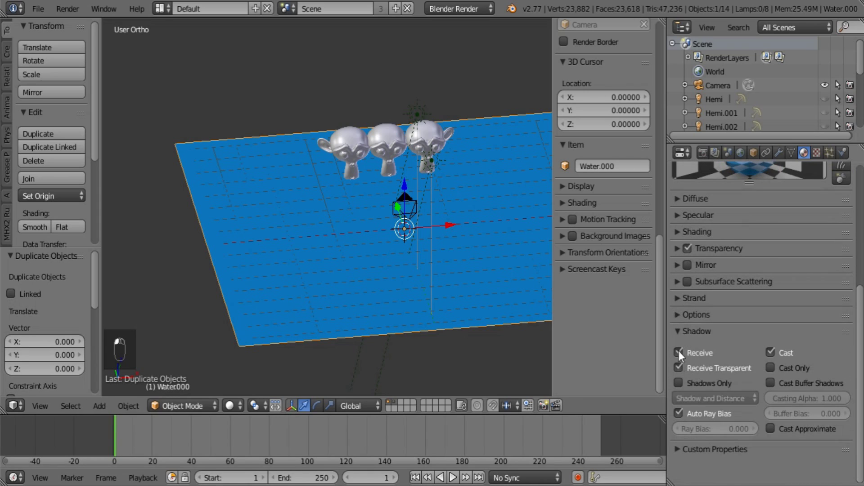
click(680, 413)
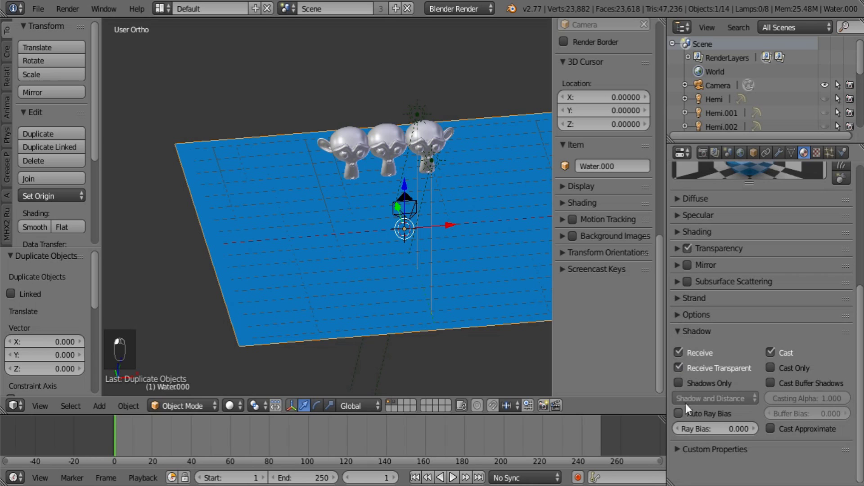
click(696, 332)
scroll(716, 428, up, 9)
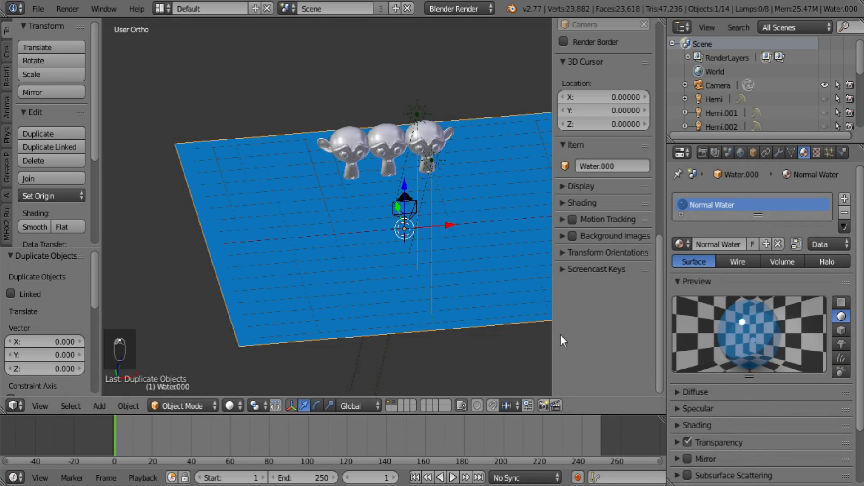
Move the Water.001 plane down along Z by about 0.023, just beneath Water.000
middle_drag(447, 388, 468, 243)
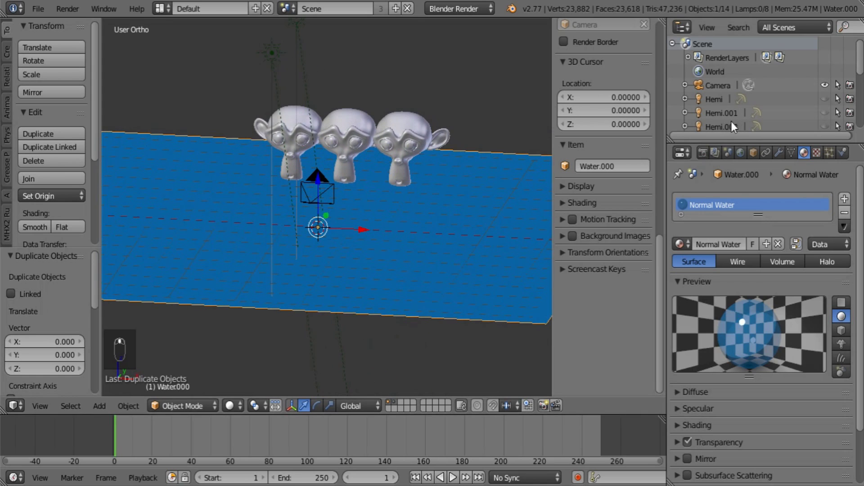
scroll(731, 122, down, 5)
click(728, 123)
middle_drag(372, 201, 371, 149)
key(g)
key(z)
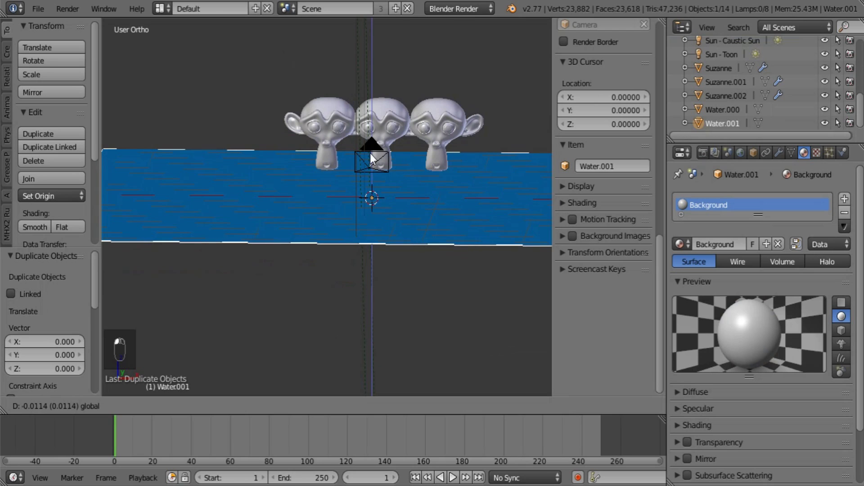
click(368, 158)
middle_drag(415, 183, 463, 260)
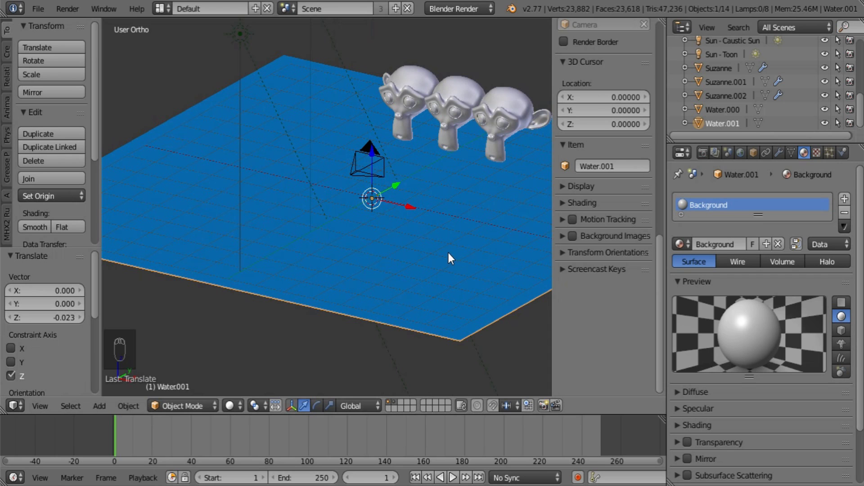
middle_drag(449, 259, 279, 245)
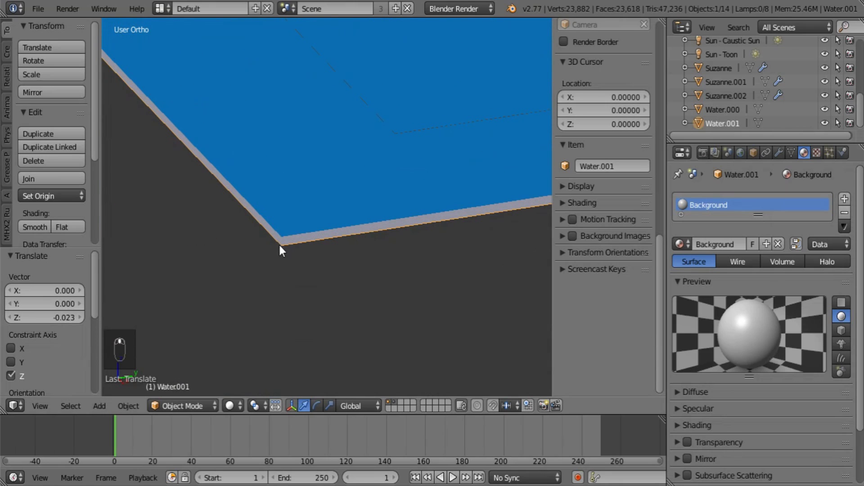
Move the Water.000 plane up along Z by about 0.031 so it sits just above Water.001
right_click(307, 243)
middle_drag(322, 212, 492, 80)
key(g)
key(z)
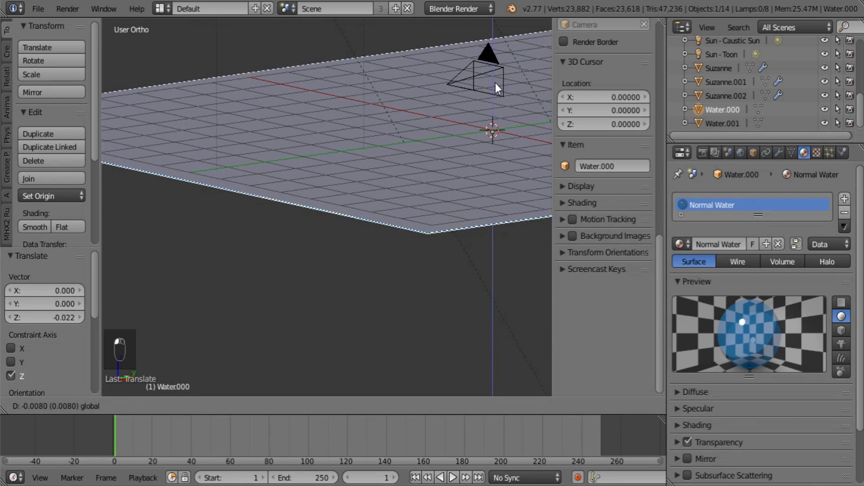
click(501, 62)
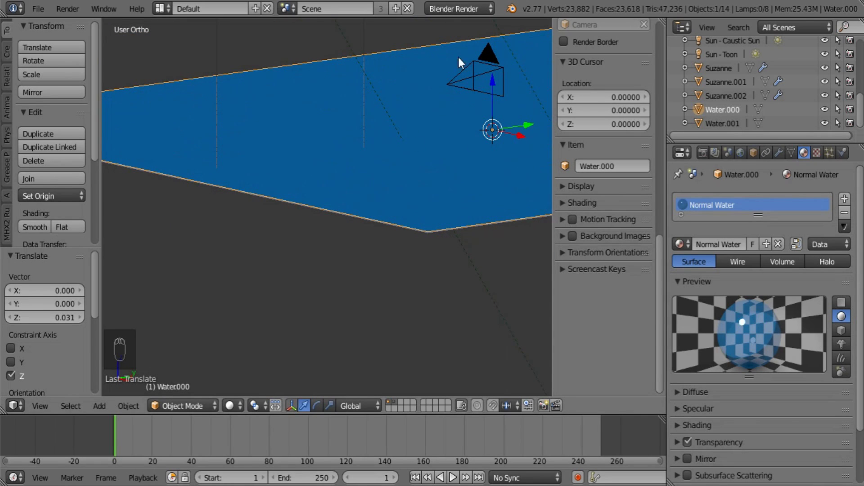
Examine the spacing between the two stacked water planes around their near corner
scroll(520, 212, down, 3)
middle_drag(495, 212, 410, 285)
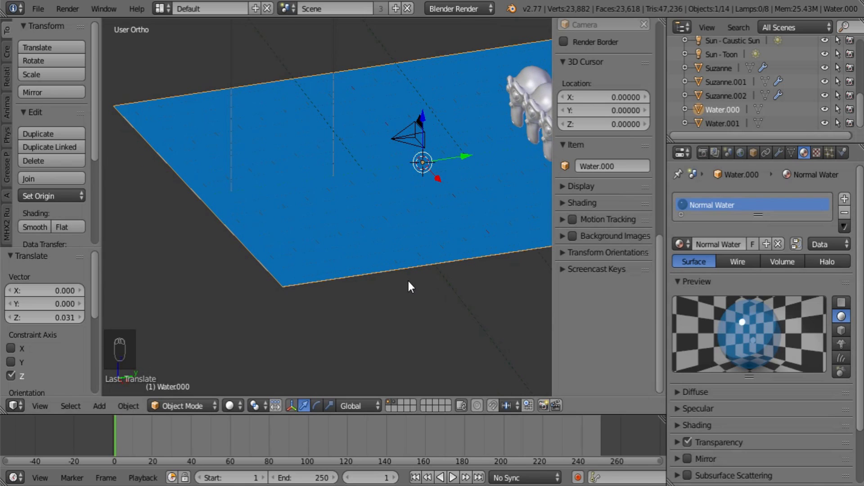
middle_drag(407, 279, 435, 344)
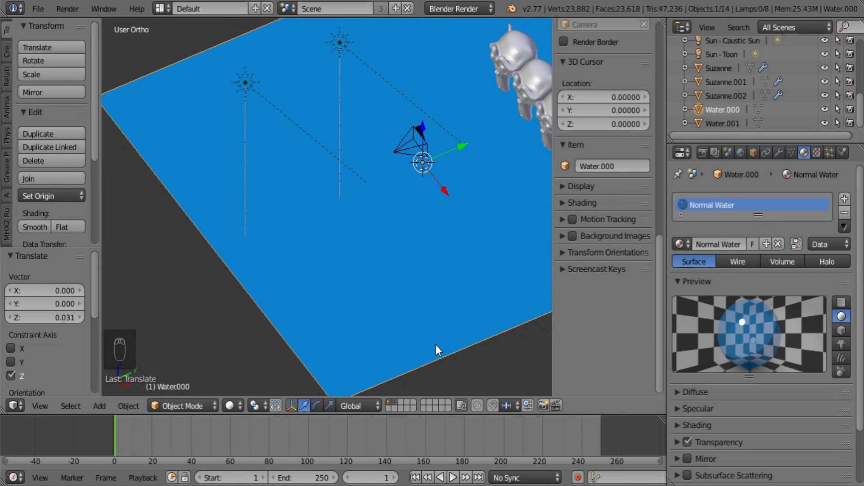
middle_drag(285, 266, 420, 184)
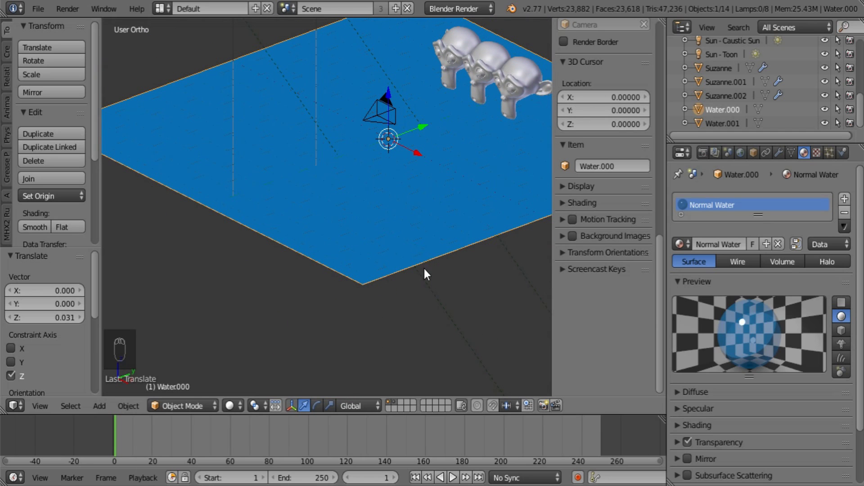
scroll(425, 269, up, 3)
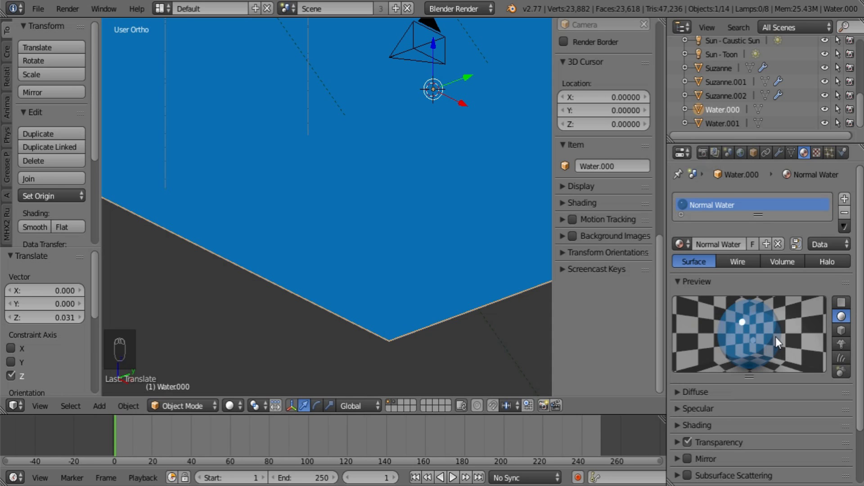
scroll(432, 261, down, 6)
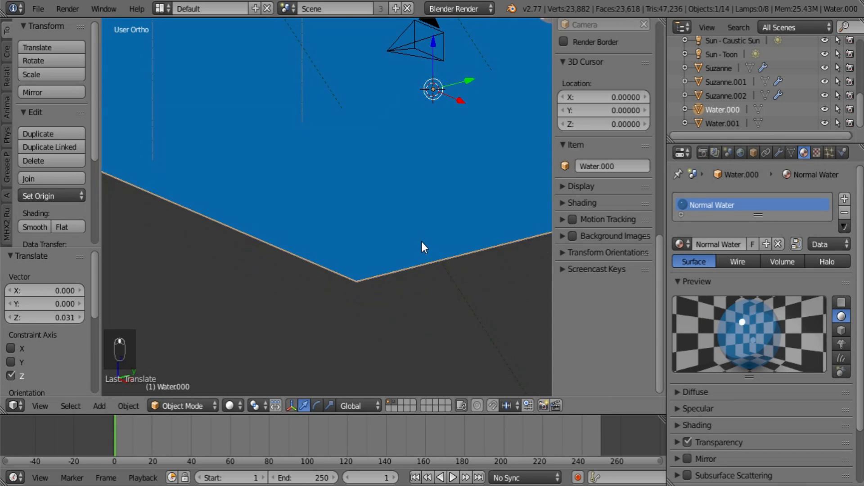
shift+middle_drag(356, 163, 387, 273)
scroll(382, 294, up, 5)
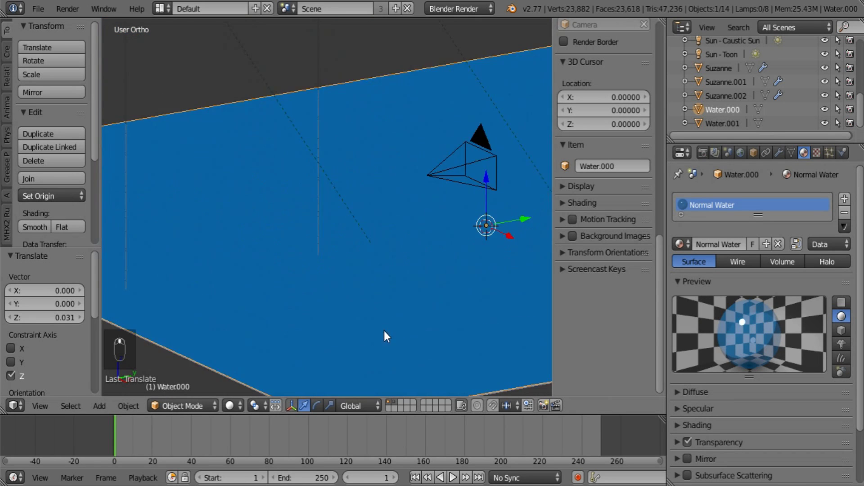
shift+scroll(354, 331, down, 3)
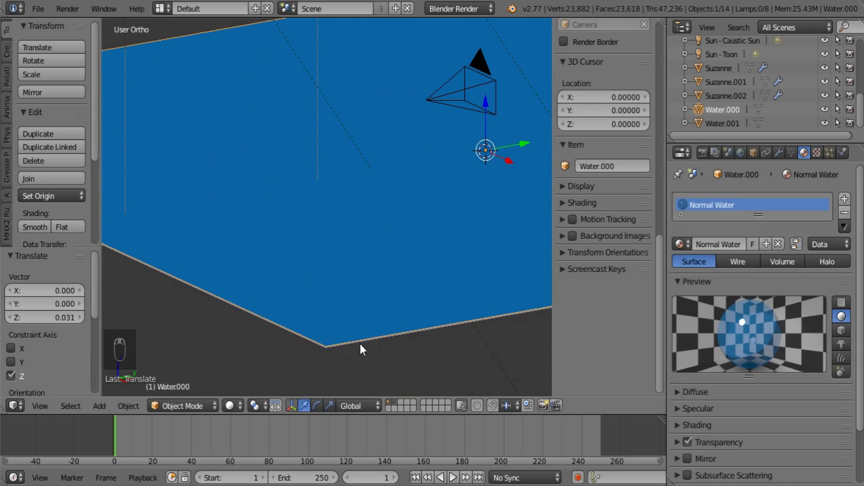
Rename the Background material on Water.001 to "Water - Caustic surface"
right_click(359, 342)
double_click(723, 245)
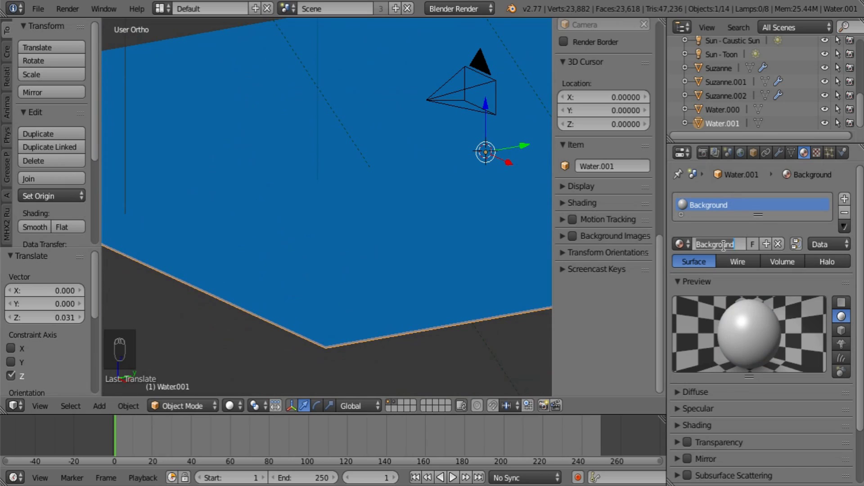
text(Caustic surface)
key(Return)
click(690, 243)
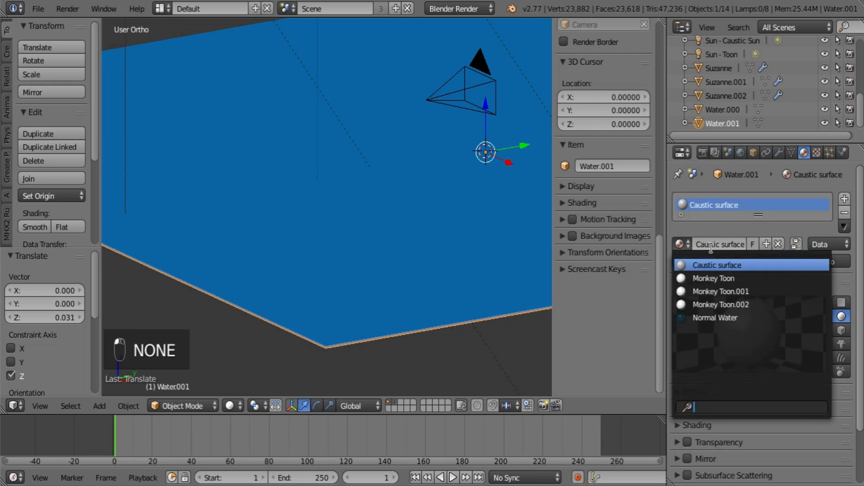
double_click(720, 246)
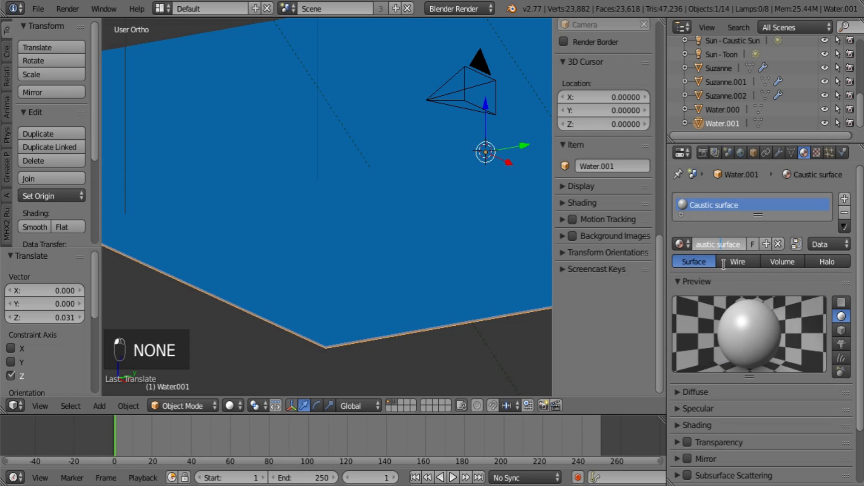
key(Left)
text(Water )
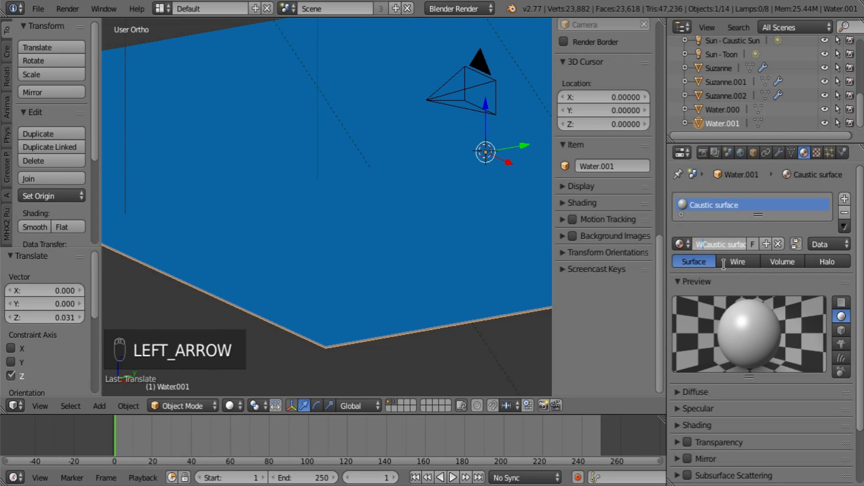
text(-)
key(Return)
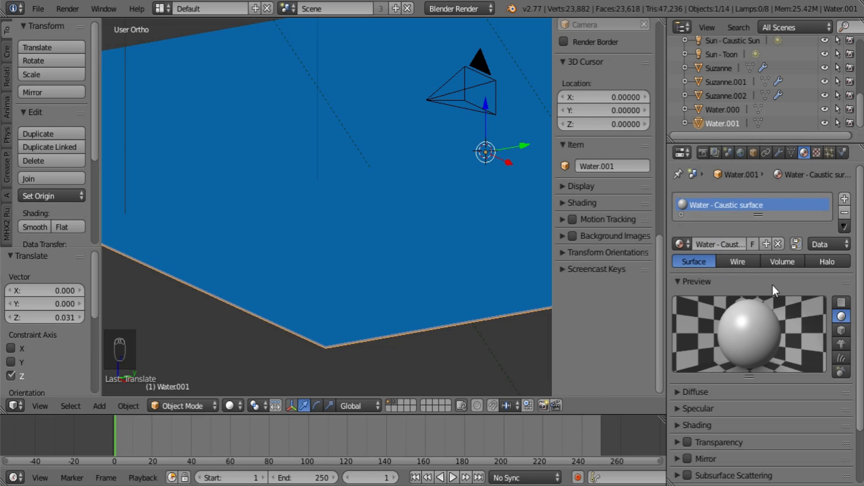
Set the diffuse intensity of the Water - Caustic surface material to 1 and check its specular settings
scroll(753, 374, down, 3)
click(695, 327)
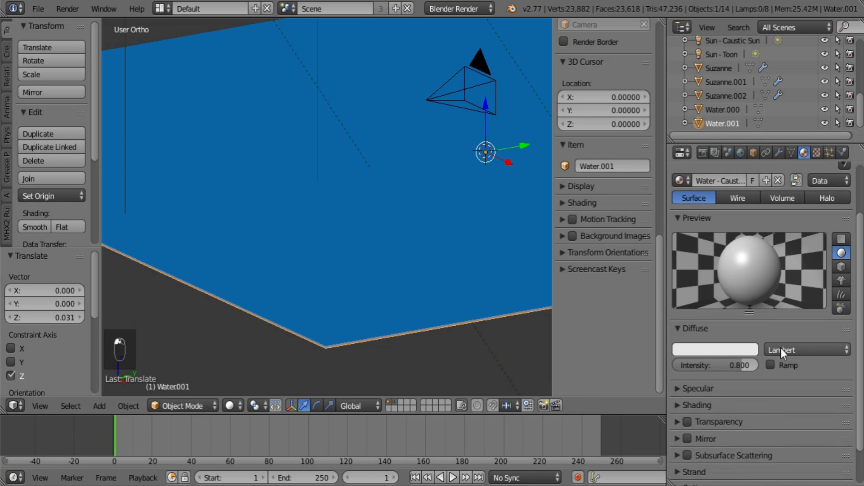
drag(703, 365, 698, 354)
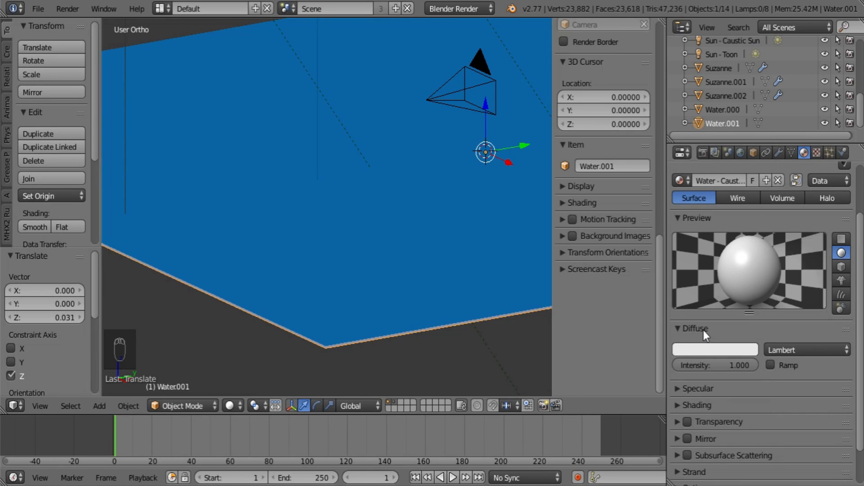
click(703, 331)
click(705, 344)
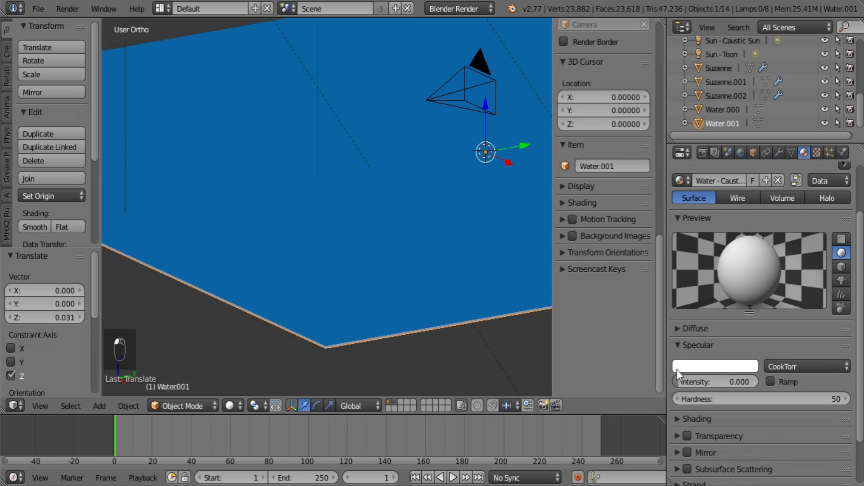
click(682, 345)
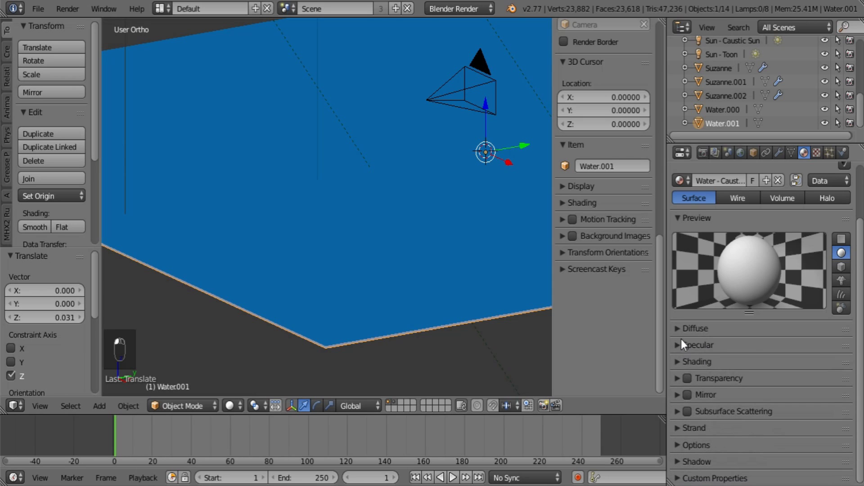
Enable Raytrace transparency on the Water - Caustic surface material with alpha 0, specular 0 and IOR 1.2
click(687, 378)
click(676, 377)
click(839, 399)
scroll(744, 355, down, 5)
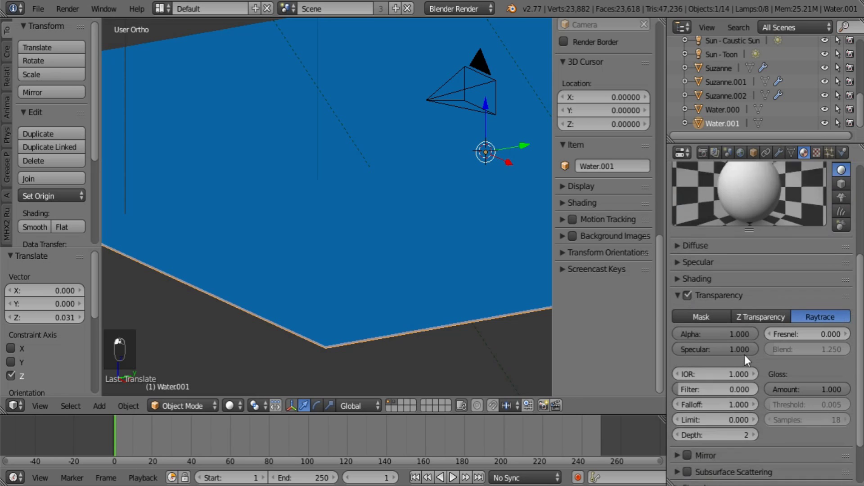
scroll(744, 355, down, 2)
drag(741, 306, 676, 322)
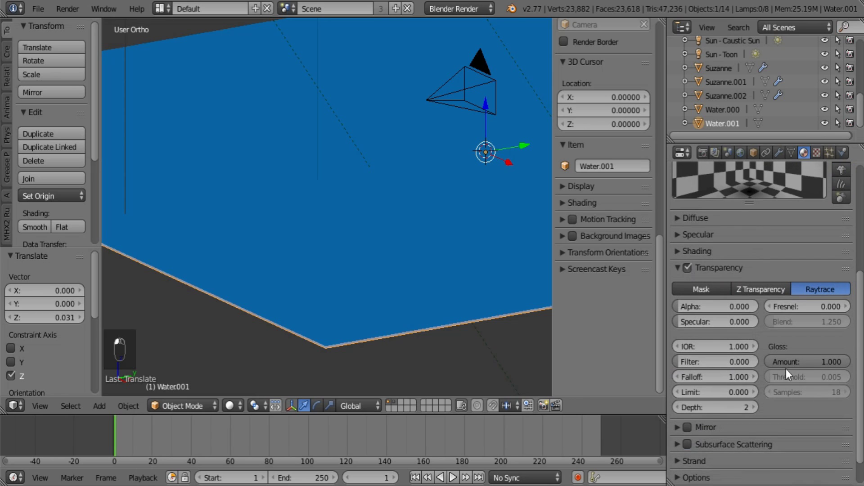
scroll(823, 358, up, 2)
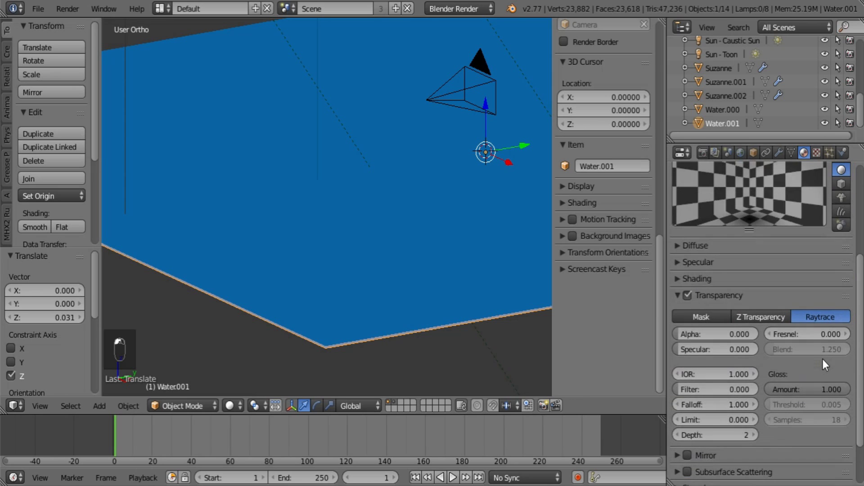
click(710, 371)
text(1.2)
key(Return)
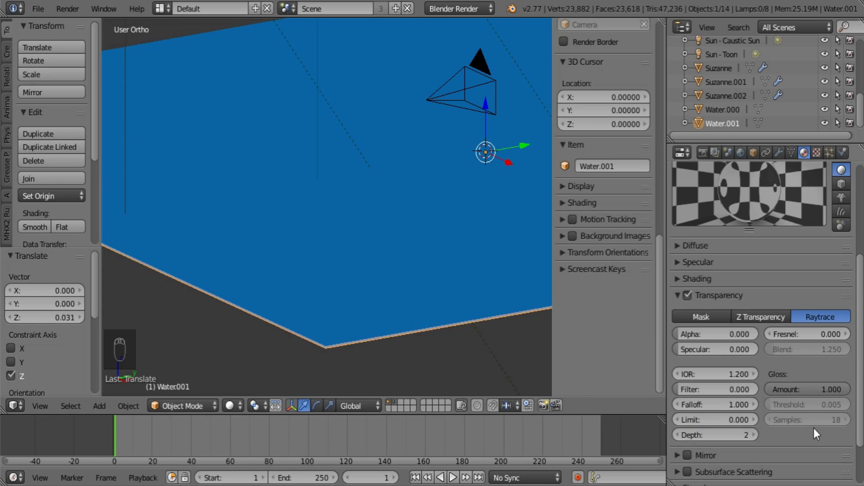
Turn off Auto Ray Bias in the Water - Caustic surface material's shadow settings
scroll(814, 428, down, 4)
click(702, 462)
scroll(786, 417, down, 6)
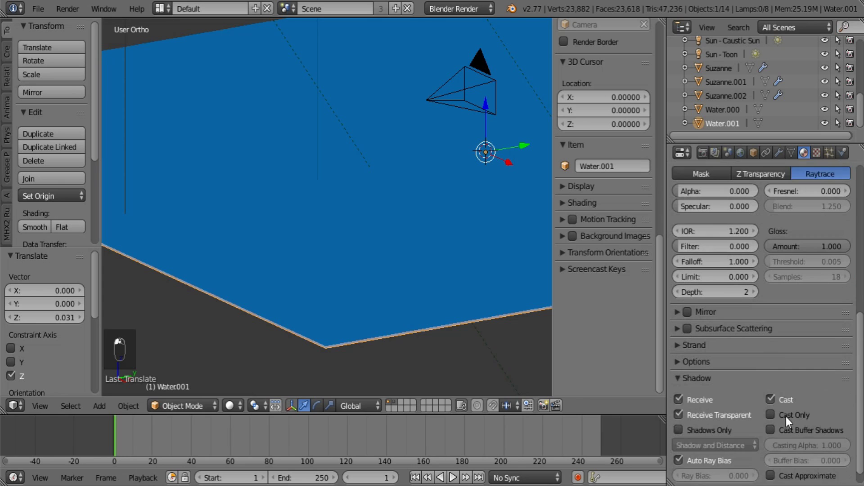
click(679, 442)
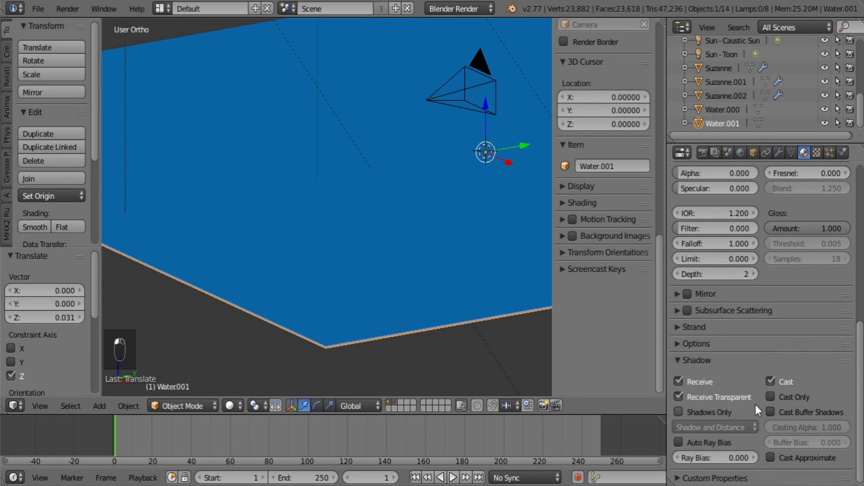
click(680, 361)
scroll(809, 392, up, 20)
Add a new texture to the Water - Caustic surface material and name it "Water surface"
shift+middle_drag(529, 249, 525, 265)
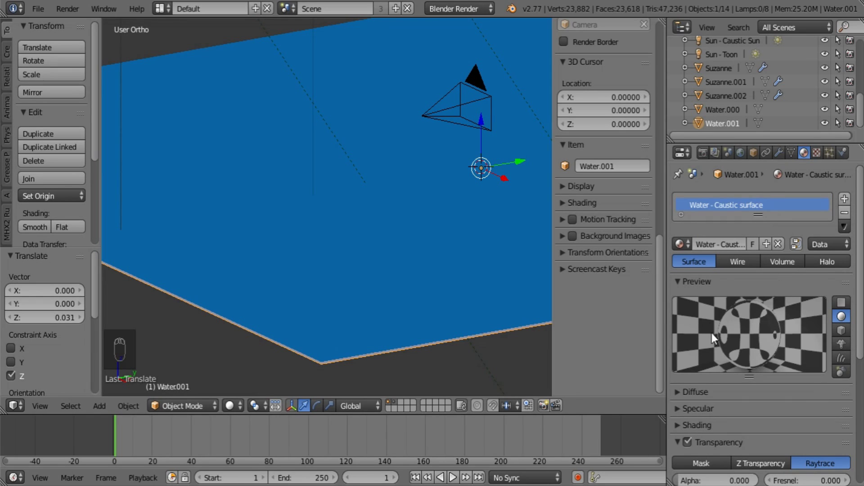
click(815, 152)
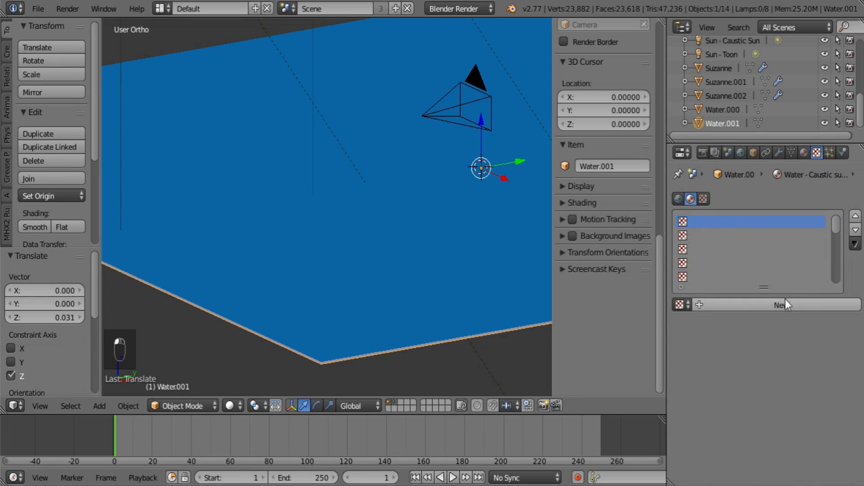
click(772, 309)
double_click(757, 306)
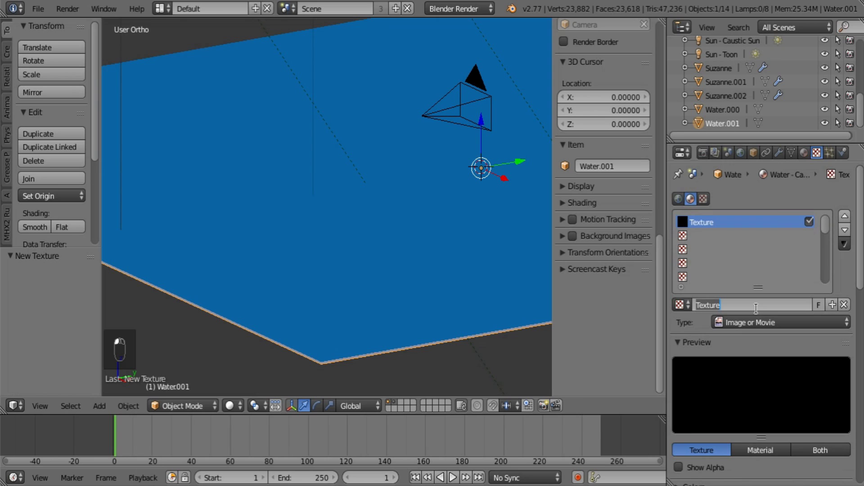
text(Water surface)
key(Return)
Add a Plain Axes empty at the scene's 3D cursor
key(shift+a)
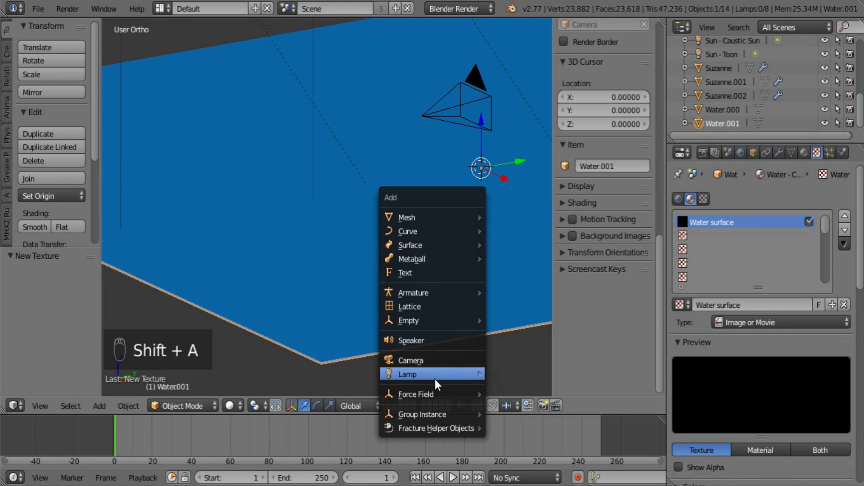
mouse_move(438, 381)
mouse_move(444, 322)
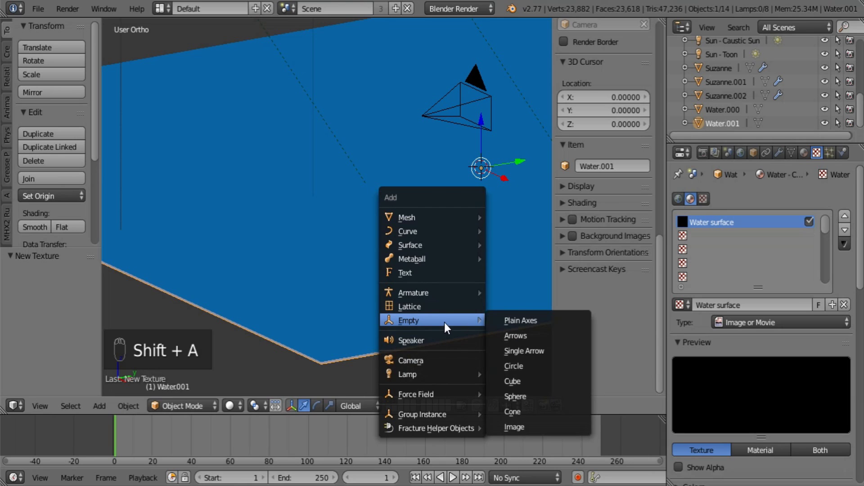
click(523, 323)
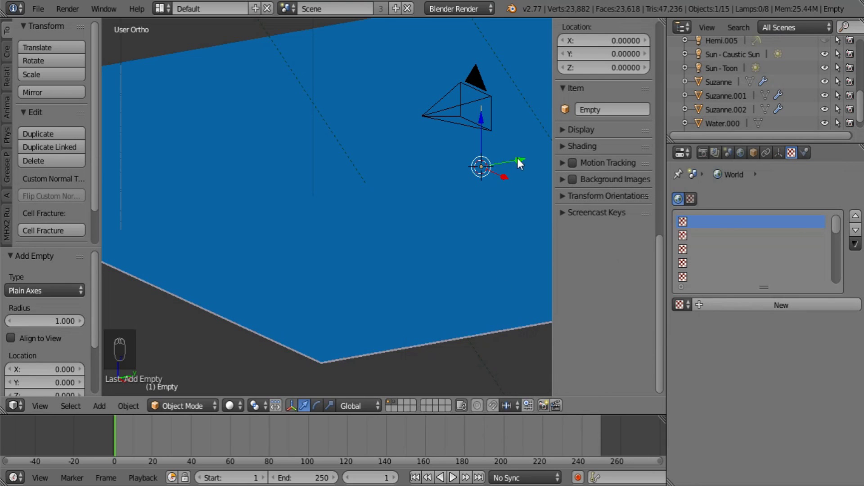
Move the empty about 9.56 units along negative Y, just outside the edge of the water plane
drag(517, 158, 547, 338)
scroll(383, 236, down, 6)
scroll(283, 220, up, 1)
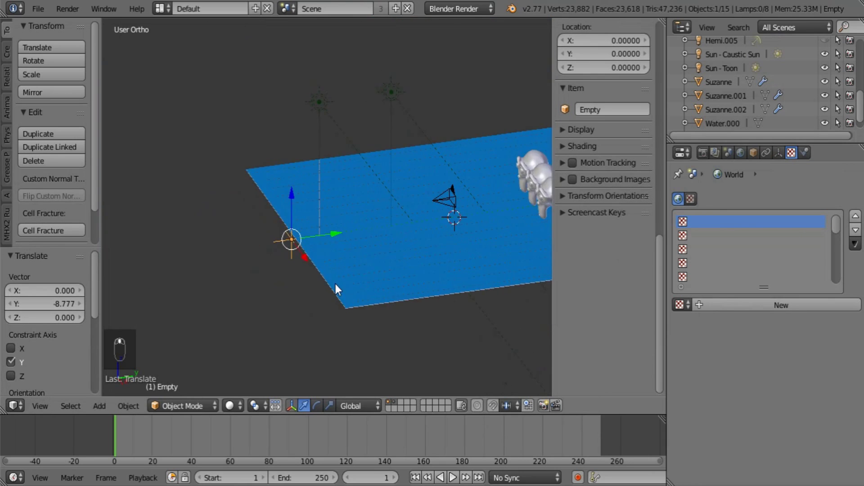
scroll(335, 285, up, 3)
drag(329, 257, 287, 263)
scroll(486, 274, up, 1)
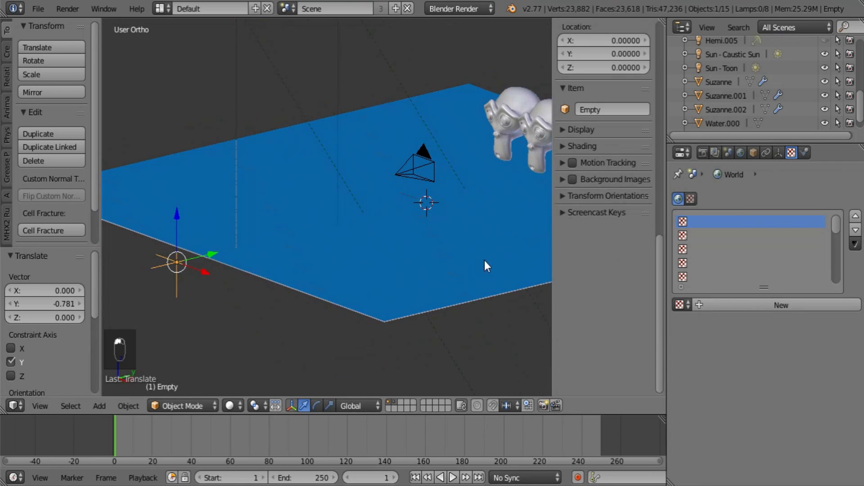
Select the Water.001 plane, set its Water surface texture type to Clouds and switch the preview to Material
right_click(450, 314)
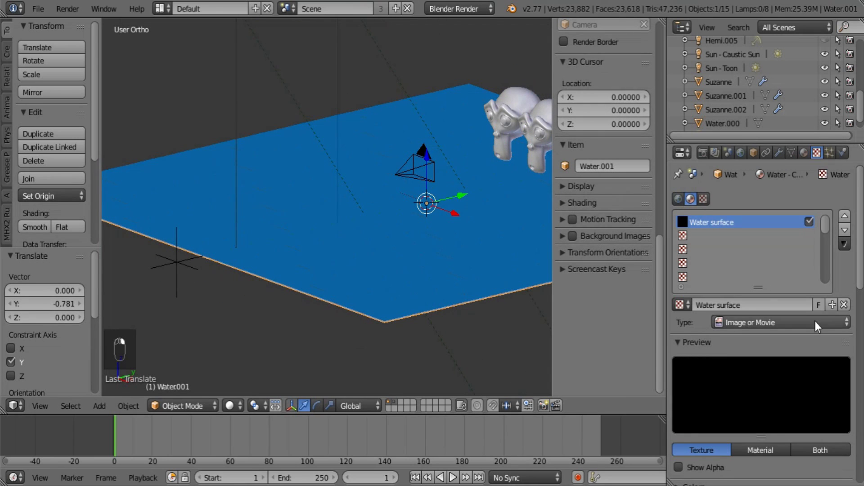
click(749, 321)
click(765, 276)
scroll(775, 359, down, 5)
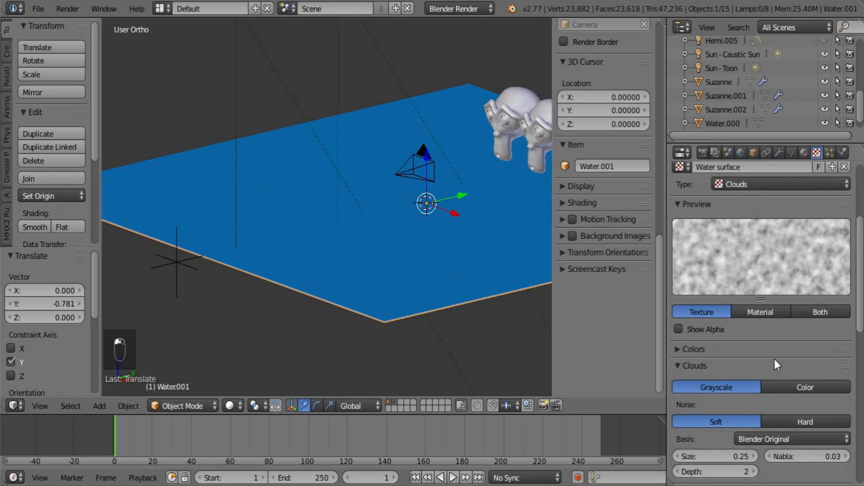
scroll(775, 360, down, 3)
click(768, 257)
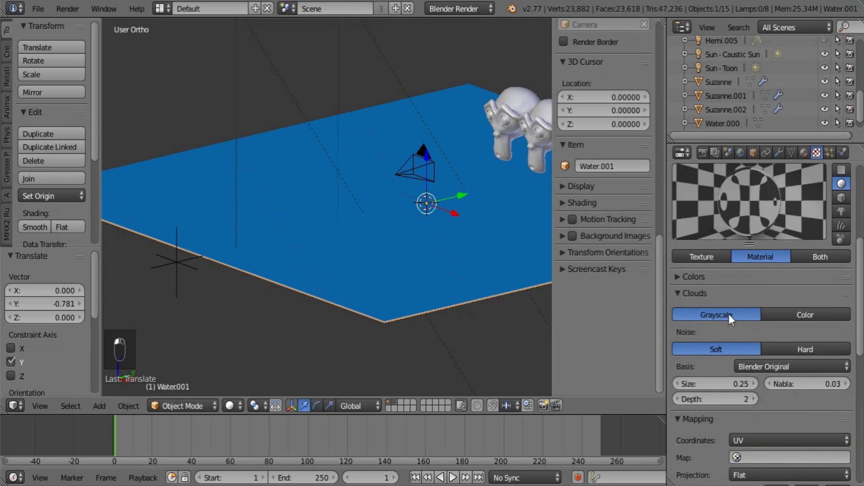
Enable the color ramp on the Water surface texture and make its black stop fully opaque
click(703, 280)
click(680, 298)
click(685, 281)
click(686, 282)
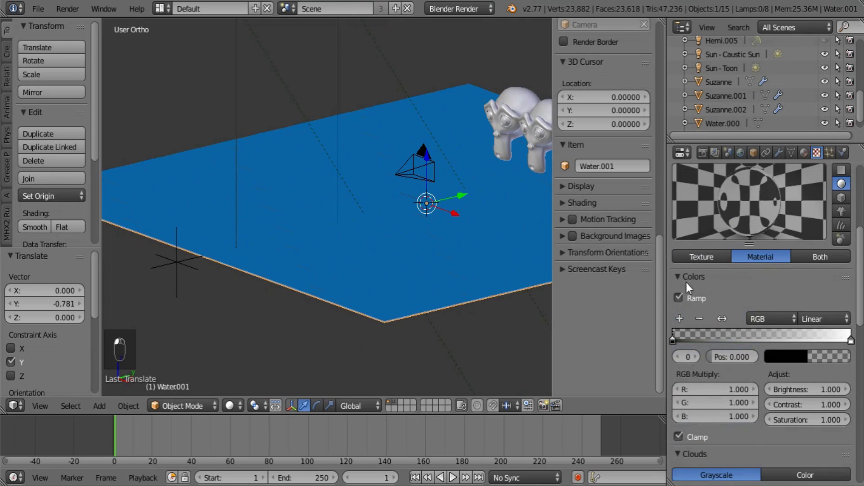
click(806, 356)
drag(761, 338, 819, 338)
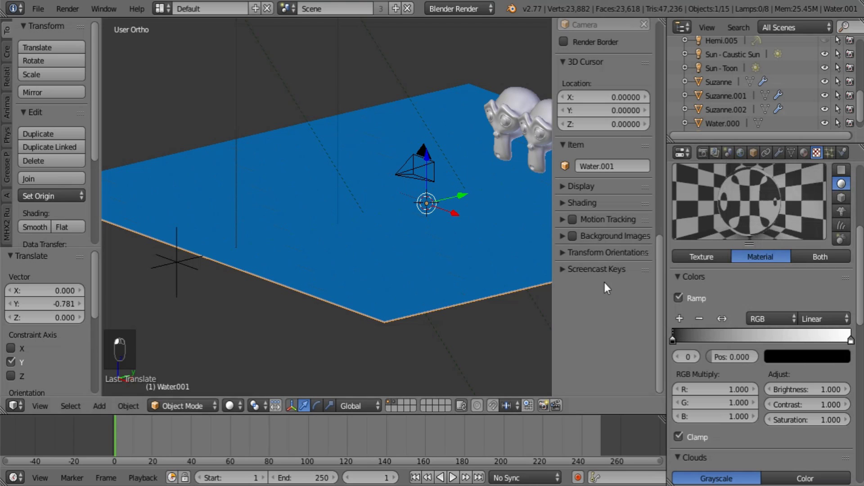
click(684, 277)
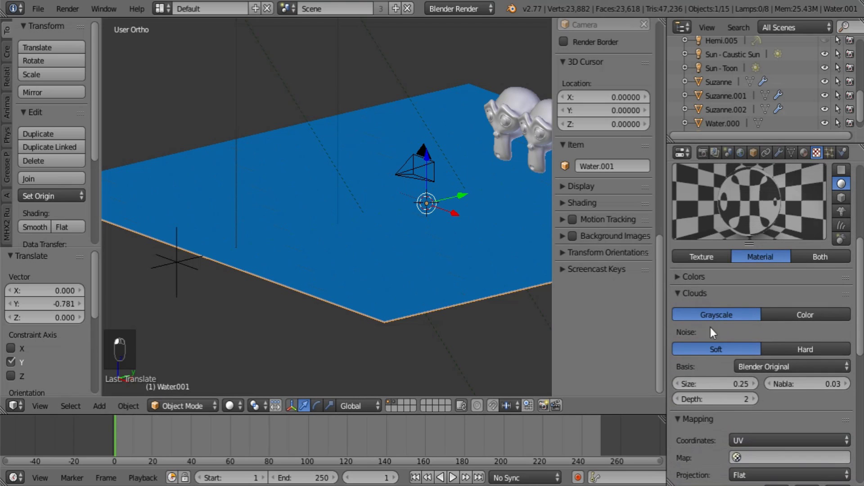
Set the Water surface texture's mapping coordinates to Object, using the Empty as the reference object
click(783, 441)
click(797, 409)
click(845, 458)
click(175, 262)
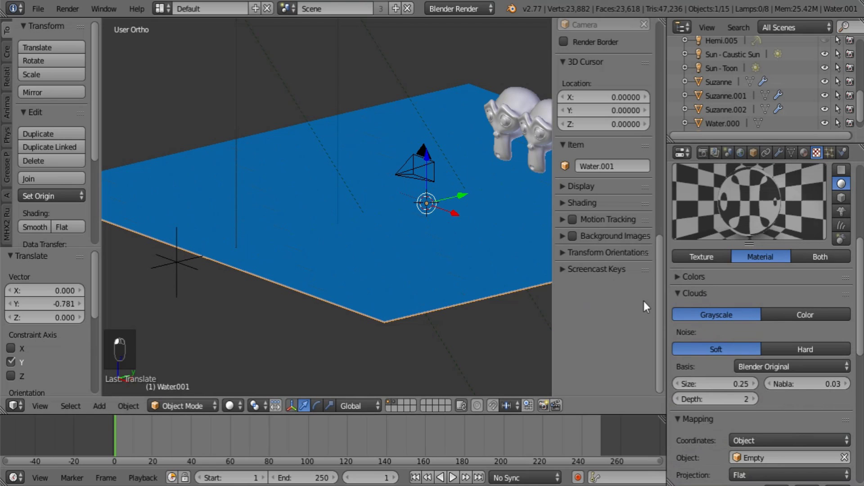
click(680, 293)
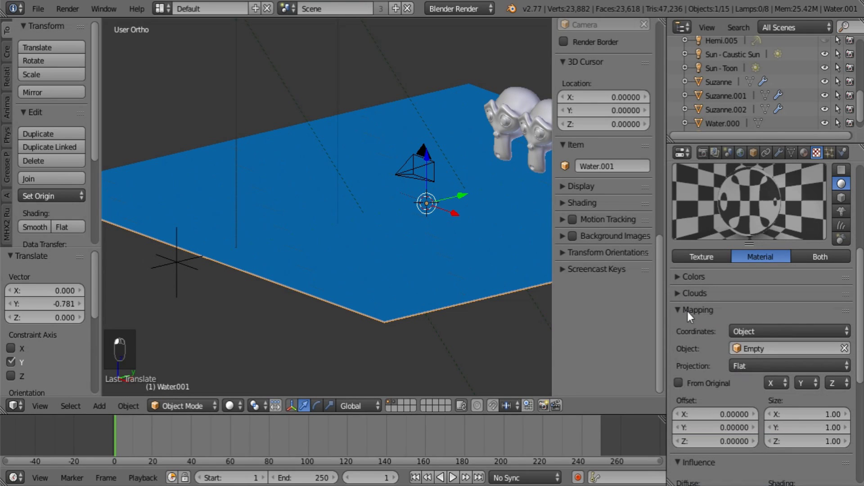
Make the Water surface texture influence Normal and turn off its diffuse Color influence
click(687, 311)
click(770, 439)
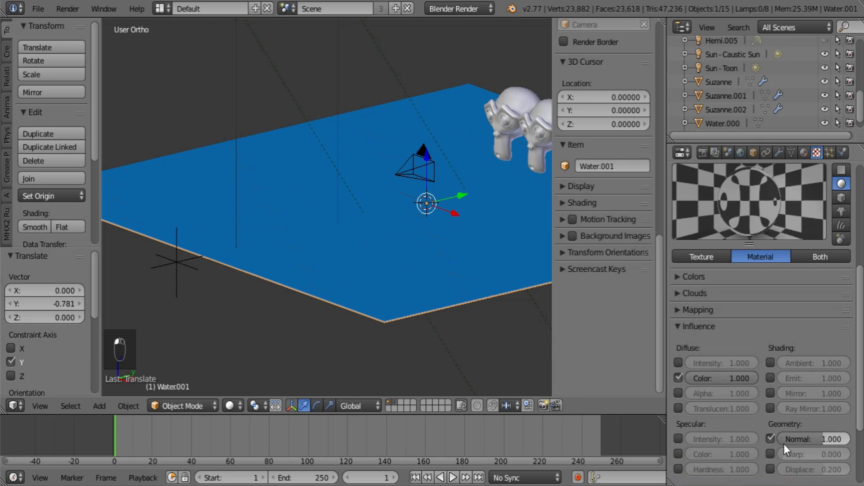
click(678, 377)
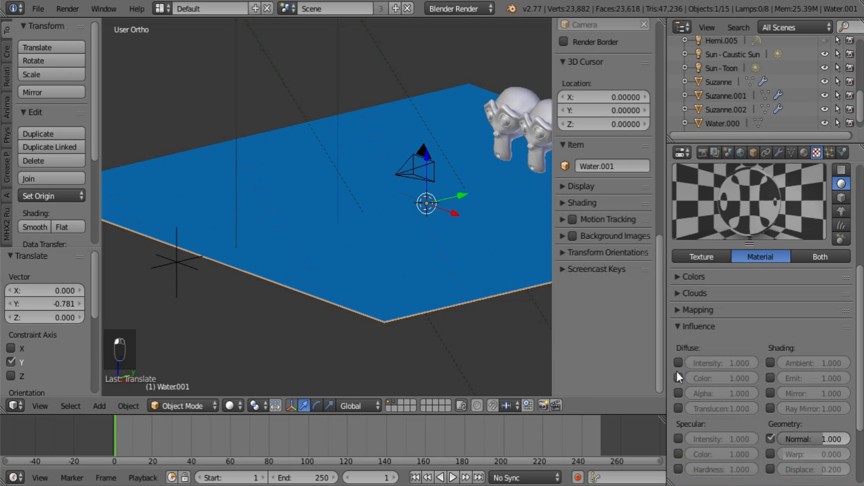
click(690, 331)
Set the Water surface texture's mapping size to 2 on X, Y and Z
click(692, 312)
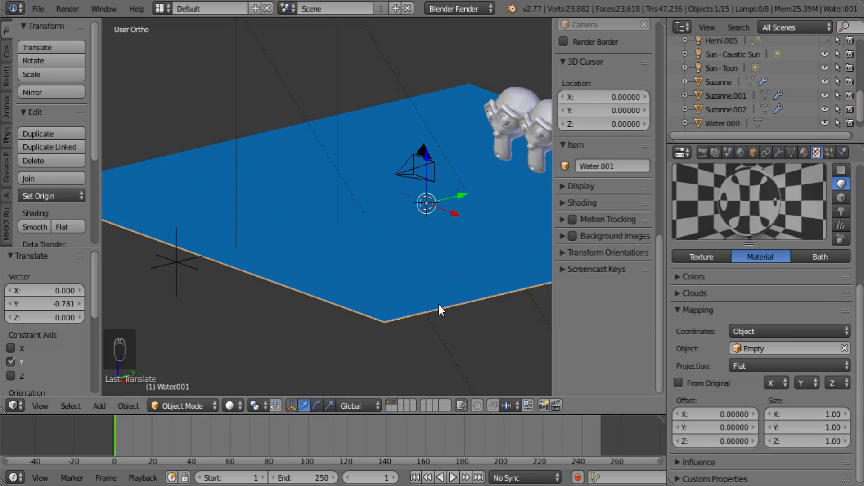
middle_drag(439, 304, 444, 322)
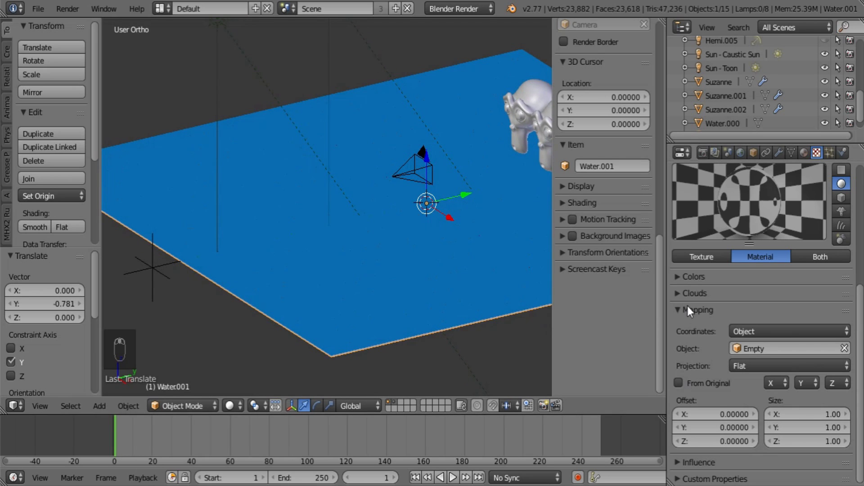
click(693, 294)
click(693, 294)
click(816, 413)
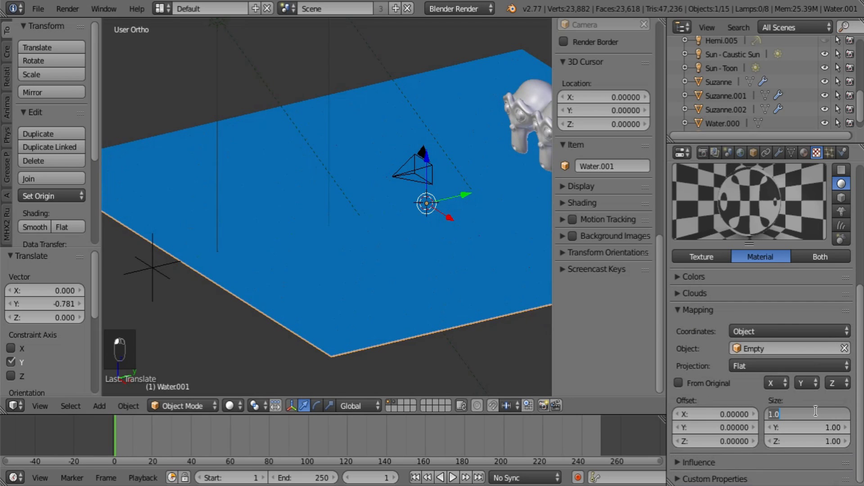
text(2)
key(Tab)
text(2)
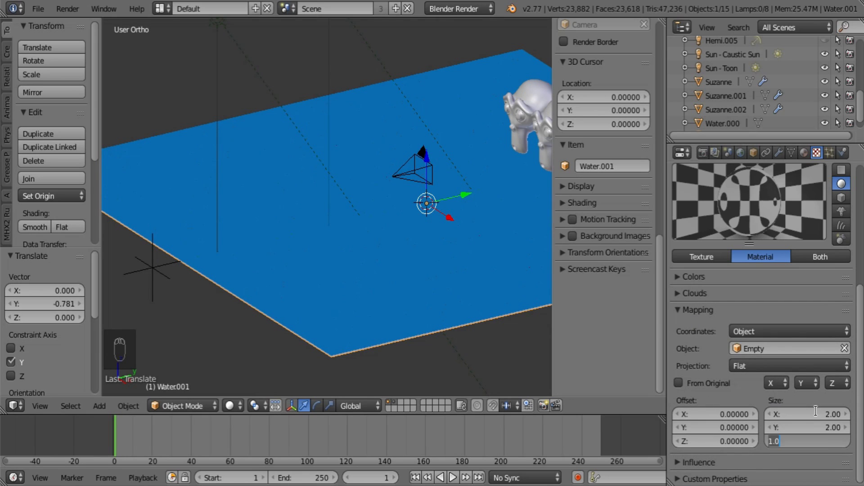
key(Return)
click(814, 439)
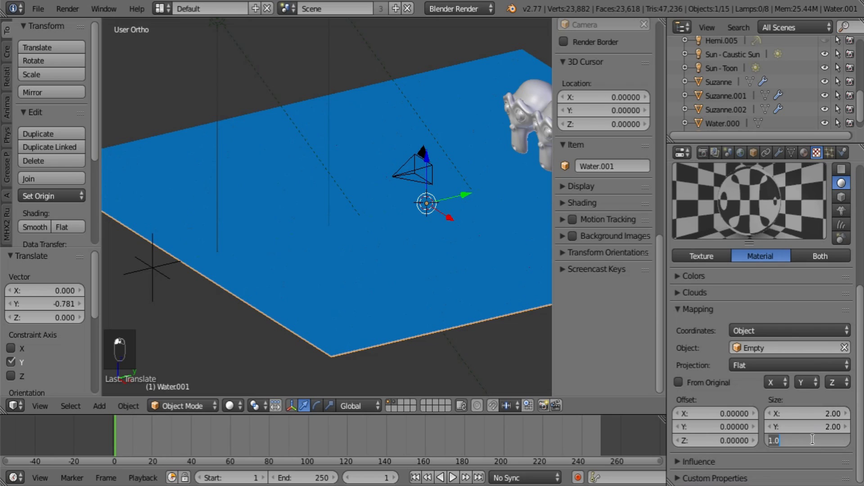
text(2)
key(Return)
Set the Water surface texture's Normal influence to 1
click(705, 462)
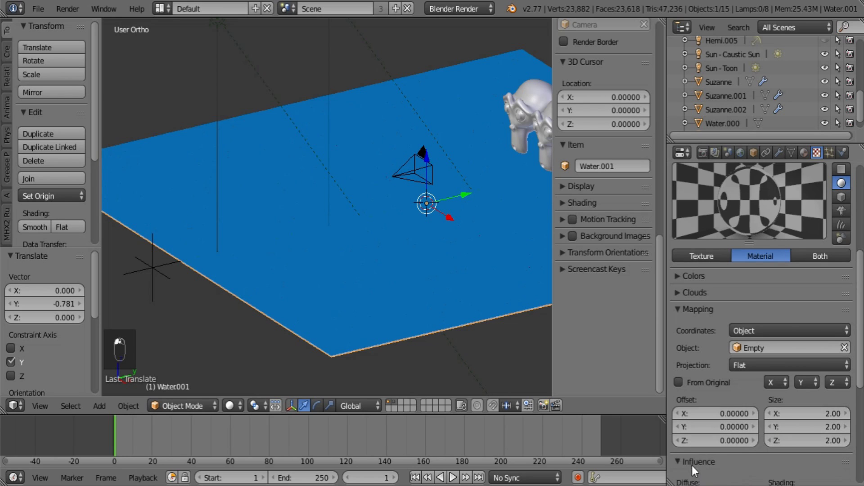
scroll(692, 465, down, 5)
scroll(822, 364, up, 8)
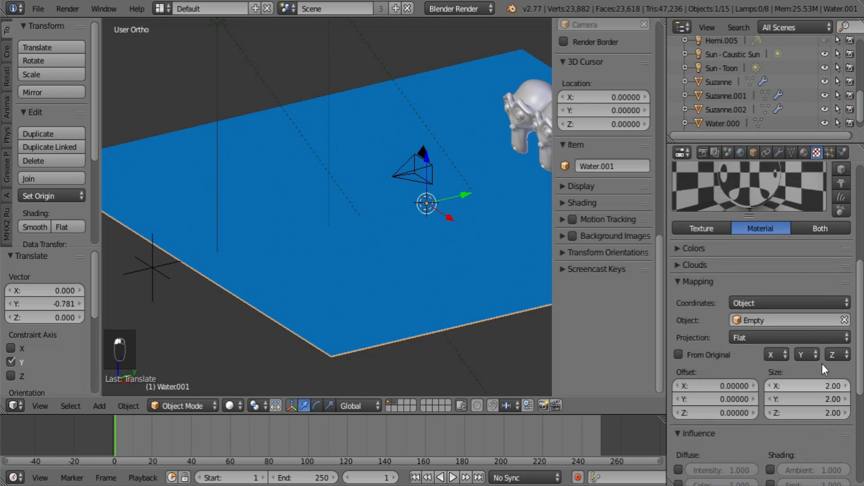
scroll(745, 372, down, 8)
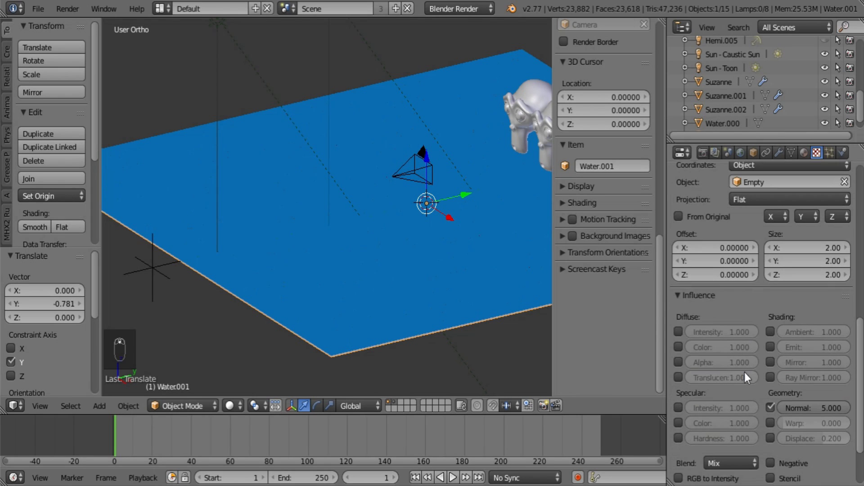
click(798, 407)
text(1)
key(Return)
scroll(792, 360, up, 5)
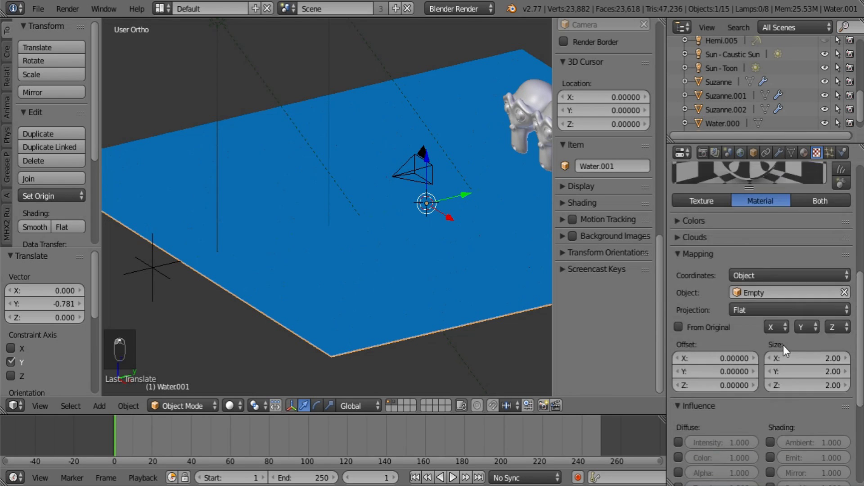
Change the Water surface texture's color ramp interpolation to Ease
click(690, 257)
click(695, 237)
click(695, 236)
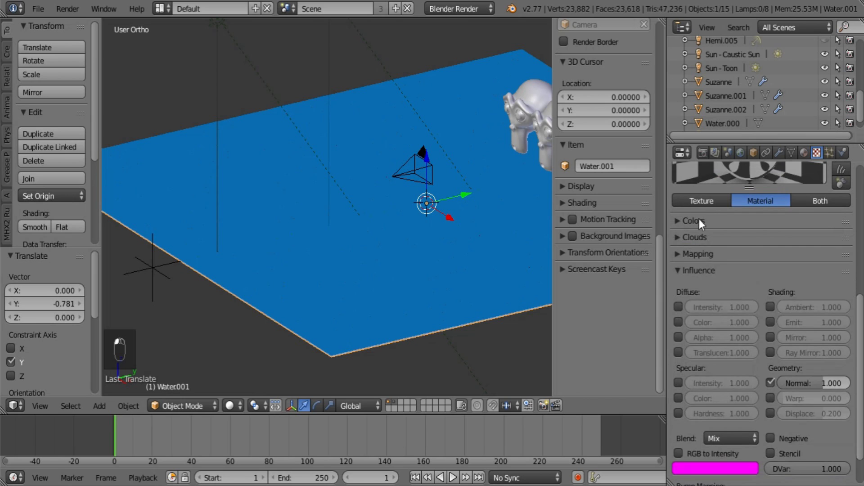
click(699, 219)
click(822, 263)
click(828, 247)
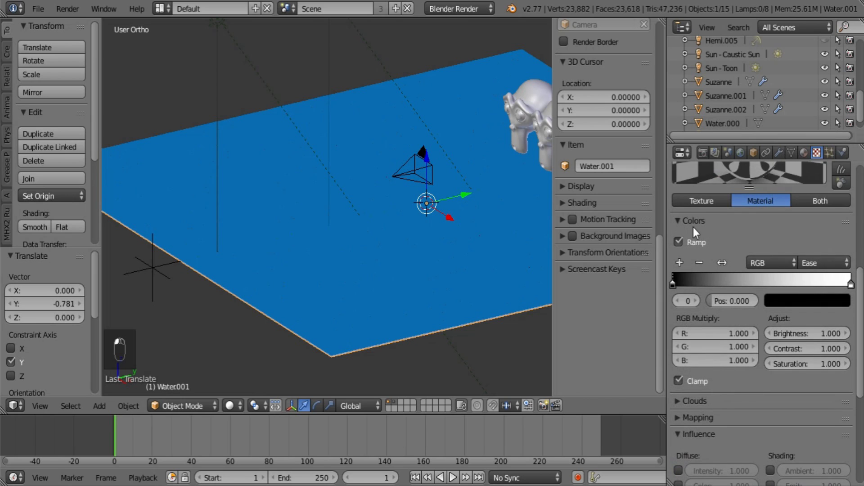
click(694, 223)
Examine the Water surface texture on several preview shapes, comparing the Material and Texture preview modes
scroll(776, 276, up, 4)
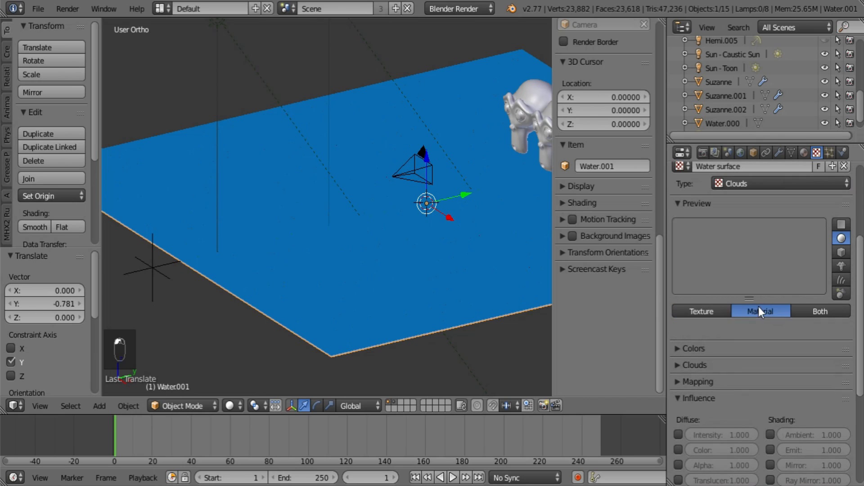
click(841, 266)
click(841, 280)
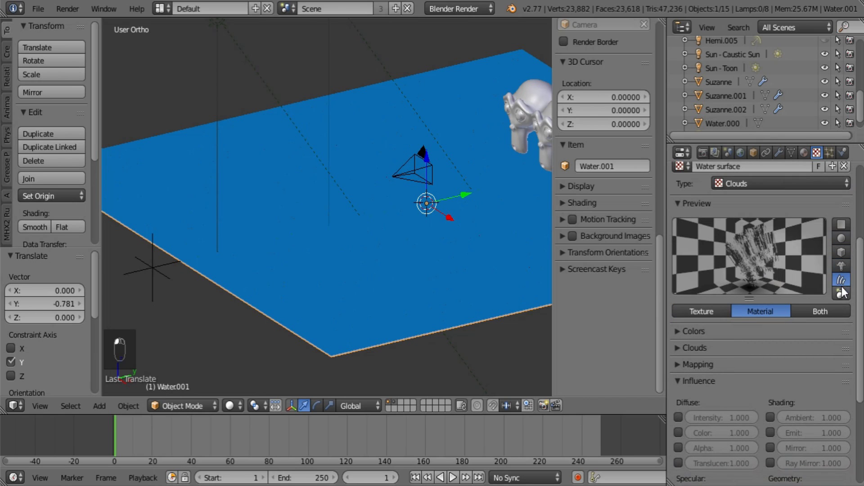
click(711, 311)
click(765, 312)
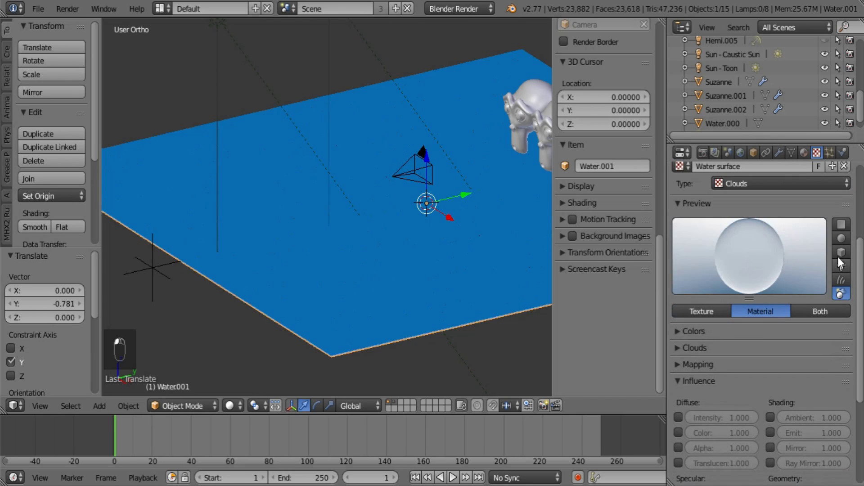
click(841, 224)
click(702, 311)
click(757, 311)
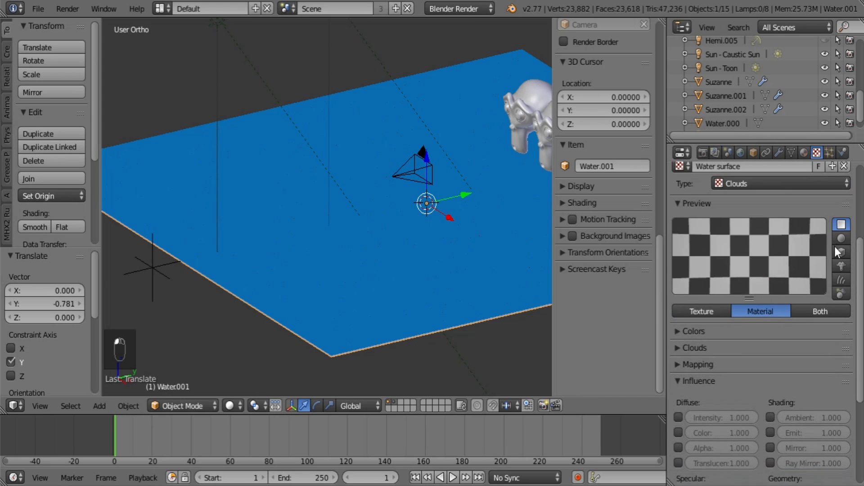
click(840, 241)
click(700, 311)
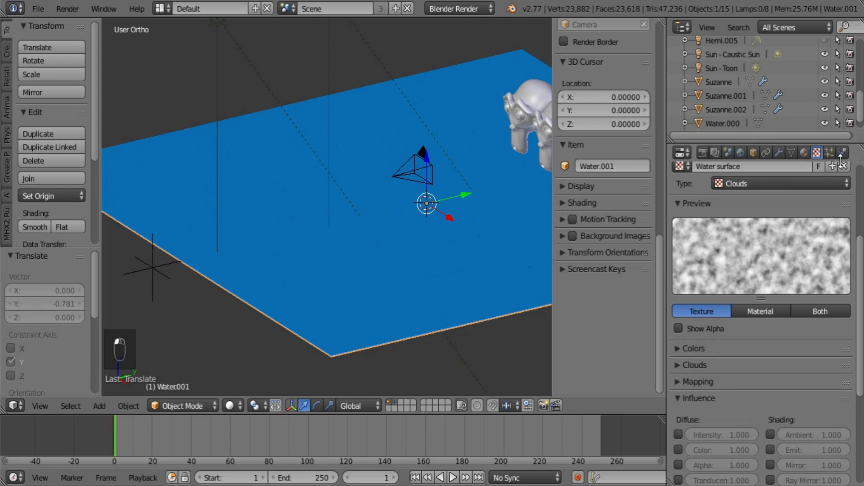
Review the transparency settings of the Water.001 plane's material
click(804, 152)
scroll(733, 379, down, 5)
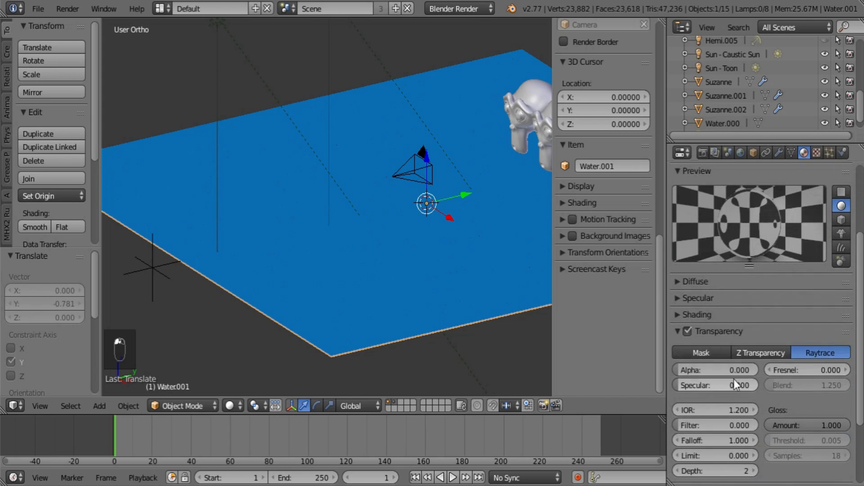
click(677, 335)
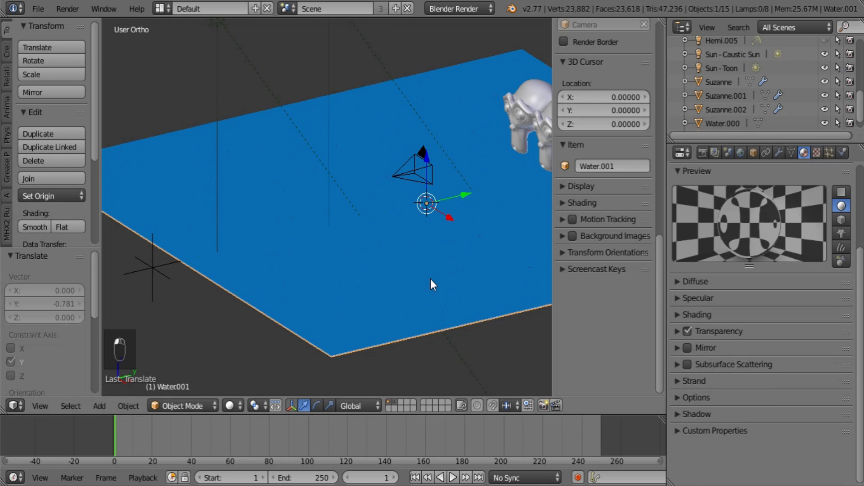
Select the scene's camera above the water plane
scroll(433, 289, up, 2)
right_click(411, 175)
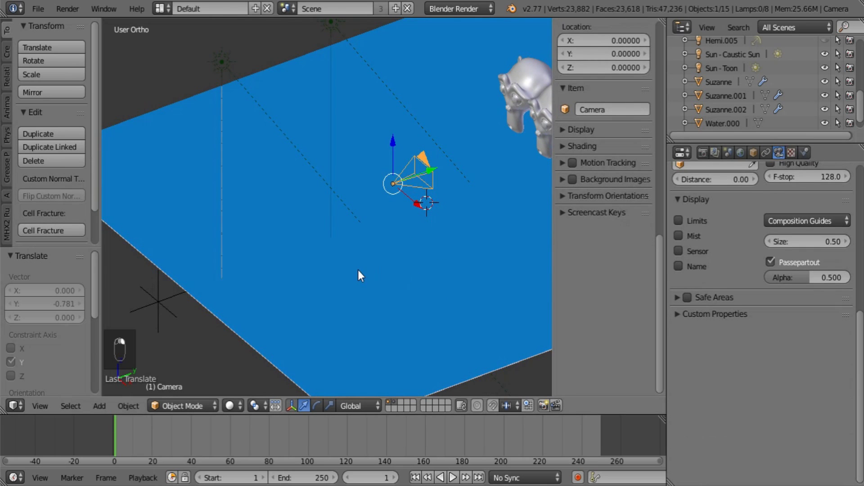
scroll(360, 272, down, 3)
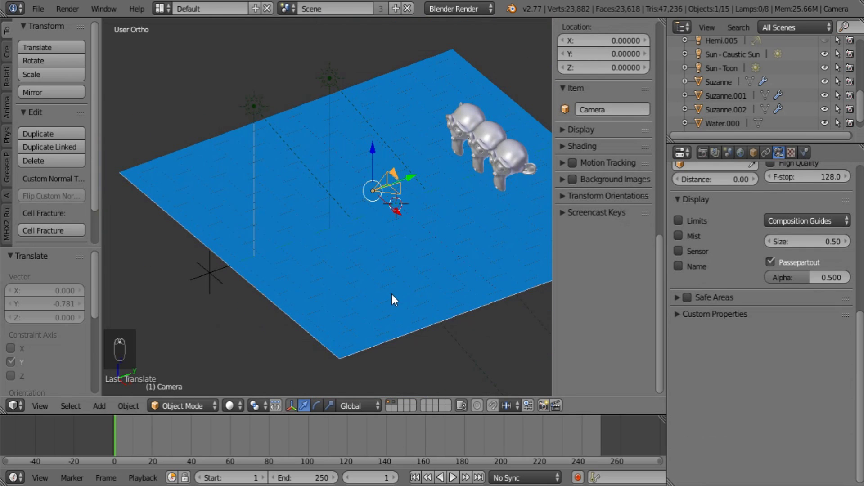
Rotate the camera freely with Trackball rotation by about -24.6° and 42.4°
key(r)
key(r)
click(439, 189)
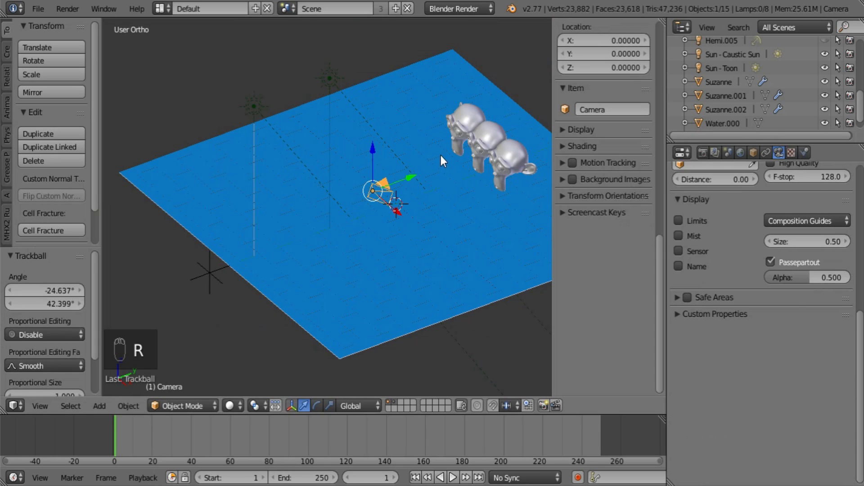
Move the Suzanne.001 monkey head about -3.07 along Y and scale it up about 4.73 times
right_click(490, 140)
drag(490, 119, 447, 277)
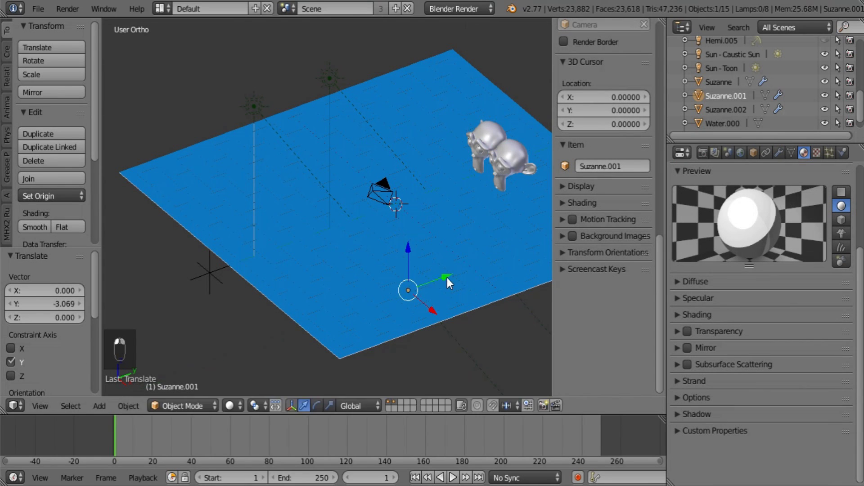
key(s)
click(142, 315)
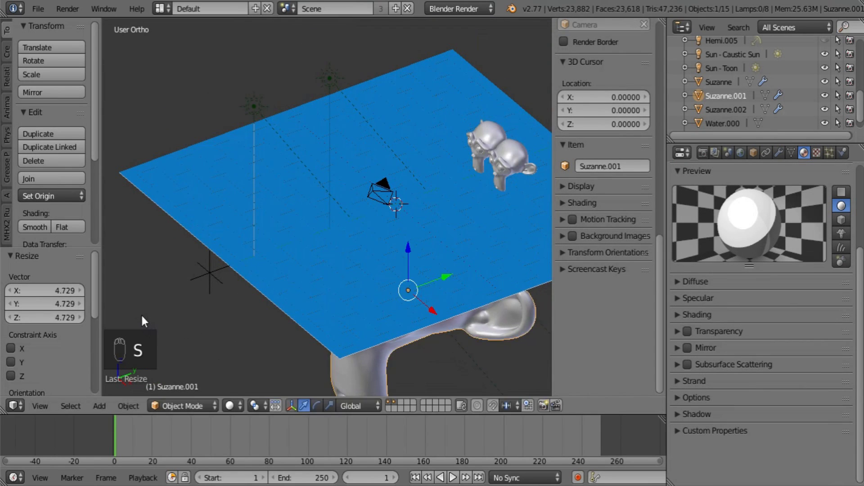
Using the wireframe camera view, scale and move Suzanne.001 to fit the camera frame, and trackball-rotate it by about -38.4° and 72.2°
key(KP_0)
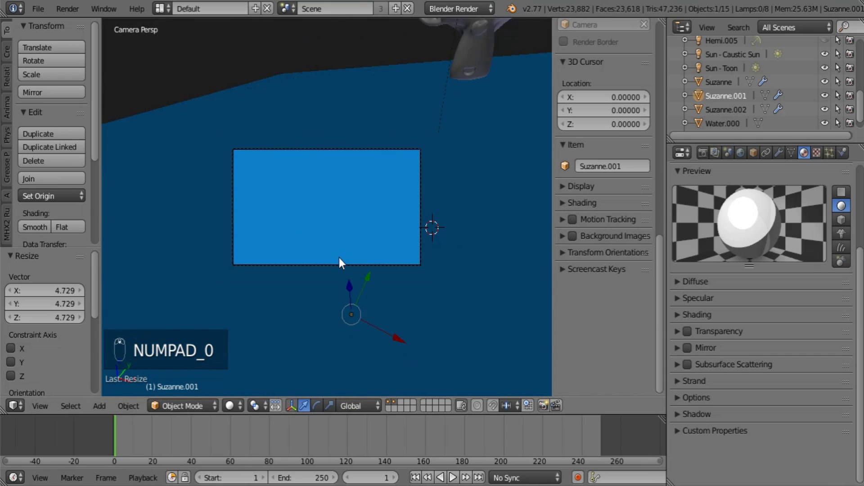
key(z)
key(s)
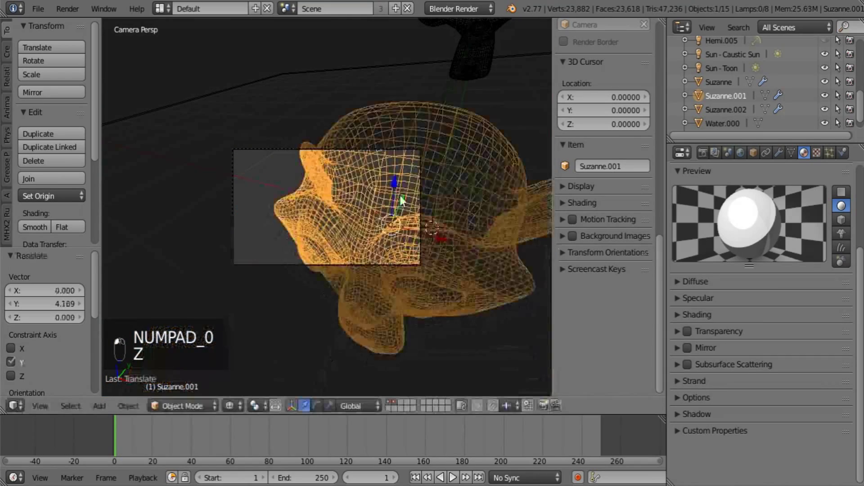
click(425, 237)
drag(425, 237, 344, 250)
key(r)
key(r)
click(424, 206)
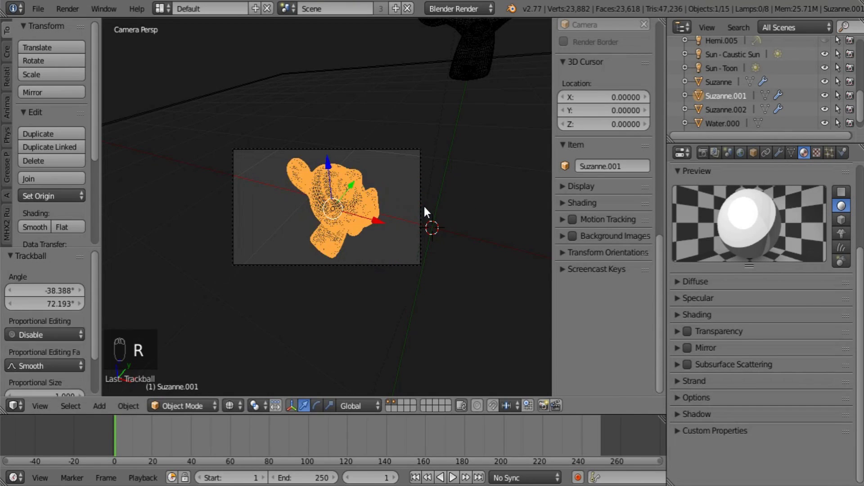
Deselect everything and test-render the scene, then close the render
key(a)
key(F12)
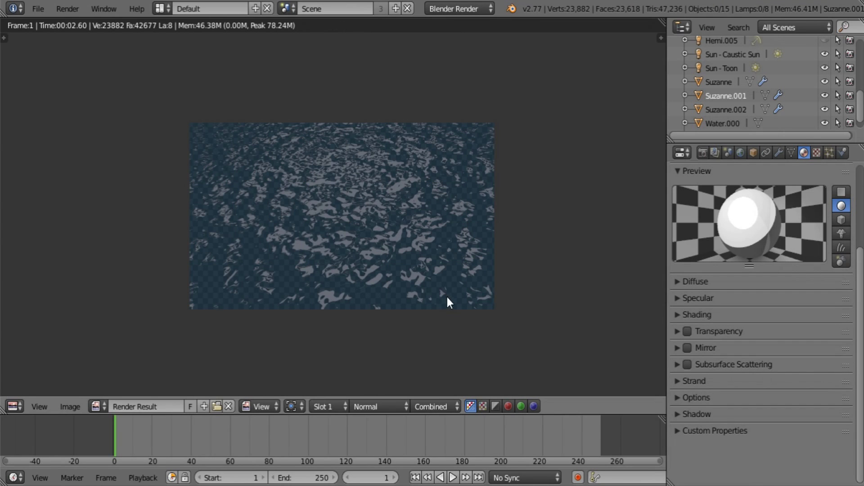
key(Escape)
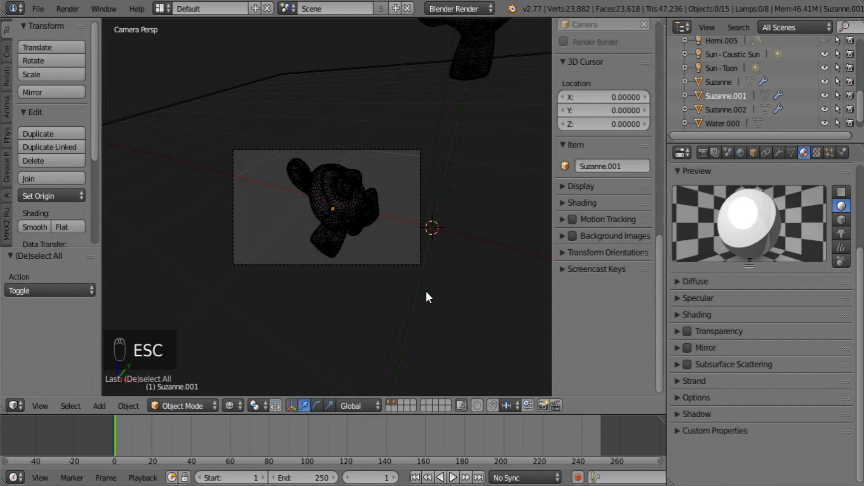
Inspect the water plane and monkey heads in solid shading outside the camera view, and render the scene again with nothing selected
key(KP_5)
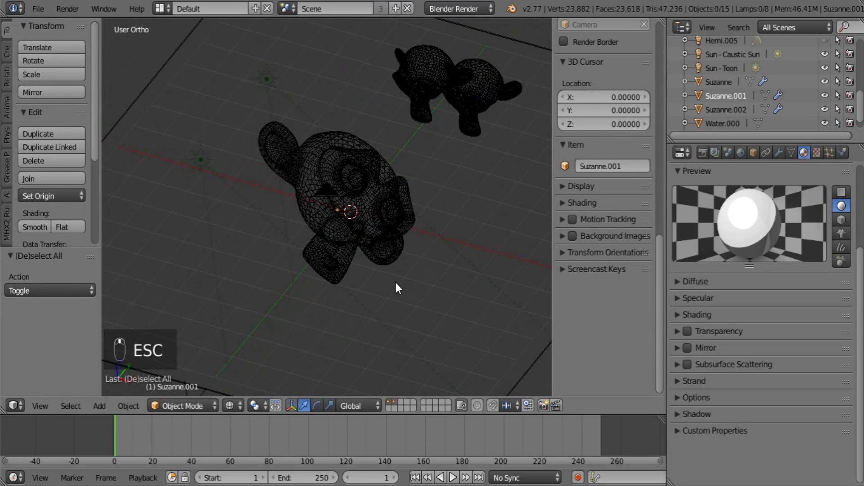
scroll(308, 284, up, 5)
key(z)
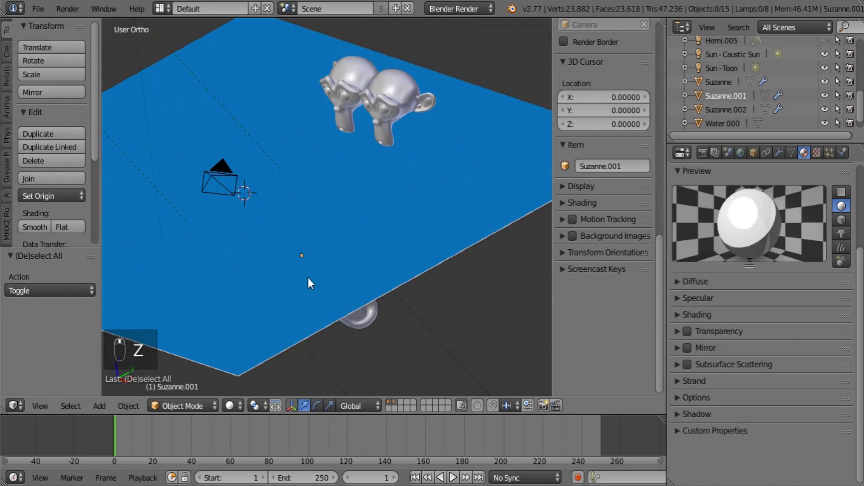
right_click(275, 288)
shift+middle_drag(275, 288, 407, 302)
scroll(407, 297, up, 2)
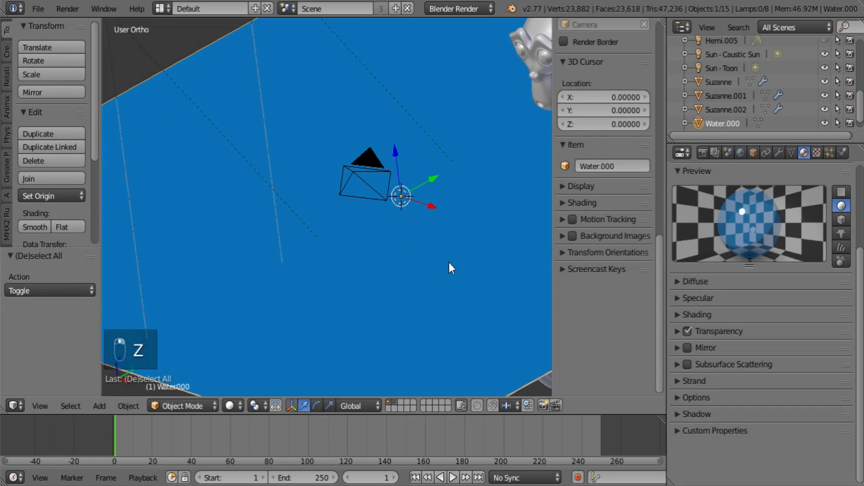
shift+middle_drag(451, 269, 391, 265)
right_drag(335, 142, 344, 132)
key(a)
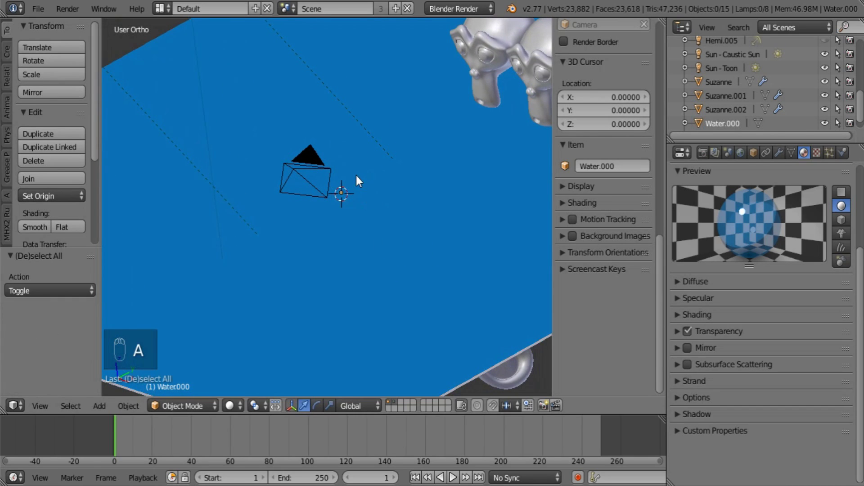
key(F12)
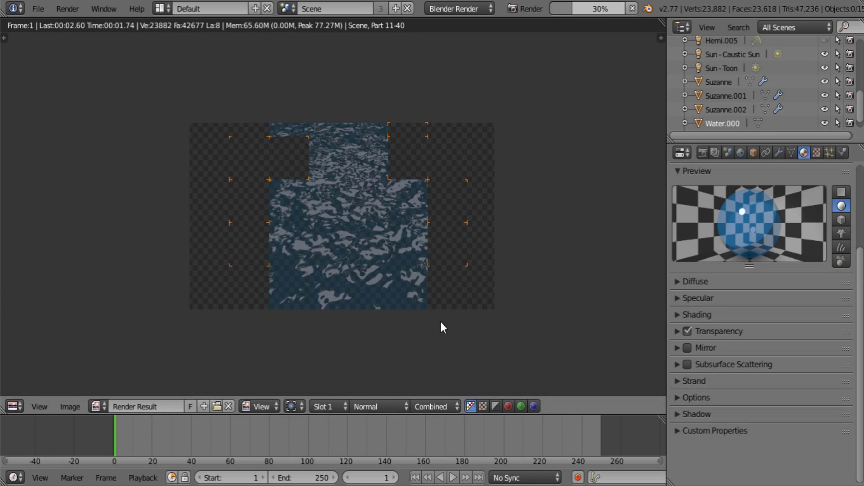
key(Escape)
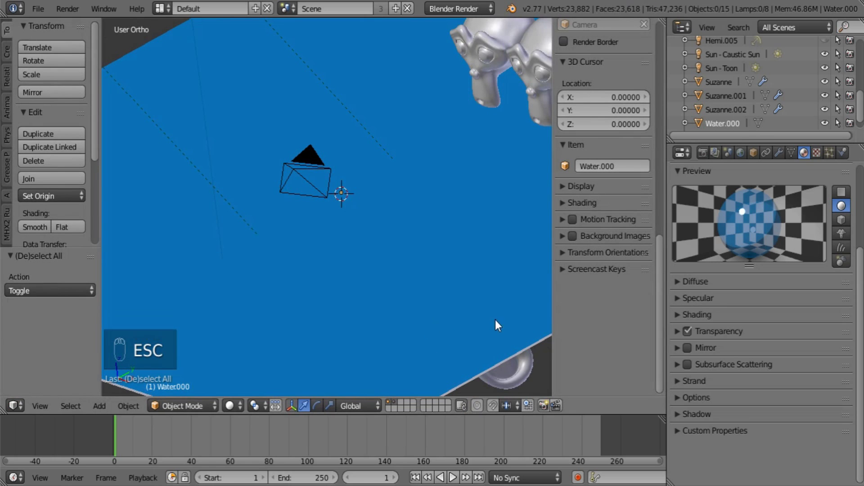
Set the Normal influence of the Water.001 plane's cloud texture to 0.1 and test-render it
middle_drag(495, 320, 504, 323)
right_click(515, 317)
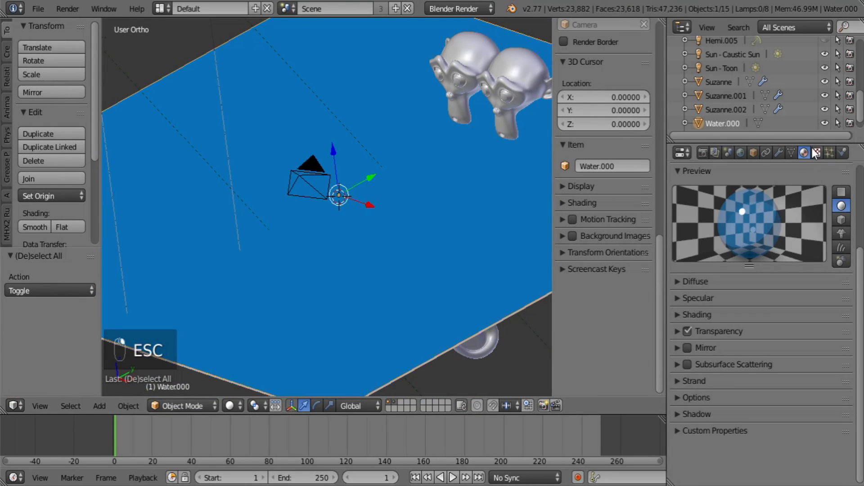
right_click(518, 314)
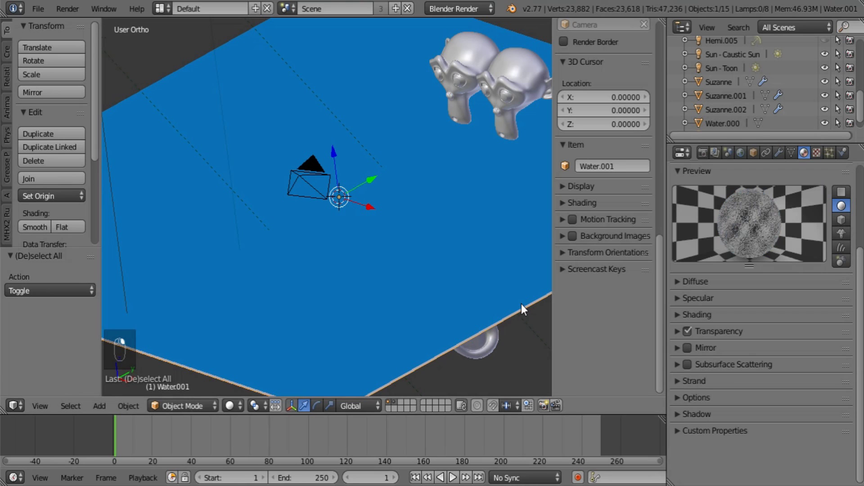
click(814, 153)
click(807, 383)
scroll(809, 382, down, 2)
click(811, 337)
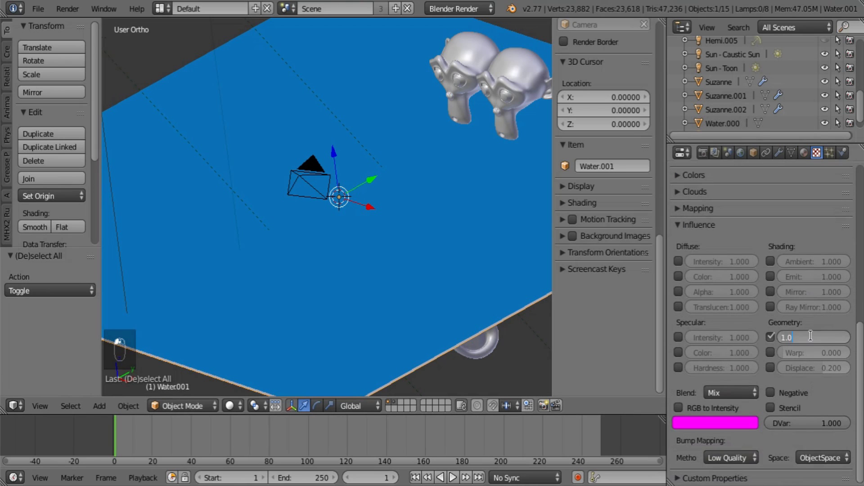
text(0.1)
key(Return)
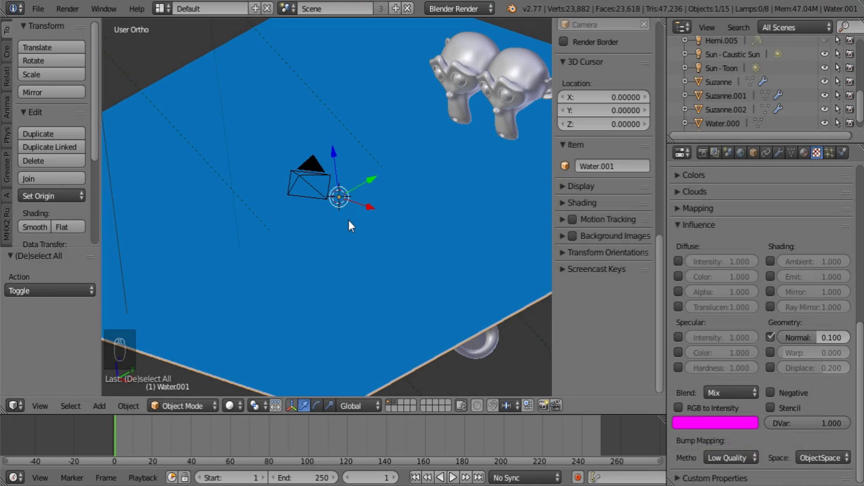
key(F12)
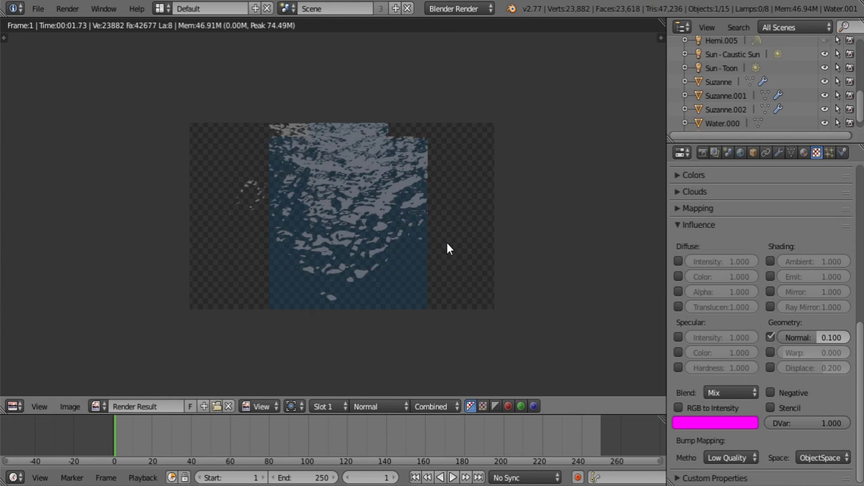
Set the texture's Normal influence to 0.01, render the result and return to the 3D view
click(816, 338)
text(0.01)
key(Return)
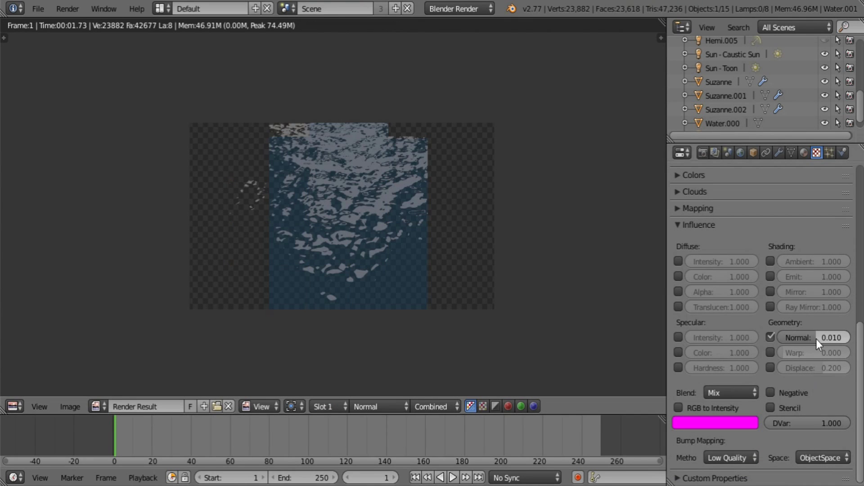
key(F12)
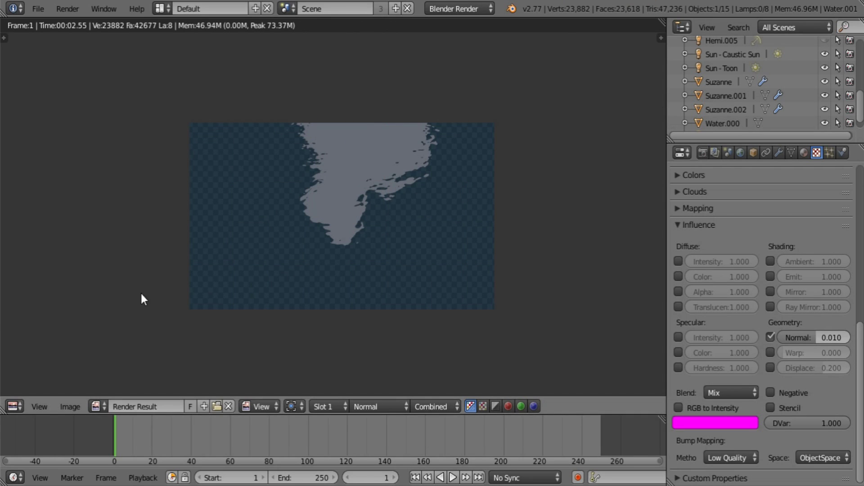
click(13, 406)
click(25, 395)
shift+middle_drag(488, 204, 479, 233)
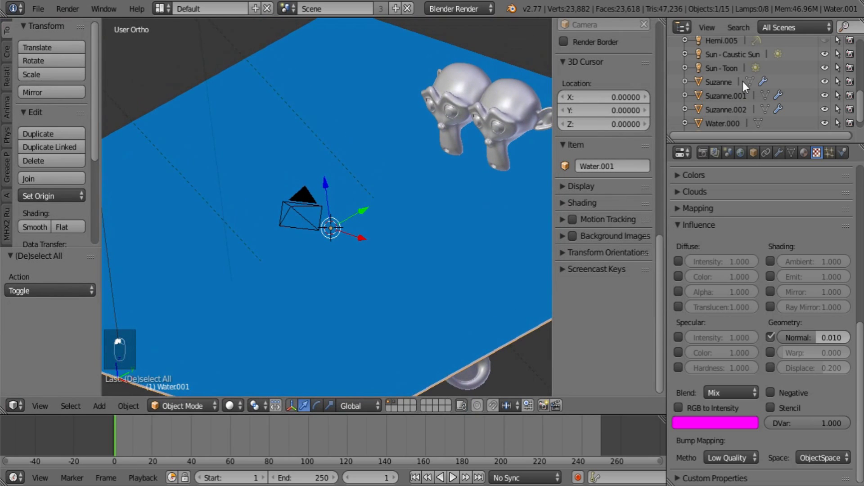
Display the render layer settings and move the Sun - Toon lamp to scene layer 1
click(715, 153)
scroll(765, 277, up, 4)
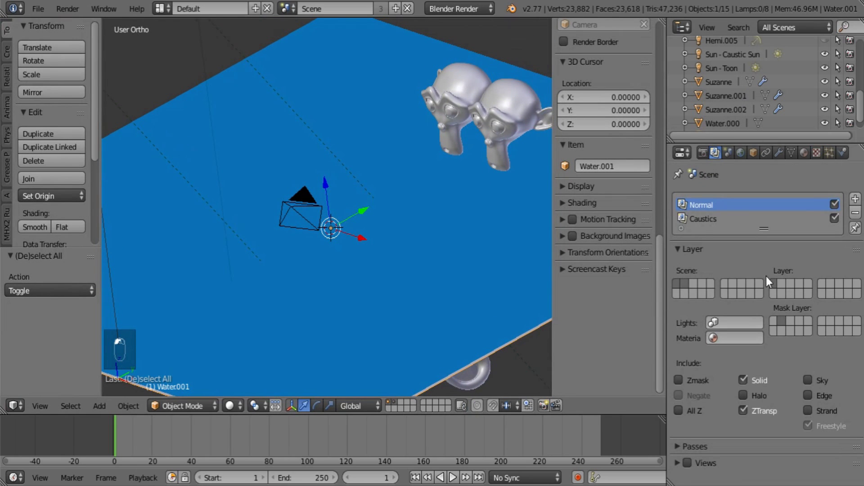
click(725, 67)
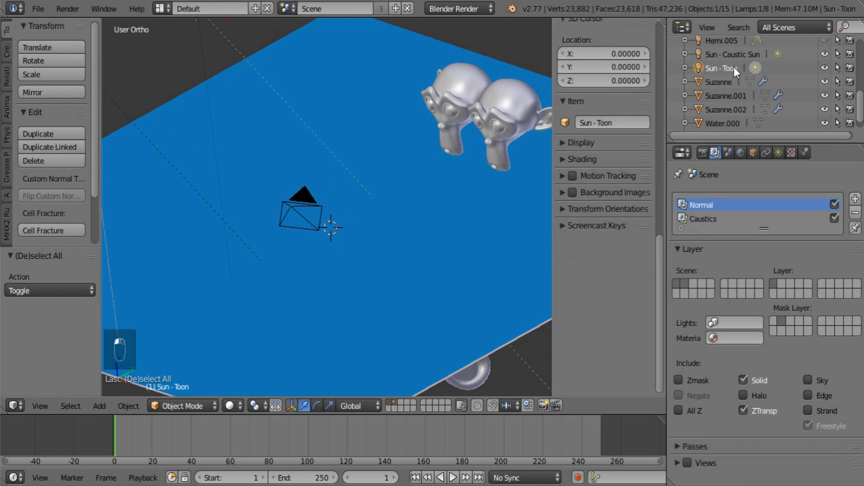
key(m)
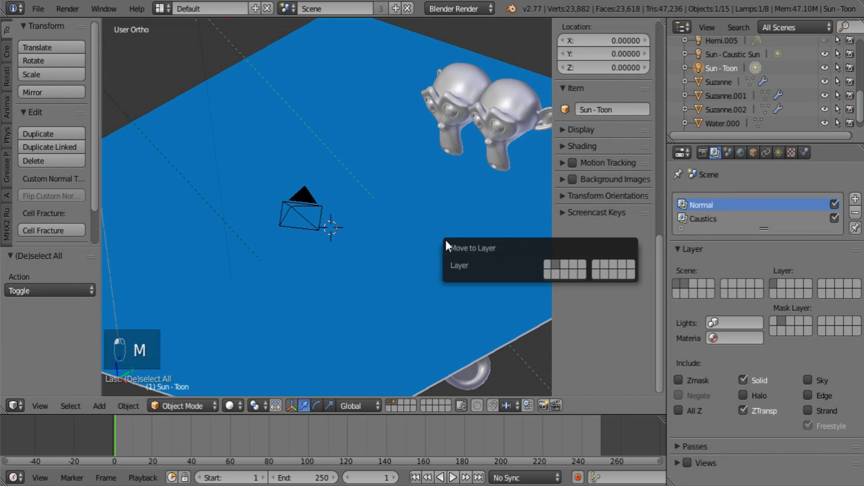
click(551, 261)
Check the scene layer assignment of the Sun - Caustic Sun lamp
click(734, 57)
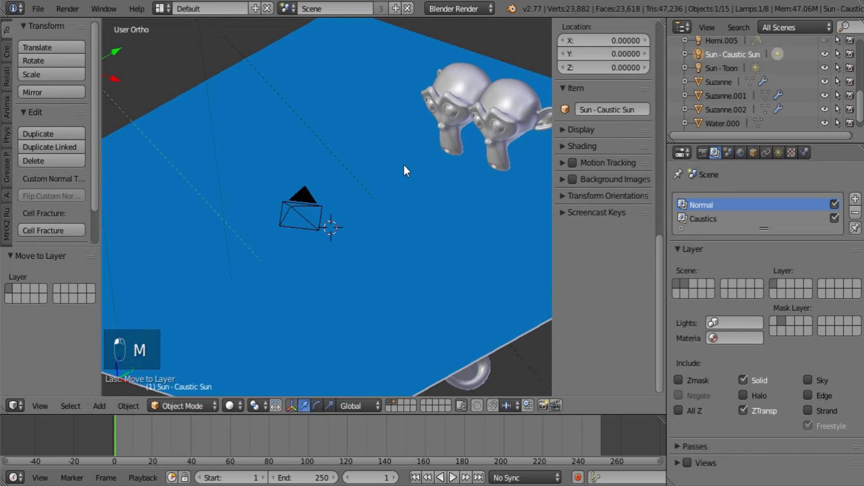
key(m)
scroll(404, 325, down, 4)
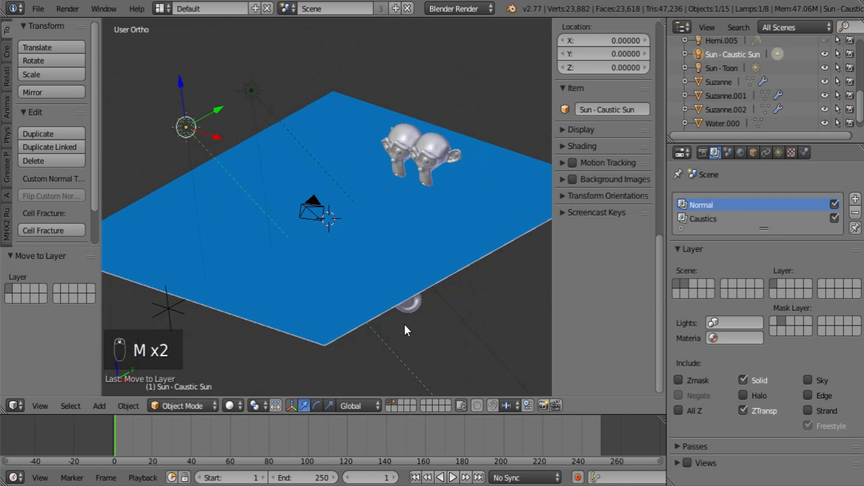
Select all three Suzanne monkey heads and assign them to both scene layers 1 and 2
right_click(398, 229)
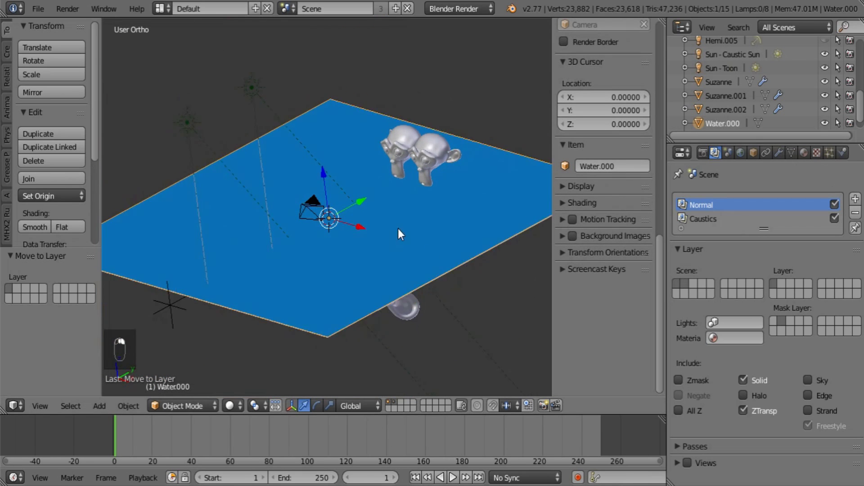
middle_drag(398, 228, 425, 164)
right_click(427, 162)
shift+right_click(399, 190)
shift+right_click(393, 307)
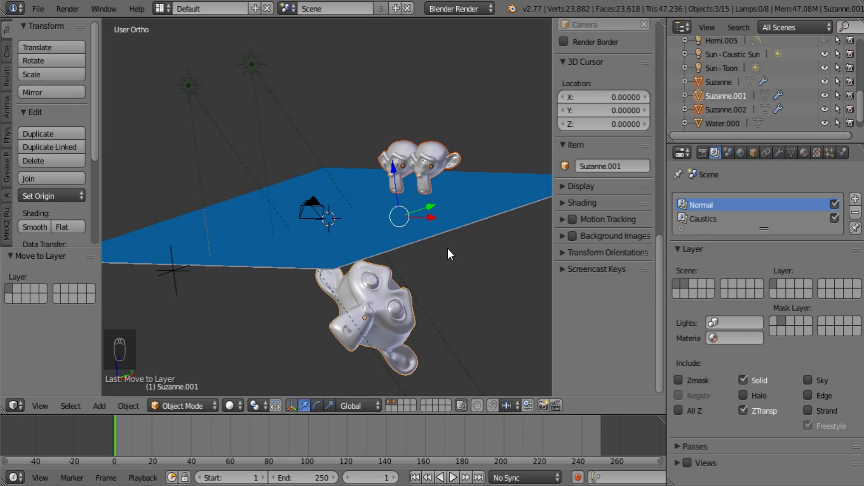
key(m)
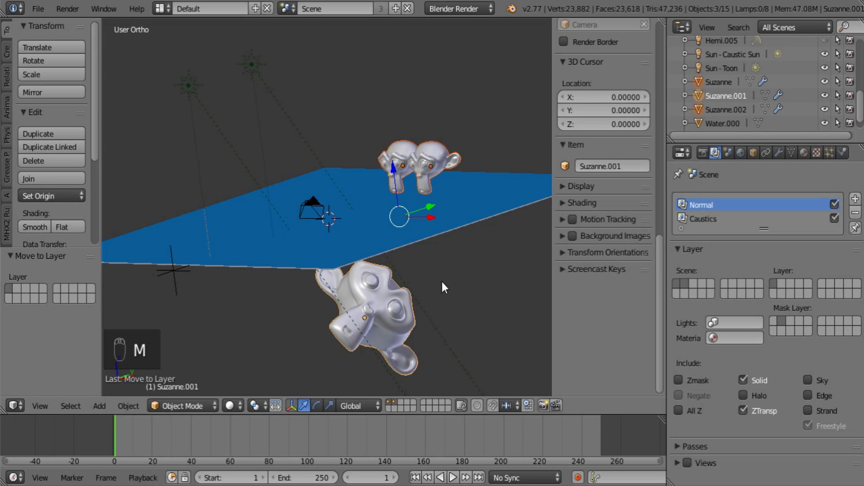
key(m)
click(551, 306)
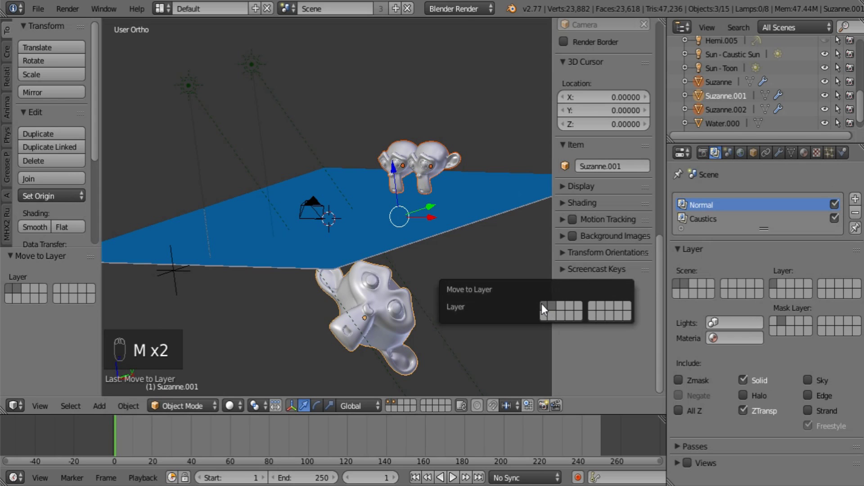
Select the Water.000 plane, render the scene with the new layer assignments and return to the 3D view
right_click(382, 284)
middle_drag(382, 285, 428, 297)
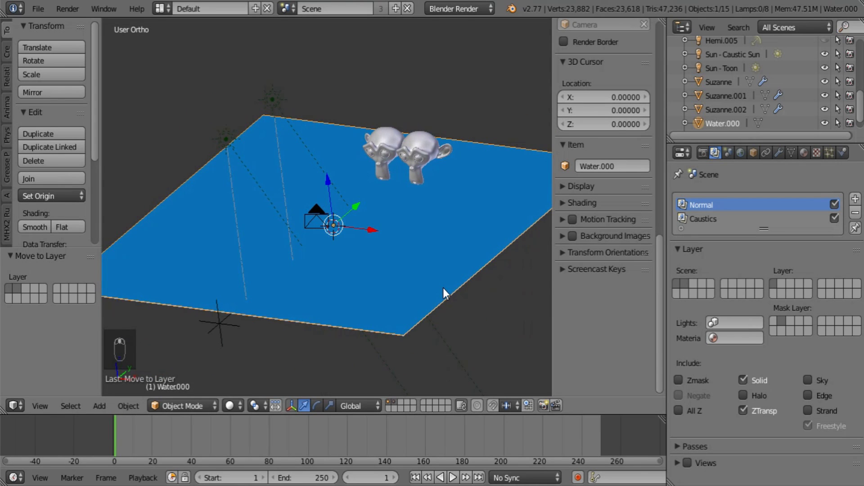
key(F12)
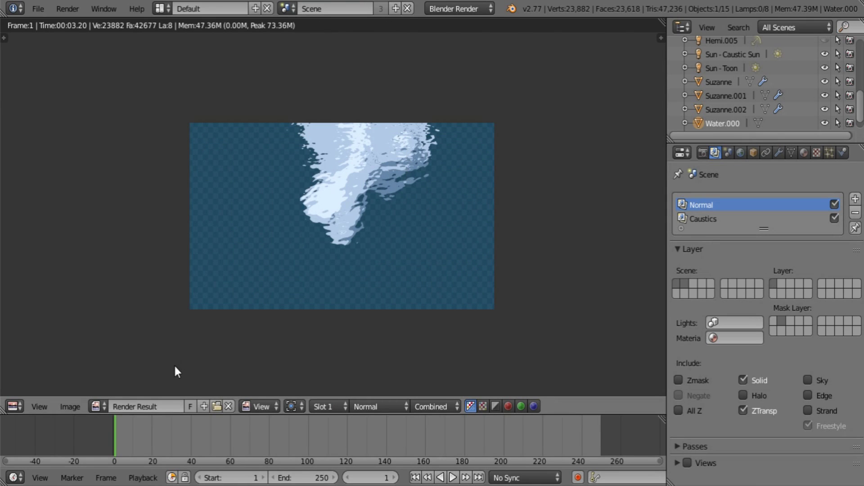
click(13, 406)
click(41, 389)
Raise the Suzanne.001 monkey head about 4.79 along Z so it pokes partly through the water planes
middle_drag(317, 252, 344, 240)
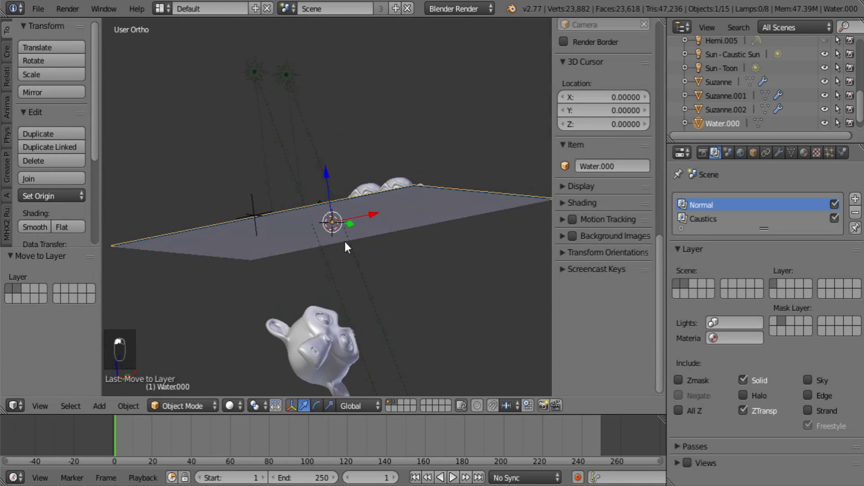
right_click(327, 356)
key(g)
click(292, 225)
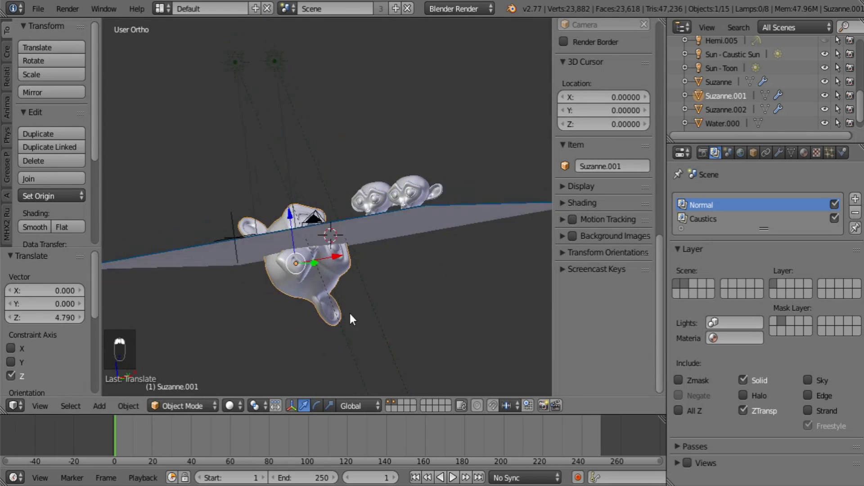
Start a test render and cancel it, switch to camera view and shift the Suzanne.001 monkey head about 2.604 along X and down towards the water
key(F12)
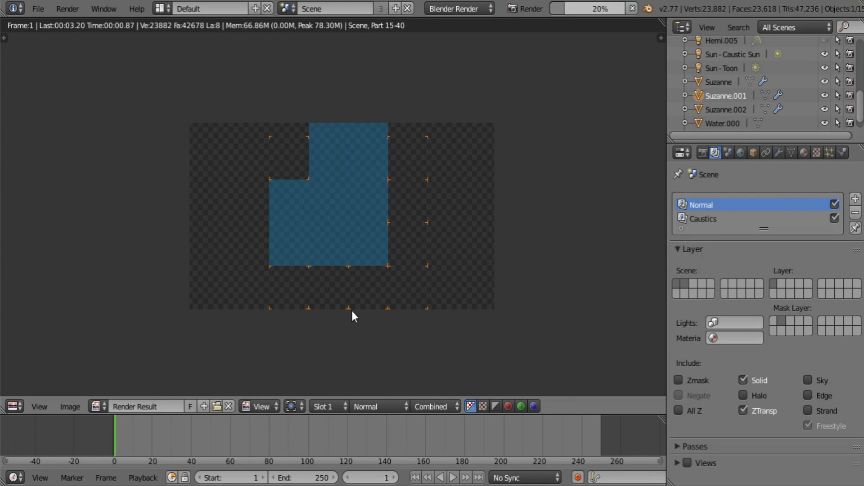
key(Escape)
key(KP_0)
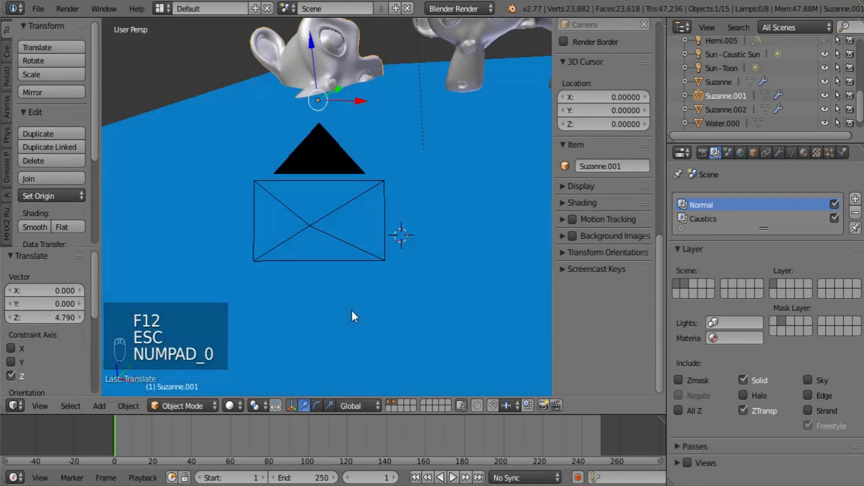
drag(356, 95, 376, 151)
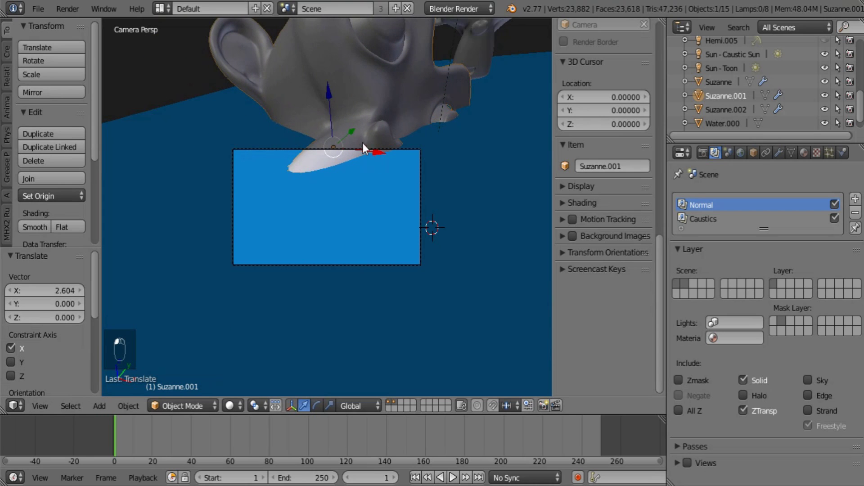
drag(329, 110, 326, 139)
drag(356, 168, 326, 196)
Scale the Suzanne.001 head by about 0.73 and again by about 0.537, and reposition it partly above the water inside the camera frame
key(s)
click(357, 286)
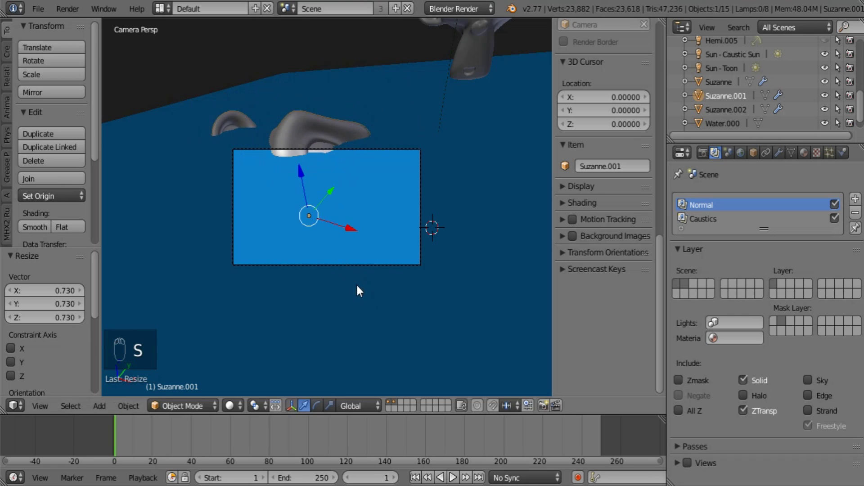
key(s)
click(365, 255)
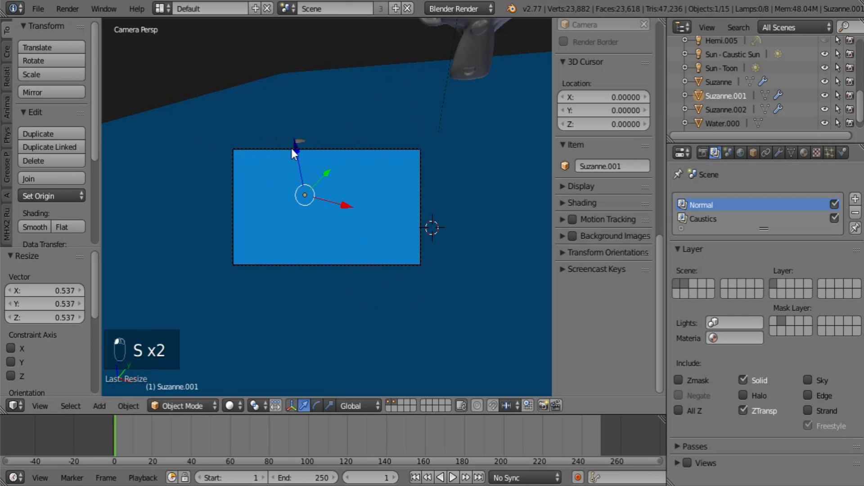
drag(291, 148, 353, 217)
Deselect everything, render the camera view and return to the 3D view
key(a)
key(F12)
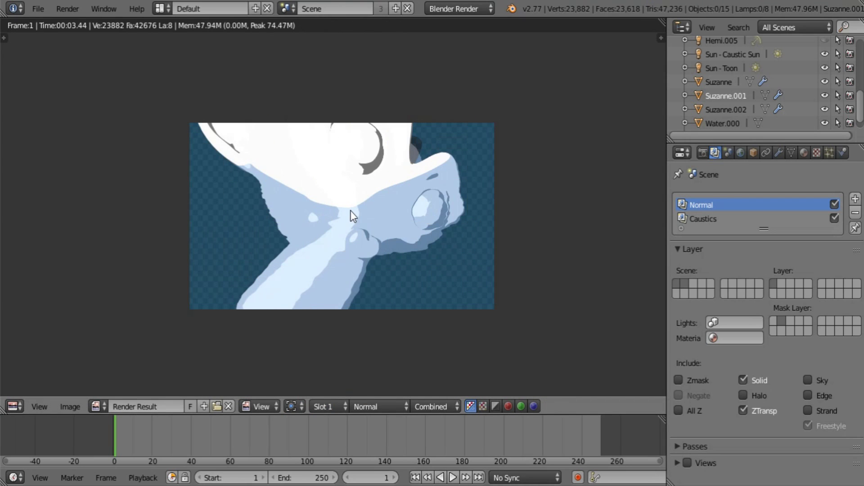
click(14, 406)
click(27, 398)
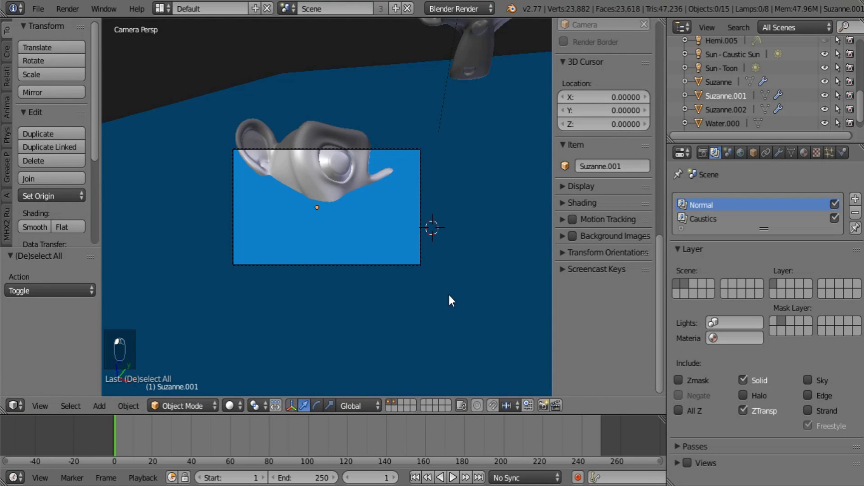
Check the Water.000 plane's material, then select the Water.001 caustic surface plane and move it to scene layer 2
middle_drag(450, 296, 409, 342)
scroll(428, 293, down, 5)
middle_drag(428, 292, 398, 223)
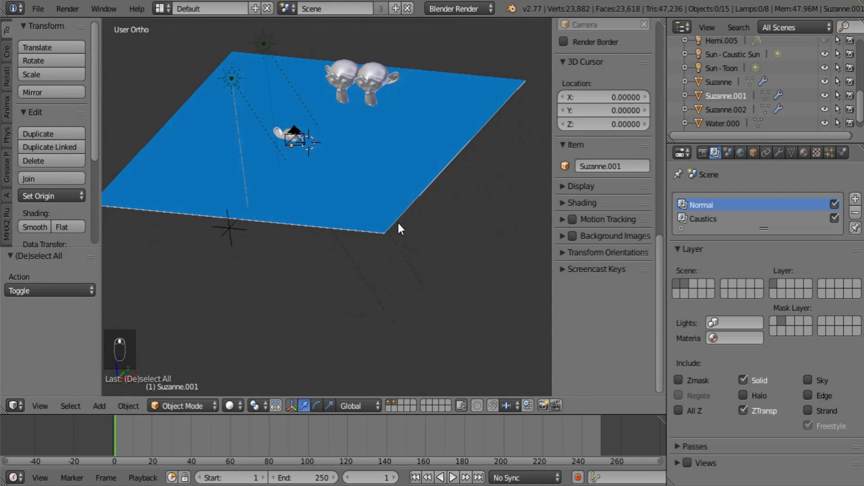
scroll(398, 223, up, 1)
right_click(463, 154)
click(802, 152)
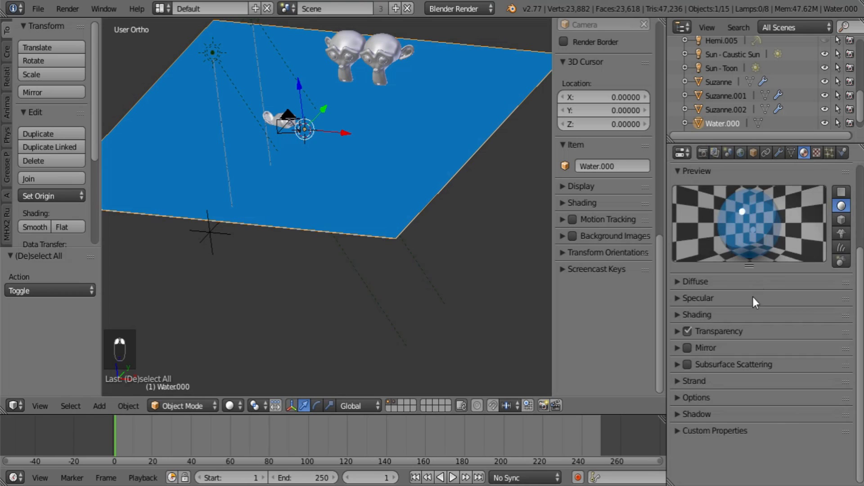
right_click(431, 196)
key(m)
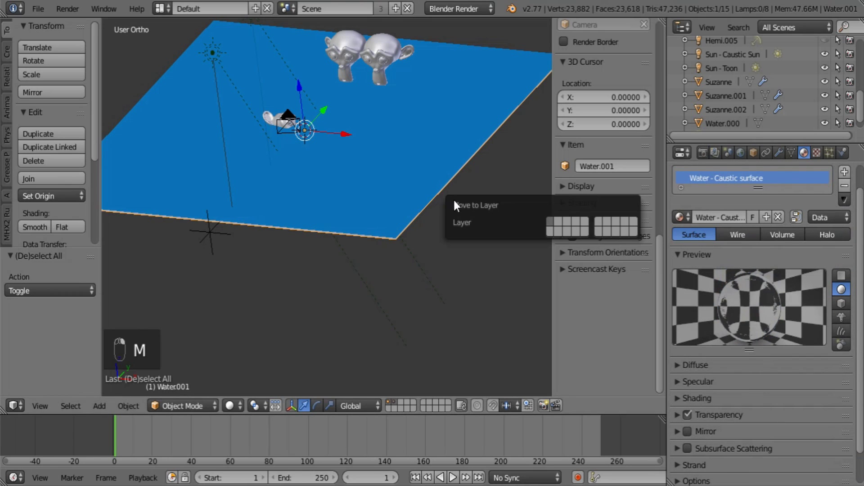
click(557, 221)
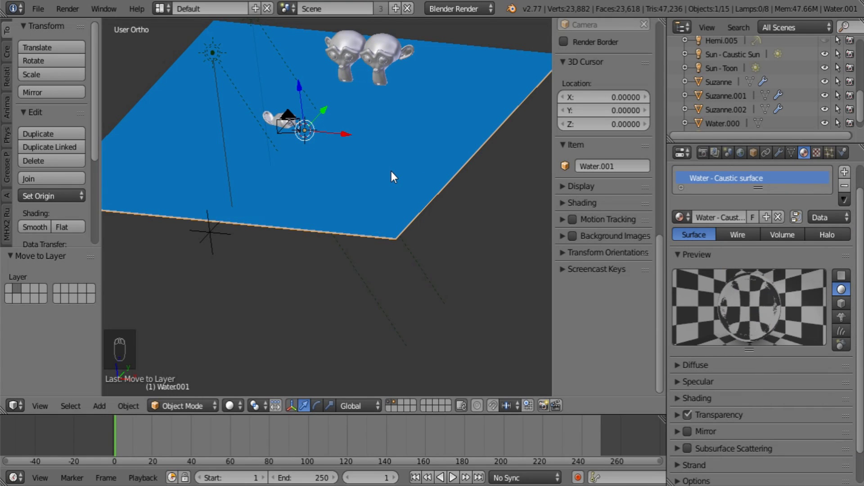
Select the Sun - Caustic Sun lamp and review its lamp settings, including This Layer Only
right_click(215, 51)
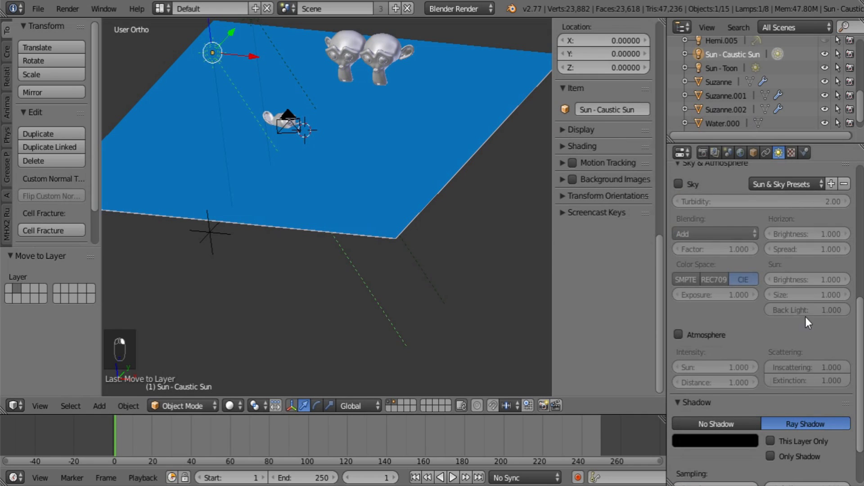
scroll(806, 317, up, 8)
shift+middle_drag(203, 72, 207, 104)
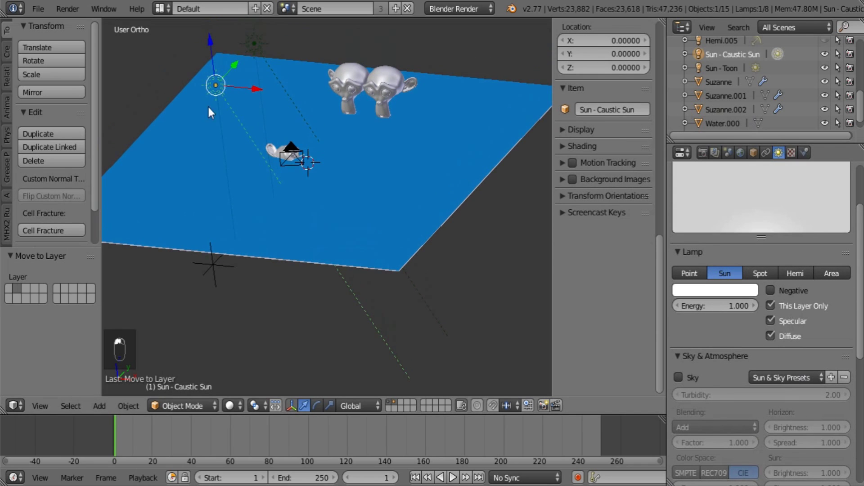
Enable Compositing in the render's post-processing settings and render the scene
click(42, 9)
key(Escape)
click(701, 153)
scroll(755, 367, down, 2)
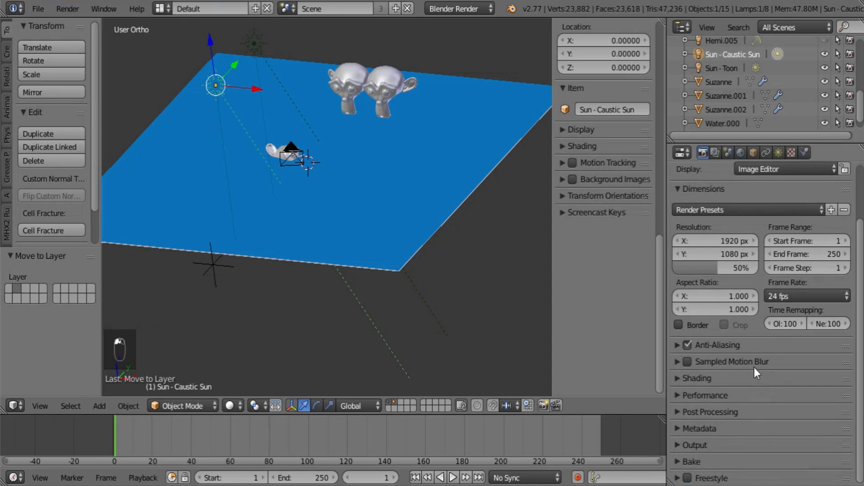
click(690, 443)
click(690, 410)
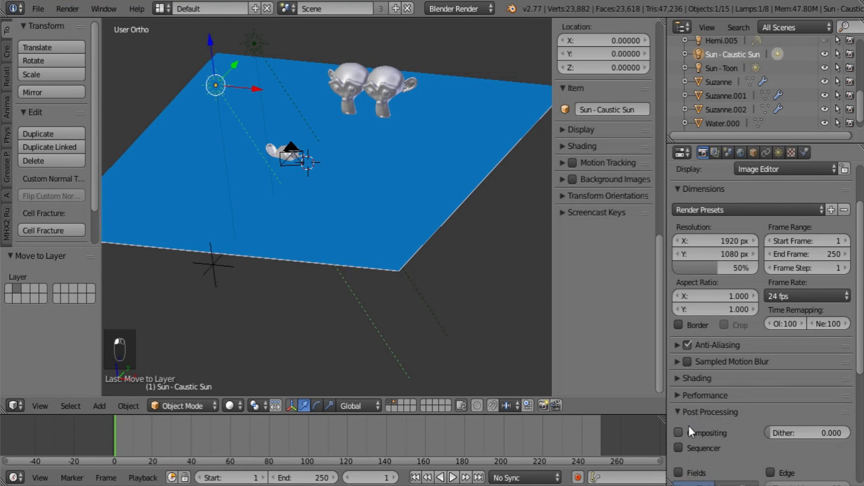
click(693, 414)
key(F12)
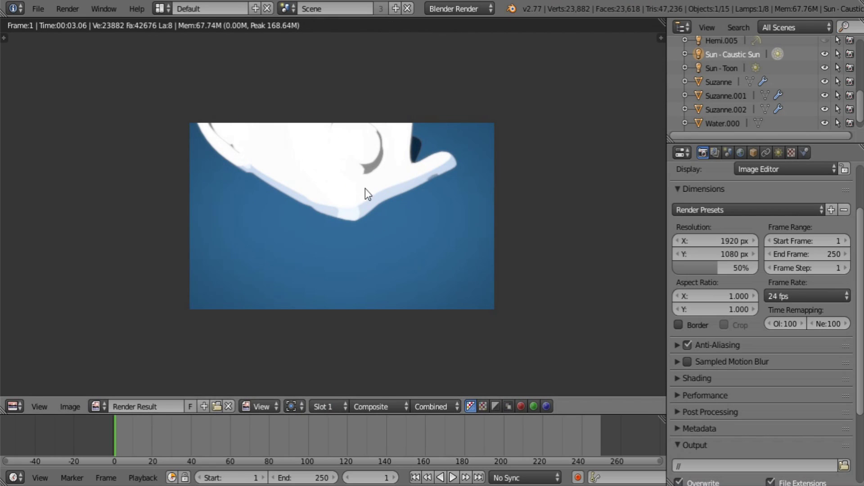
Switch from the render result to the Node Editor and delete all existing compositing nodes
click(14, 407)
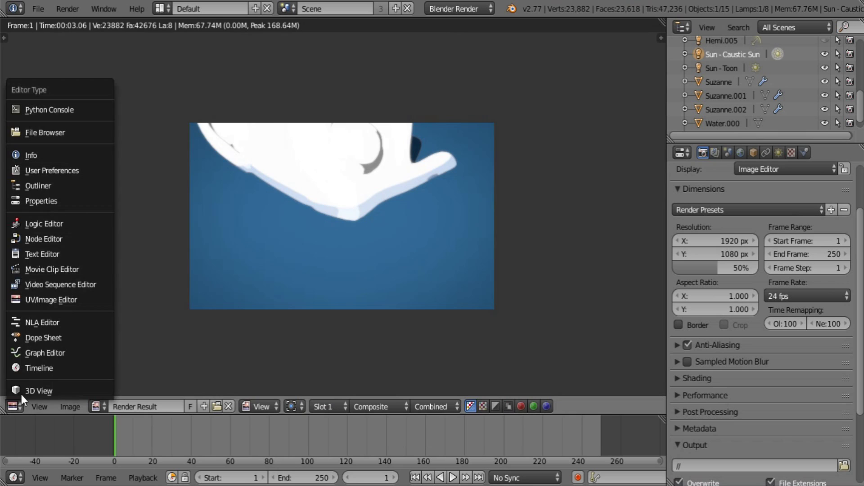
click(64, 237)
key(Home)
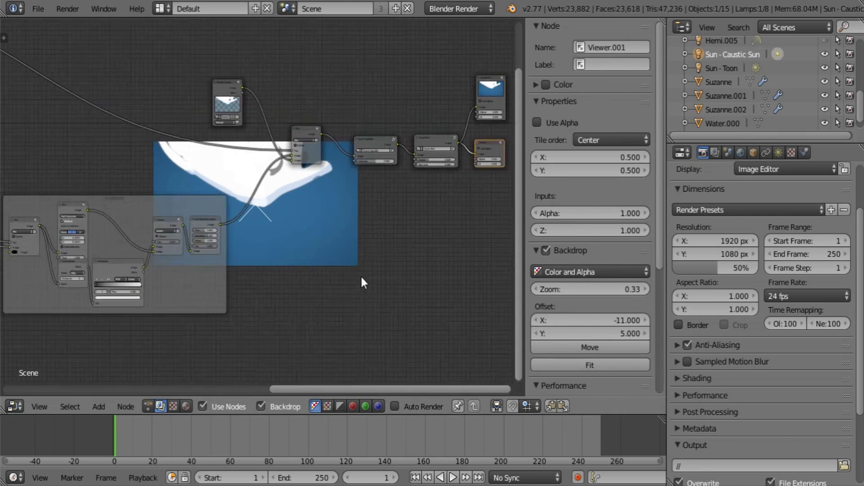
scroll(341, 303, down, 3)
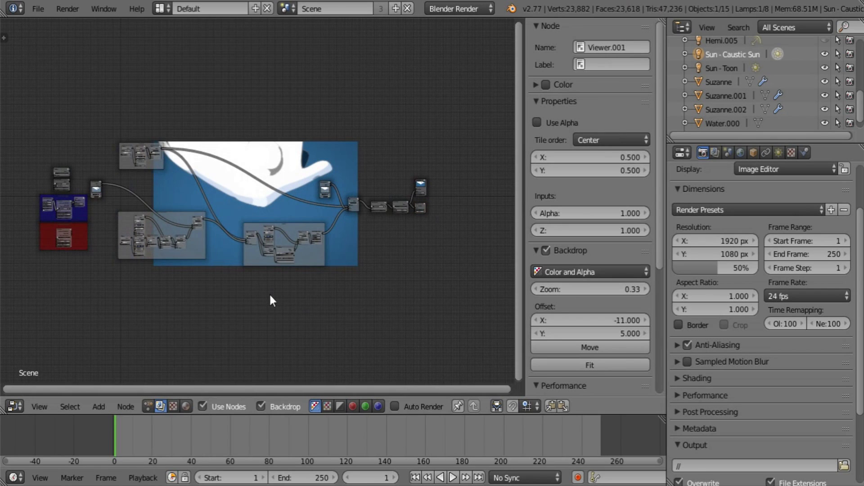
key(a)
key(x)
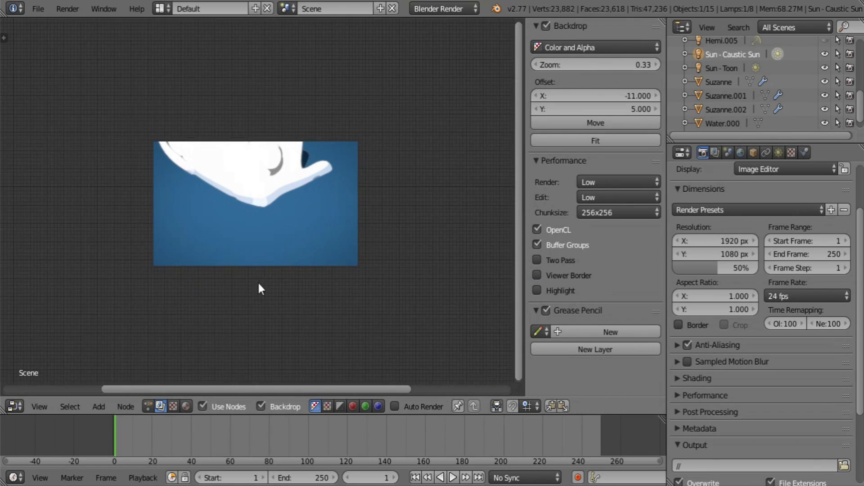
Add a Render Layers node for the Normal layer and place it above the backdrop image
key(shift+a)
mouse_move(245, 259)
click(308, 259)
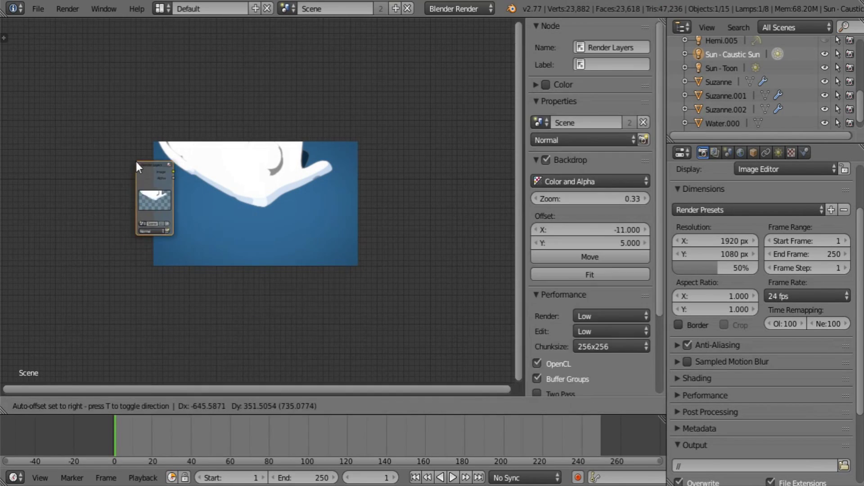
click(263, 216)
drag(242, 228, 182, 70)
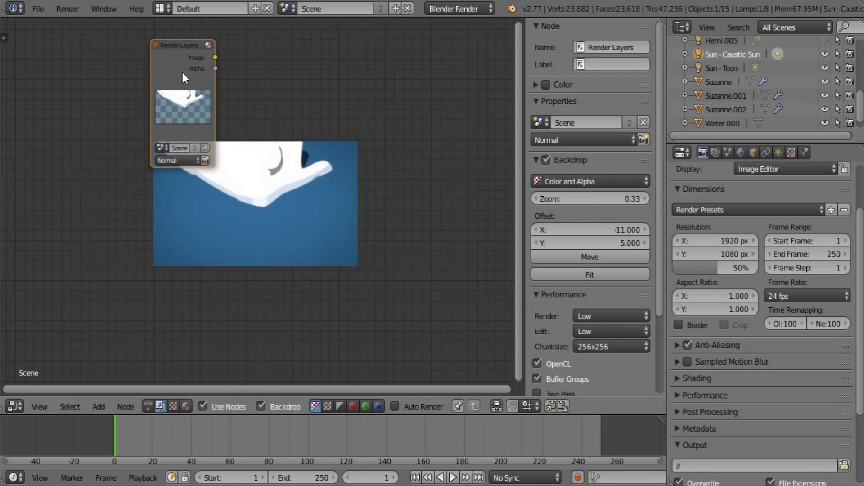
Duplicate the Render Layers node below the original and set the copy's layer to Caustics
key(shift+d)
click(180, 323)
click(181, 325)
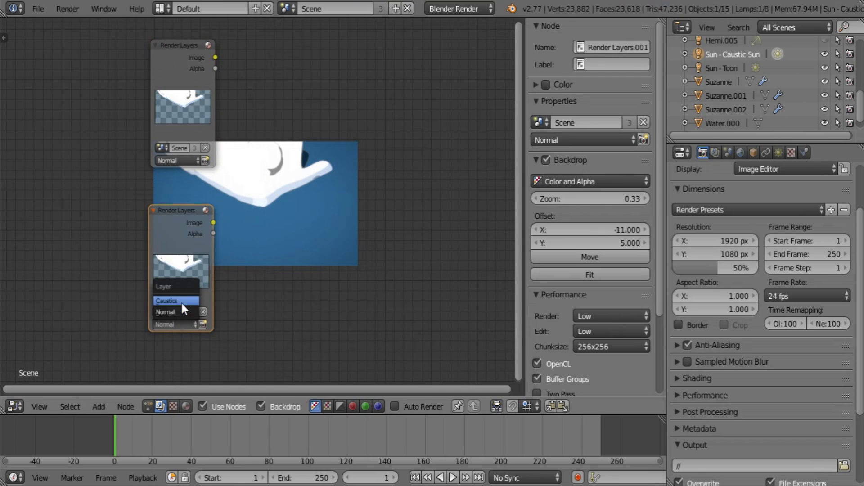
click(181, 301)
Add a Mix node and connect the Normal layer's Alpha to Fac, its Image to the first input and the Caustics Image to the second
key(shift+a)
mouse_move(306, 185)
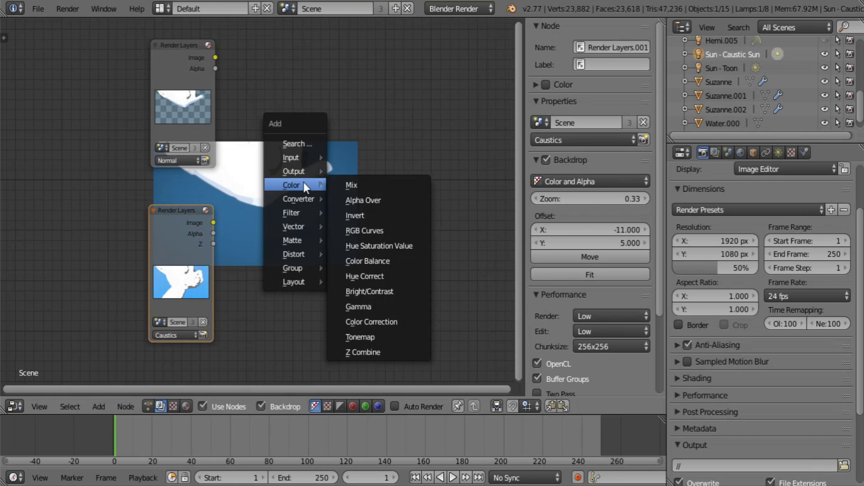
click(351, 187)
click(310, 72)
drag(215, 69, 301, 122)
drag(216, 57, 301, 133)
drag(213, 222, 307, 145)
middle_drag(353, 187, 329, 208)
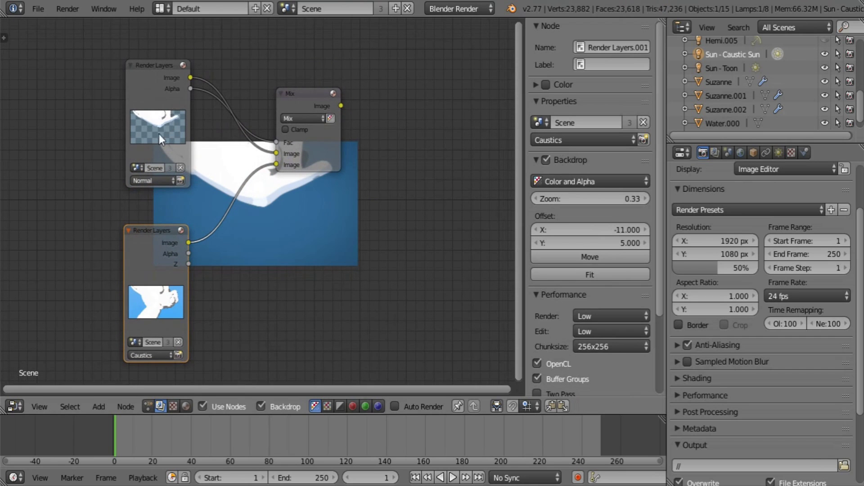
Review the Normal render layer's layer and mask layer settings
key(shift+a)
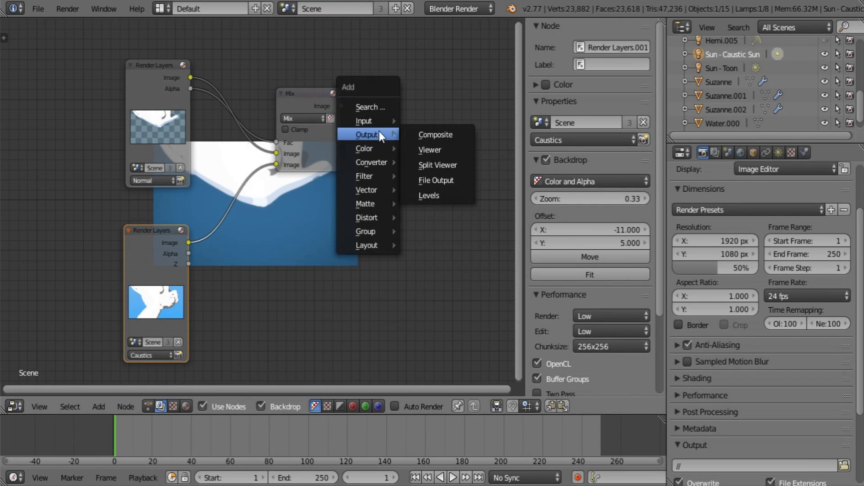
mouse_move(380, 122)
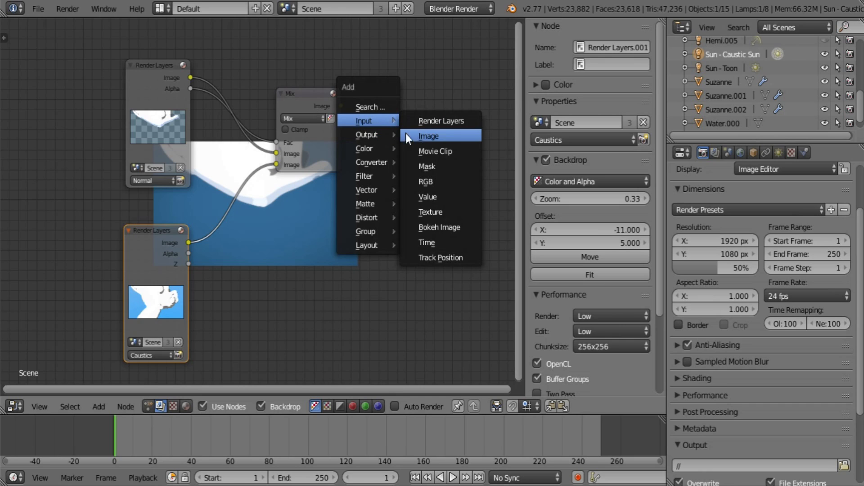
mouse_move(374, 137)
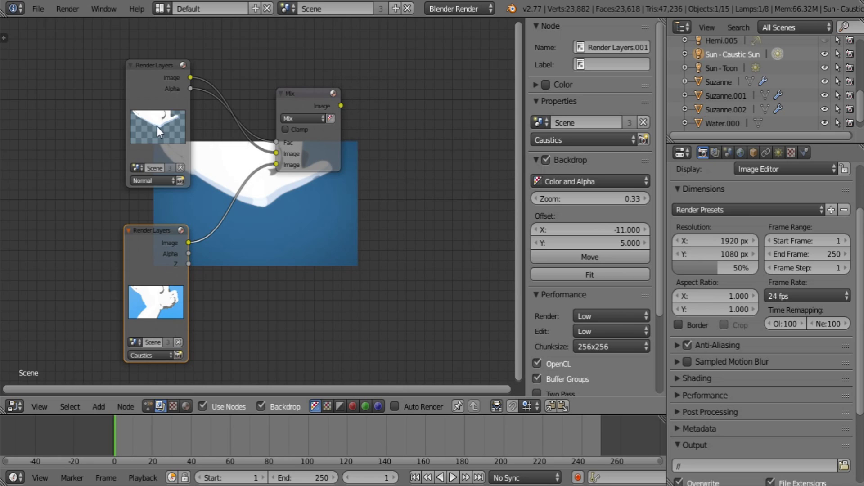
click(715, 153)
click(703, 205)
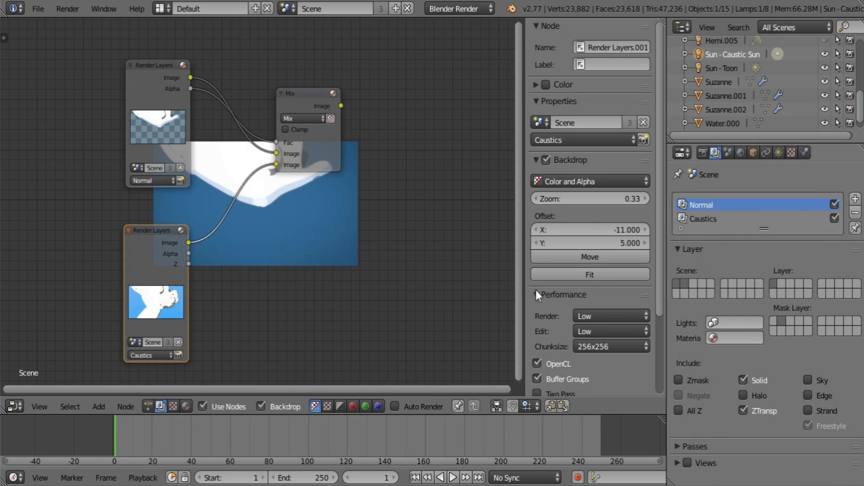
Add a Viewer node, connect the Mix output to its Image input and turn off Use Alpha
key(shift+a)
mouse_move(413, 143)
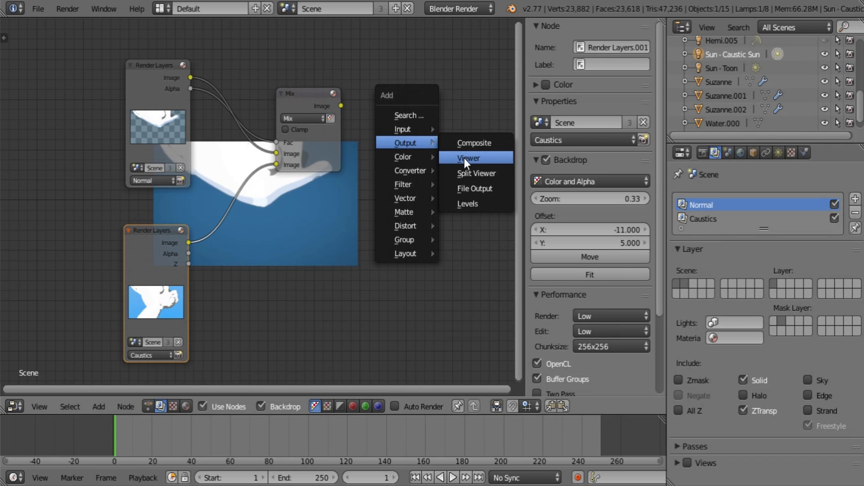
click(465, 158)
click(410, 115)
drag(341, 106, 409, 138)
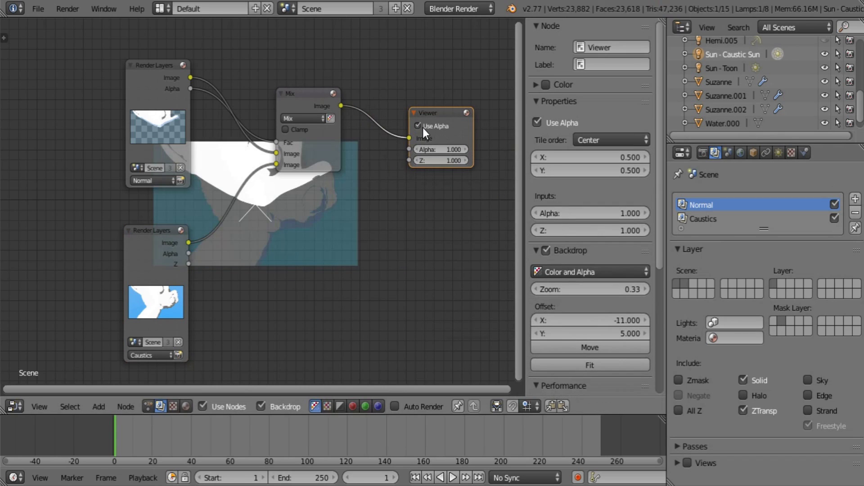
click(423, 128)
middle_drag(430, 109, 393, 64)
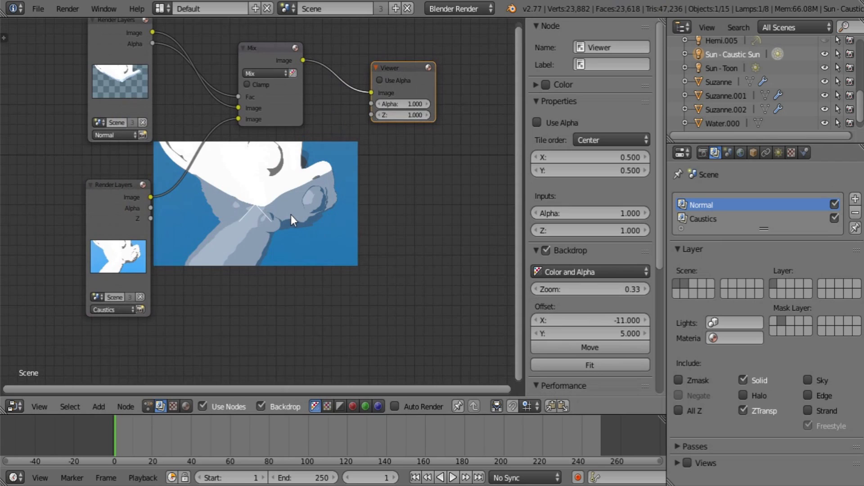
Enlarge the compositor backdrop to a zoom of 0.69 and examine the mixed Normal and Caustics result
key(v)
key(v)
key(v)
key(v)
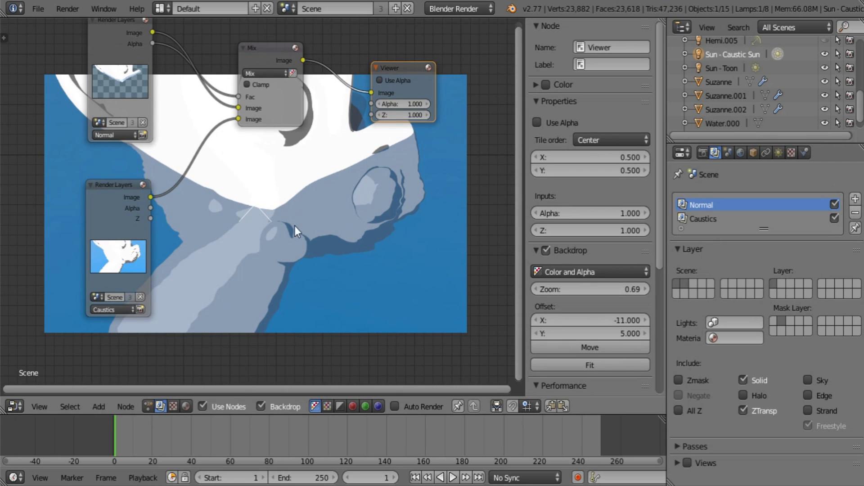
middle_drag(336, 187, 194, 164)
middle_drag(229, 223, 243, 194)
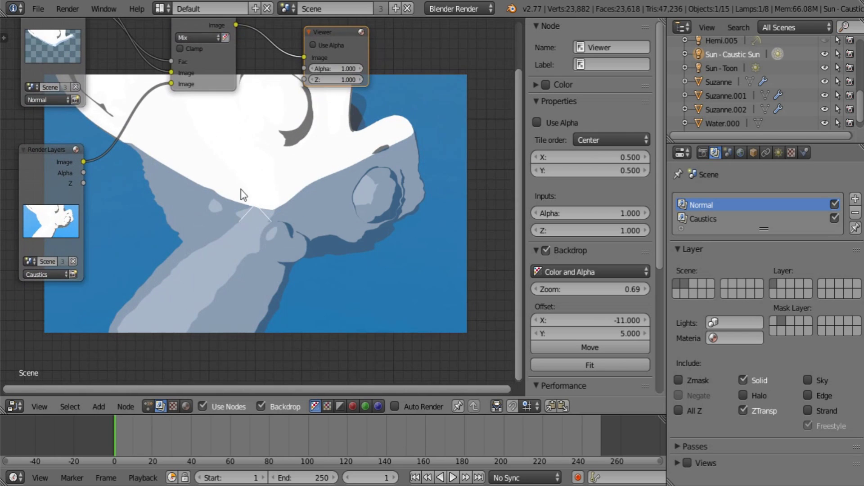
middle_drag(222, 147, 338, 243)
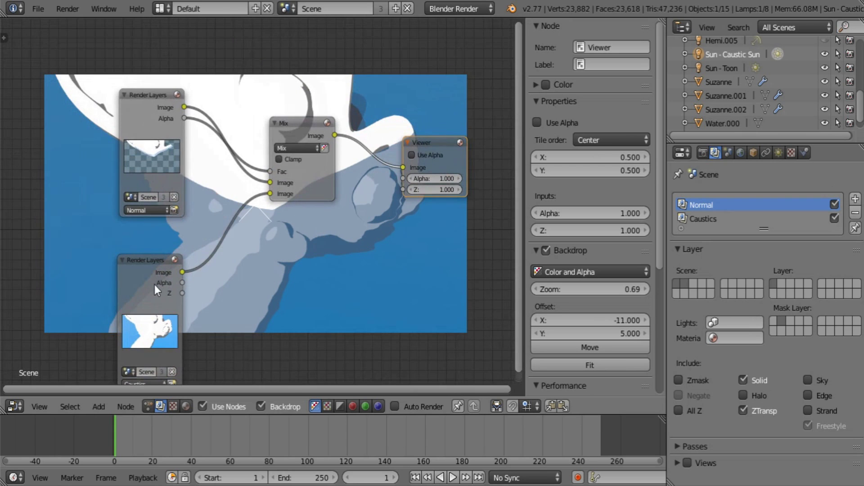
Rearrange the compositor nodes with the Caustics render layer under the Normal one and the Mix and Viewer nodes spaced apart
drag(155, 285, 151, 252)
middle_drag(356, 228, 305, 224)
drag(379, 136, 451, 129)
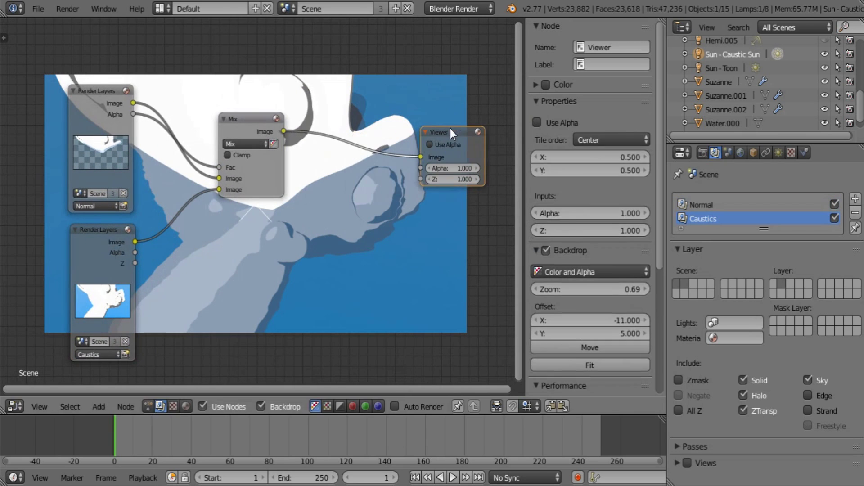
drag(254, 128, 227, 150)
middle_drag(369, 237, 310, 154)
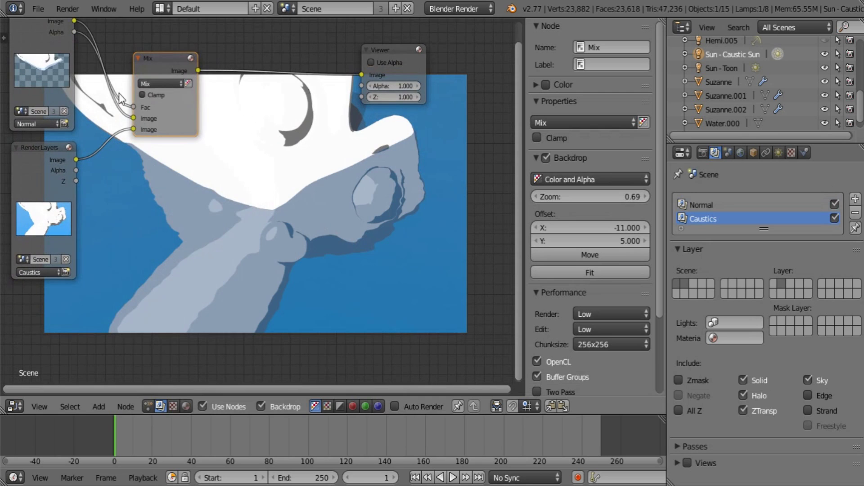
Switch the node editor area to the 3D View and display the texture settings of Sun - Caustic Sun
click(41, 2)
click(82, 112)
click(14, 406)
click(37, 385)
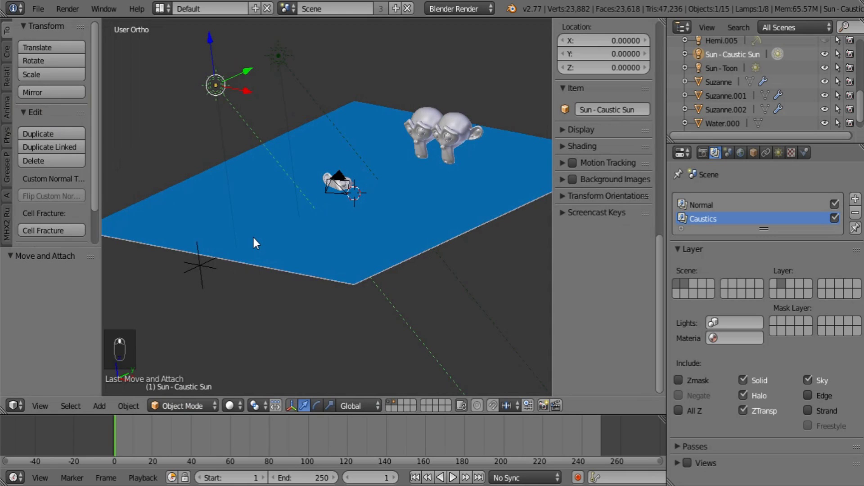
click(780, 153)
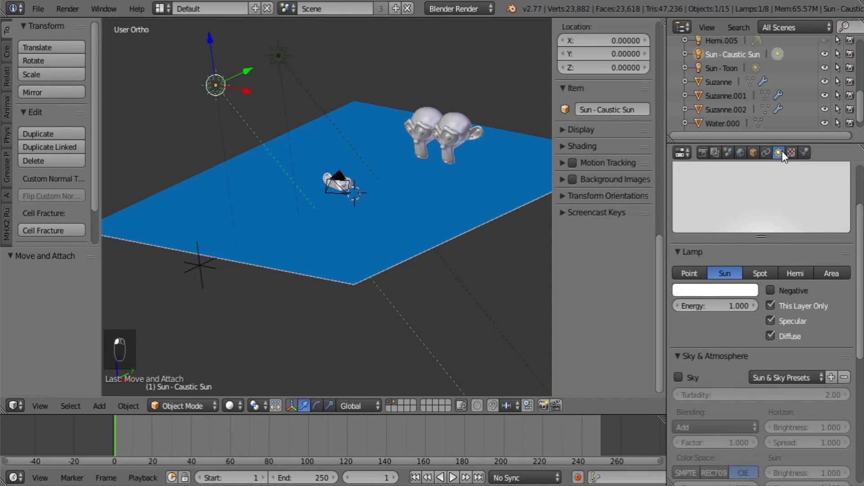
scroll(809, 340, up, 5)
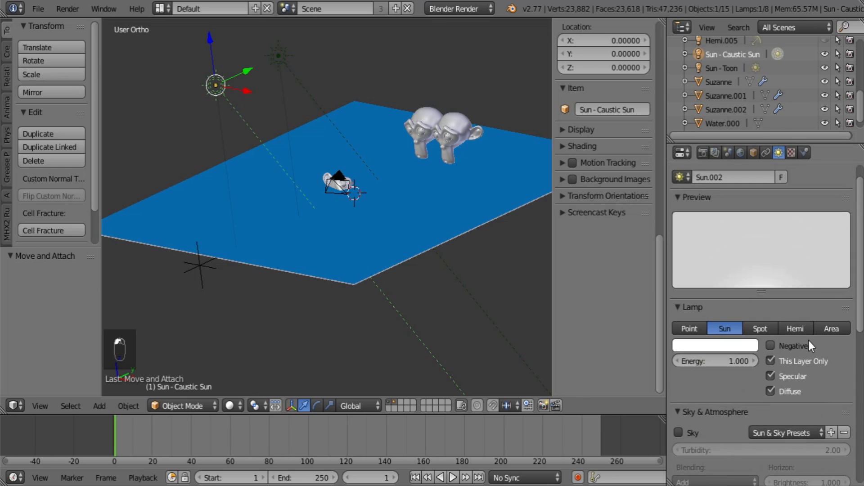
click(792, 152)
click(779, 152)
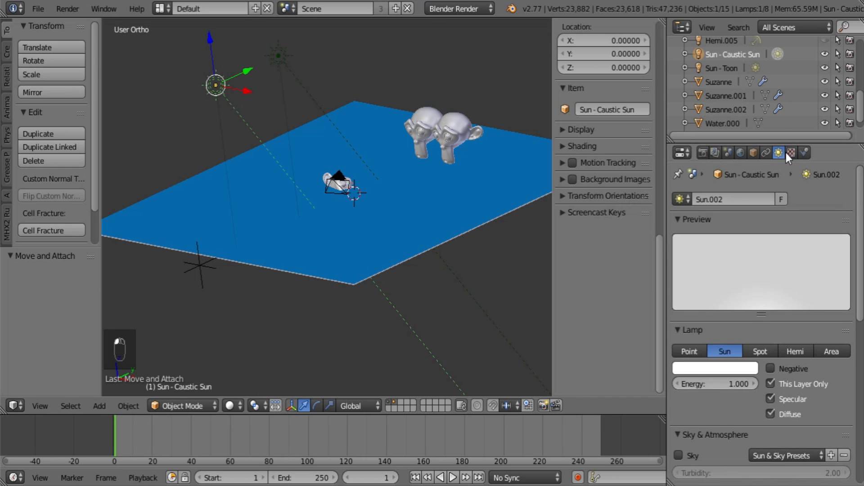
click(791, 153)
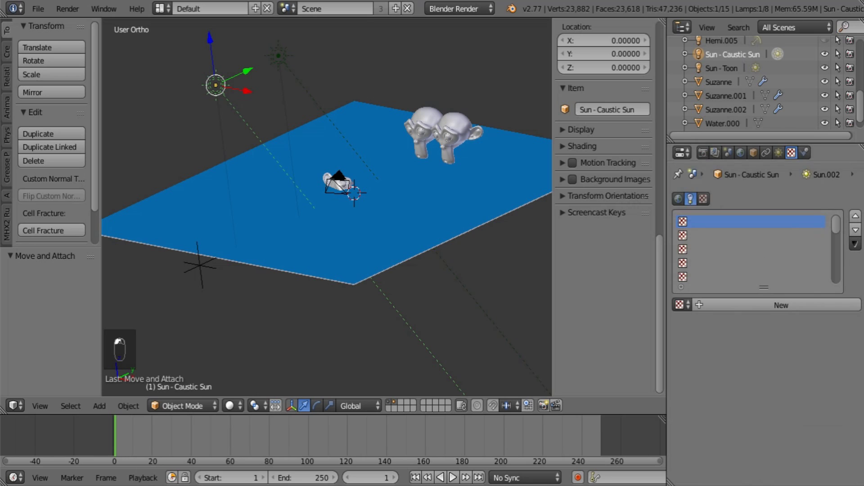
Create a new texture named Caustic Light on the caustic sun and set its type to Clouds
click(682, 305)
click(686, 303)
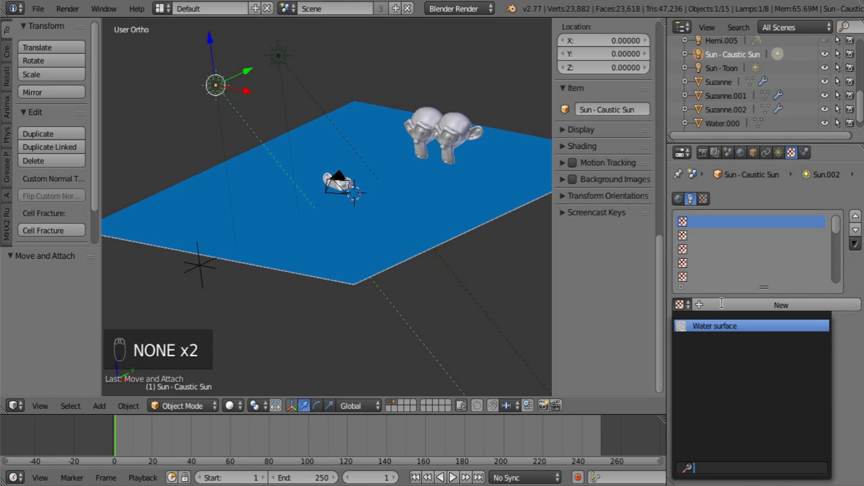
click(730, 303)
click(733, 306)
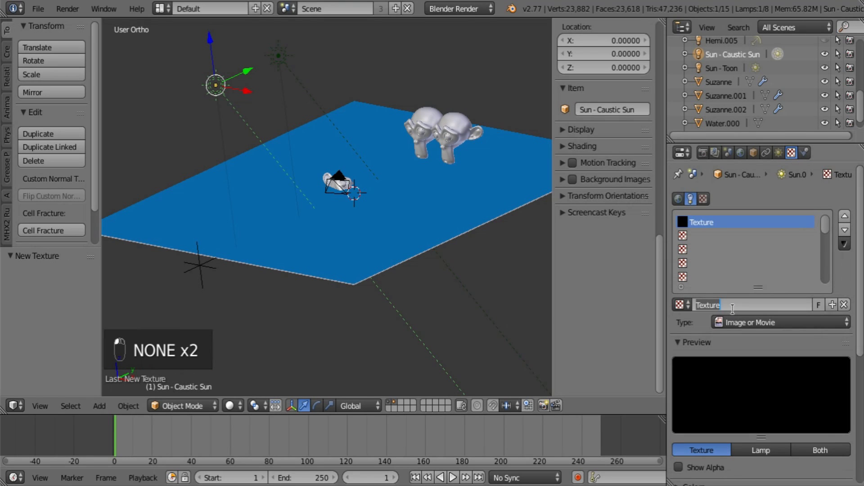
text(Caust)
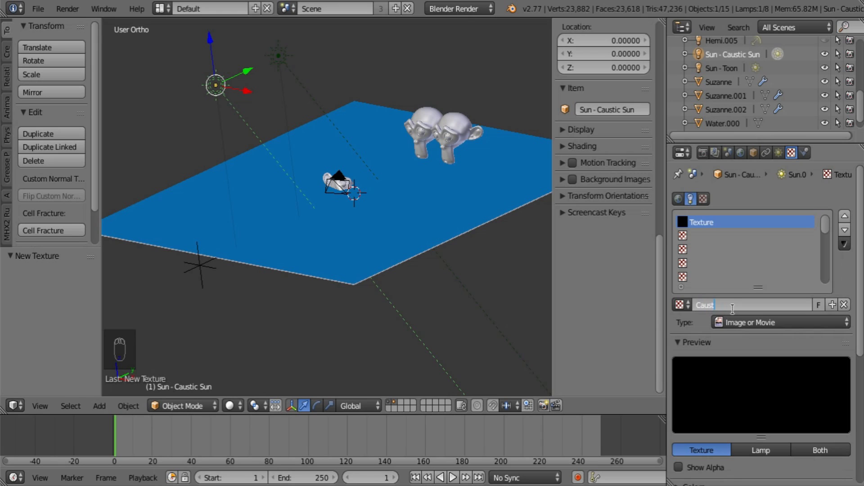
text(ic Light)
key(Return)
click(749, 321)
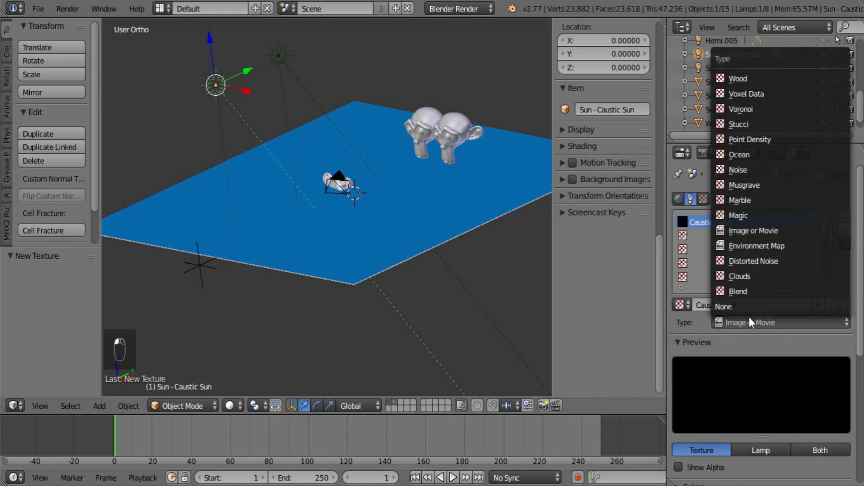
click(772, 273)
Set the Clouds texture's noise basis to Voronoi F2-F1 and its depth to 1
scroll(808, 337, down, 8)
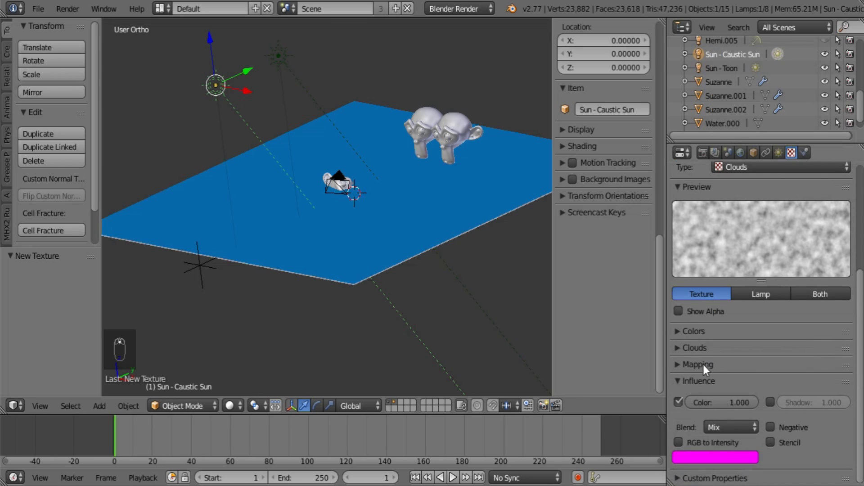
click(694, 334)
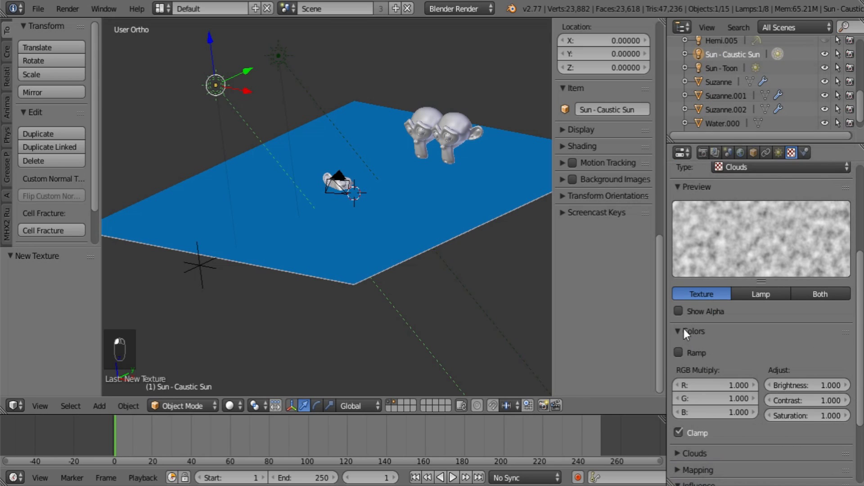
click(684, 330)
click(682, 347)
click(765, 422)
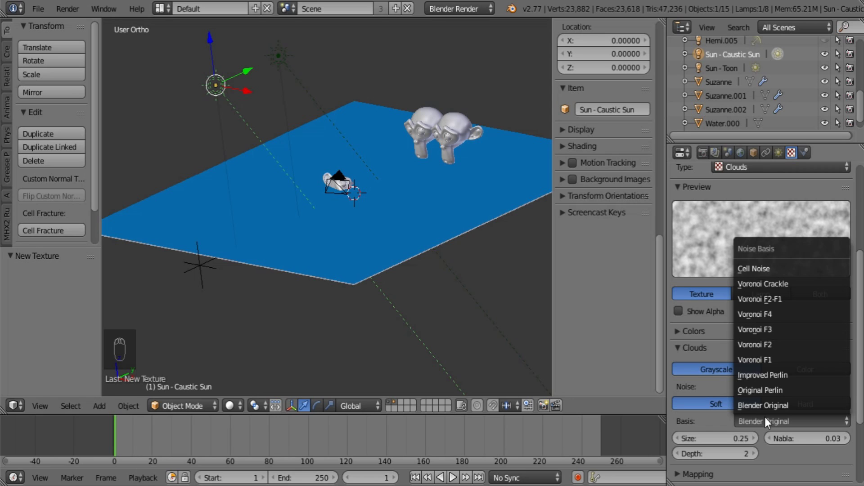
click(768, 295)
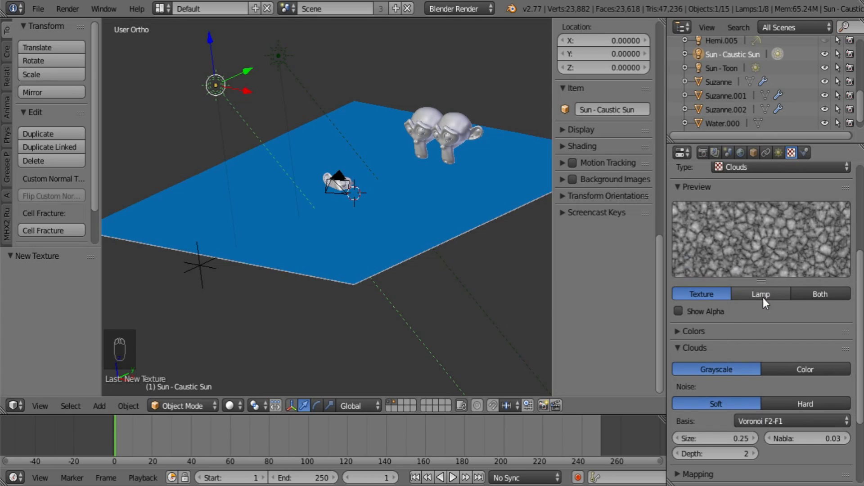
click(677, 453)
click(676, 452)
click(754, 453)
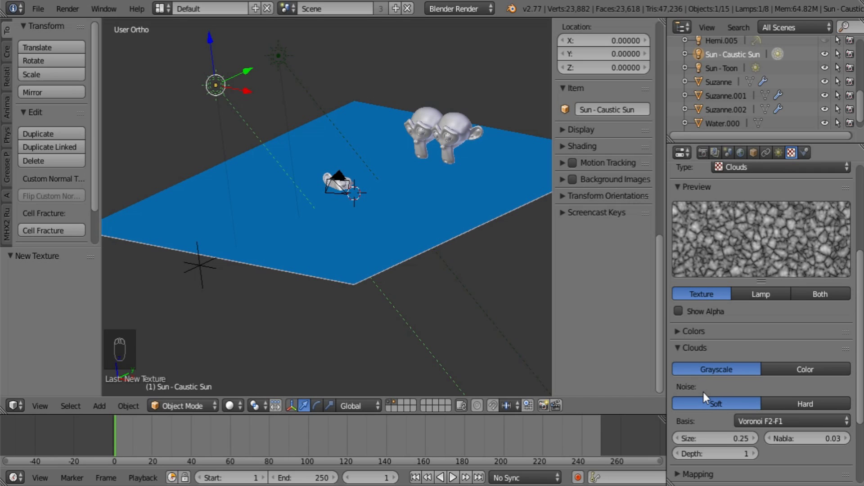
Set the Clouds texture to the Improved Perlin basis with Hard noise and a depth of 0
click(761, 419)
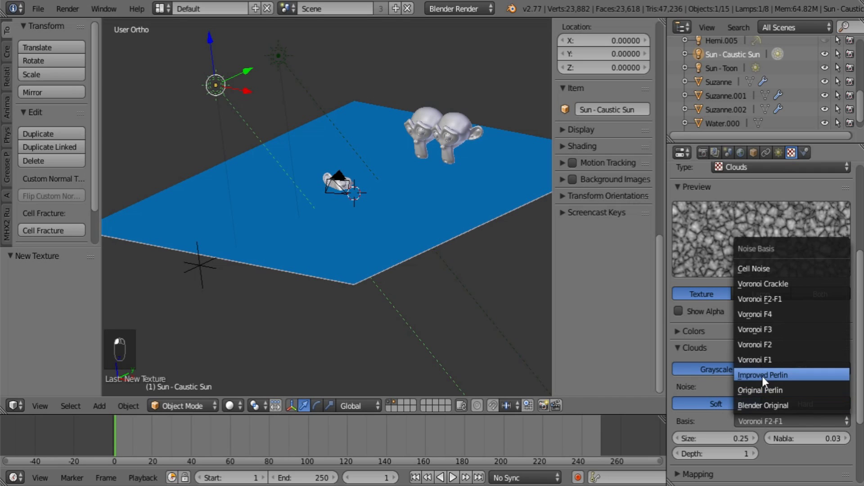
click(763, 376)
click(772, 423)
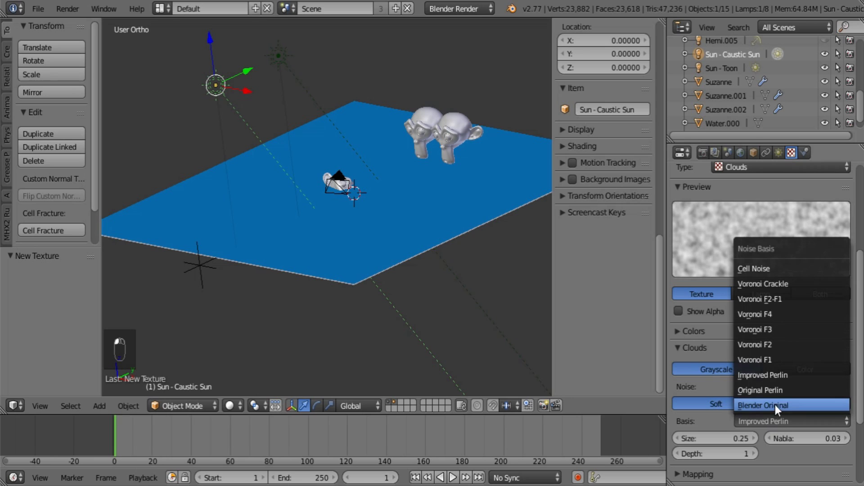
click(779, 390)
click(789, 421)
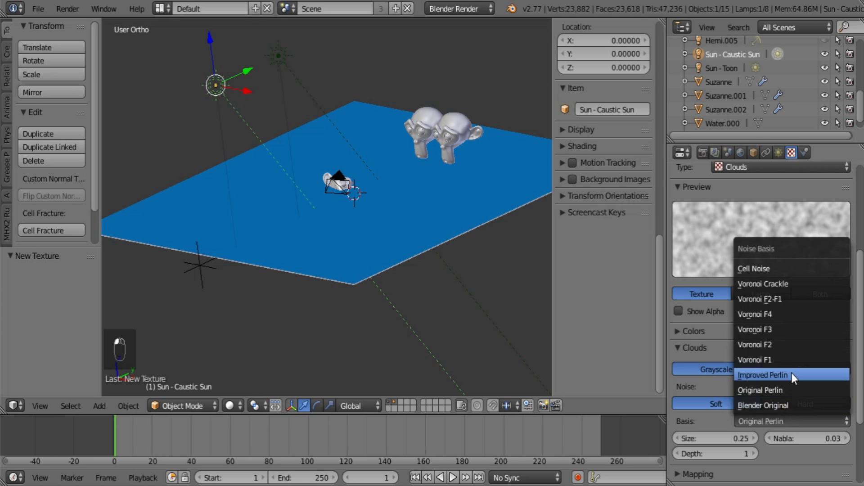
click(791, 374)
click(806, 405)
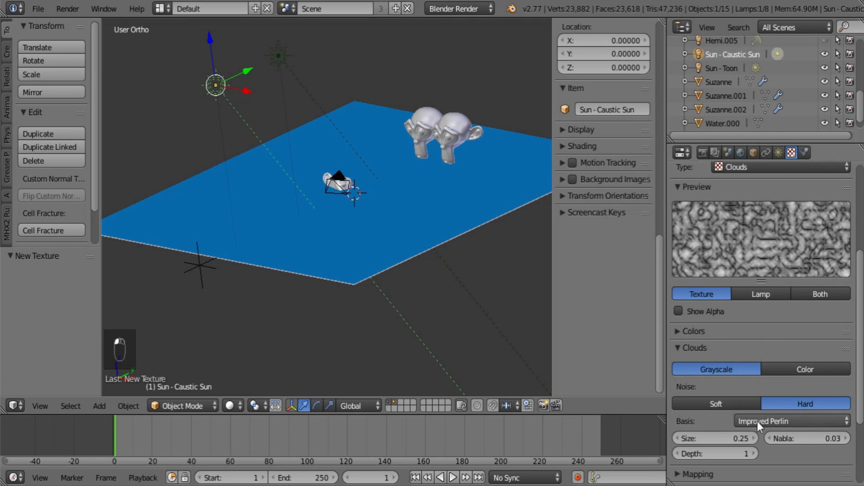
click(680, 453)
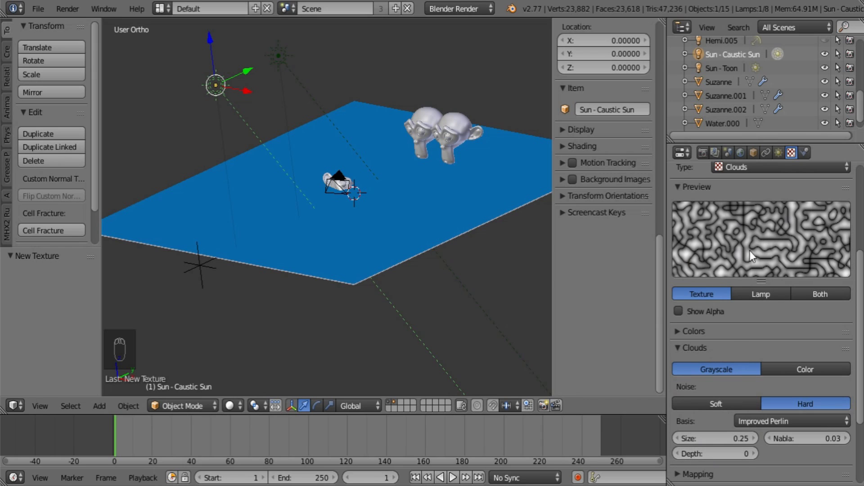
Enable the texture's color ramp, flip it with the black stop at about 0.252, and set its interpolation to Ease
click(691, 343)
click(693, 332)
click(680, 353)
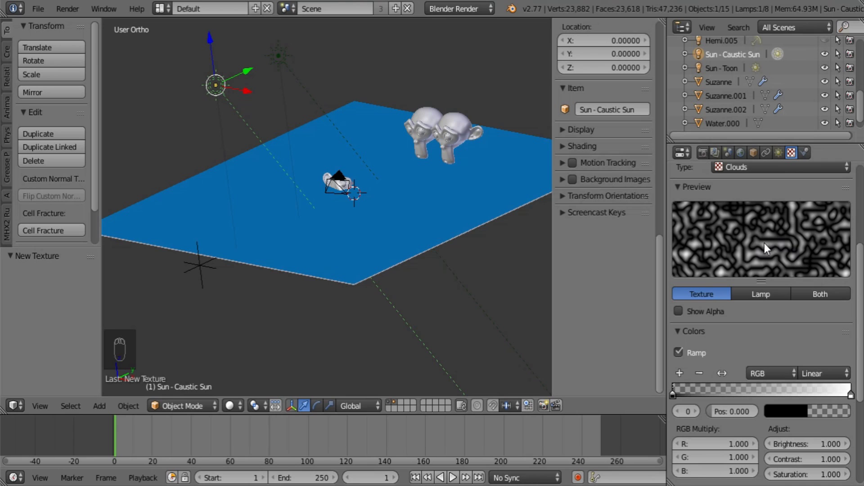
click(723, 373)
drag(842, 391, 718, 391)
click(824, 373)
click(823, 358)
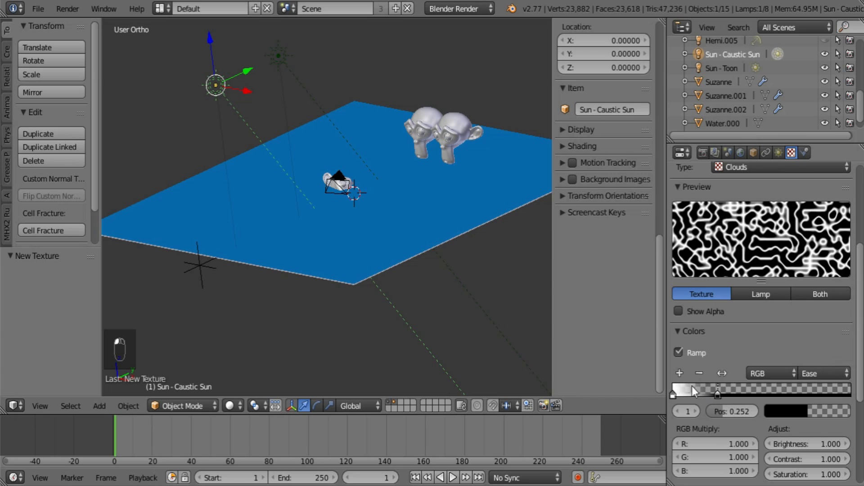
Change the ramp's white stop at position 0 to a pale warm cream color
click(676, 394)
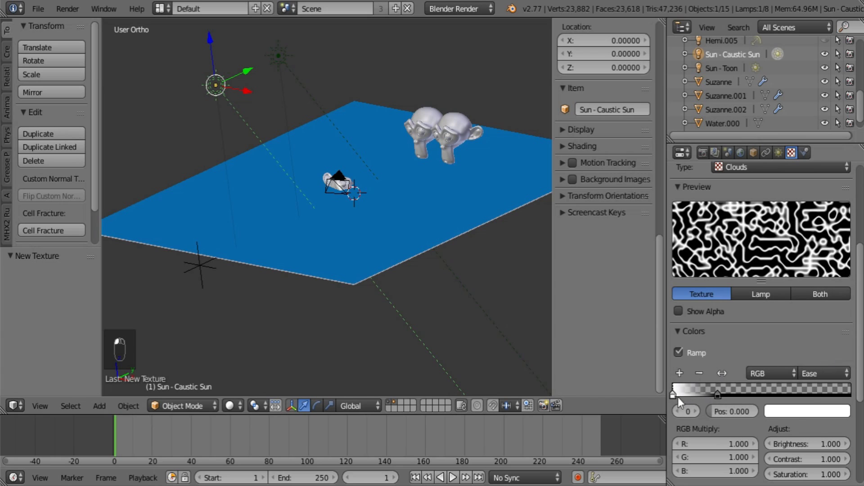
click(793, 412)
drag(781, 266, 776, 273)
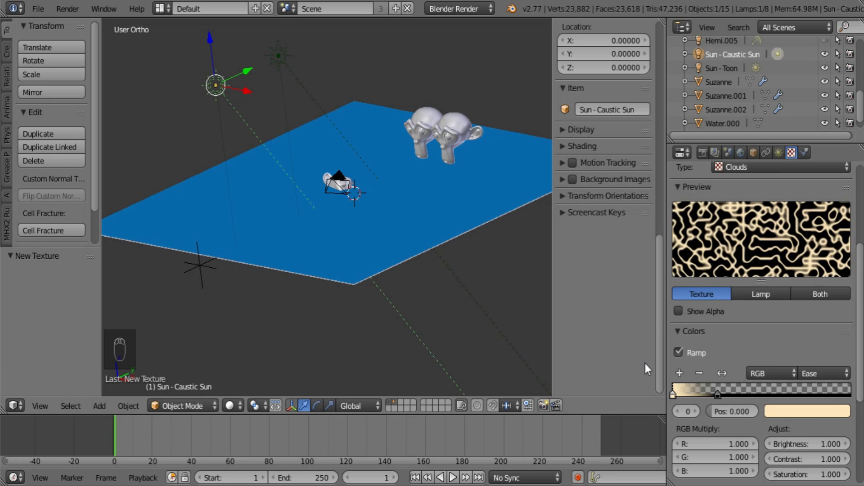
Set the texture's color influence to 4 with Add blending, leaving RGB to Intensity off
scroll(752, 369, down, 6)
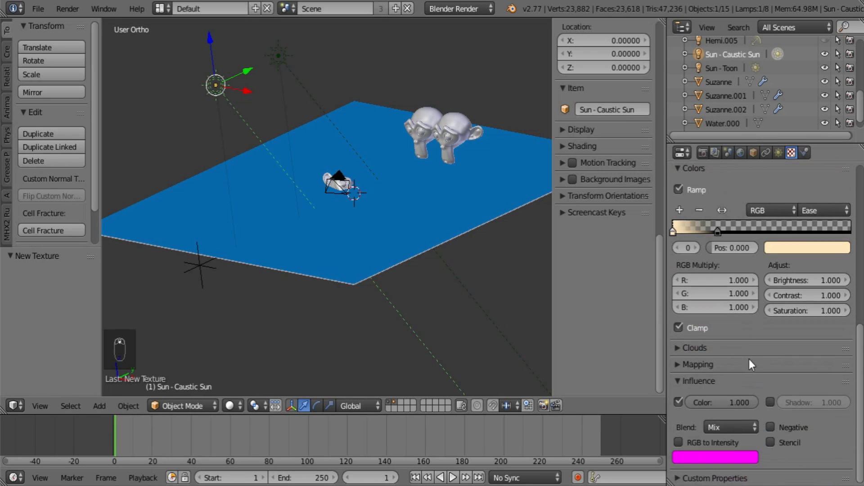
click(723, 405)
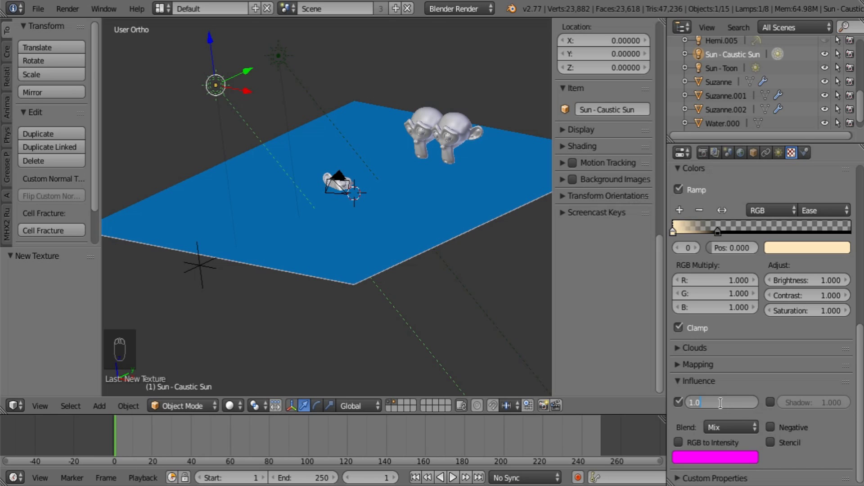
click(716, 442)
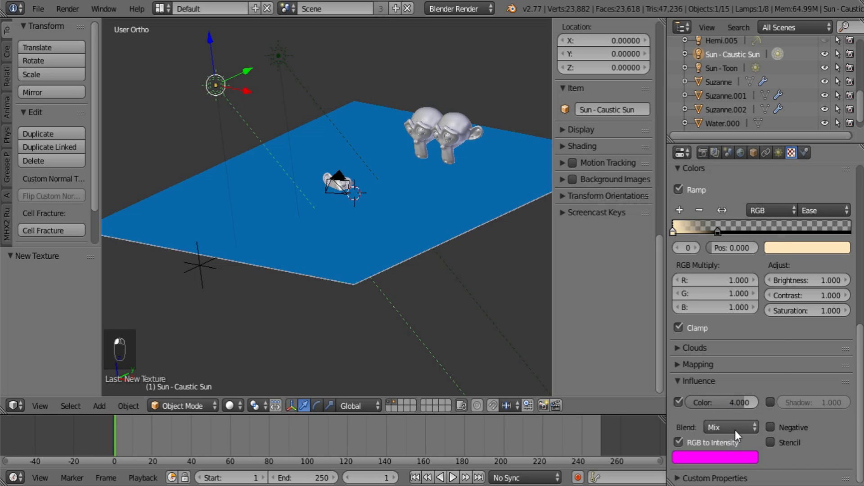
click(736, 429)
click(730, 395)
click(718, 443)
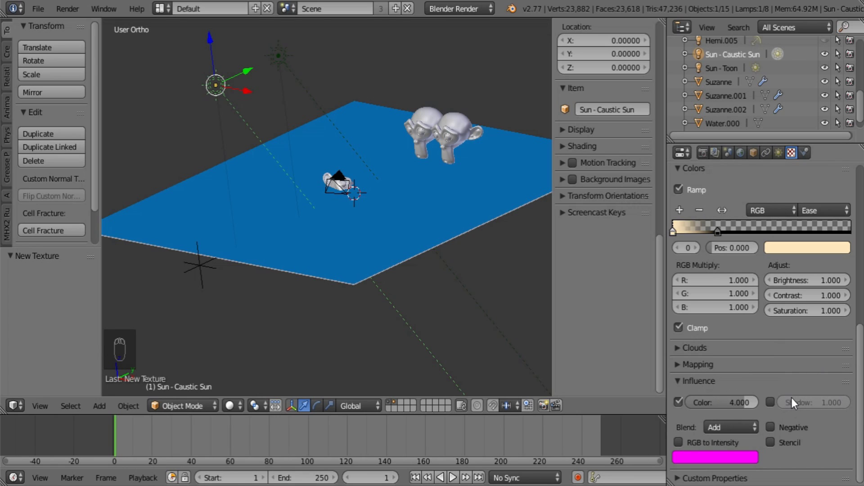
Set the texture mapping coordinates to Object and pick the Empty as the reference object
scroll(756, 343, up, 3)
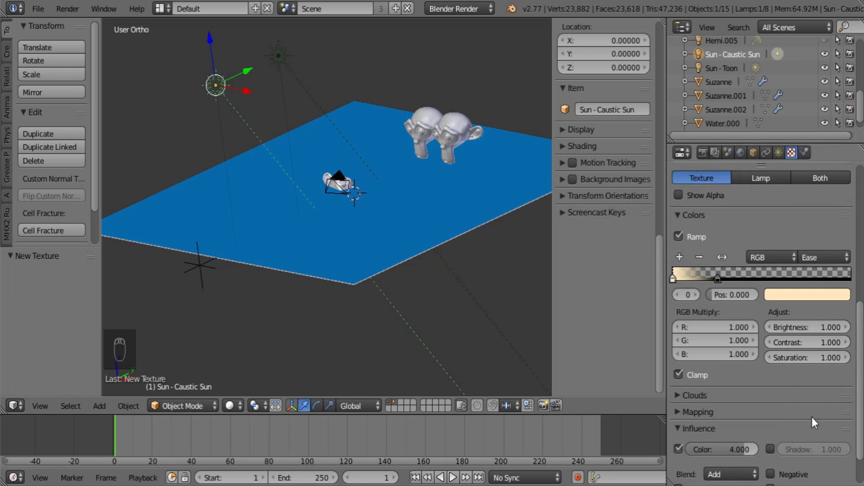
click(692, 429)
click(702, 416)
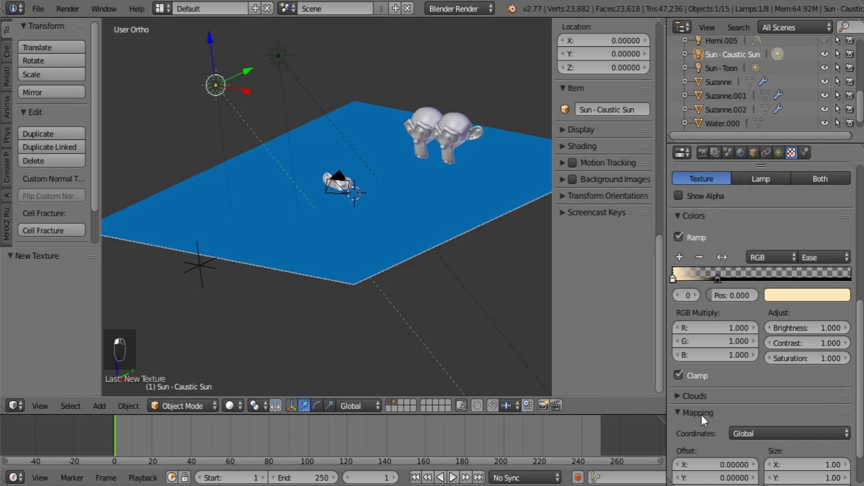
scroll(702, 416, down, 3)
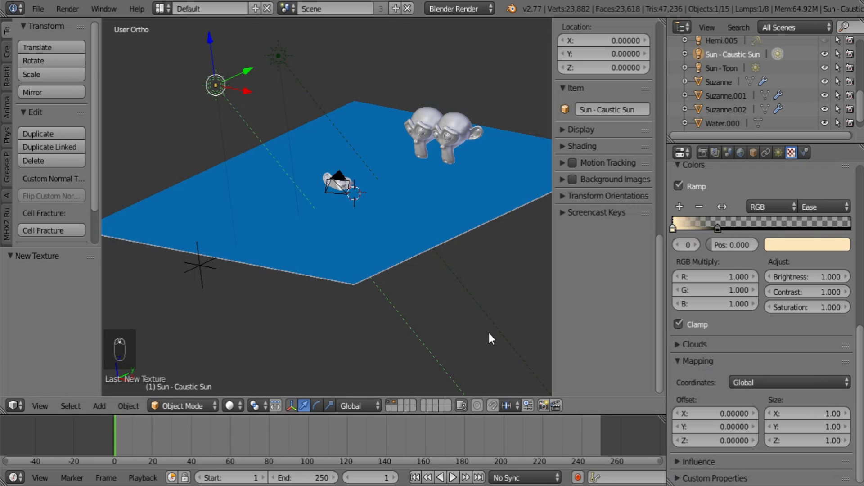
click(820, 387)
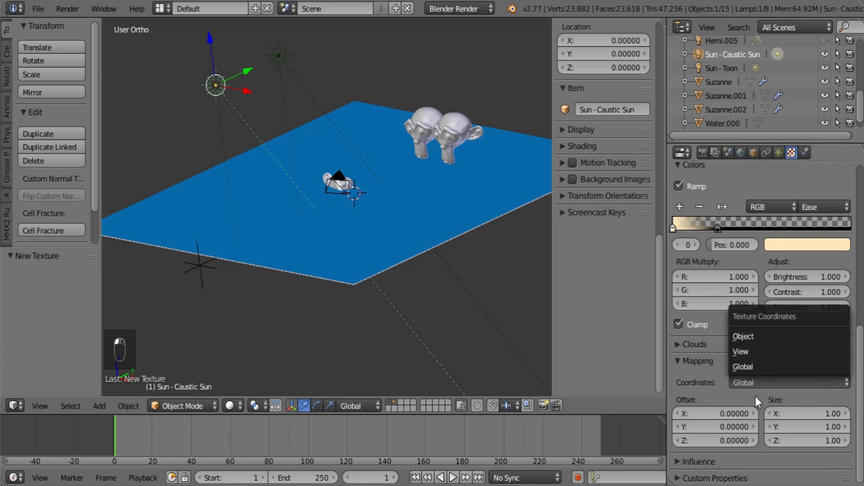
click(765, 332)
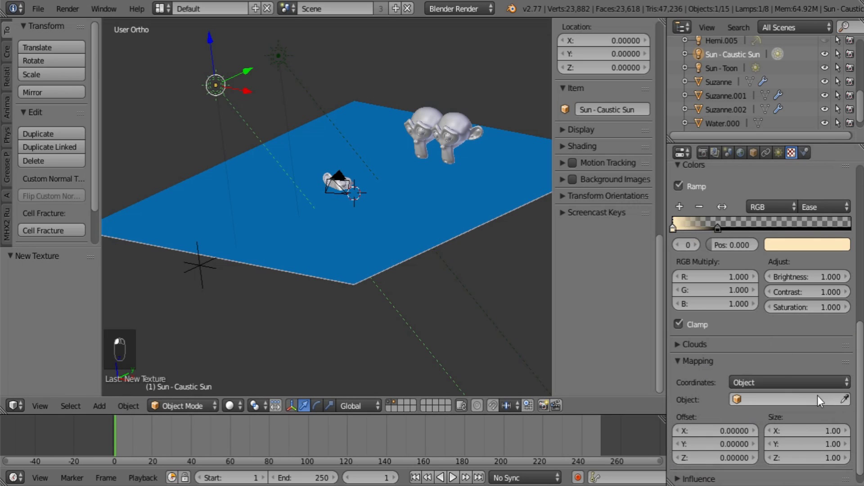
click(203, 265)
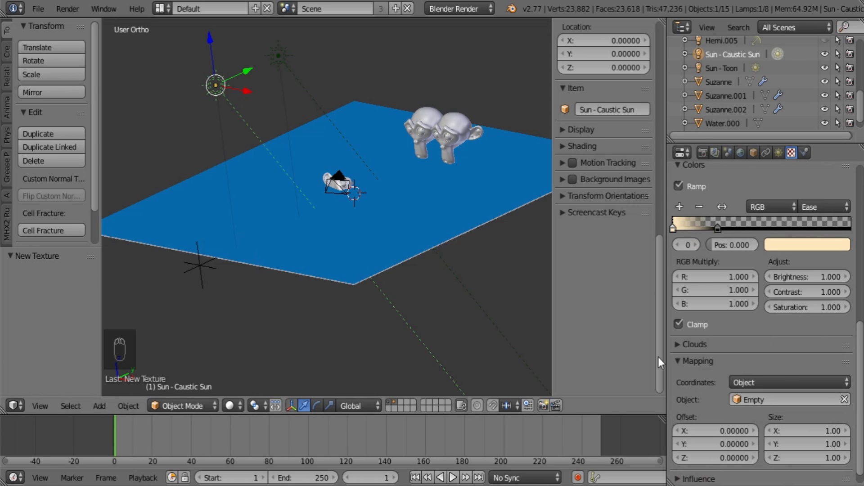
Try to render the current frame with the textured caustic sun
mouse_move(395, 175)
middle_down()
mouse_move(354, 187)
mouse_move(307, 168)
mouse_move(395, 206)
mouse_move(392, 187)
middle_up()
key(F12)
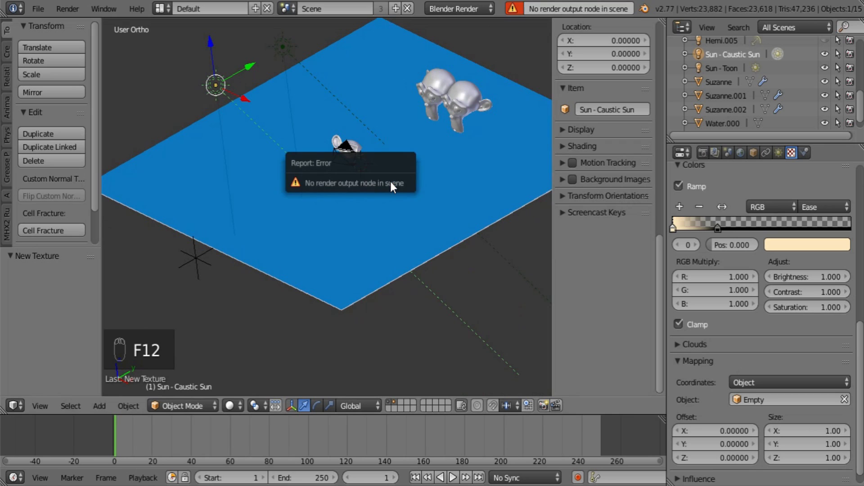
Add a Composite output node in the Node Editor, connect the Mix node's image output to it, and render the scene
click(20, 403)
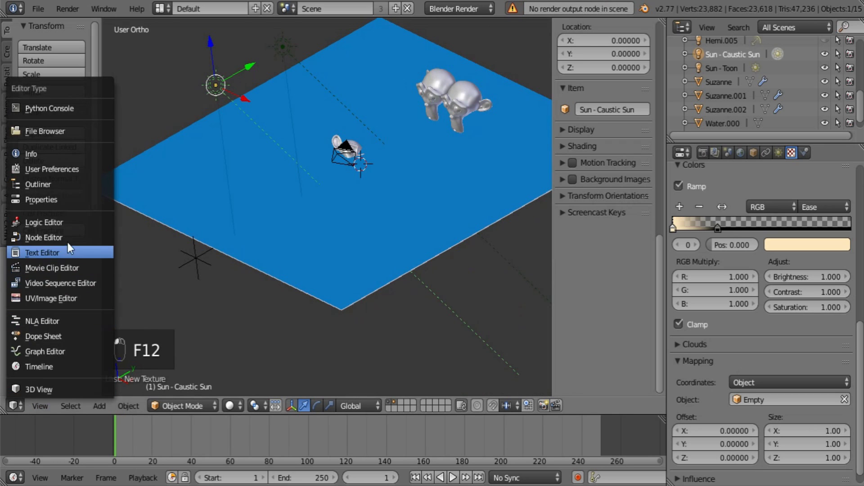
click(67, 237)
key(shift+a)
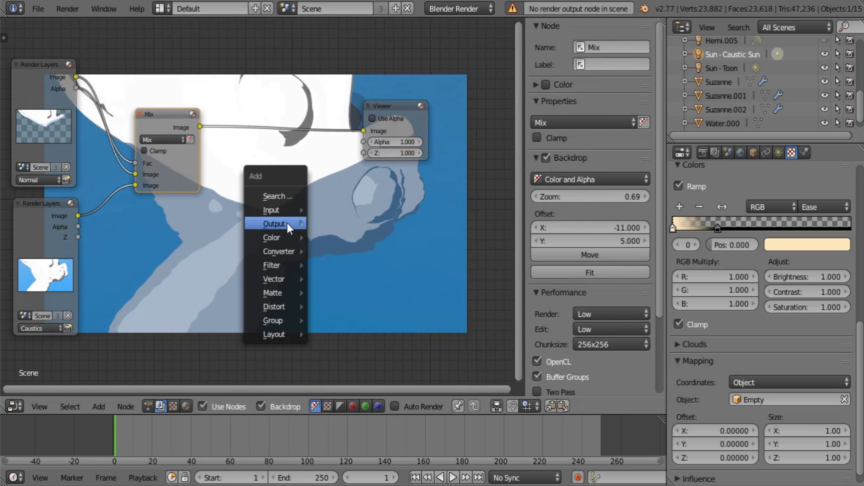
mouse_move(287, 223)
click(336, 220)
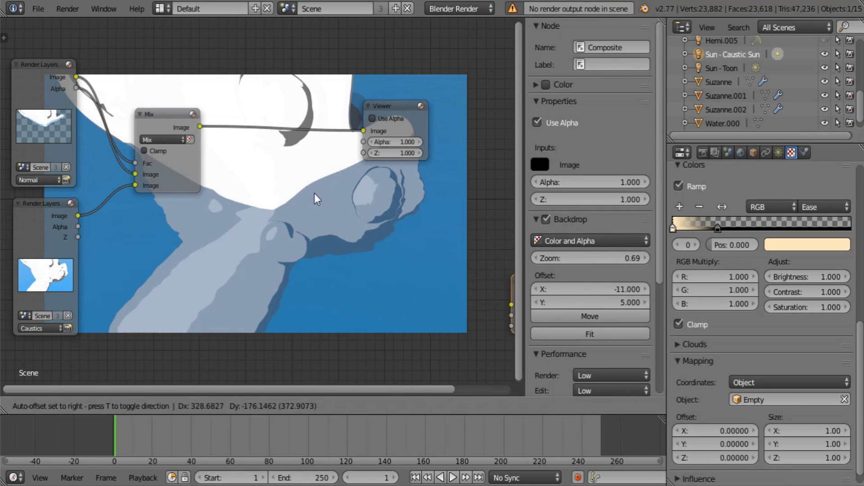
click(197, 110)
drag(200, 127, 355, 203)
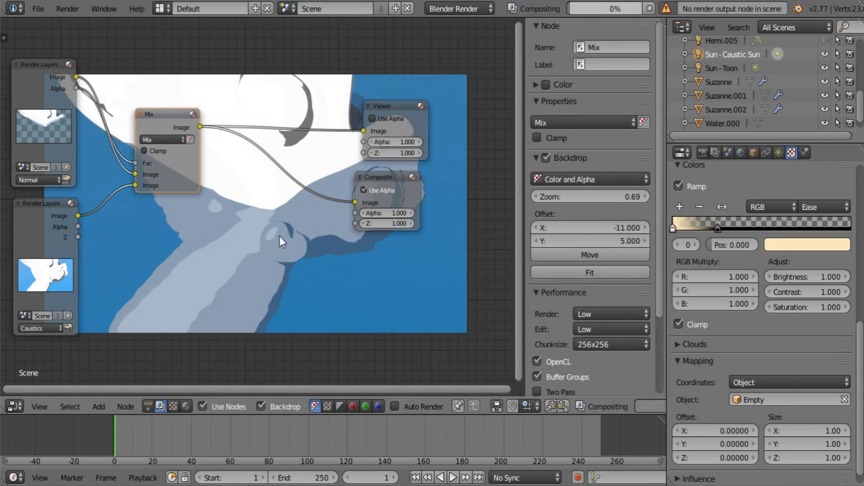
key(F12)
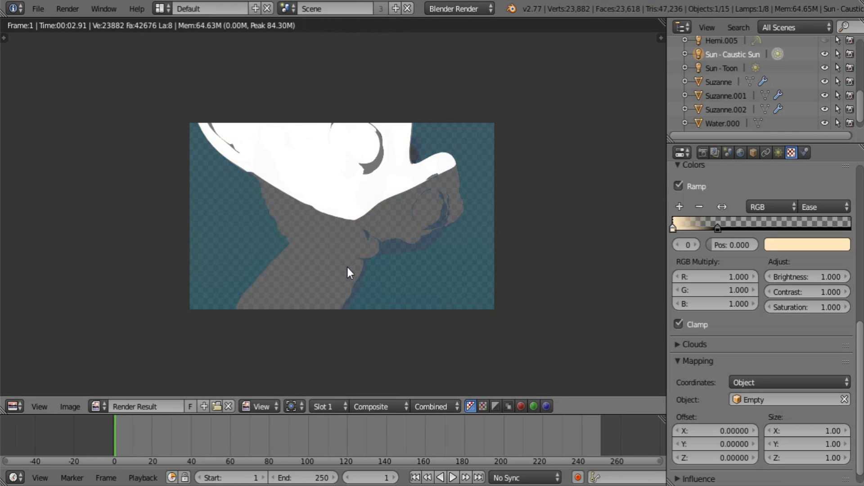
Show the compositing node tree and inspect the caustics in the backdrop render
click(9, 410)
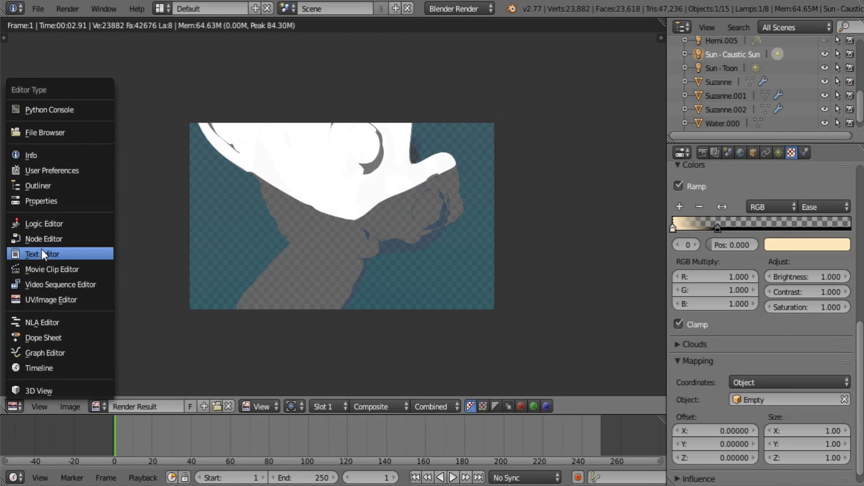
click(41, 250)
middle_drag(442, 194, 394, 128)
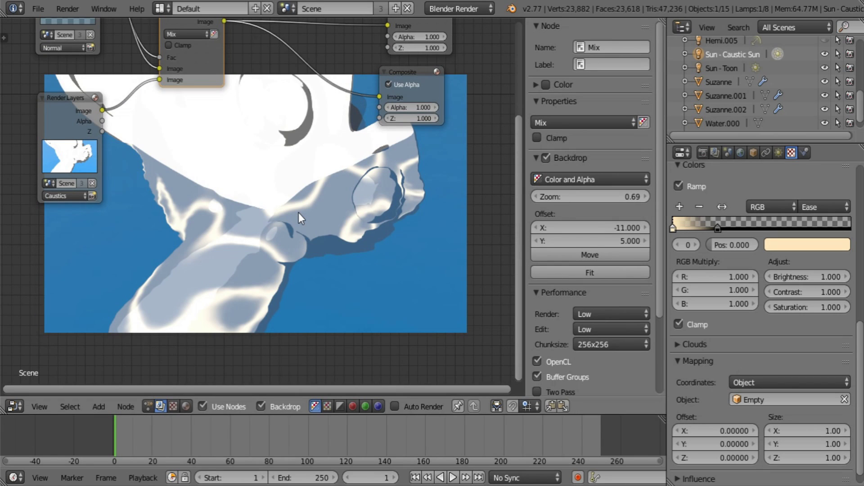
Return to the 3D view and set the caustic texture's mapping size to 2.00 on X, Y and Z
click(17, 407)
click(29, 394)
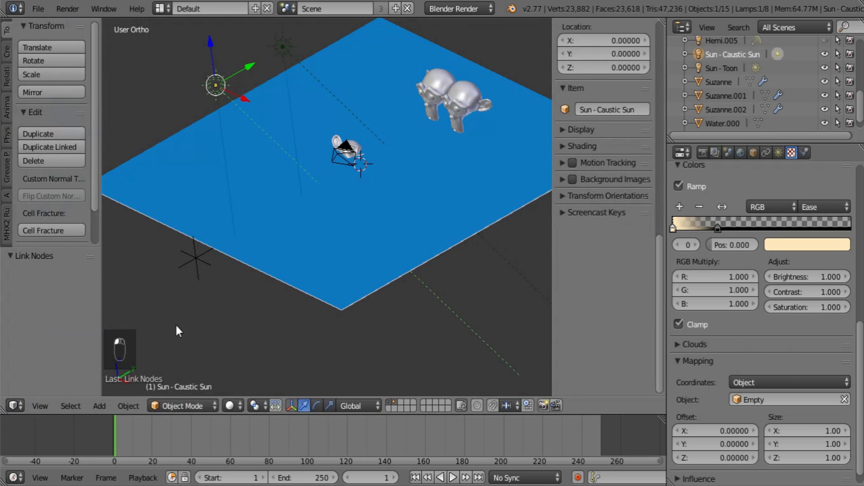
click(800, 429)
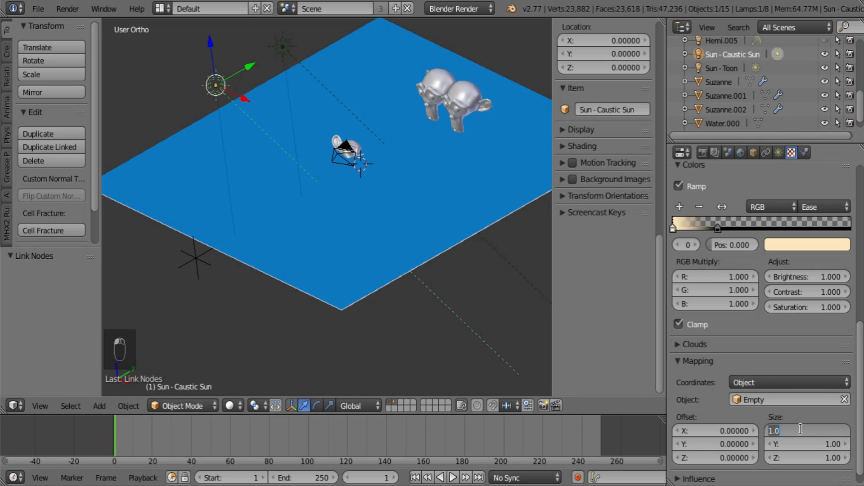
text(2)
key(Return)
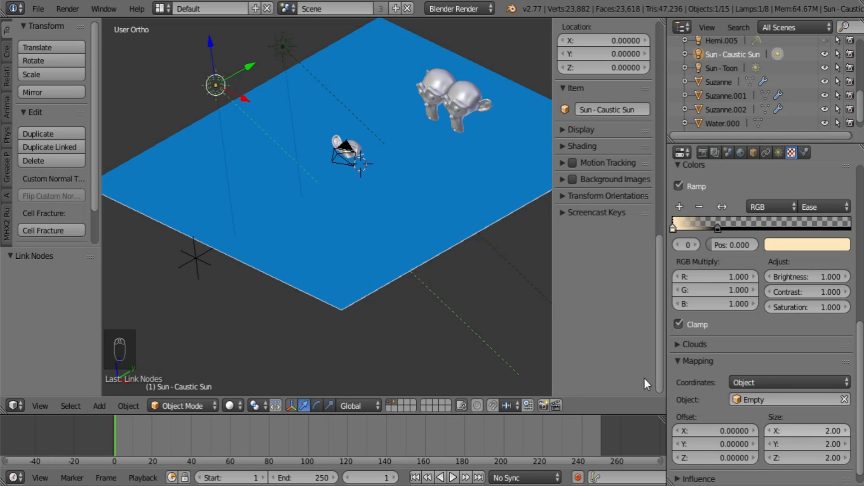
Render the scene and inspect the composited caustics behind the compositing nodes
key(F12)
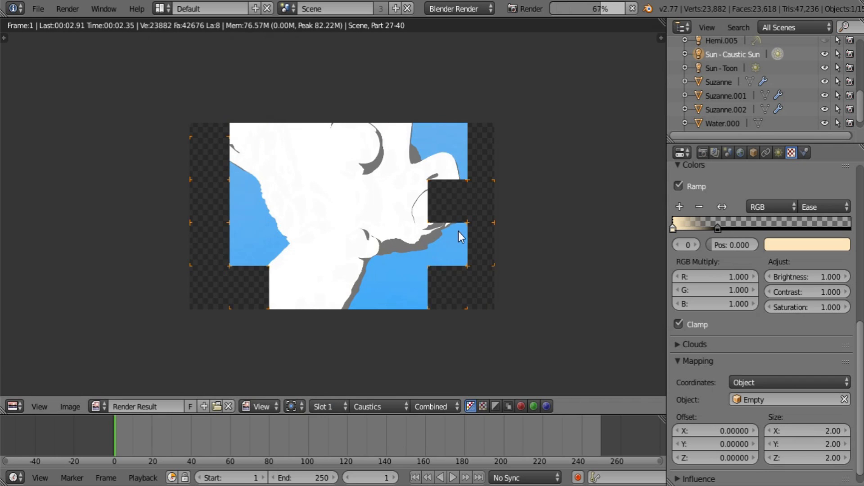
click(12, 406)
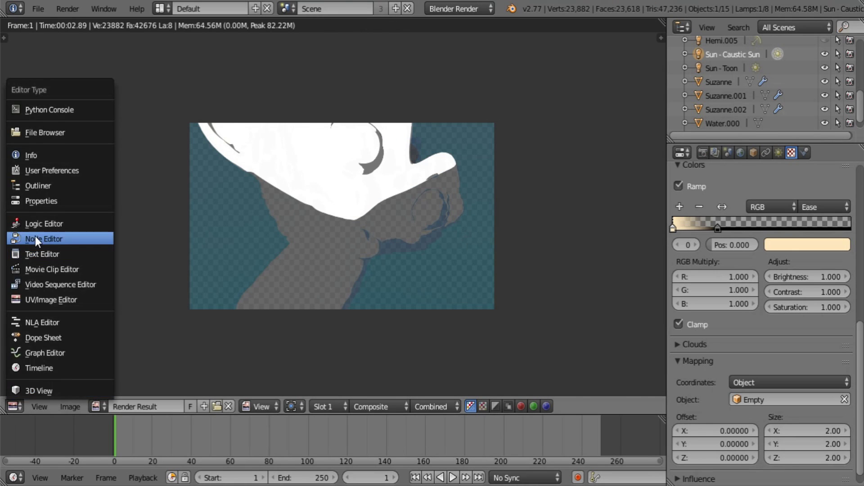
click(36, 235)
middle_drag(236, 218, 279, 128)
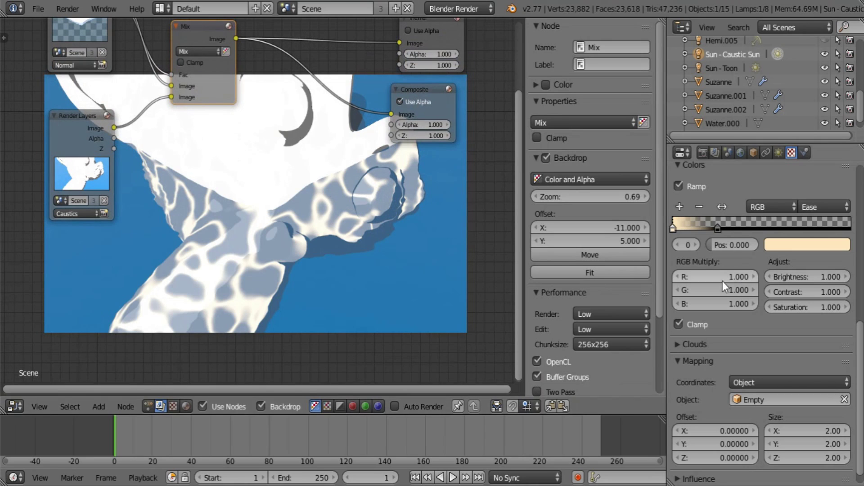
Collapse the caustic texture's Mapping settings and look over its Clouds settings and preview
click(692, 363)
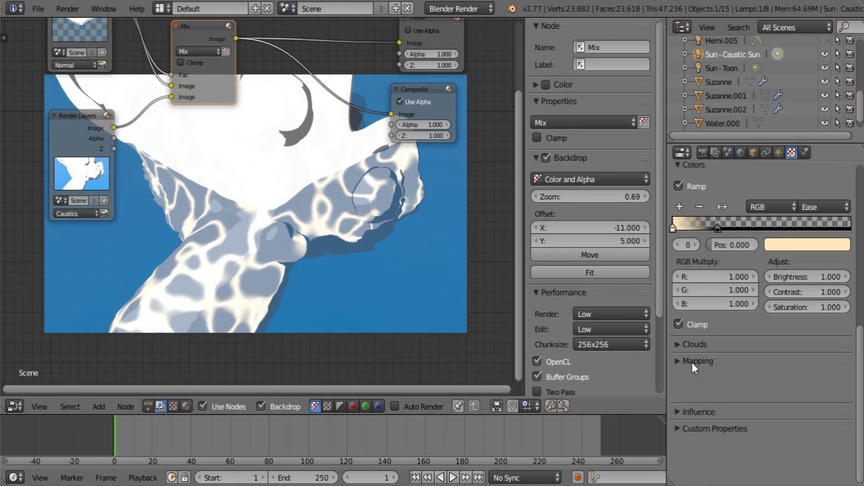
click(694, 348)
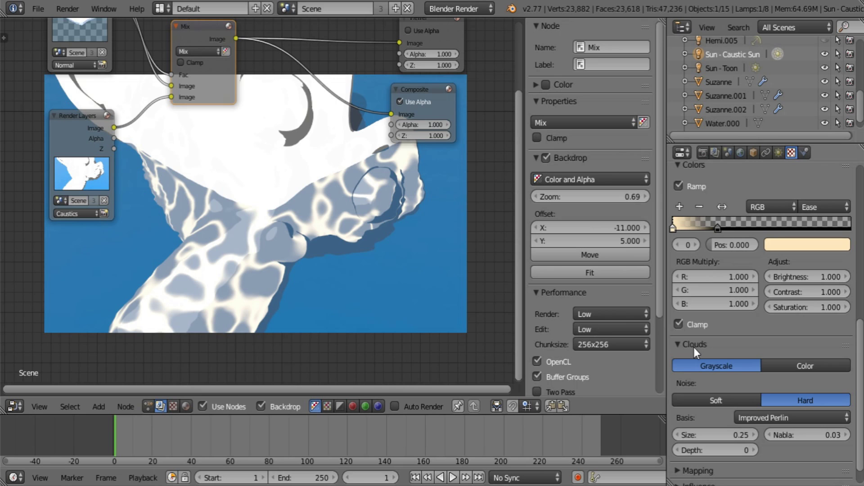
click(694, 348)
scroll(771, 387, up, 12)
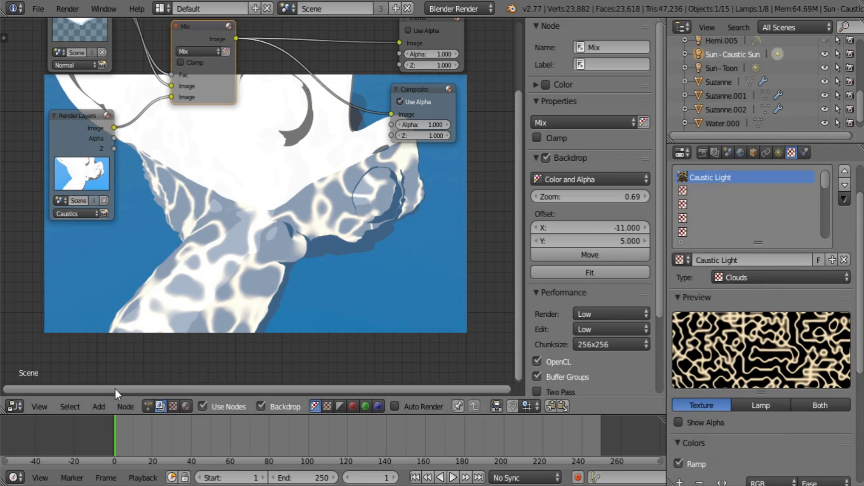
In the 3D view, raise the camera about 3.8 units, shift it backward along Y and move it about 6.3 units along X
click(9, 411)
click(35, 391)
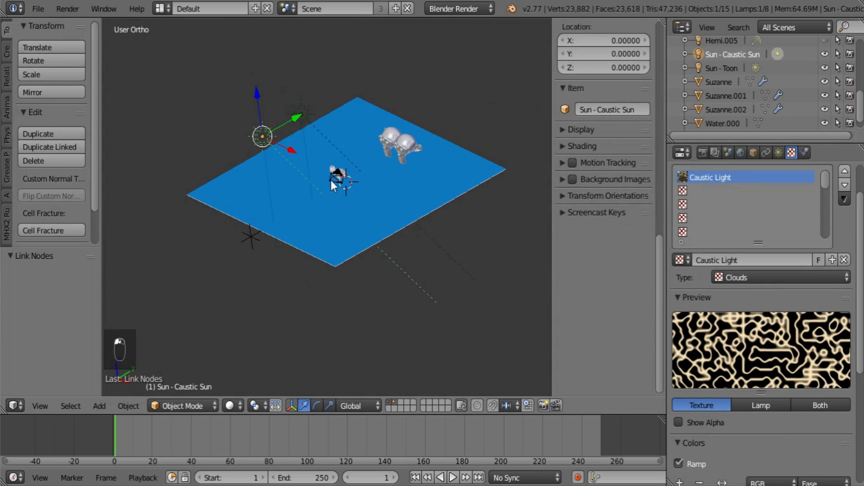
right_click(336, 176)
middle_drag(338, 189, 275, 203)
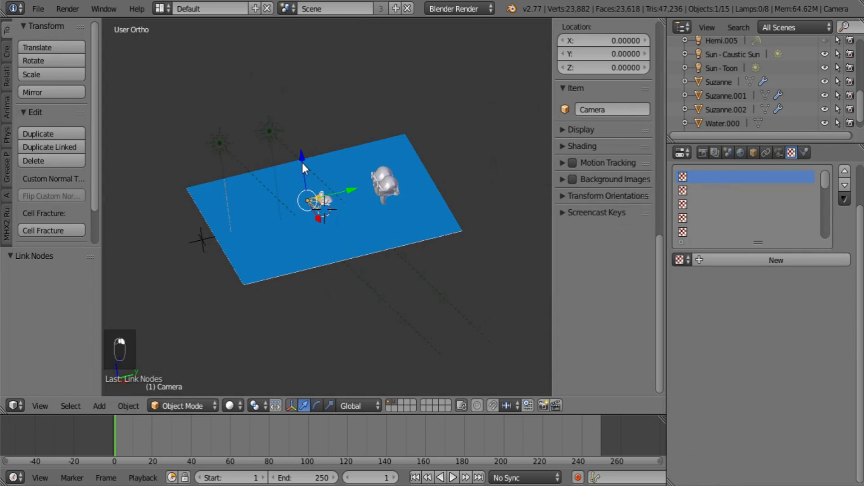
drag(302, 163, 313, 126)
middle_drag(314, 128, 445, 210)
key(g)
key(y)
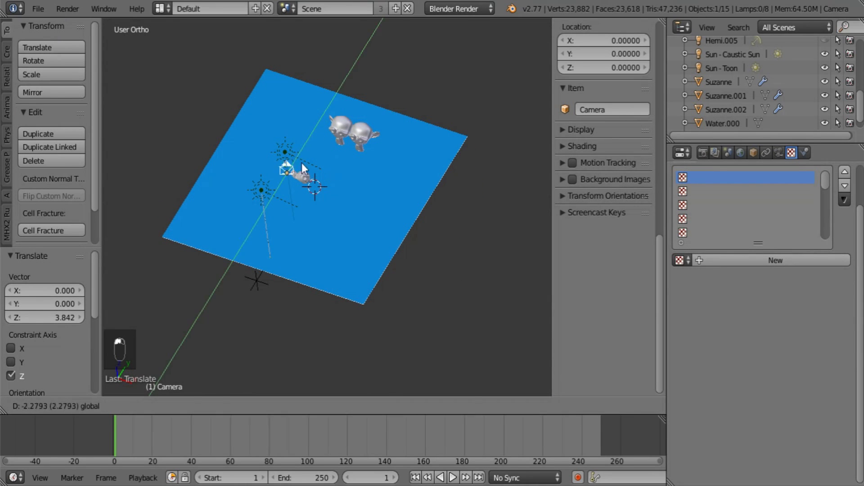
click(295, 237)
drag(295, 237, 366, 256)
click(365, 256)
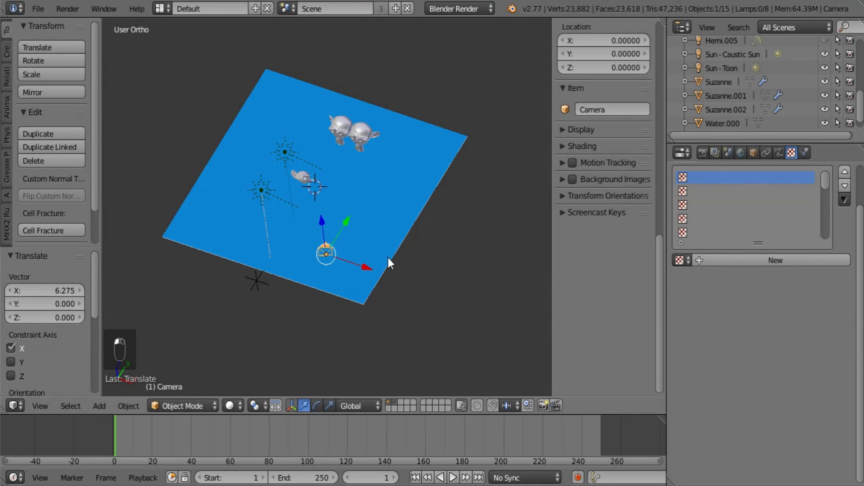
Look through the camera and trackball-rotate it by about 8° and -4.6°
key(KP_0)
key(r)
key(r)
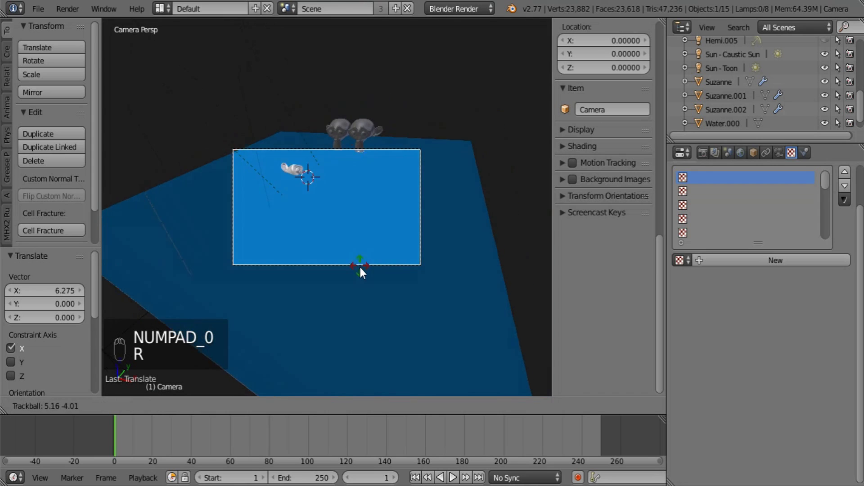
click(359, 268)
Lower the Suzanne object about 4.4 units along Z and scale it up about five times
right_click(335, 134)
key(g)
key(z)
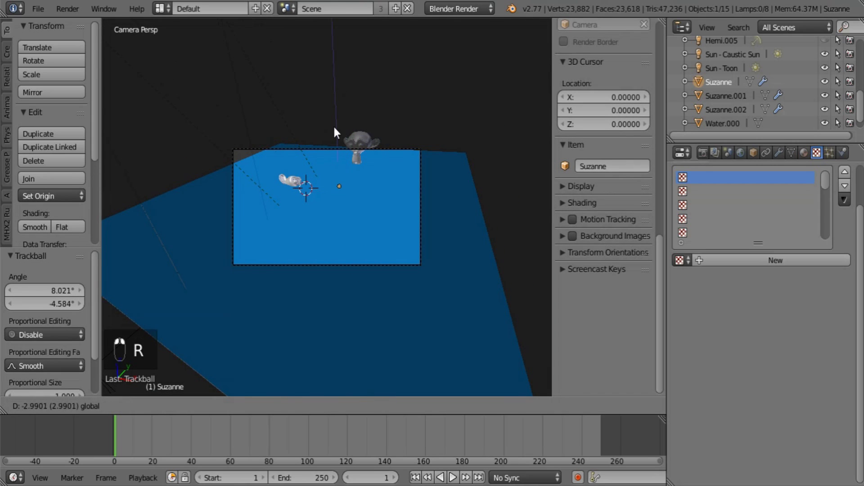
click(333, 142)
key(s)
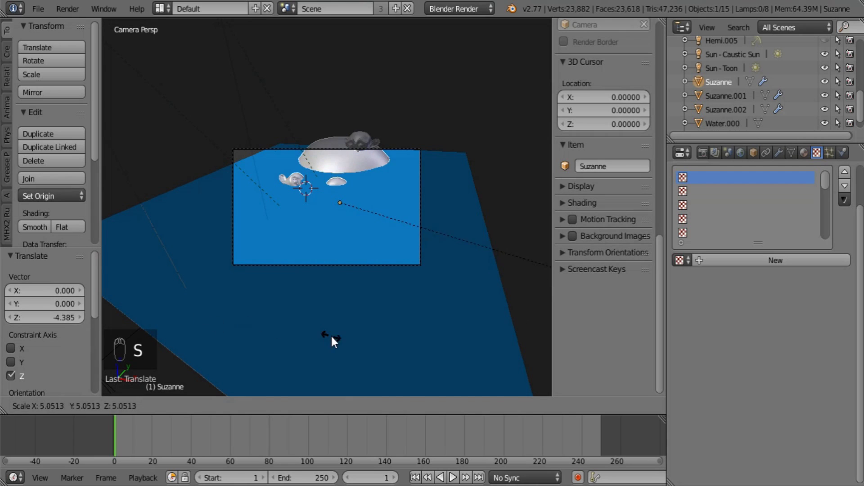
click(333, 331)
Move Suzanne about -3.3 units along X, trackball-rotate it about -25° and 44°, and lower it about 0.4 units
drag(373, 208, 338, 225)
key(r)
key(r)
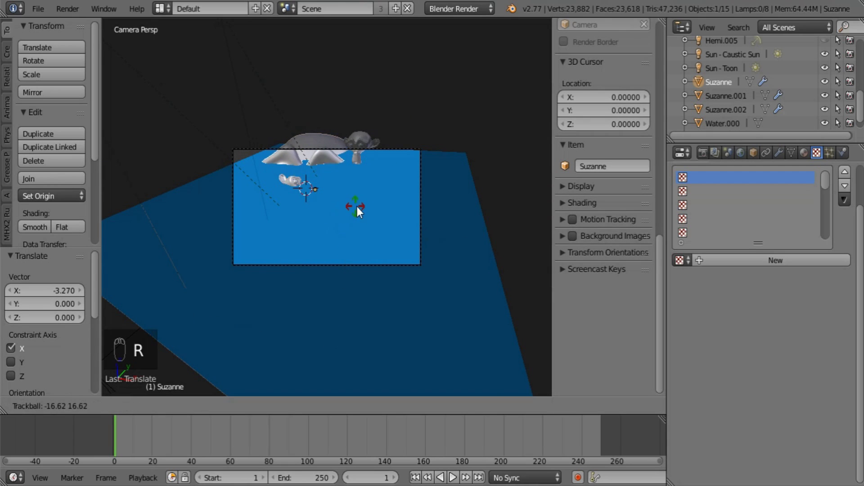
click(386, 197)
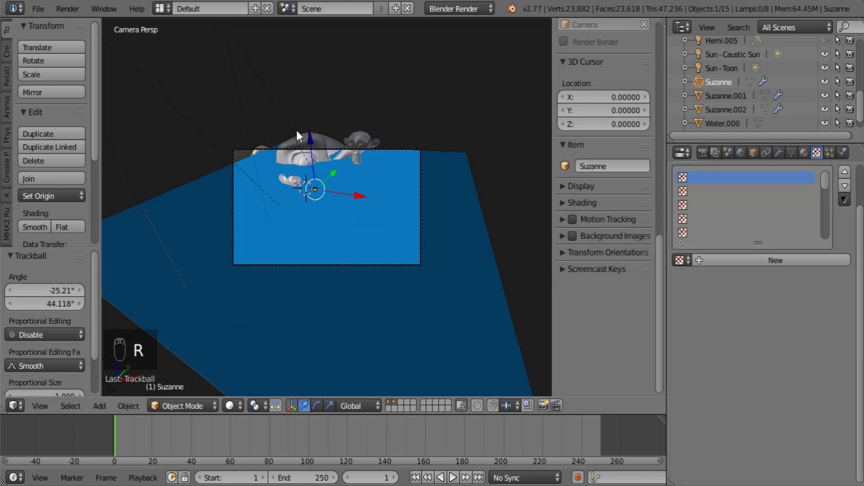
drag(311, 141, 340, 217)
Lower Suzanne.002 beneath the water plane, scale it up and adjust its position
right_click(354, 130)
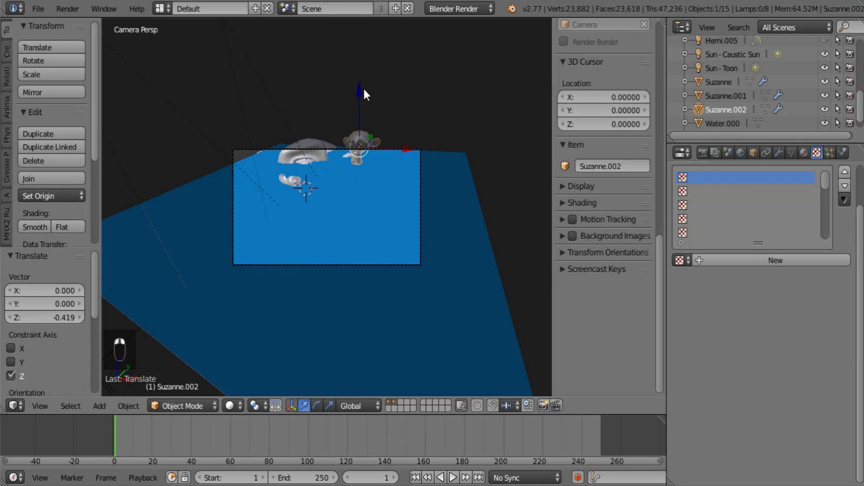
drag(364, 90, 360, 302)
key(s)
click(438, 252)
middle_drag(361, 302, 313, 304)
drag(358, 295, 349, 252)
Trackball-rotate Suzanne.002 into a tilted pose below the water
middle_drag(349, 252, 370, 248)
key(r)
key(r)
click(316, 292)
Add a new mesh plane and move it about 10.3 units along X, beyond the water's edge
key(a)
key(shift+a)
mouse_move(424, 235)
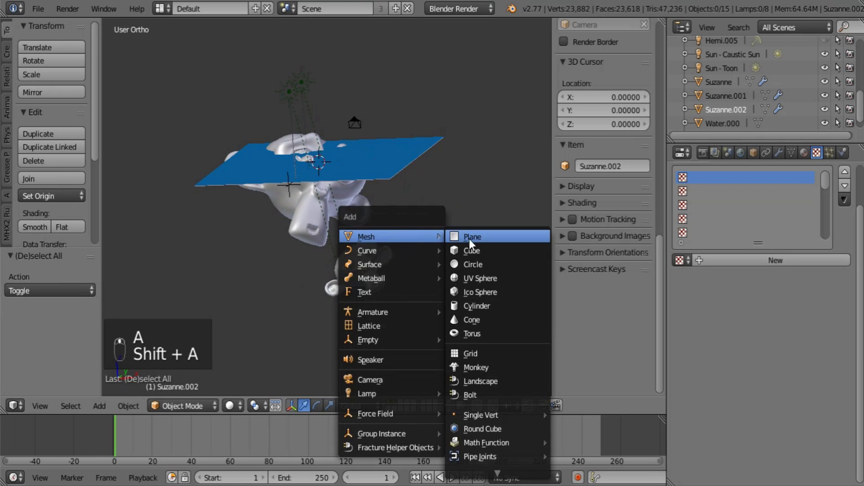
click(488, 241)
middle_drag(488, 240, 328, 258)
key(g)
key(x)
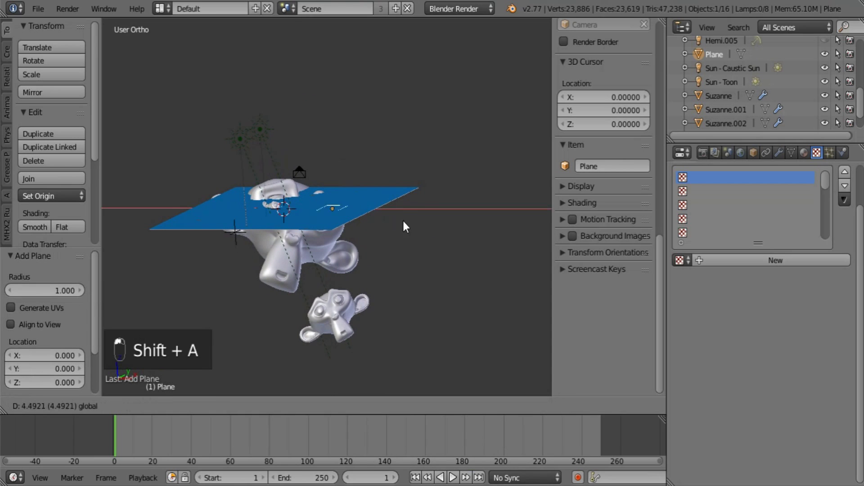
click(426, 238)
Rotate the new plane 90° around the global Y axis so it stands upright
middle_drag(426, 238, 429, 281)
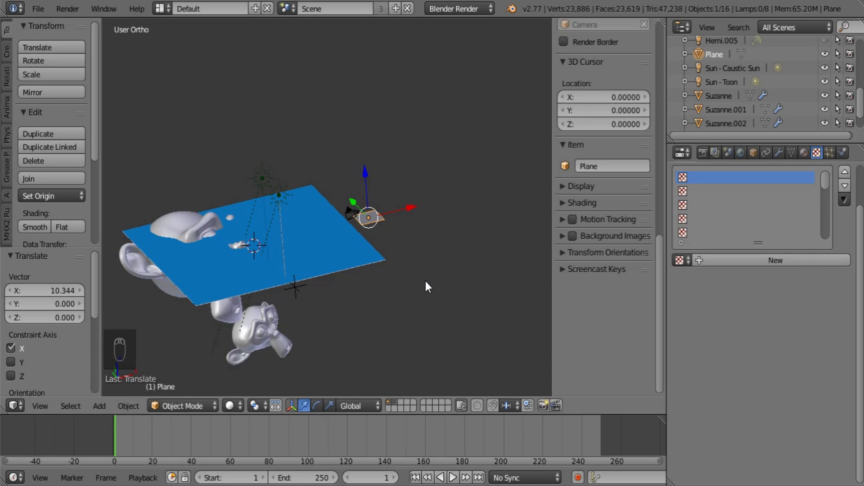
middle_drag(430, 283, 393, 259)
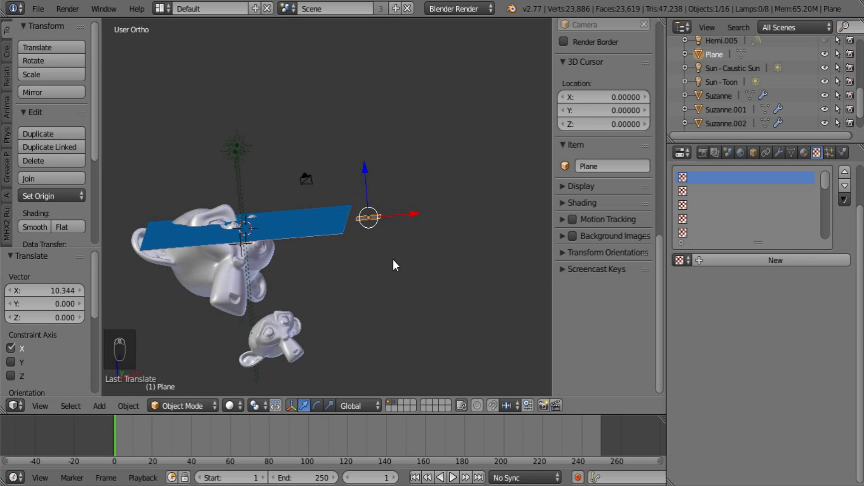
key(r)
key(y)
key(9)
key(0)
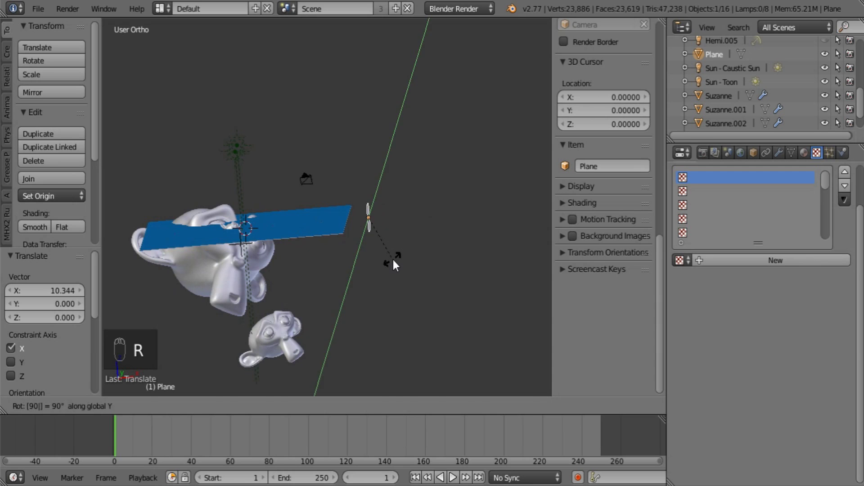
key(Return)
UV-unwrap the upright plane's face in Edit Mode and return to Object Mode
middle_drag(393, 260, 117, 198)
middle_drag(544, 302, 387, 275)
key(Tab)
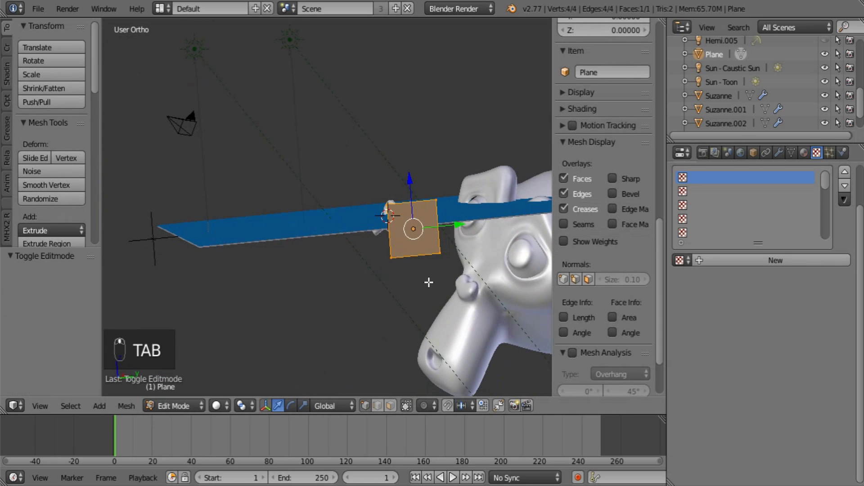
key(u)
click(428, 282)
key(Tab)
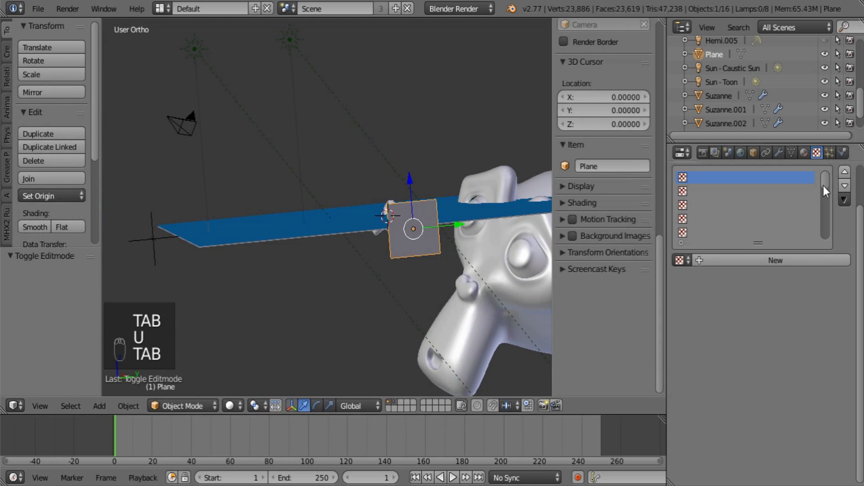
Create a new material on the plane and name it "Darken dept"
click(804, 153)
click(748, 217)
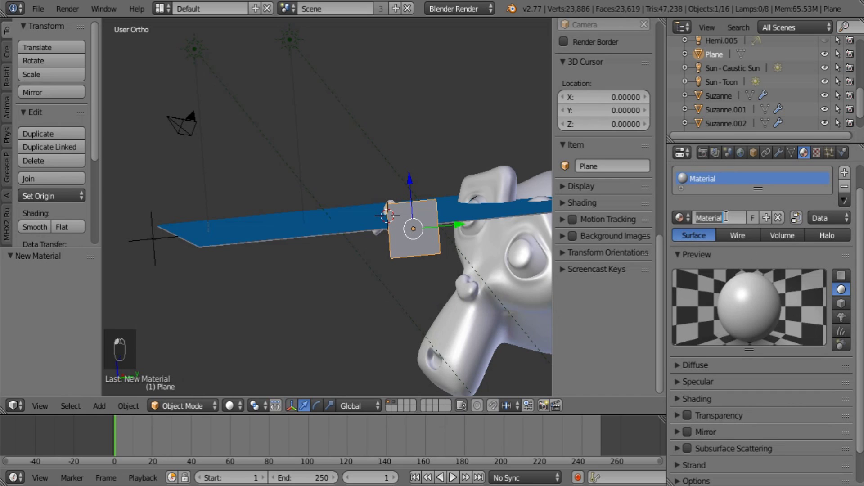
text(Darken dept)
key(Return)
Add a new texture to the plane's material, name it "Blend Depth" and set its type to Blend
click(817, 152)
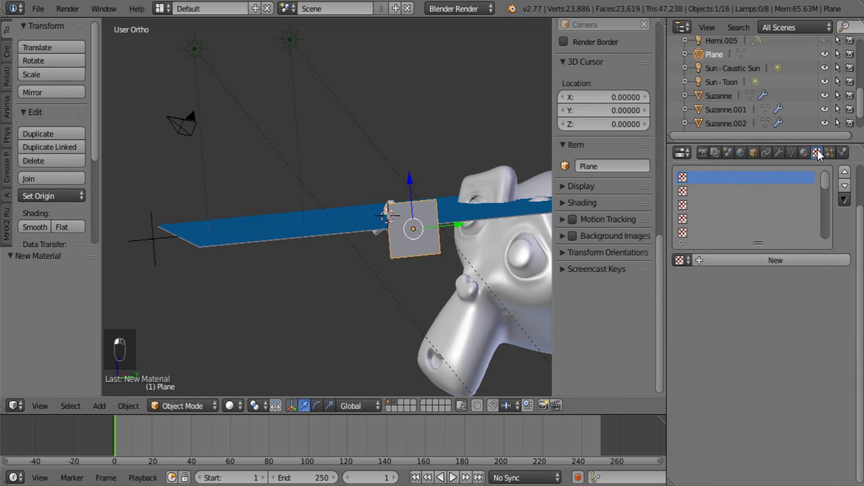
click(737, 260)
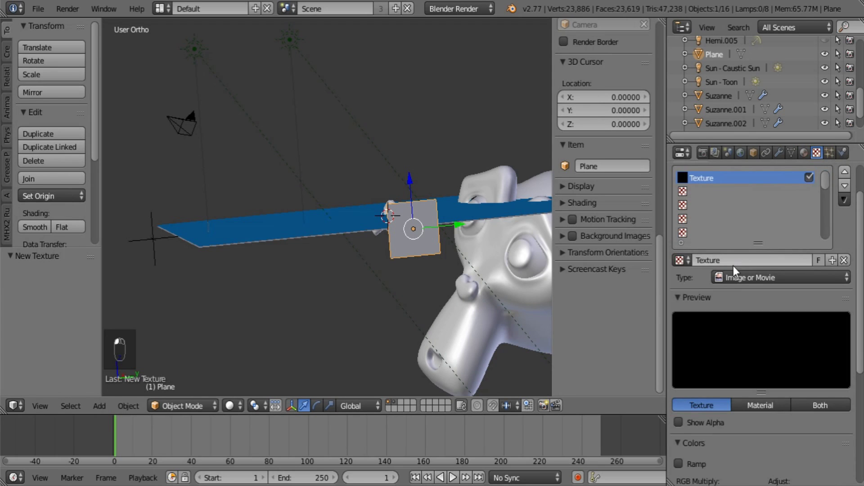
double_click(733, 265)
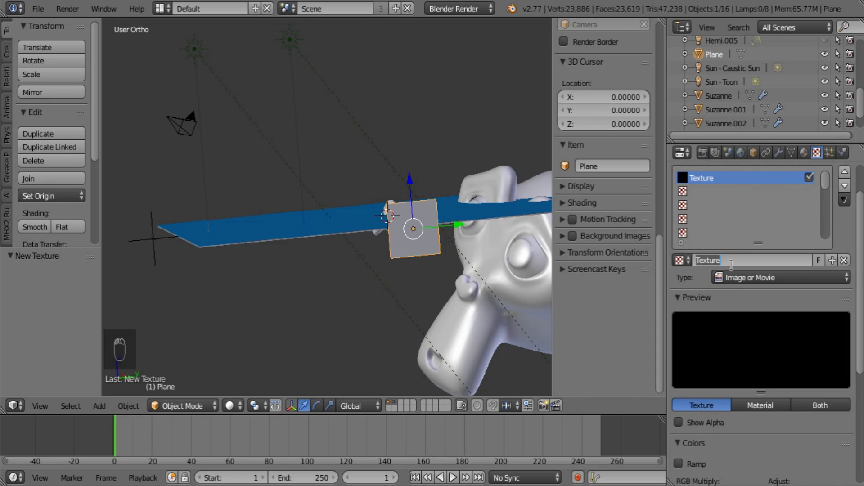
text(Blend Depth)
key(Return)
click(737, 279)
click(752, 247)
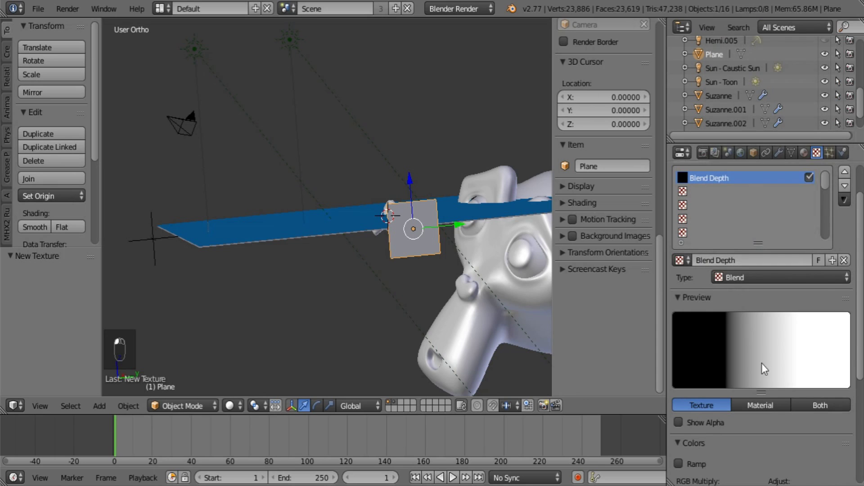
Set the Blend Depth texture's gradient direction to Vertical
scroll(761, 364, down, 5)
scroll(748, 403, down, 5)
click(781, 419)
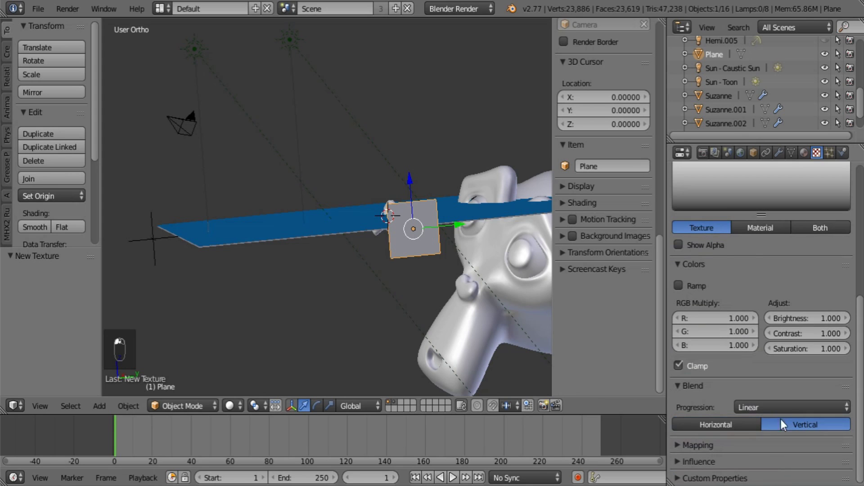
key(ctrl+b)
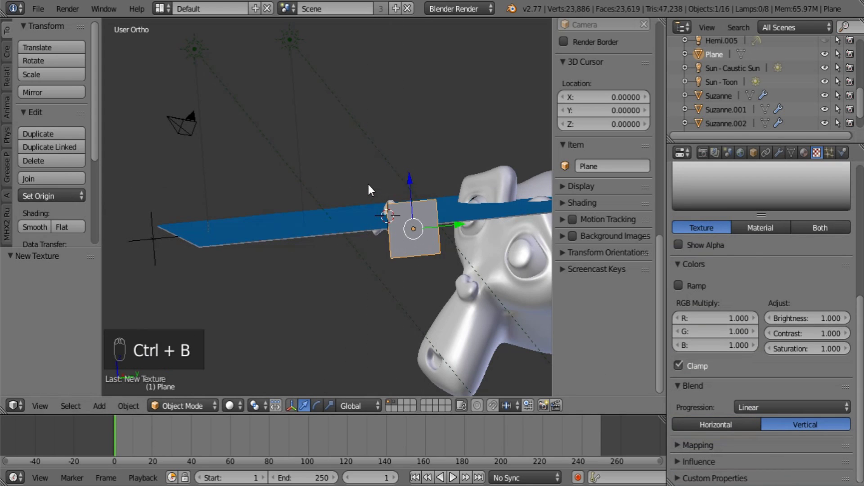
Set a render border around the upright plane, switch the viewport to rendered shading and check the Darken dept material on it
drag(368, 183, 458, 260)
click(229, 406)
click(259, 313)
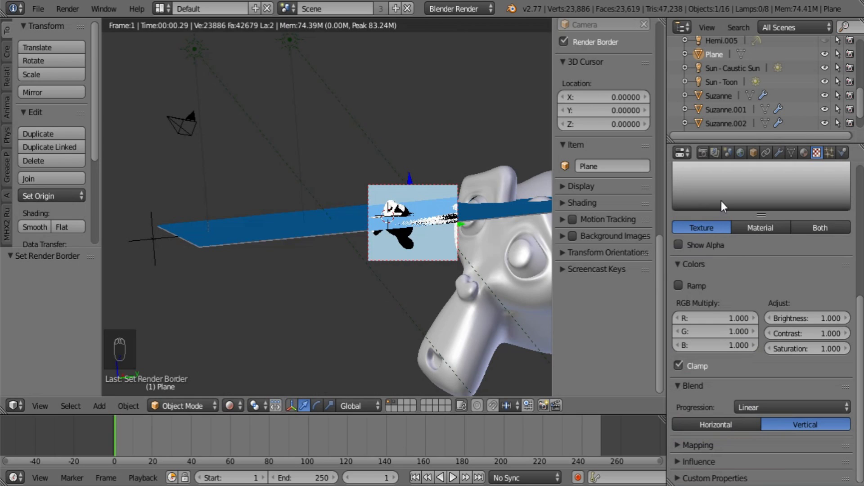
click(790, 152)
click(804, 153)
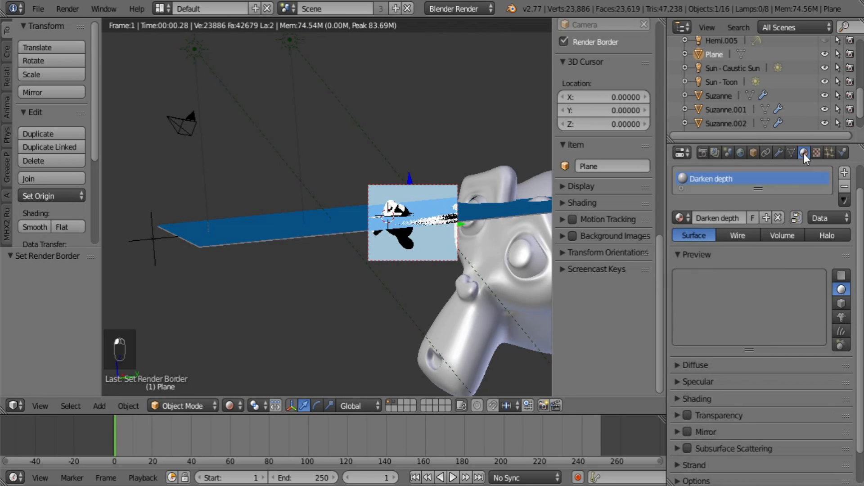
middle_drag(406, 261, 475, 285)
click(716, 153)
middle_drag(519, 245, 407, 201)
click(804, 153)
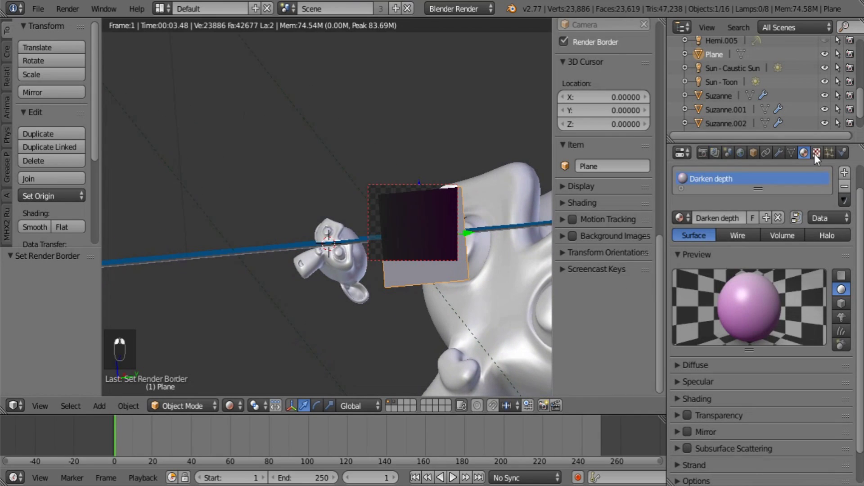
Enable the color ramp on the Blend Depth texture, set its gradient direction to Horizontal and the ramp interpolation to Ease
click(816, 154)
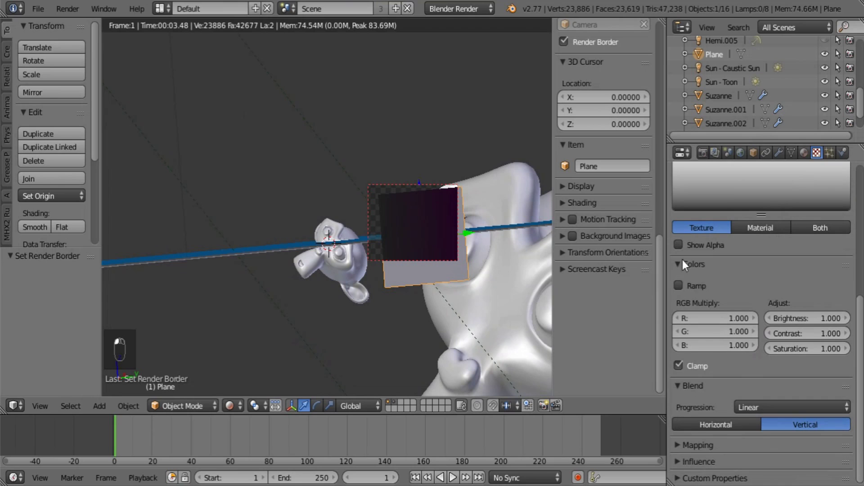
click(681, 284)
scroll(721, 423, down, 3)
click(730, 432)
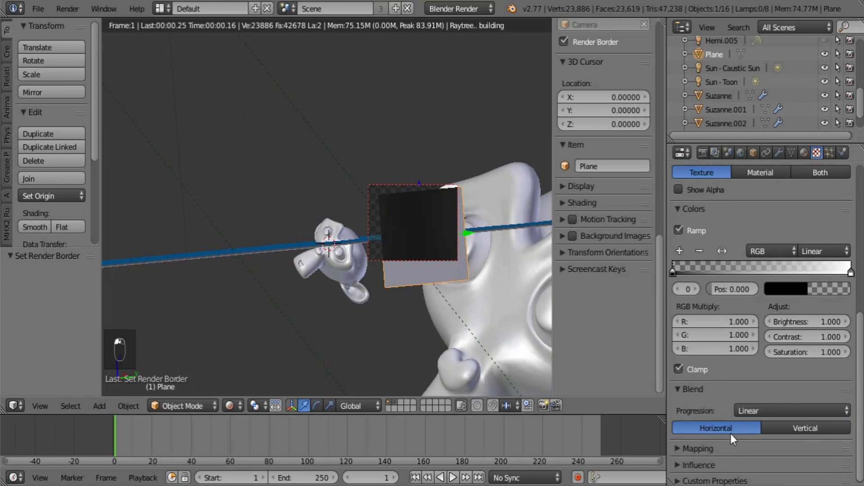
scroll(730, 434, up, 3)
click(819, 308)
click(819, 286)
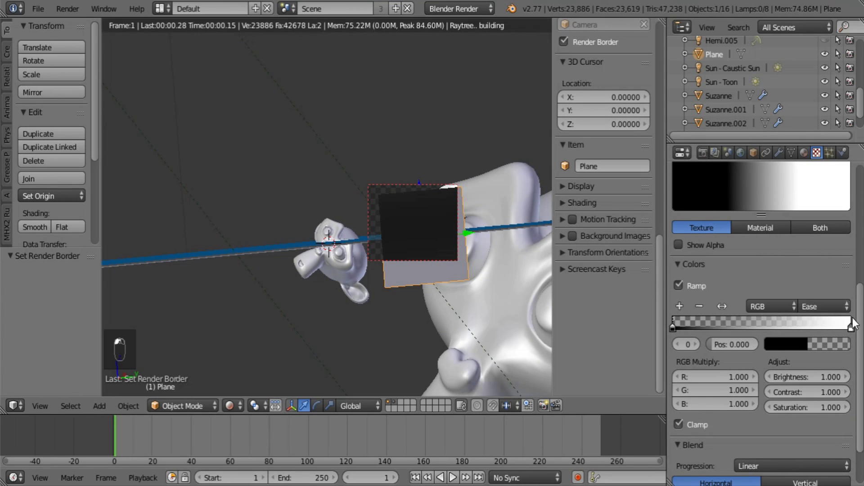
Set the white ramp stop's position to 0.5
drag(852, 324, 755, 325)
click(730, 344)
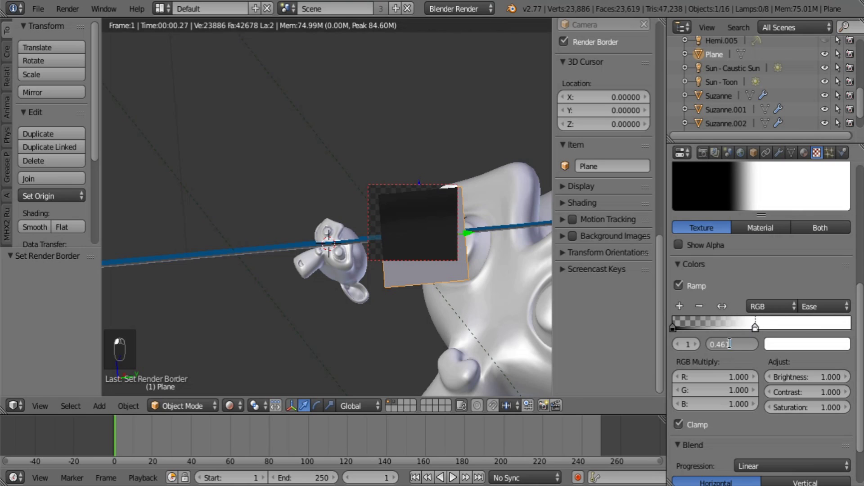
text(0.5)
key(Return)
Make the black ramp stop fully opaque and flip the color ramp, checking the result on the plane
click(682, 324)
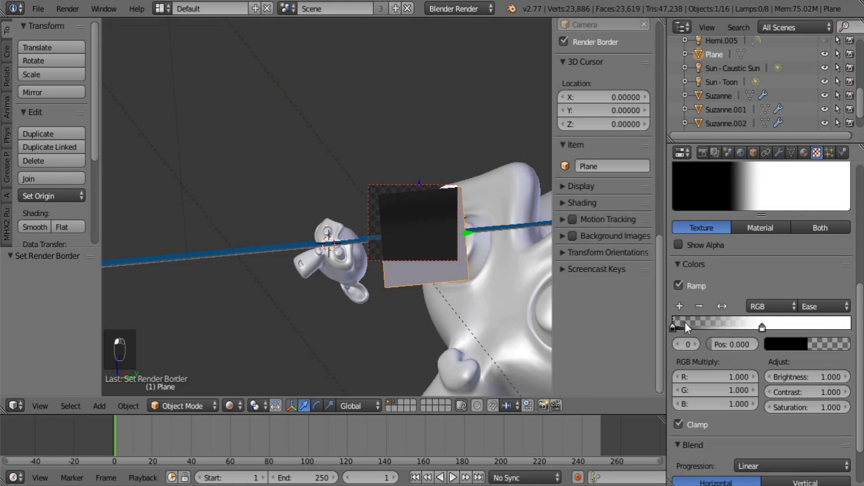
click(783, 347)
drag(766, 311, 817, 308)
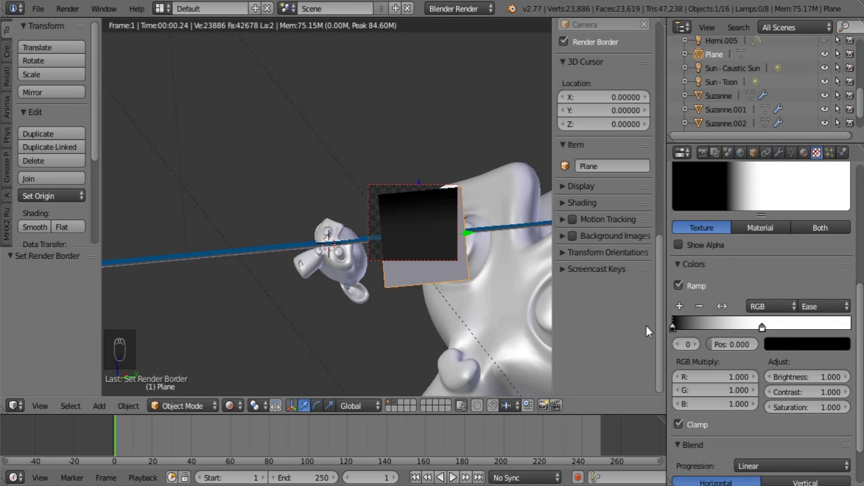
click(722, 306)
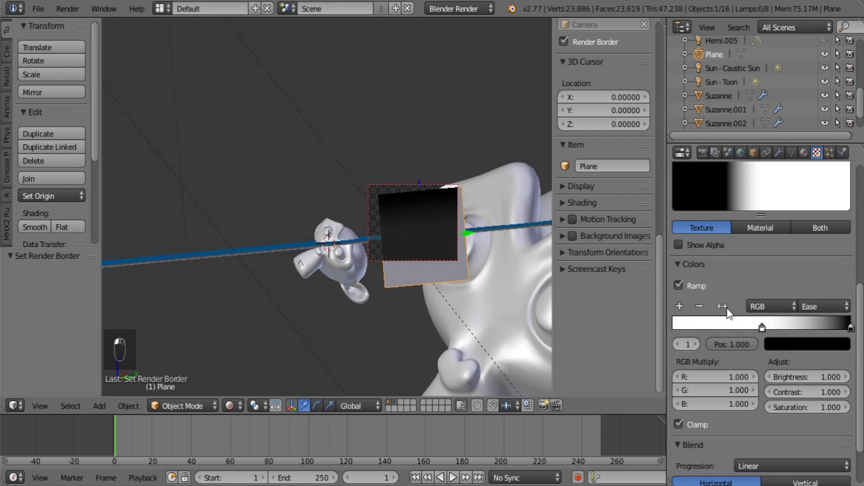
middle_drag(478, 243, 437, 226)
middle_drag(382, 281, 364, 370)
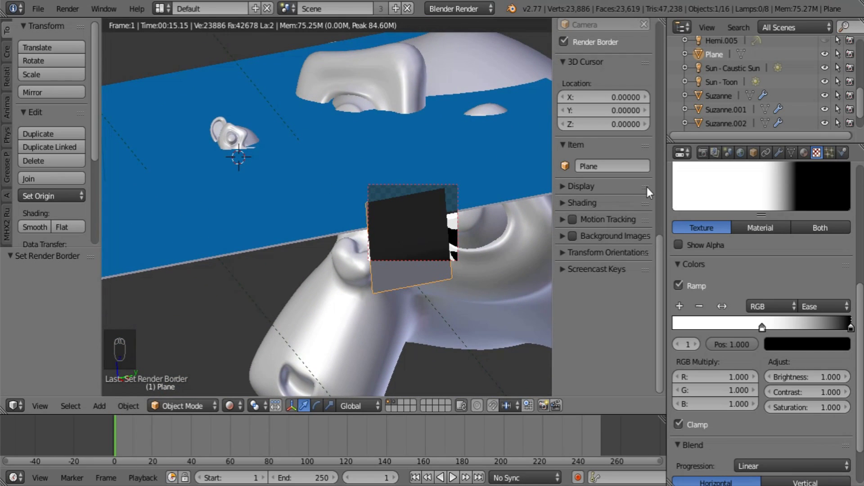
Make the plane's Darken dept material shadeless and check the rendered gradient from several angles
scroll(769, 346, down, 3)
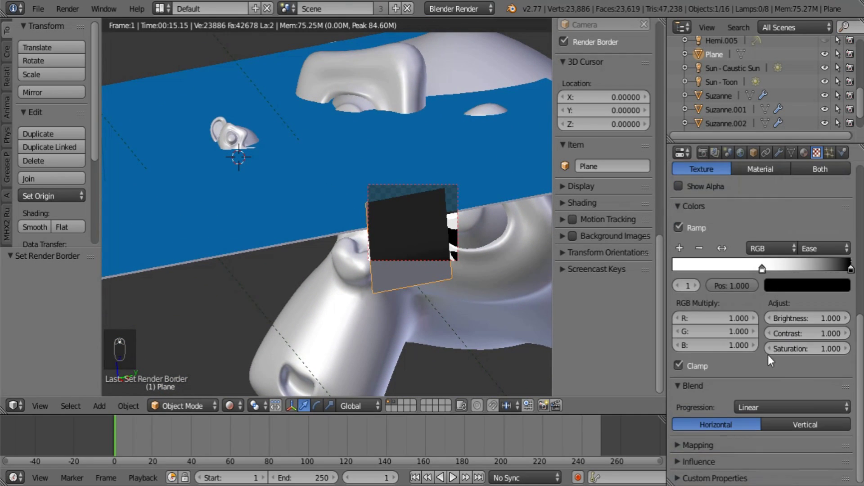
click(805, 152)
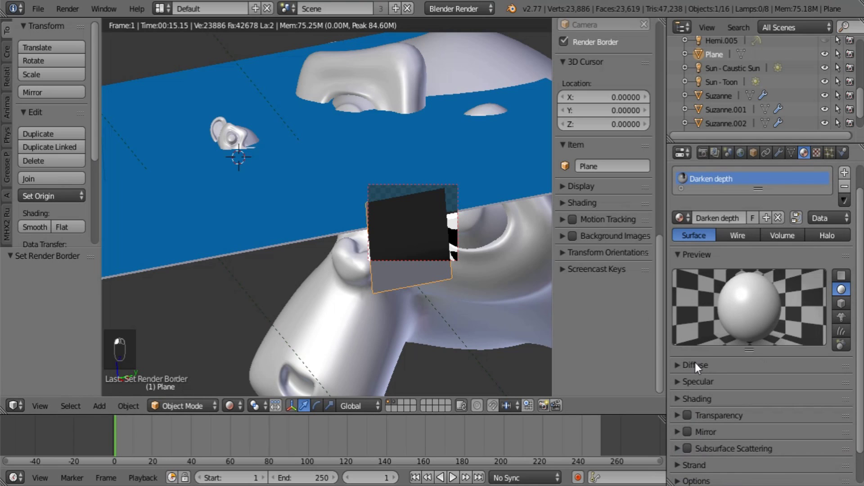
click(678, 365)
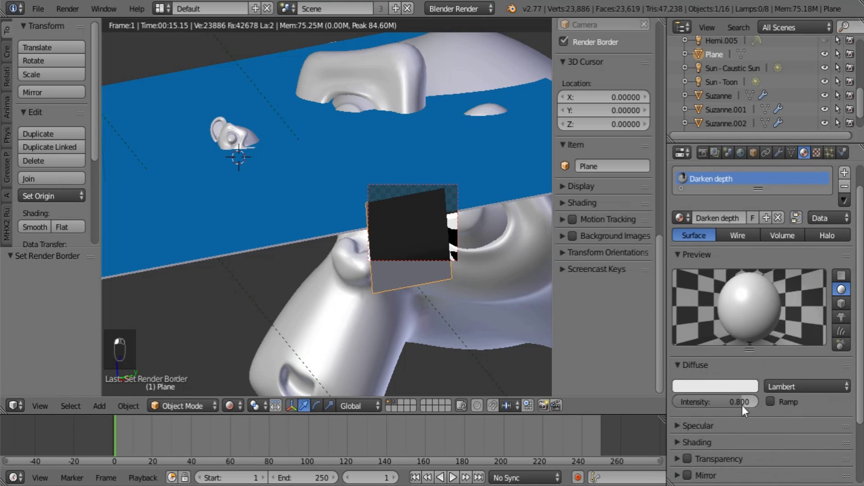
click(710, 364)
click(701, 381)
click(692, 386)
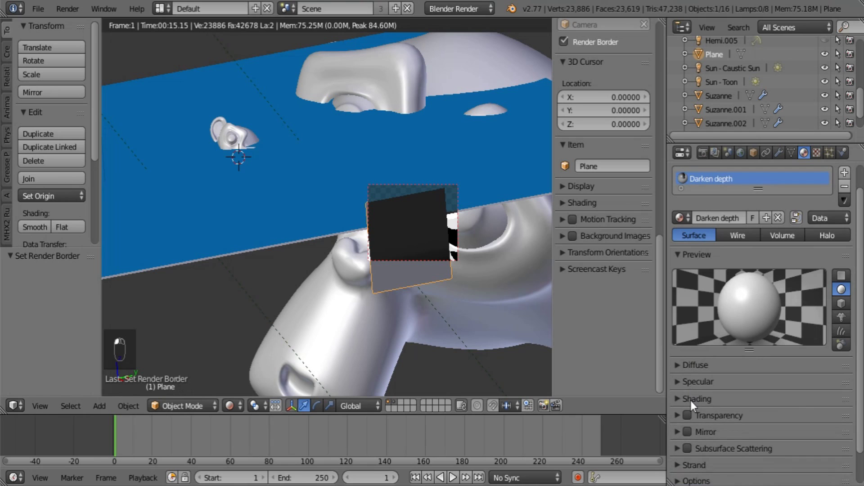
click(691, 400)
click(776, 420)
click(690, 399)
middle_drag(422, 296, 403, 215)
middle_drag(406, 259, 303, 294)
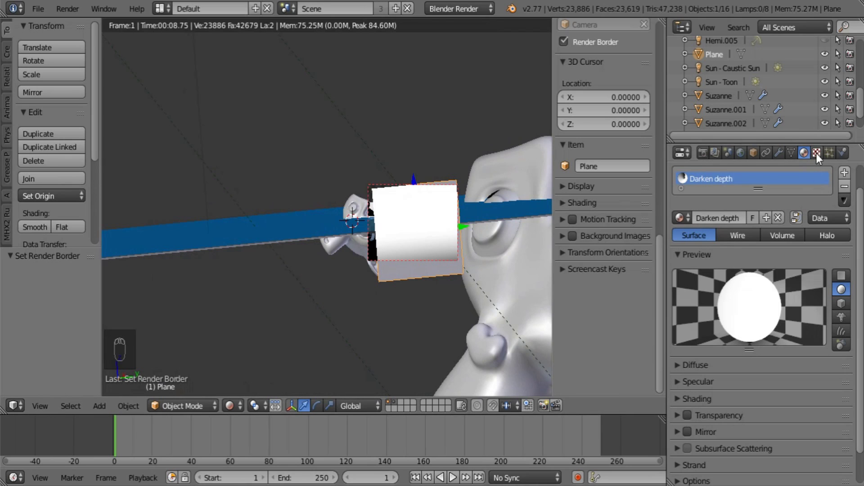
middle_drag(468, 264, 465, 296)
scroll(466, 296, down, 2)
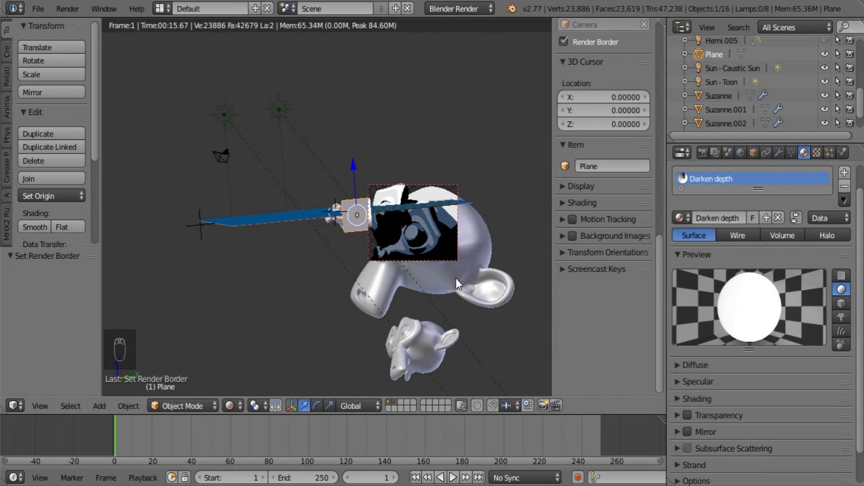
scroll(392, 283, up, 3)
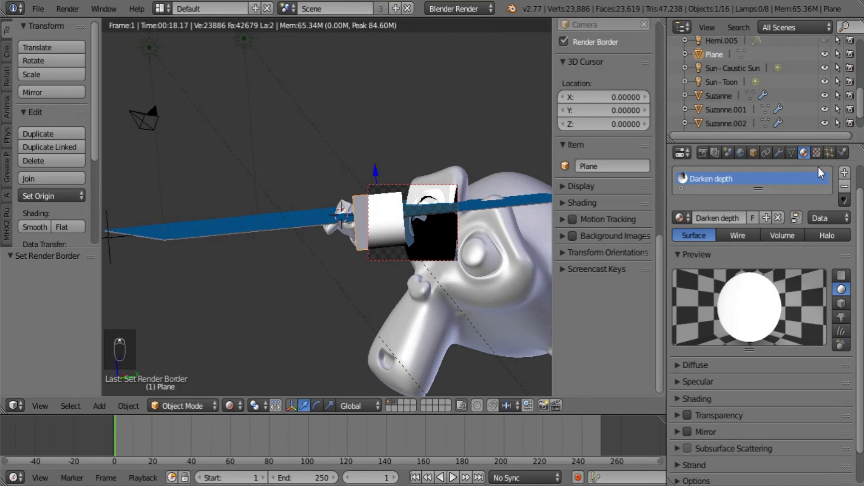
Add a ramp stop at position 0.750 in the Blend Depth texture and color it blue
click(818, 152)
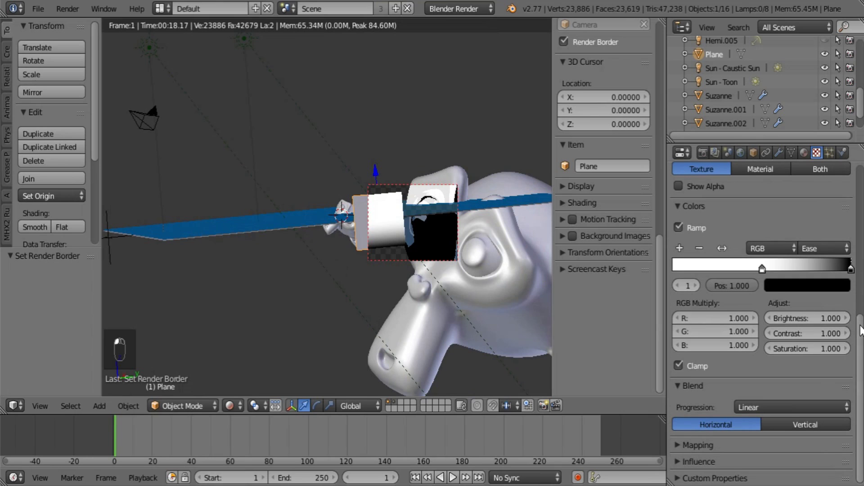
drag(861, 331, 849, 311)
click(680, 278)
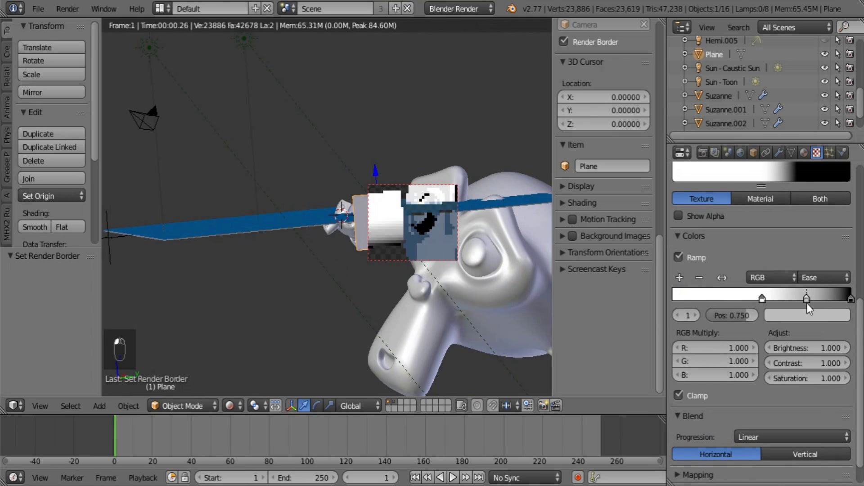
click(834, 322)
drag(797, 157, 813, 125)
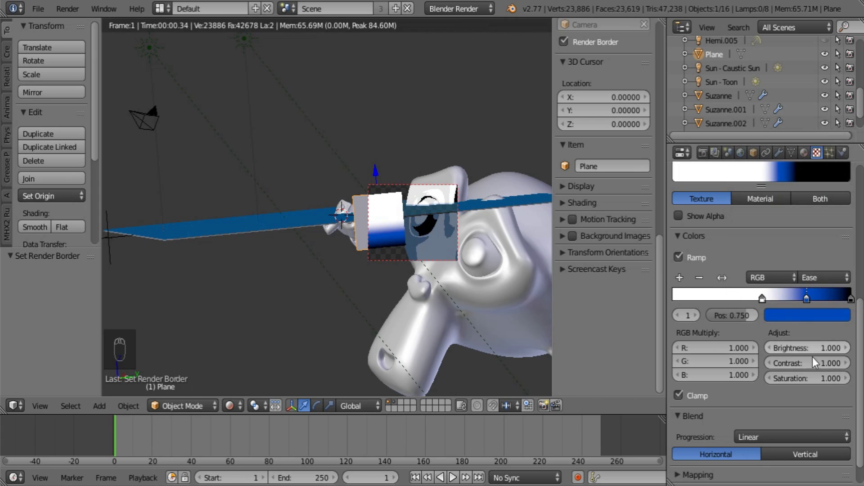
Copy the same blue to the ramp stop at position 0.500 and set its alpha to 0
click(763, 299)
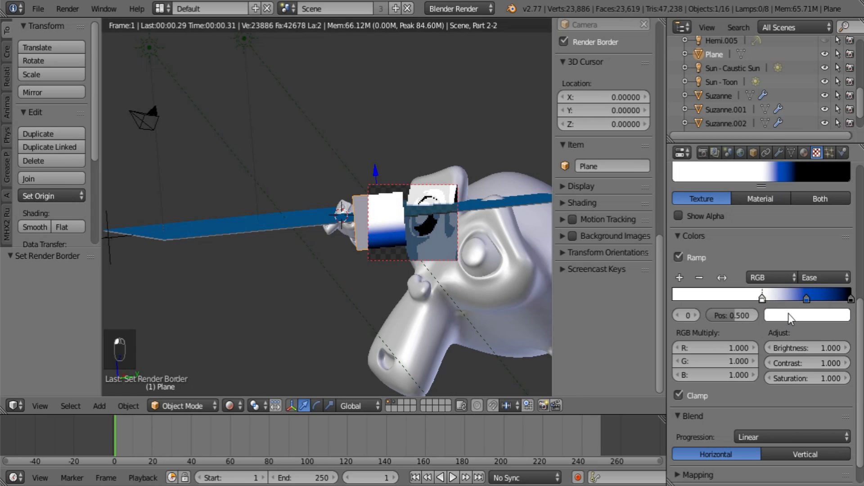
click(809, 316)
click(840, 252)
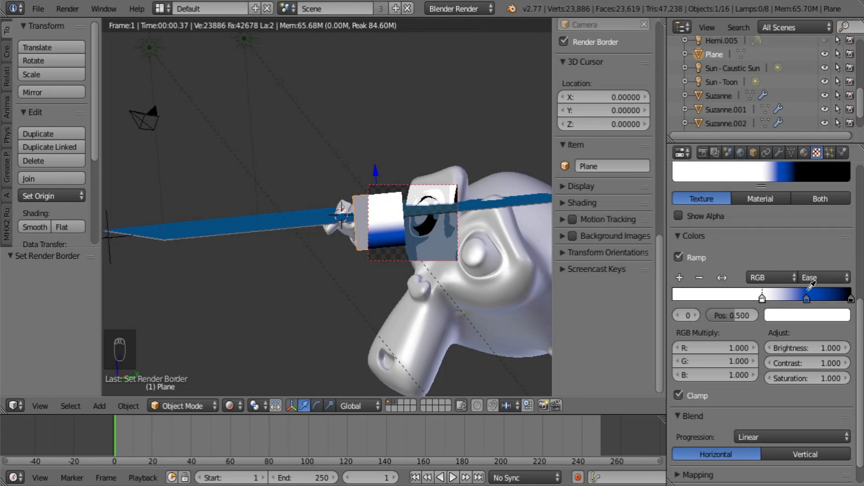
key(ctrl+v)
click(813, 315)
drag(813, 295, 741, 295)
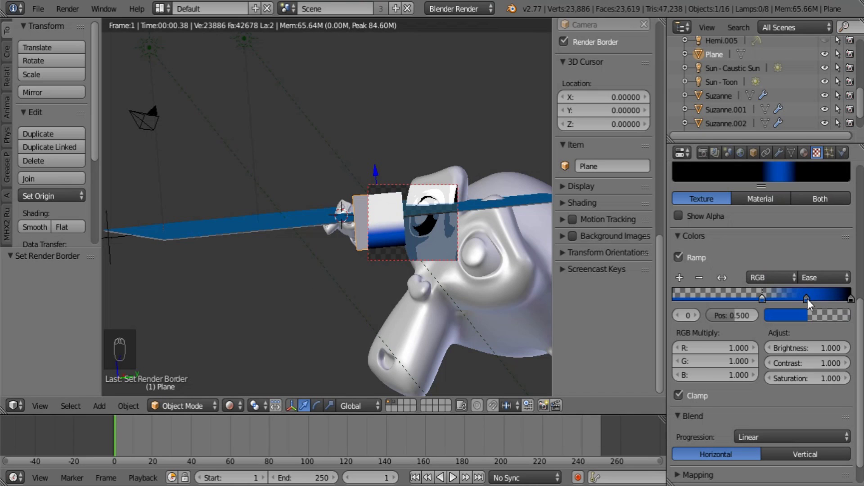
Darken the middle blue ramp stop and move it to position 0.846
drag(808, 300, 814, 299)
click(818, 315)
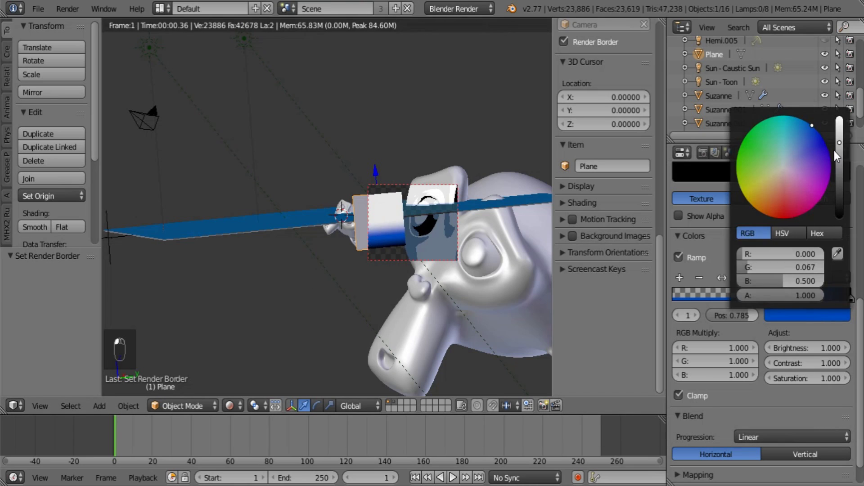
drag(834, 150, 840, 167)
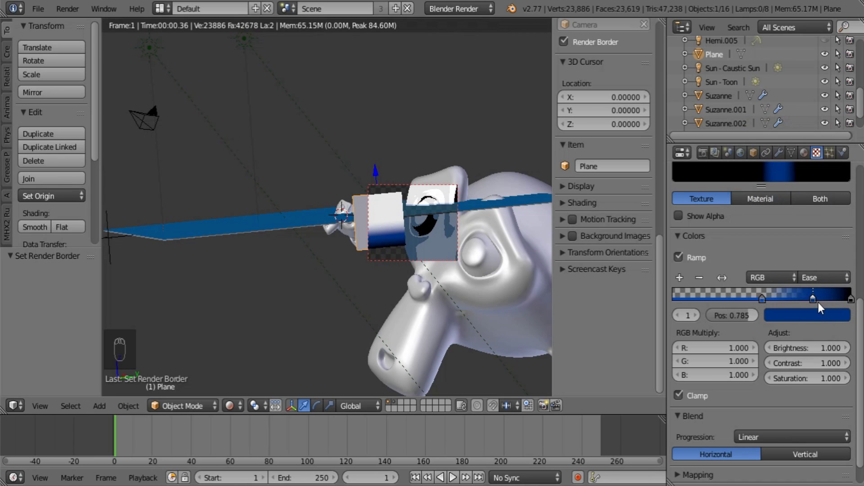
drag(814, 298, 824, 300)
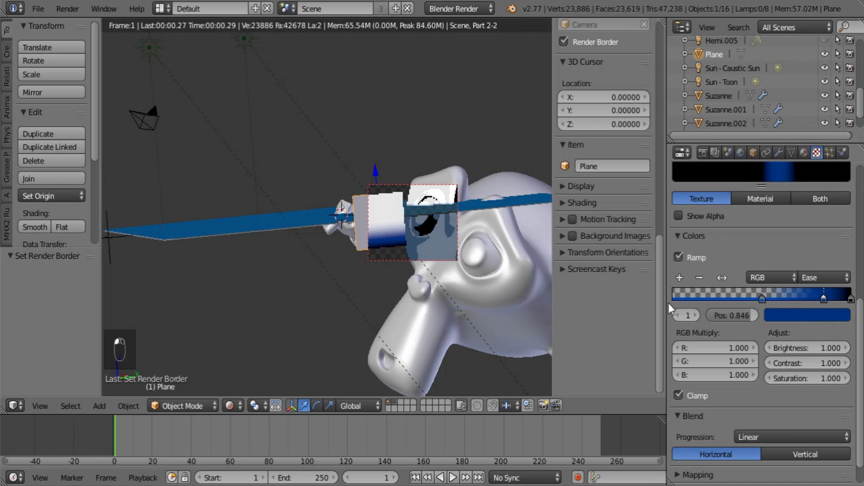
Stretch the upright plane along global Z by about 11.3 times, followed by a further slight stretch of about 1.09
middle_drag(387, 260, 335, 231)
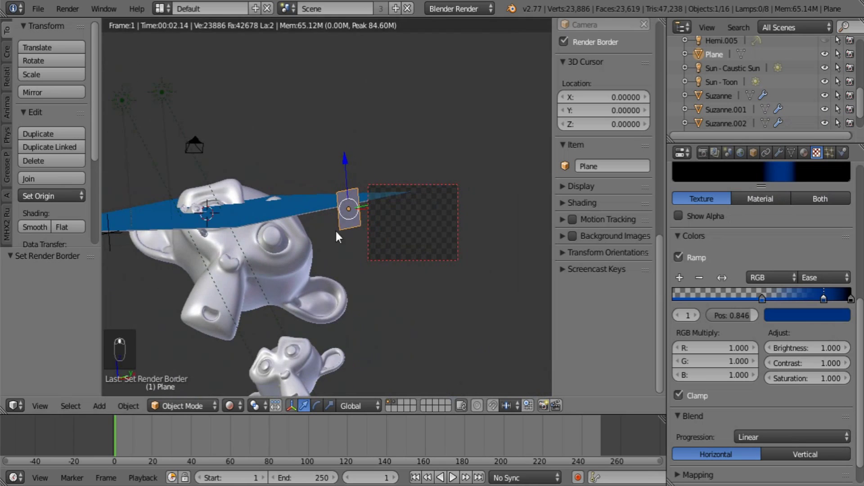
middle_drag(334, 262, 364, 262)
key(s)
key(z)
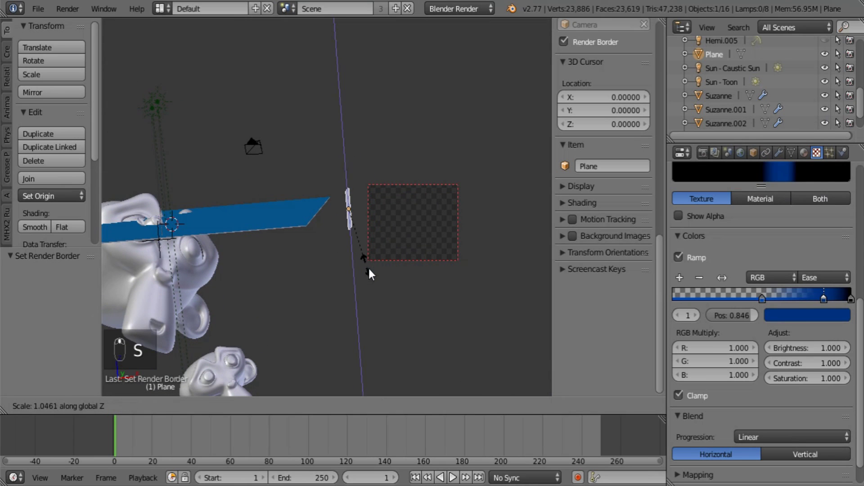
click(410, 157)
middle_drag(410, 157, 416, 198)
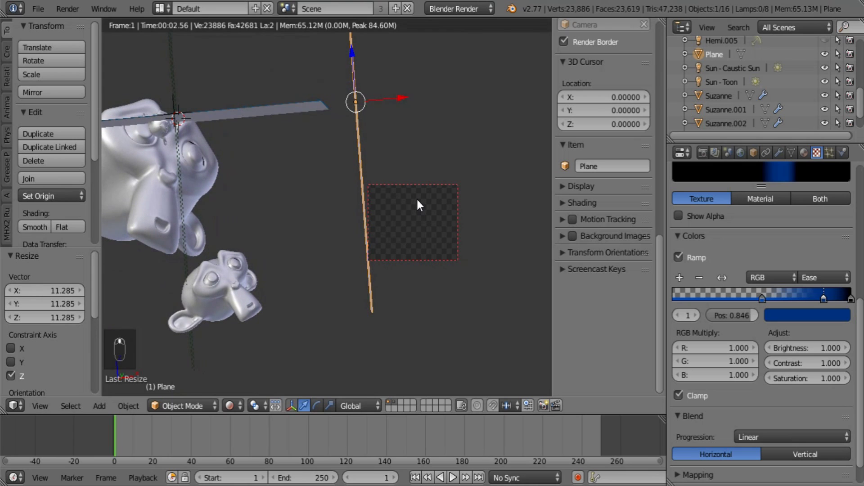
key(s)
key(z)
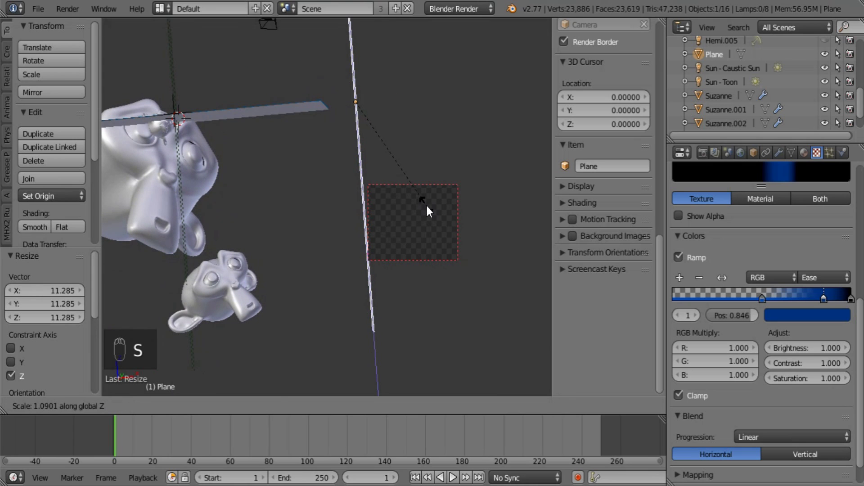
click(429, 209)
Select the small lower monkey head and set its toon material's diffuse color to yellow (R 0.800, G 0.737, B 0.013)
middle_drag(428, 209, 278, 252)
key(a)
right_click(279, 252)
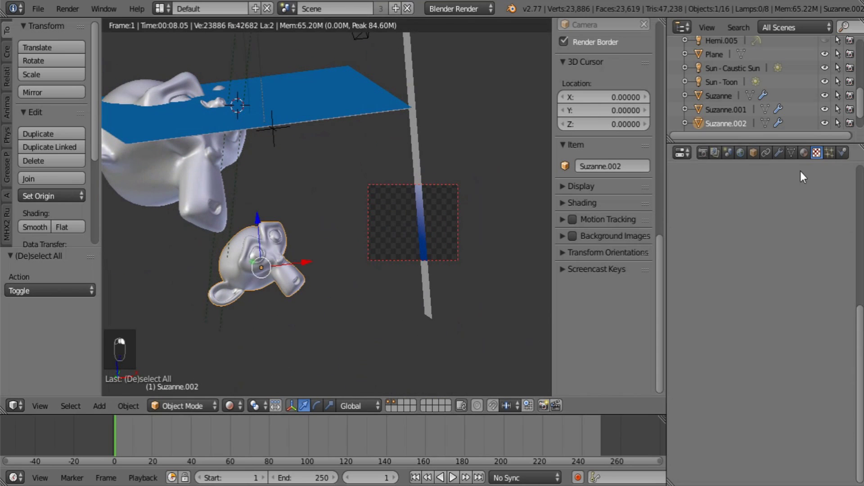
click(804, 153)
scroll(691, 333, down, 3)
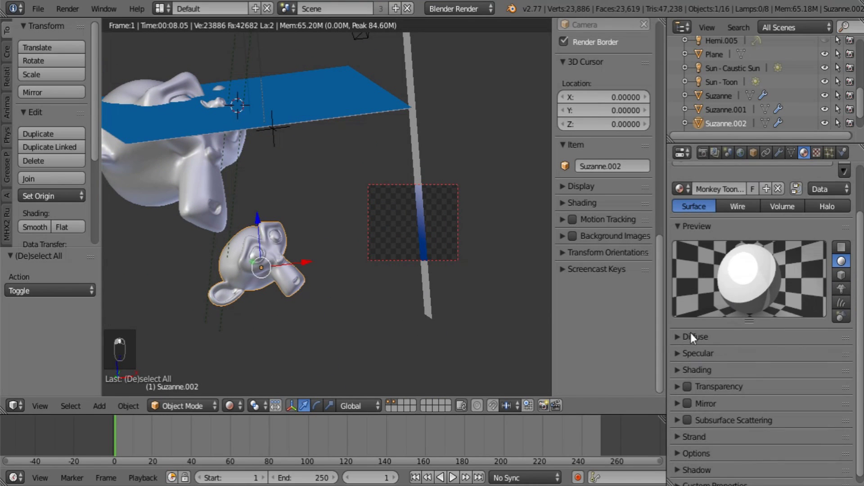
click(695, 338)
click(712, 354)
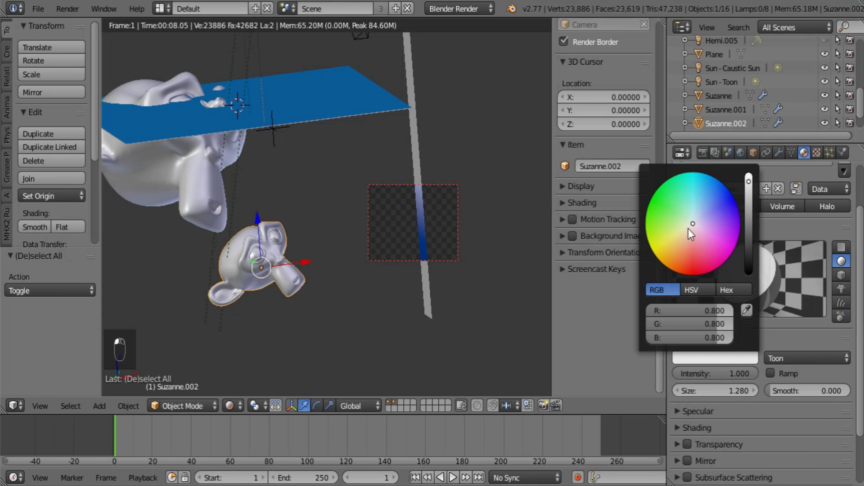
drag(688, 229, 673, 219)
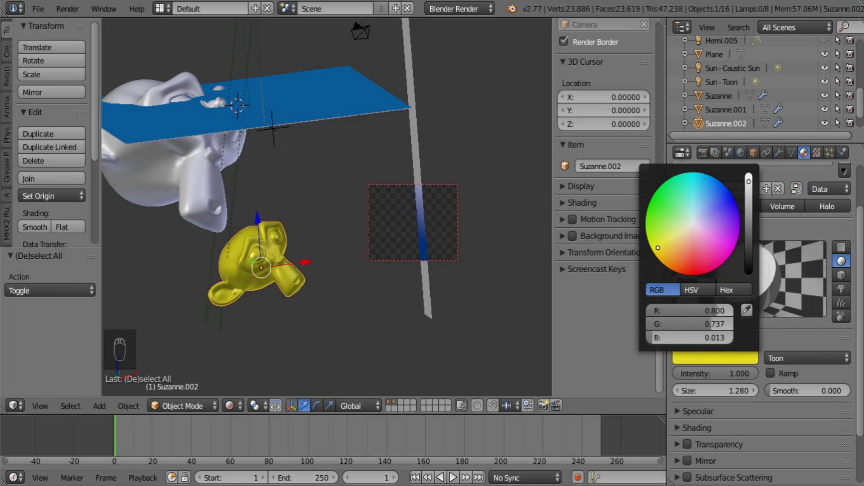
Assign the existing Blend Depth texture to the first texture slot of the yellow monkey's material
click(817, 153)
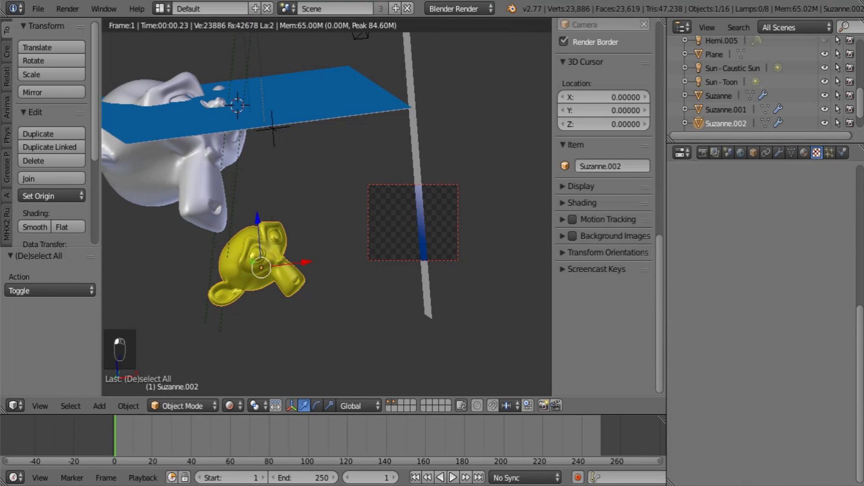
click(687, 305)
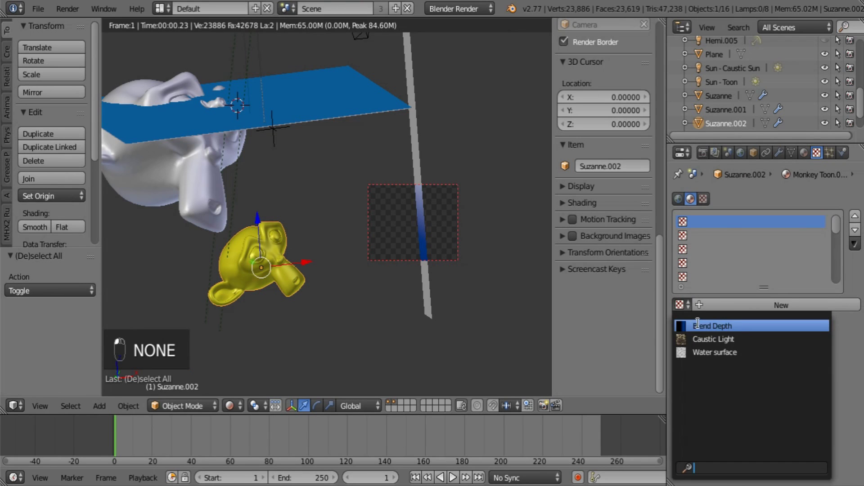
click(698, 324)
Map the yellow monkey's Blend Depth texture with Object coordinates, using the upright Plane as the reference object
scroll(801, 381, down, 8)
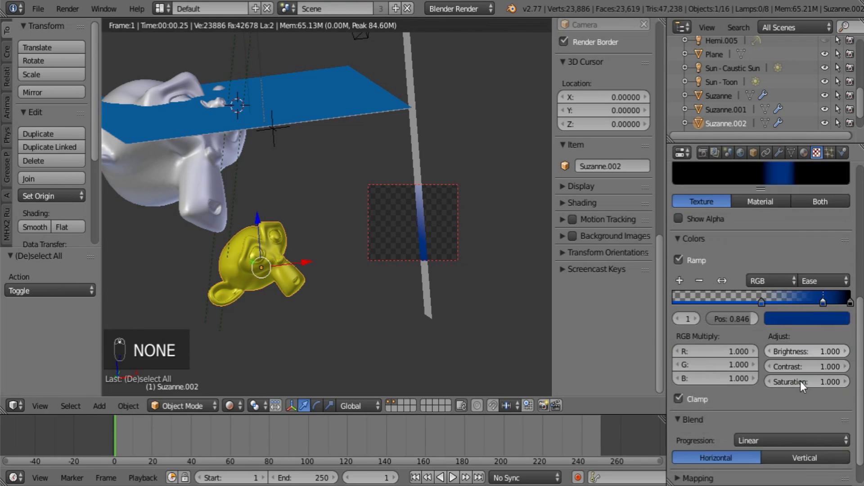
scroll(799, 382, down, 2)
scroll(779, 391, down, 6)
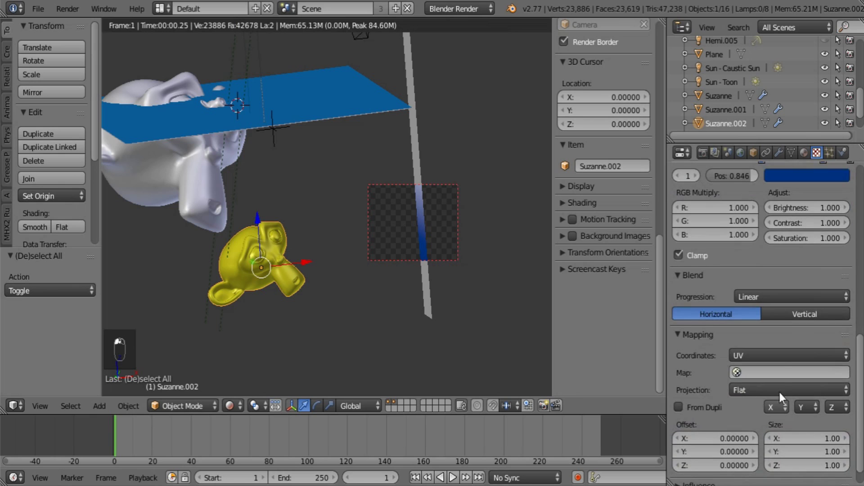
click(781, 357)
click(768, 323)
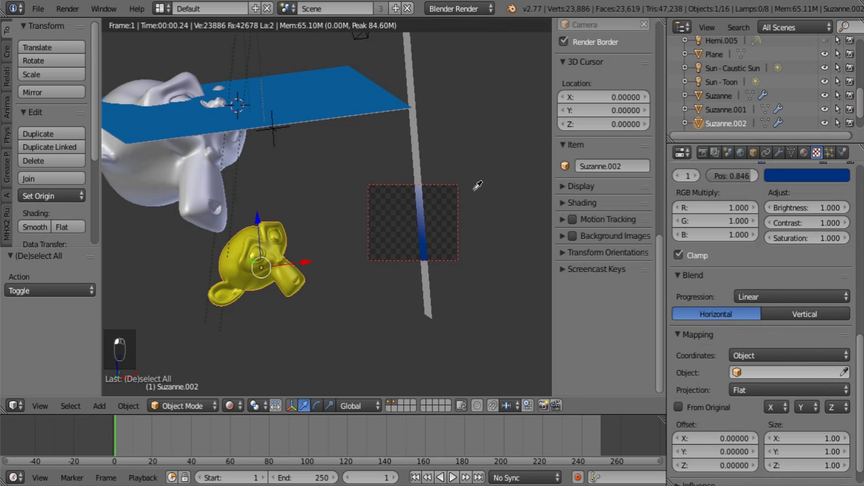
click(420, 204)
middle_drag(418, 218, 508, 254)
Make the yellow monkey's Blend Depth texture also influence the specular color
scroll(748, 413, down, 1)
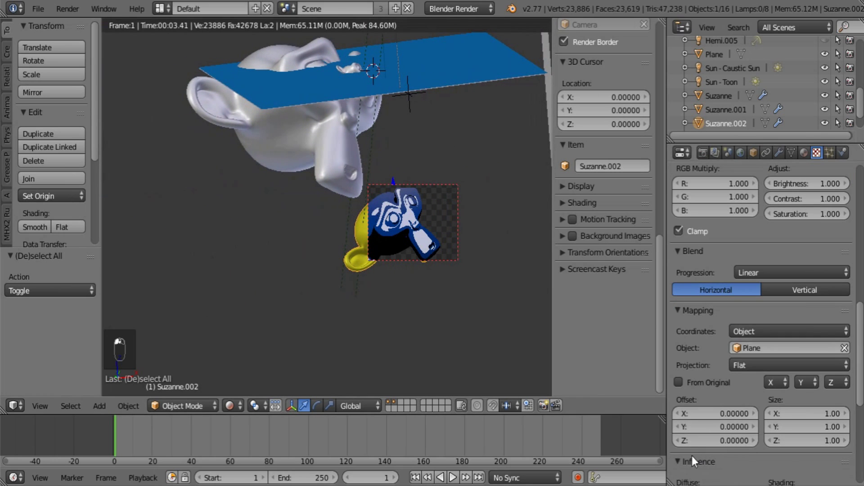
click(692, 456)
scroll(733, 433, down, 9)
click(679, 368)
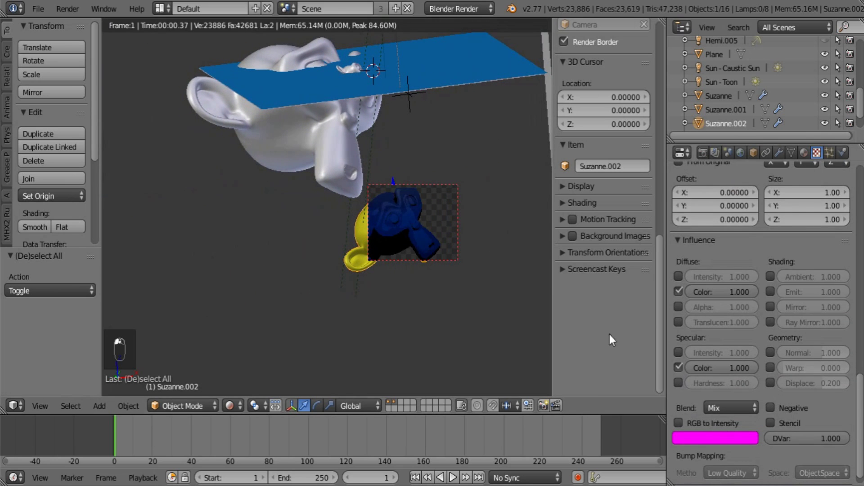
Select the large monkey head and assign the Blend Depth texture to its material
middle_drag(505, 286, 444, 286)
right_click(468, 235)
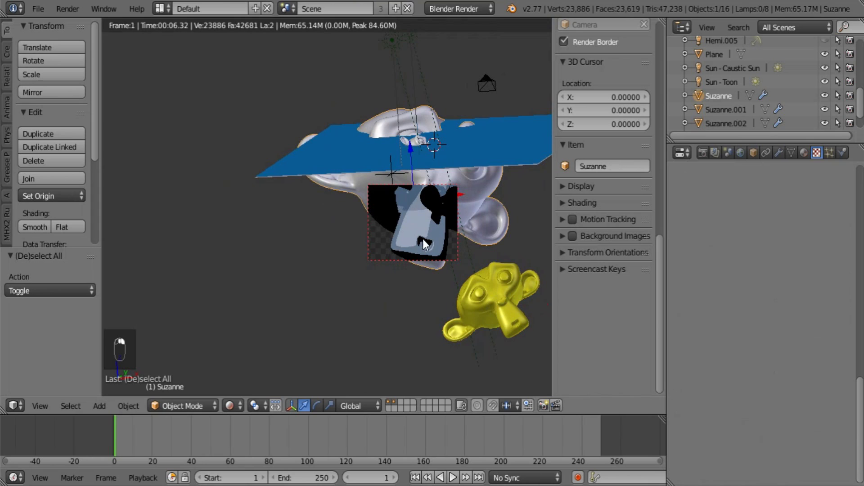
click(665, 303)
click(786, 346)
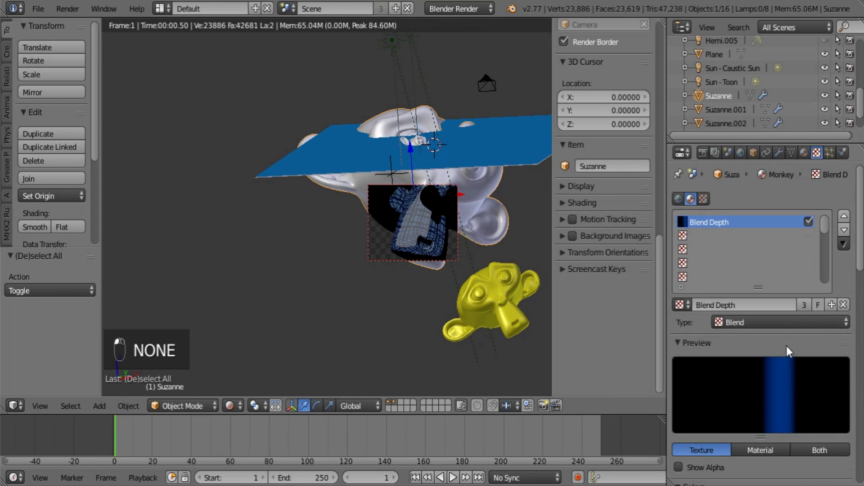
Map the large monkey's Blend Depth texture to the upright plane and enable its specular color influence
scroll(786, 346, down, 6)
middle_drag(392, 274, 426, 341)
scroll(743, 418, down, 8)
scroll(743, 419, down, 1)
click(679, 354)
Select the small monkey head at the water surface and set its toon material's diffuse color to red
middle_drag(423, 259, 423, 200)
right_click(423, 201)
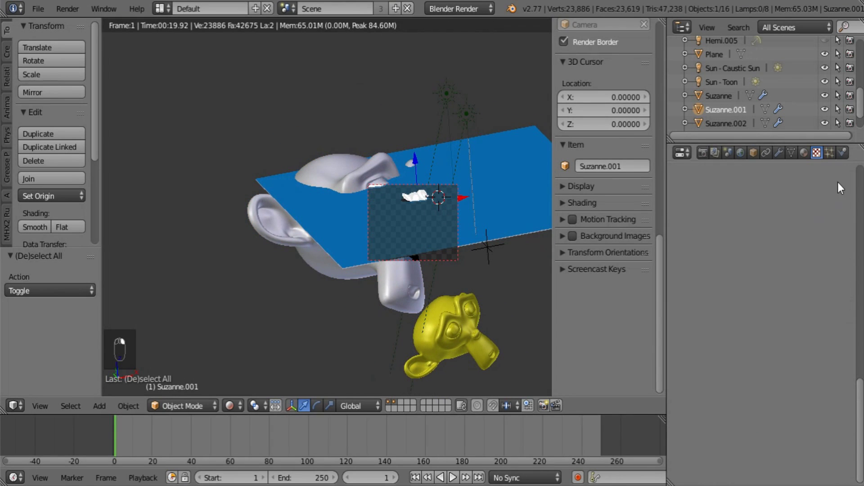
click(804, 154)
click(722, 352)
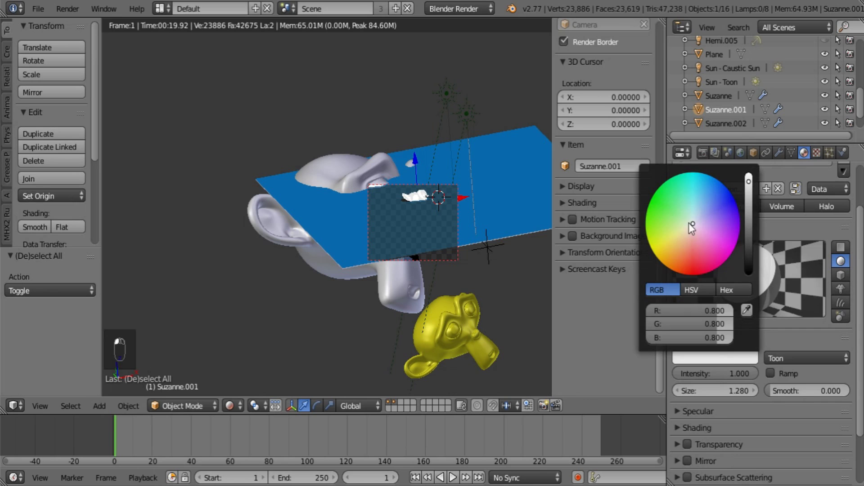
drag(689, 223, 689, 198)
Select the large monkey head and set its toon material's diffuse color to bright green
right_click(368, 169)
click(724, 356)
click(707, 356)
Select the small red monkey head and assign the Blend Depth texture to its material
middle_drag(417, 269, 449, 293)
scroll(449, 293, up, 3)
right_click(496, 231)
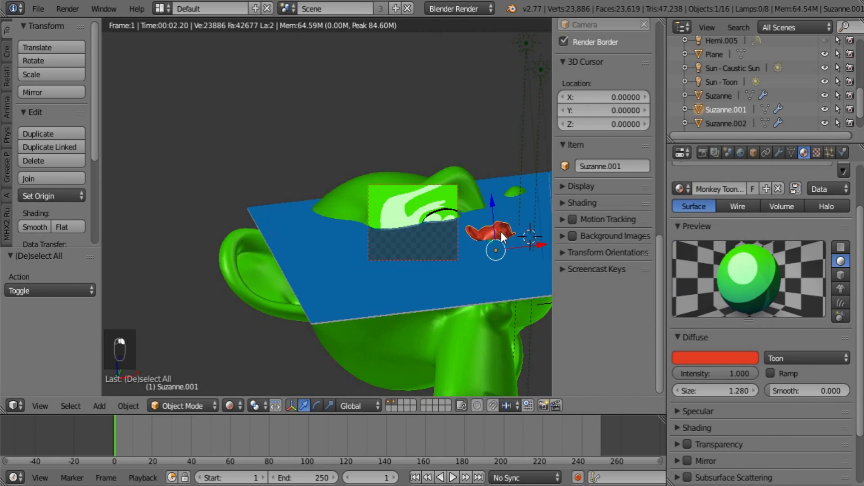
scroll(831, 339, up, 3)
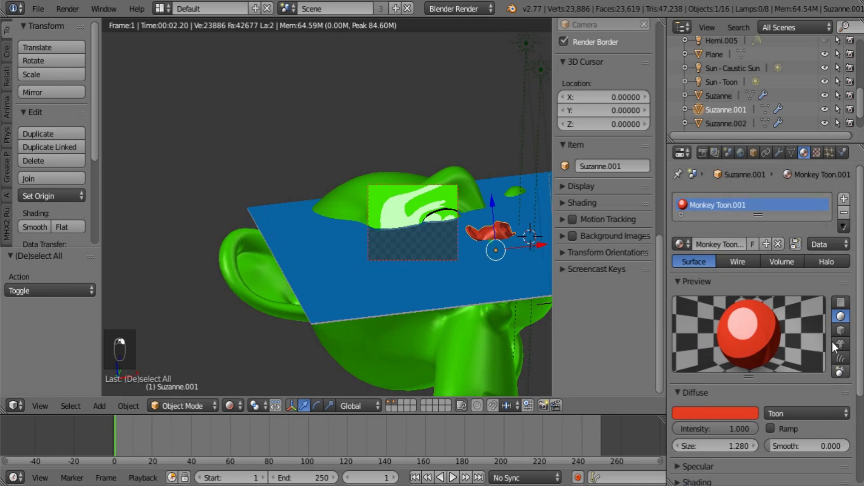
click(816, 152)
click(679, 299)
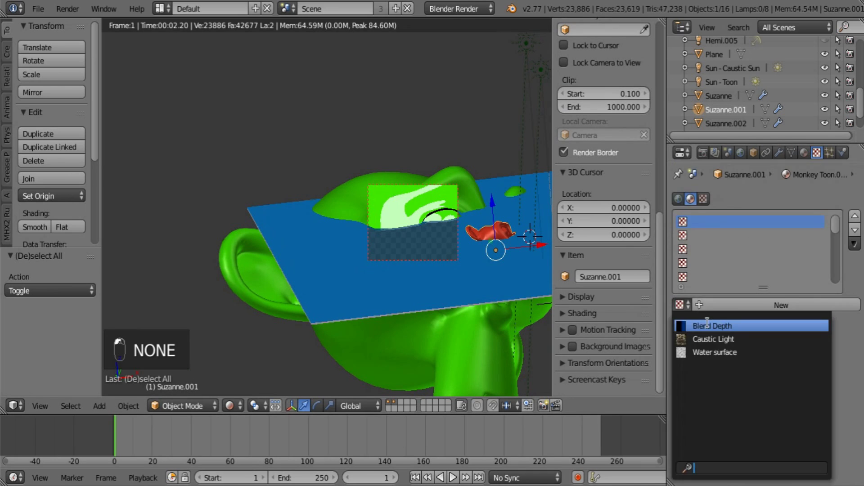
click(721, 326)
Map the red monkey's Blend Depth texture by Object coordinates to the upright plane and enable its specular color influence
click(775, 362)
click(743, 330)
middle_drag(495, 331, 428, 274)
scroll(682, 371, down, 10)
click(679, 371)
Render the scene from the camera view and examine the composited image in the node editor
middle_drag(494, 316, 429, 323)
key(KP_0)
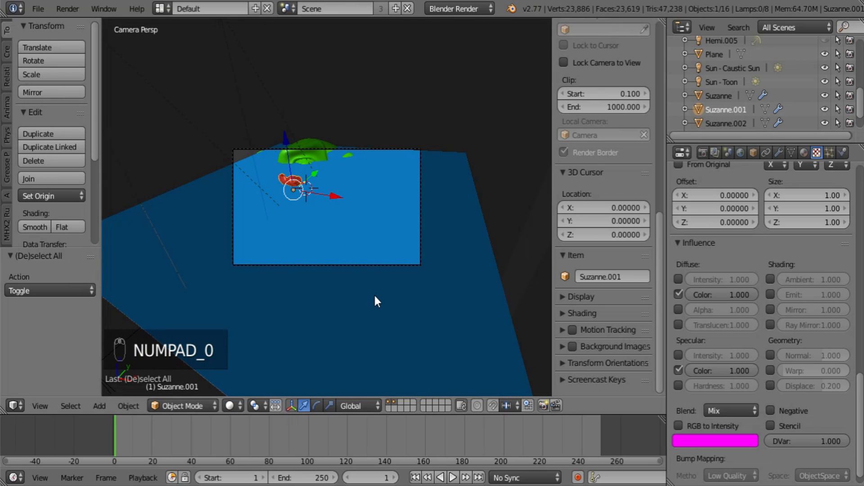
key(F12)
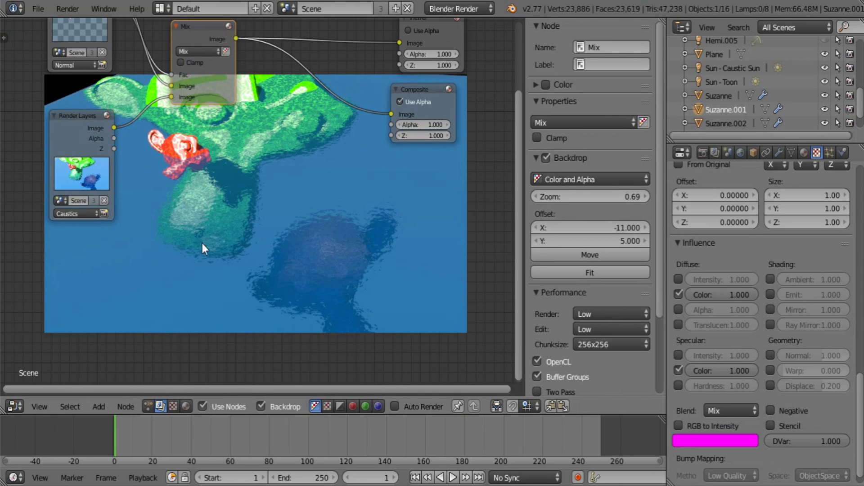
middle_drag(255, 319, 222, 212)
scroll(222, 212, up, 2)
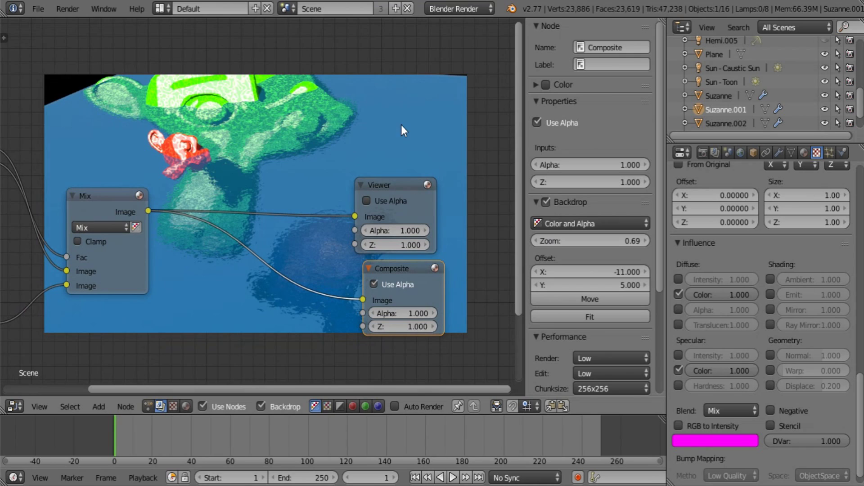
Return to the 3D view and select the Sun - Caustic Sun lamp
click(14, 406)
click(27, 397)
scroll(231, 222, down, 5)
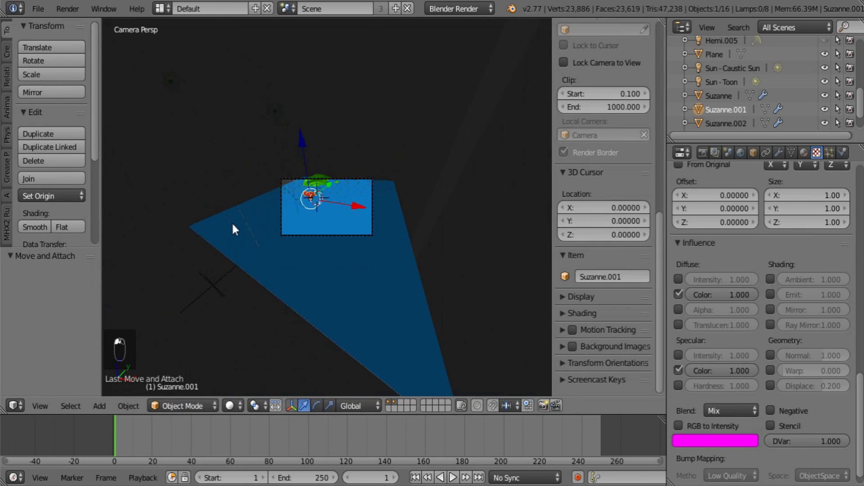
scroll(315, 221, up, 4)
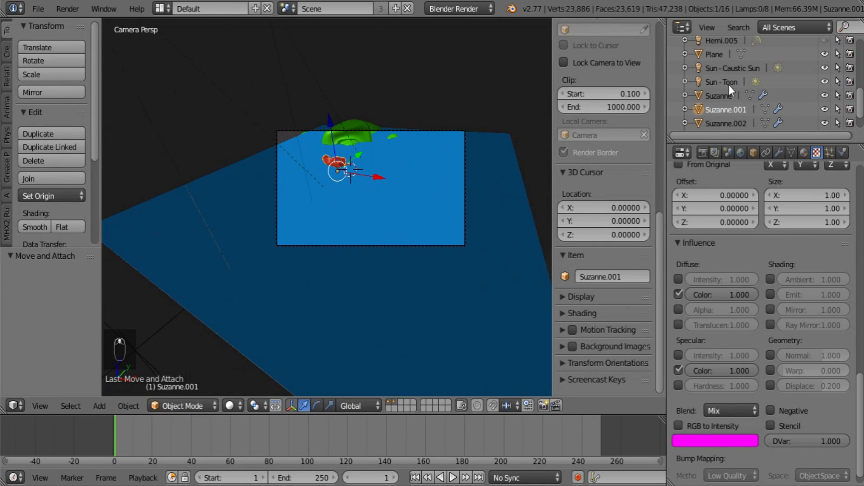
click(737, 68)
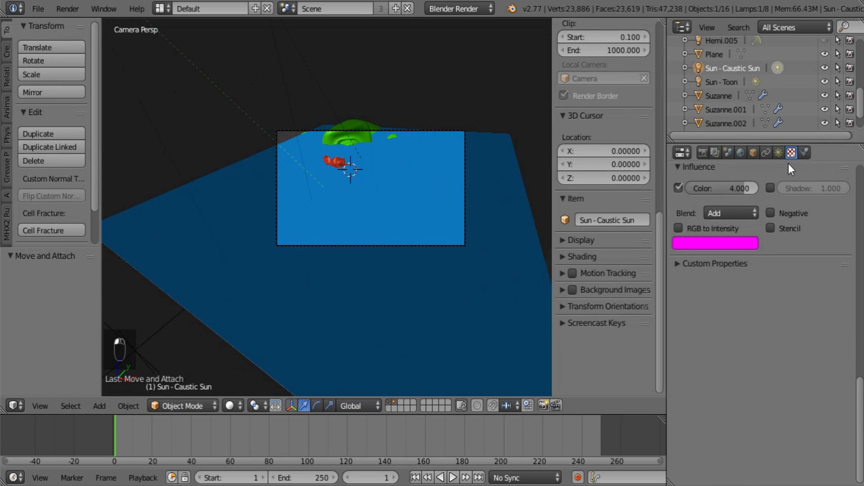
Set the caustic sun texture's mapping size to 1.00 on X, Y and Z and collapse the mapping settings
click(780, 153)
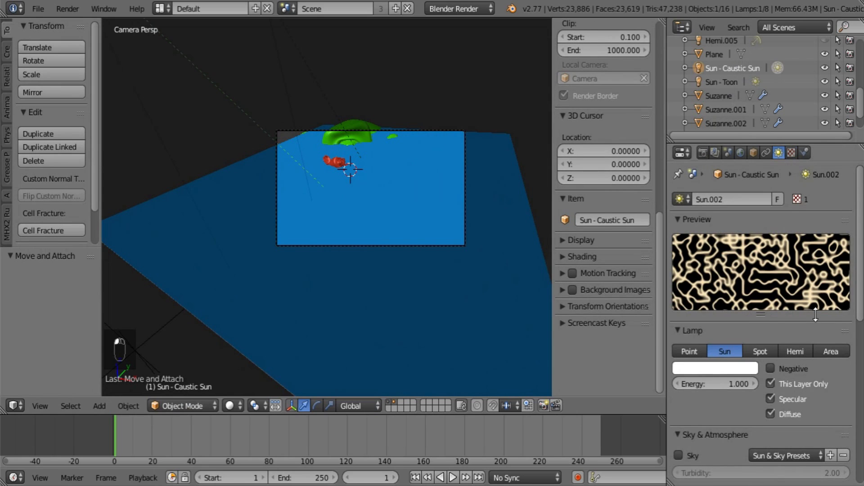
click(753, 152)
click(779, 154)
scroll(761, 294, down, 10)
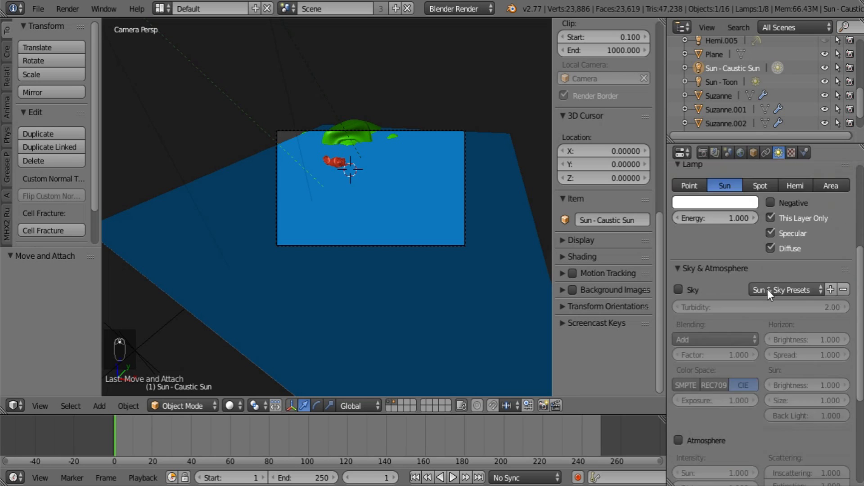
scroll(790, 181, up, 6)
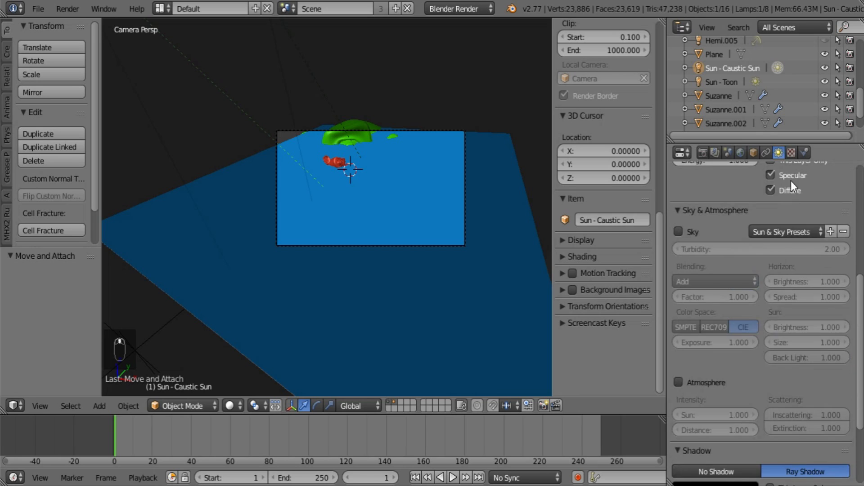
click(791, 154)
scroll(793, 341, up, 10)
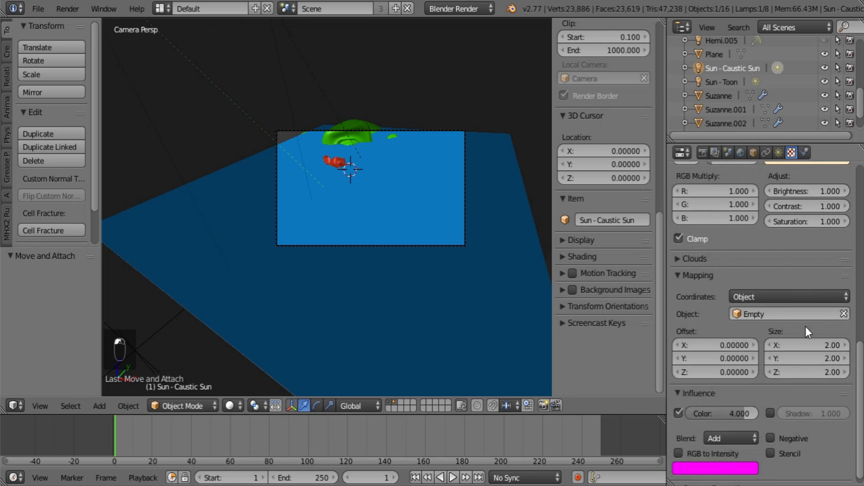
click(812, 343)
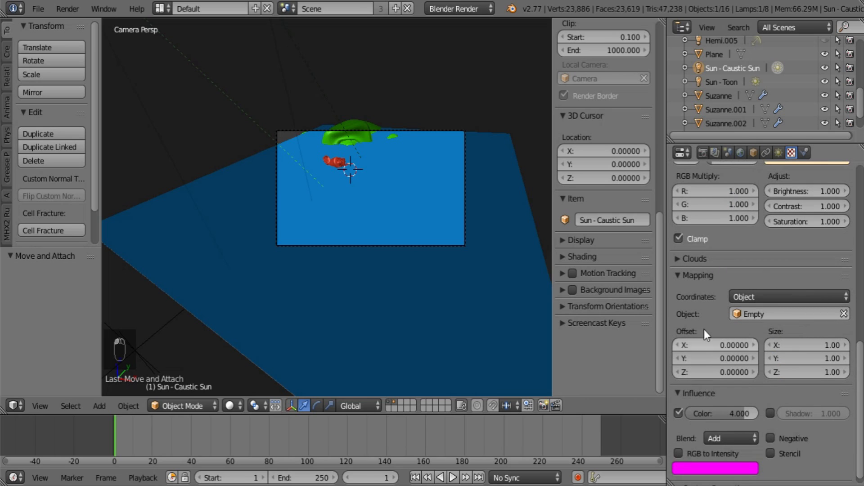
click(695, 278)
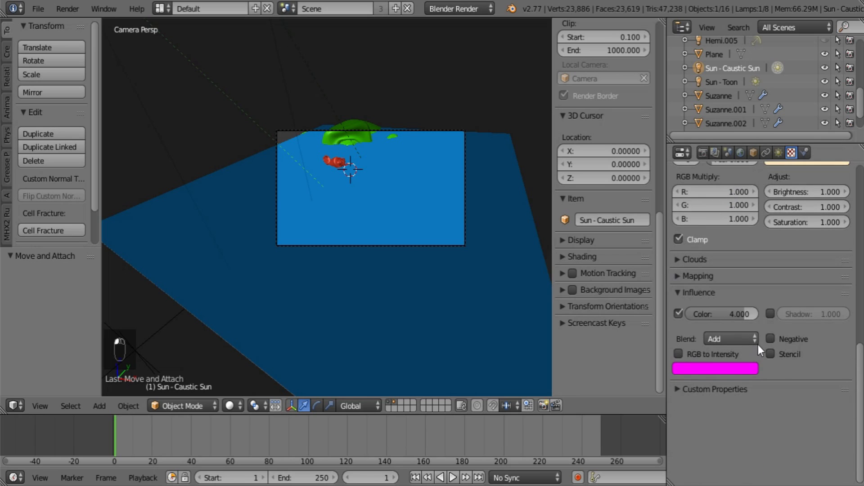
Re-render the scene to check the rescaled caustic pattern on the monkey heads
scroll(824, 358, up, 6)
scroll(779, 374, up, 15)
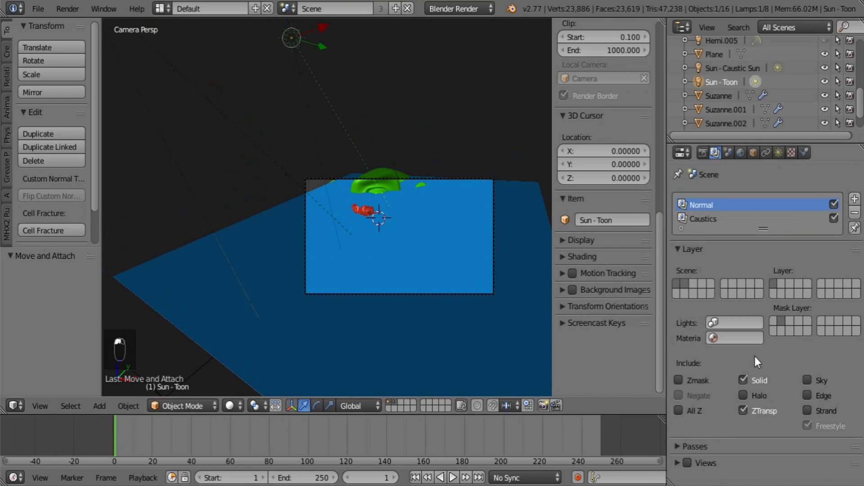
key(F12)
key(Escape)
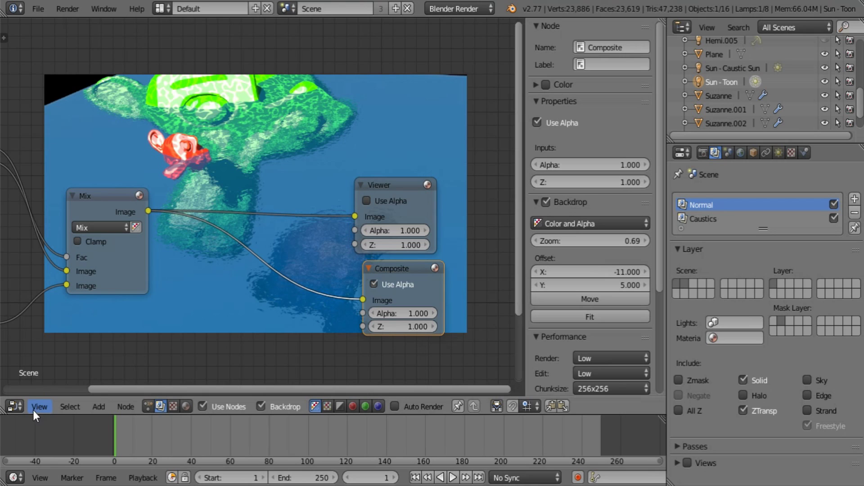
Return to the 3D view, select the water surface plane and lower it about 0.069 along global Z
click(14, 407)
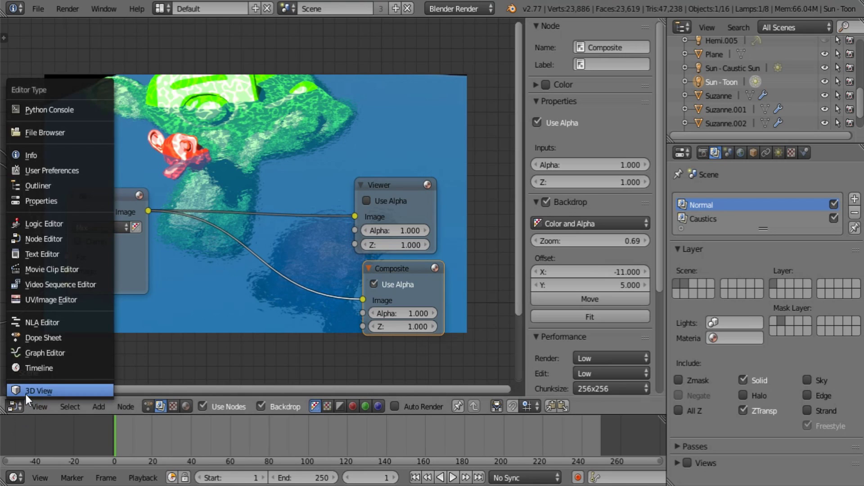
click(25, 395)
right_click(344, 206)
middle_drag(410, 218, 363, 206)
scroll(359, 205, up, 3)
middle_drag(324, 181, 278, 112)
key(g)
key(z)
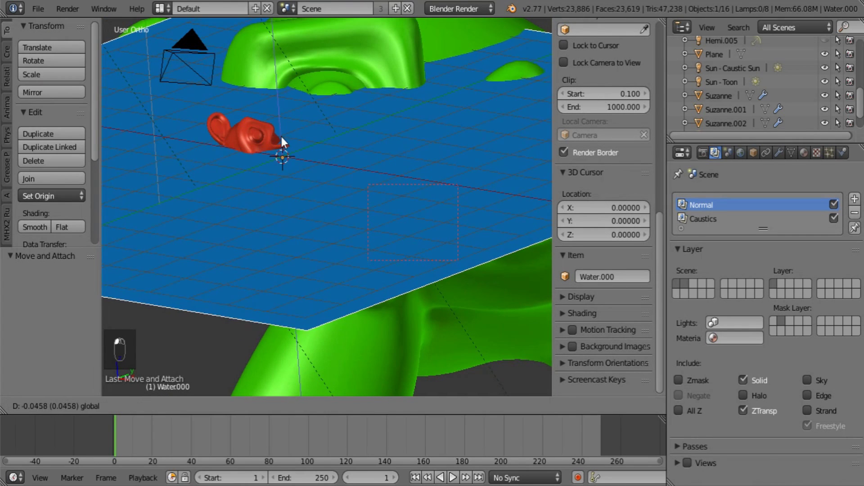
click(282, 151)
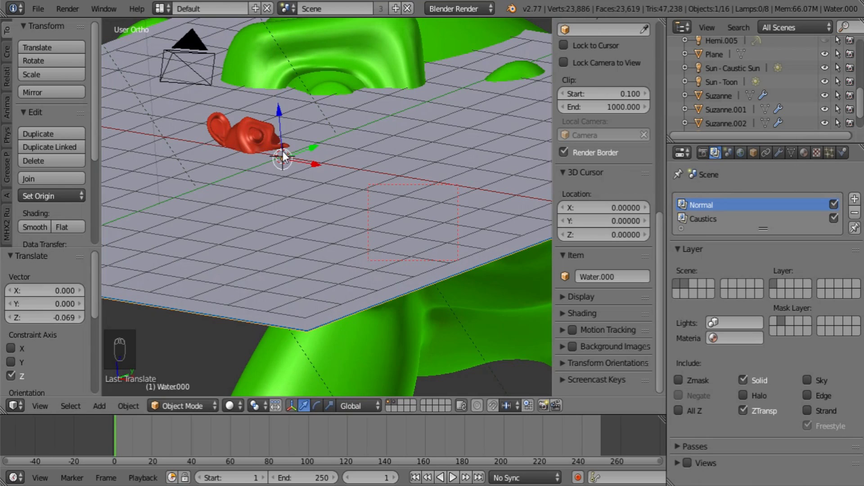
Re-render the scene with the lowered water surface and disable Use Alpha on the Composite node
key(F12)
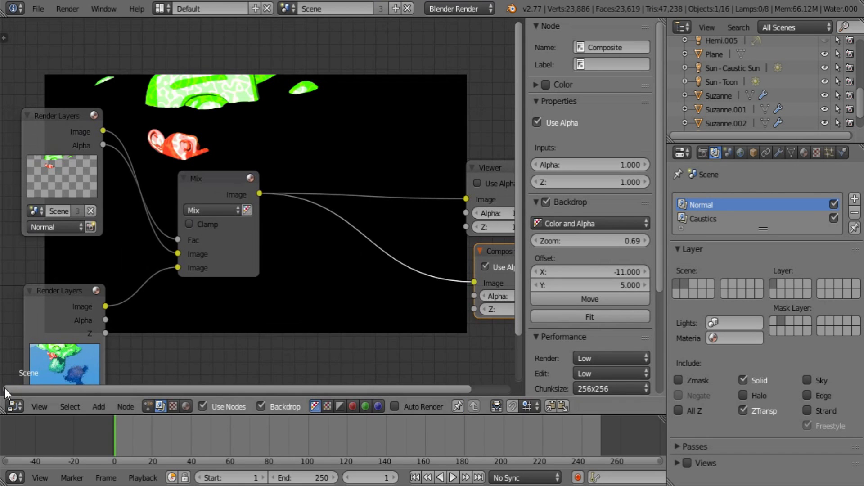
click(15, 404)
click(32, 389)
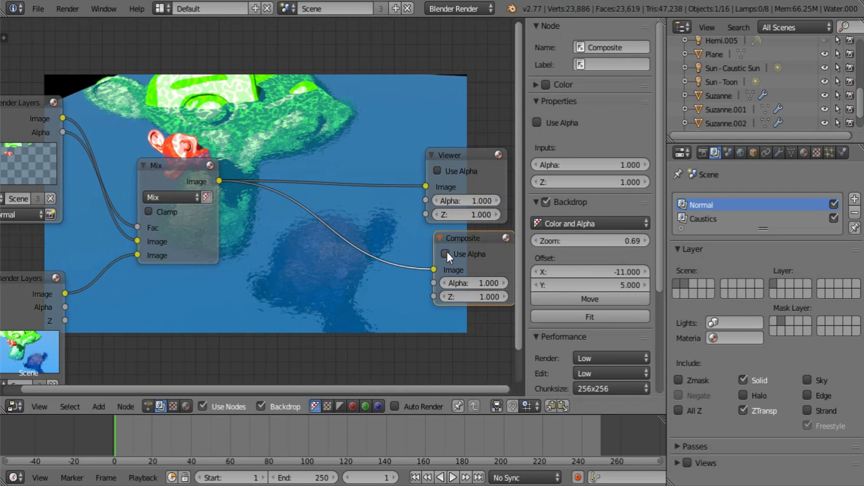
click(452, 159)
Move the Caustics Render Layers node up beneath the Normal one and add a second Viewer node
middle_drag(23, 294, 153, 281)
drag(154, 280, 149, 230)
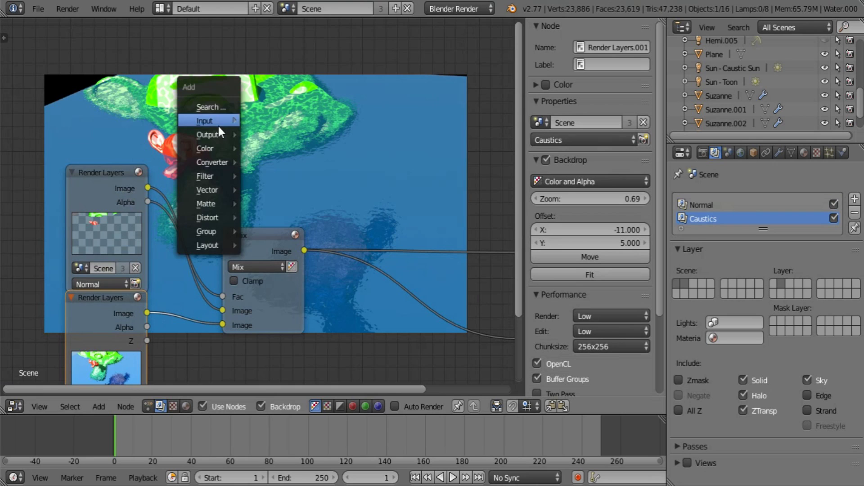
mouse_move(236, 134)
click(270, 148)
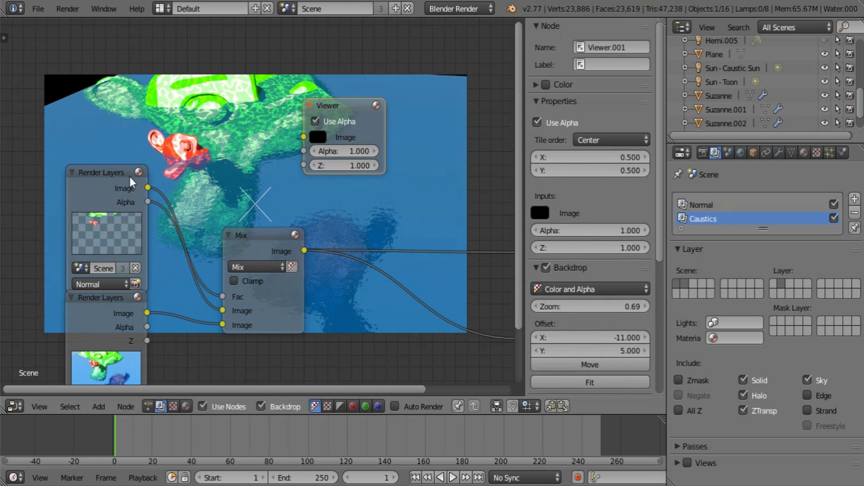
Preview the Normal render layer's Image and Alpha outputs in the second Viewer node with Use Alpha off, moving the Mix node aside
click(130, 177)
drag(149, 189, 313, 131)
click(316, 121)
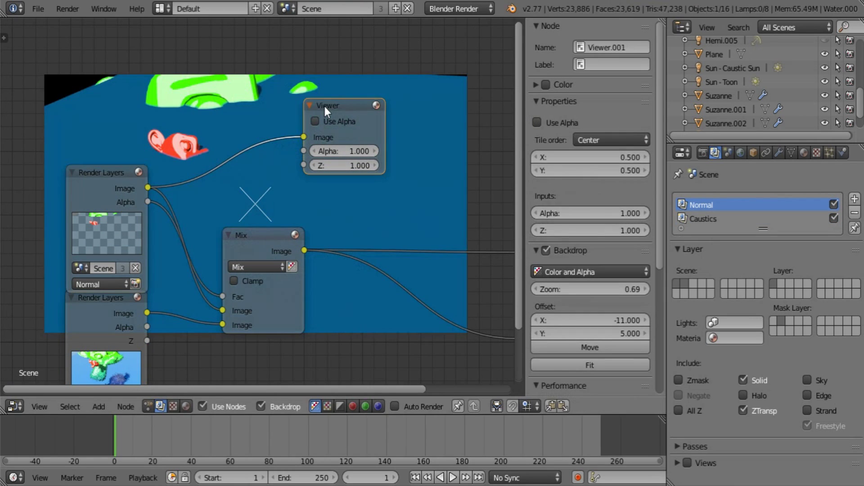
drag(268, 237, 409, 206)
drag(370, 256, 307, 134)
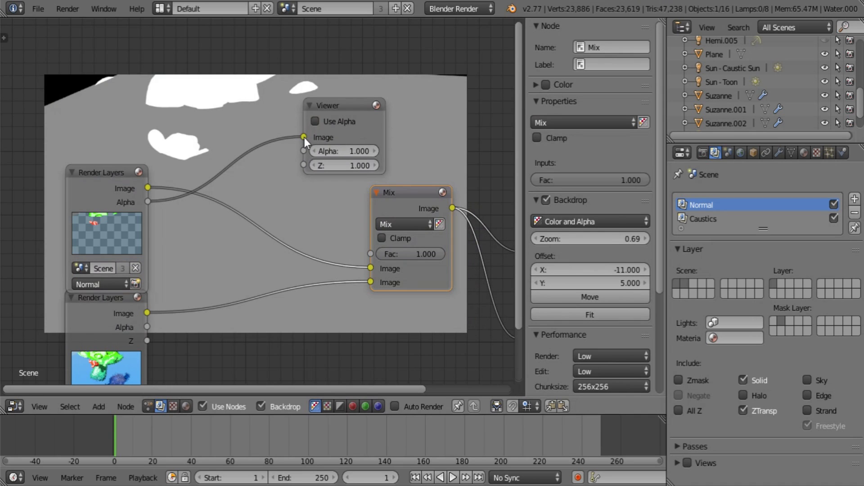
Reconnect the Normal layer's Alpha to the Mix factor, swap the two Mix image inputs, and delete the extra Viewer node
drag(303, 137, 372, 281)
ctrl+scroll(373, 281, down, 6)
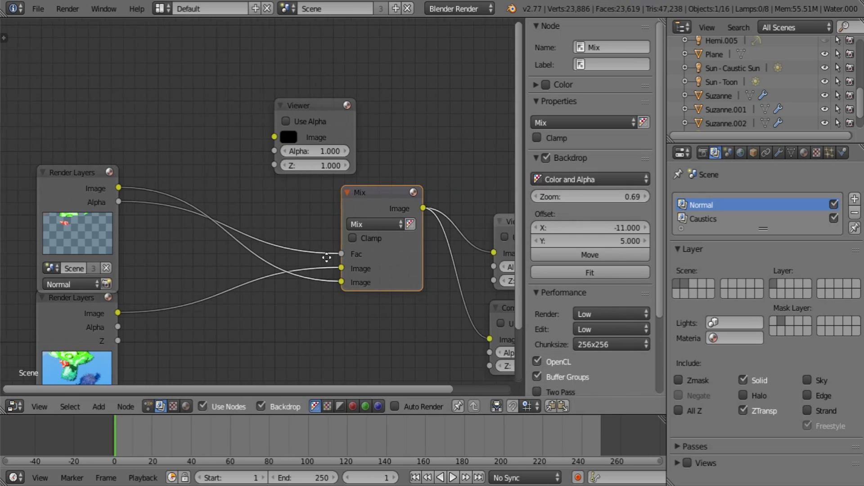
click(400, 225)
middle_drag(291, 255, 359, 218)
key(x)
middle_drag(360, 266, 272, 287)
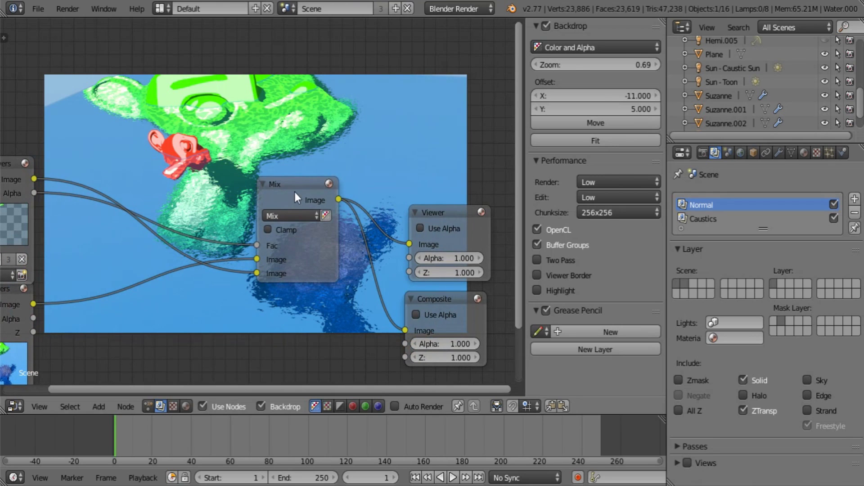
Arrange the Mix, Viewer and Composite nodes closer together and view the backdrop image clear of them
drag(295, 192, 241, 217)
drag(449, 213, 427, 186)
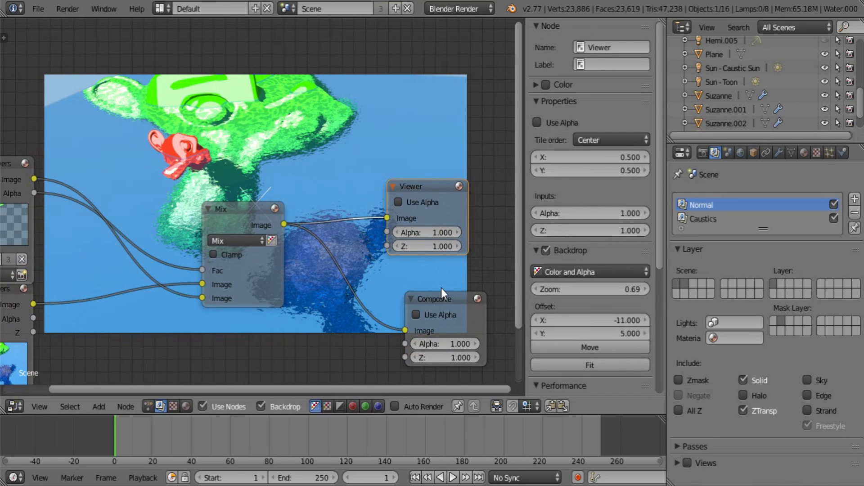
click(464, 325)
drag(448, 300, 433, 269)
drag(438, 189, 398, 183)
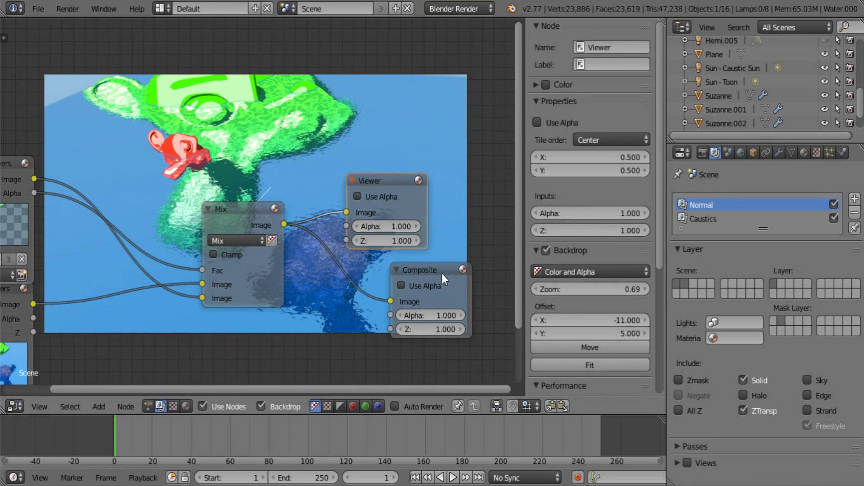
drag(442, 273, 398, 273)
middle_drag(326, 313, 302, 251)
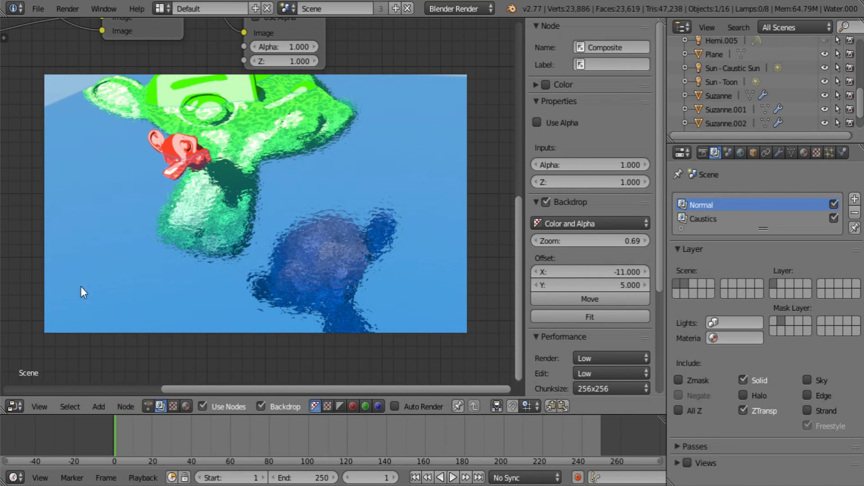
In the 3D view, select the caustic water plane Water.001, set its texture mapping size to 1.00 on all axes, and re-render
click(20, 407)
click(23, 393)
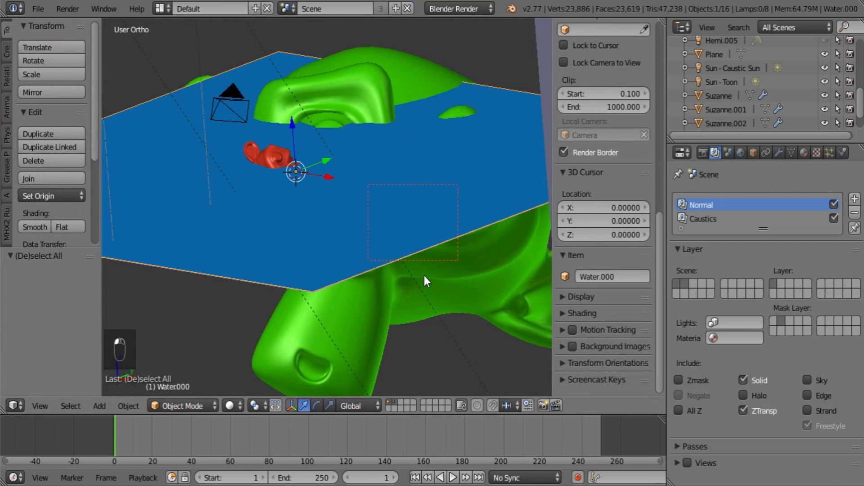
right_click(467, 178)
click(816, 153)
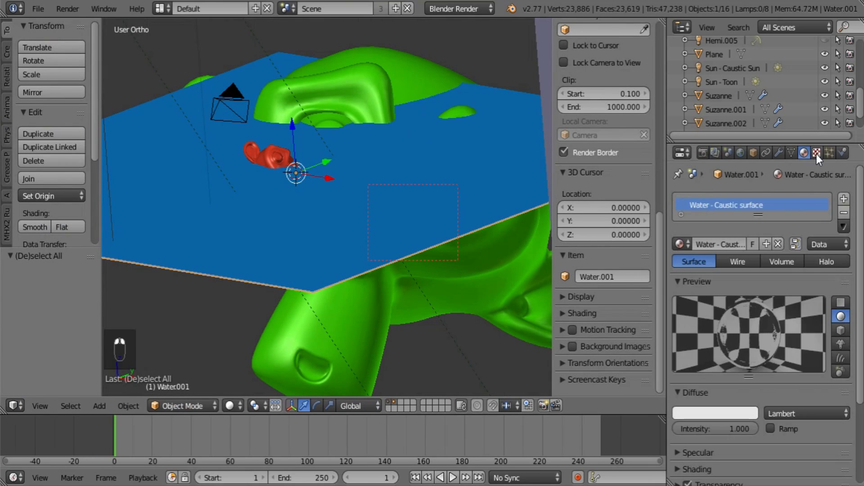
click(817, 153)
drag(859, 220, 860, 385)
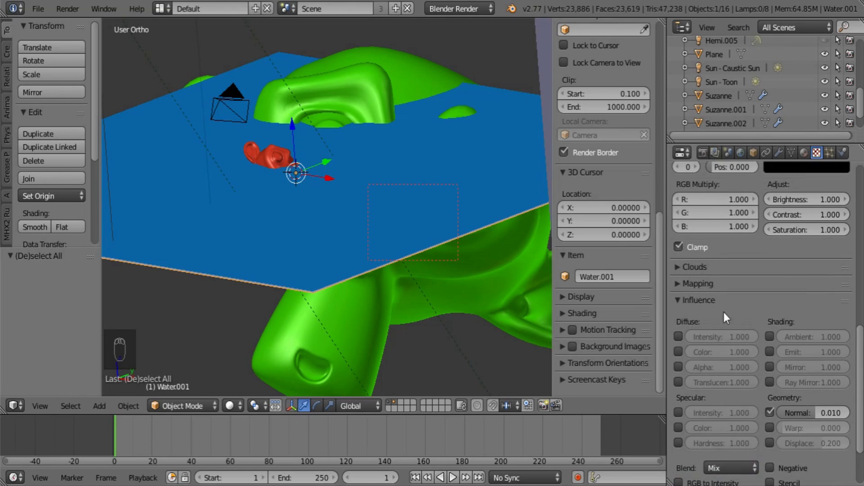
click(709, 290)
click(807, 388)
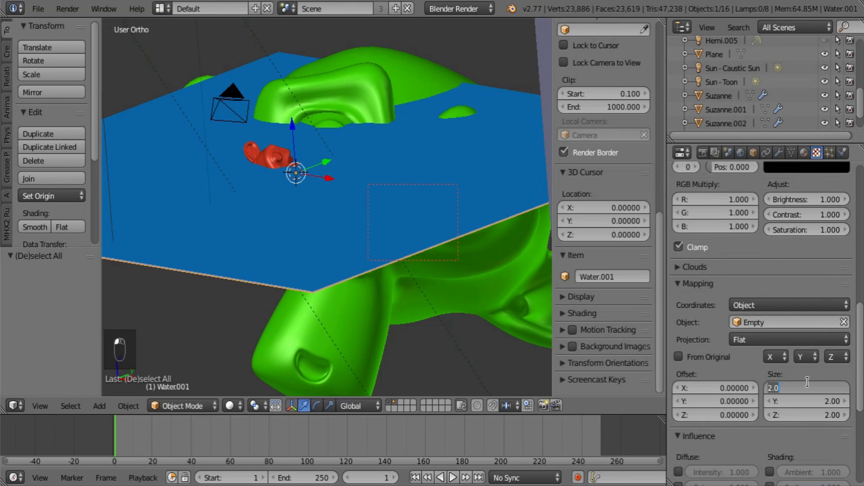
text(1)
key(Return)
key(F12)
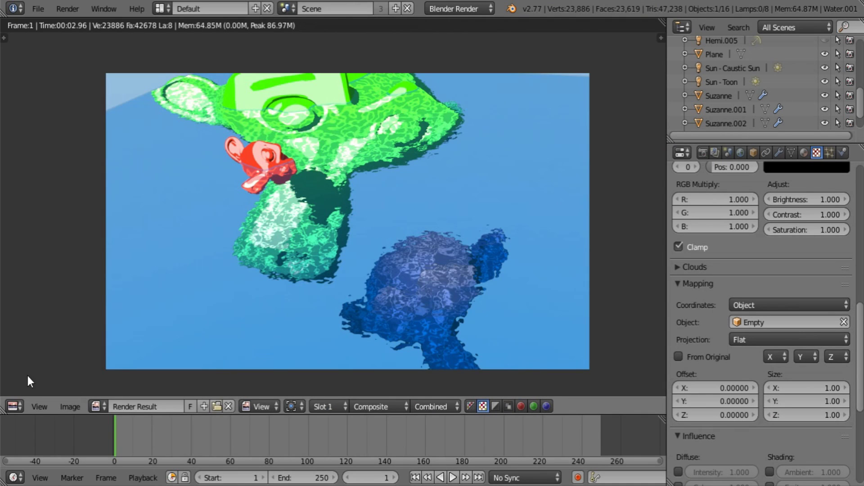
Return to the 3D view and add a mesh plane at the 3D cursor
click(15, 406)
click(29, 388)
scroll(376, 279, down, 3)
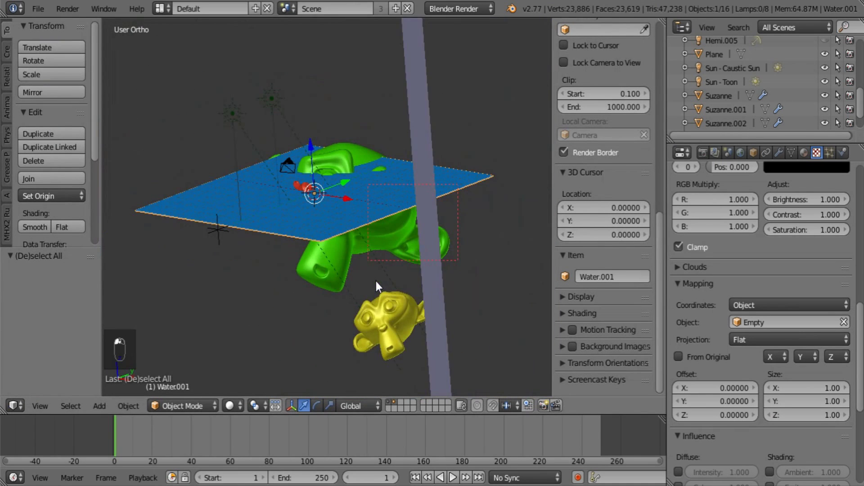
middle_drag(376, 281, 380, 214)
key(shift+a)
mouse_move(465, 248)
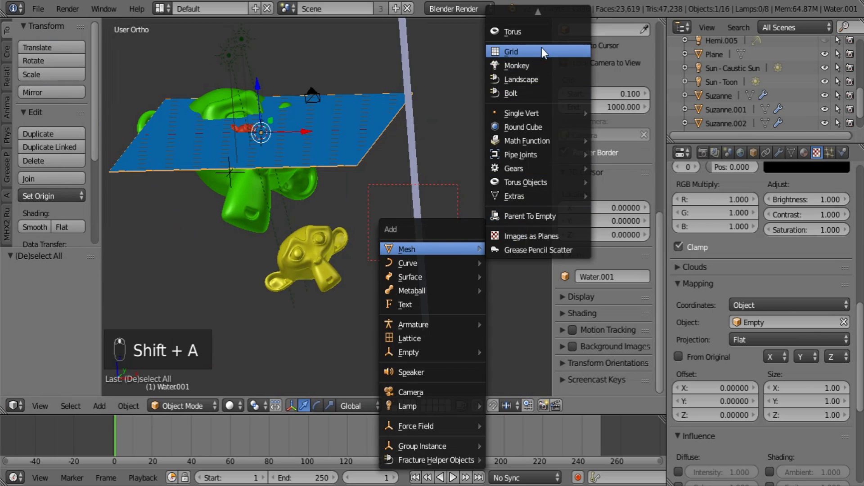
scroll(540, 25, up, 2)
scroll(540, 25, down, 20)
scroll(541, 26, up, 20)
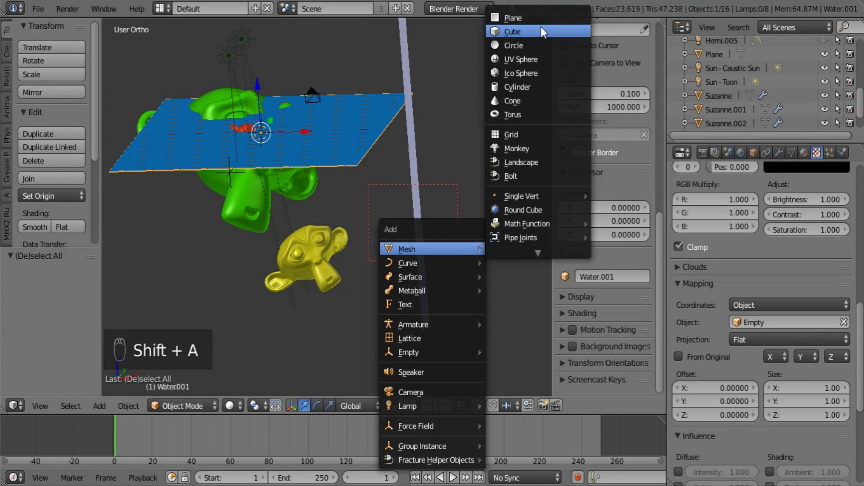
click(534, 21)
Lower the new plane along global Z to below the yellow monkey head and scale it up about 119 times
scroll(333, 203, down, 5)
key(g)
key(z)
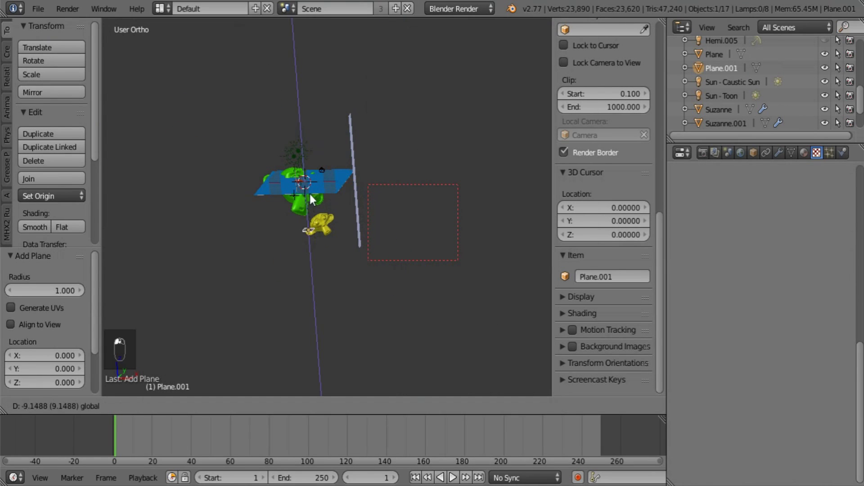
click(320, 208)
key(s)
click(474, 20)
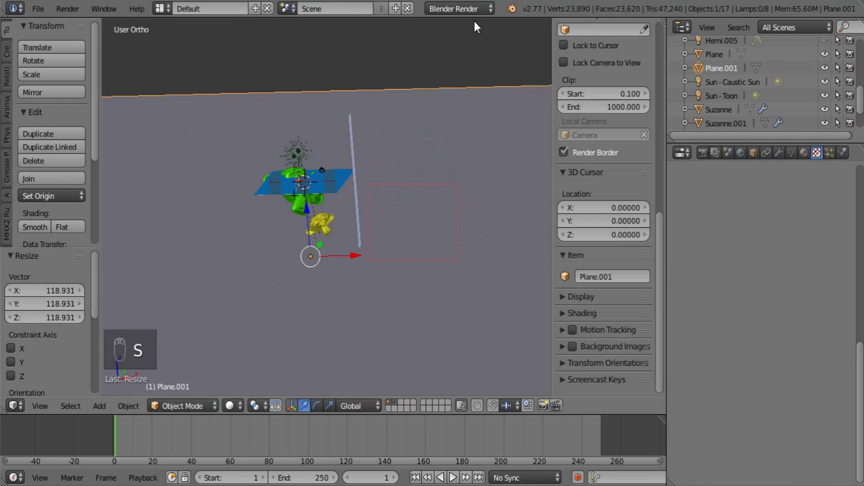
scroll(451, 112, up, 2)
scroll(428, 113, up, 4)
drag(242, 200, 244, 197)
Give the new floor plane a new material and assign the existing blue linear Blend texture to it
click(805, 152)
click(738, 244)
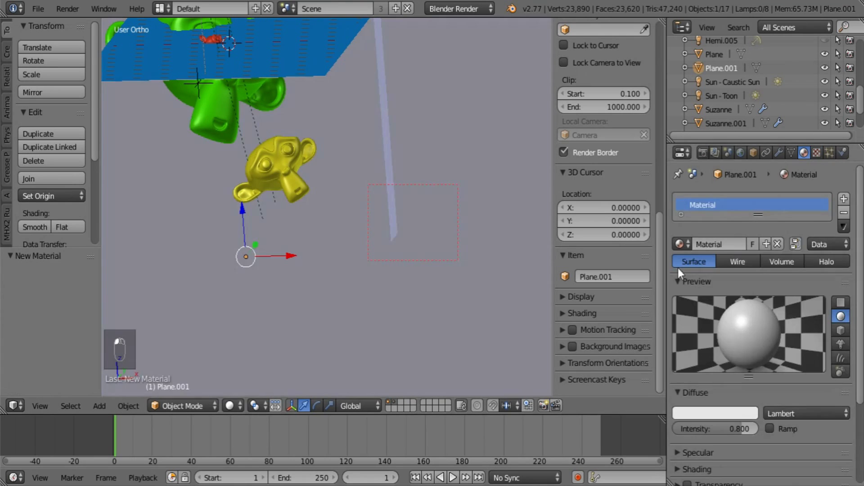
middle_drag(448, 182, 401, 175)
click(817, 152)
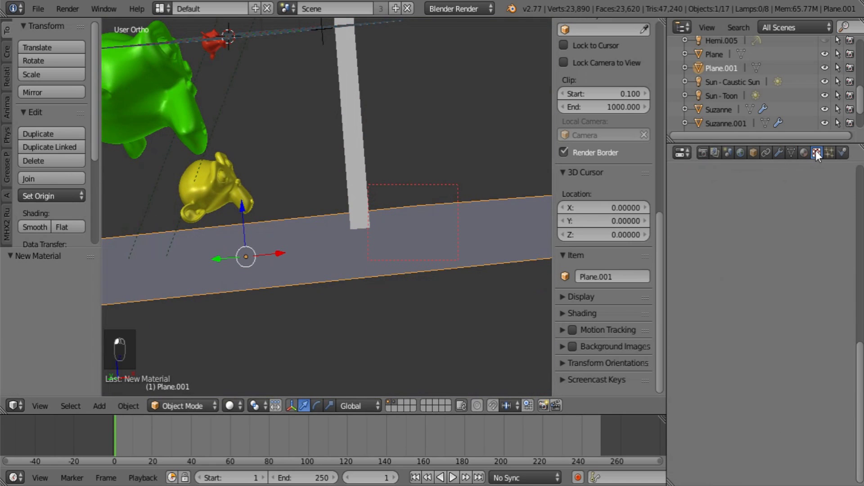
click(684, 351)
click(716, 370)
scroll(779, 358, down, 8)
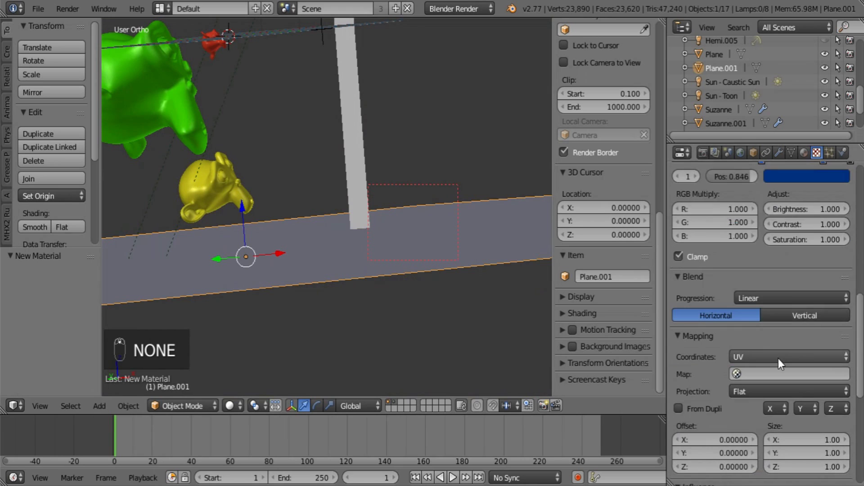
Change the mapping coordinates of the floor plane's Blend texture and re-render the scene
click(790, 353)
click(790, 333)
click(844, 374)
click(465, 131)
scroll(714, 344, down, 5)
key(F12)
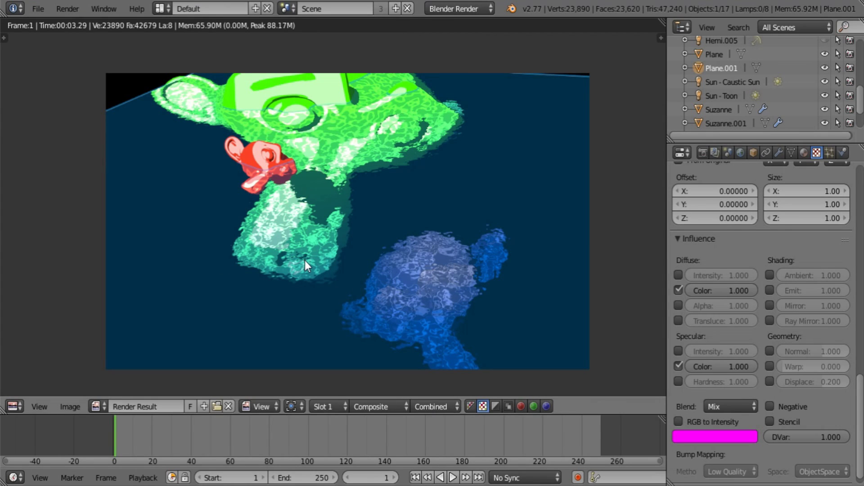
Return to the 3D view, select the Empty beside the water plane and inspect the layout around it
click(13, 406)
click(34, 391)
scroll(212, 203, down, 3)
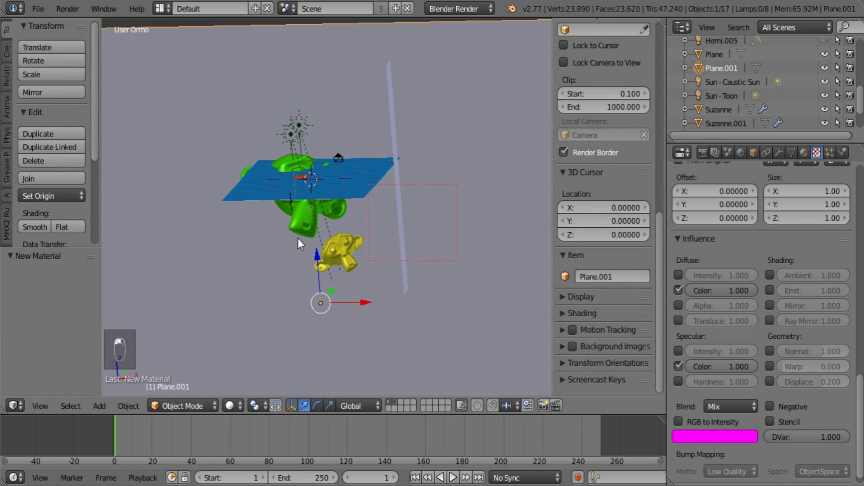
scroll(254, 257, up, 5)
right_click(193, 223)
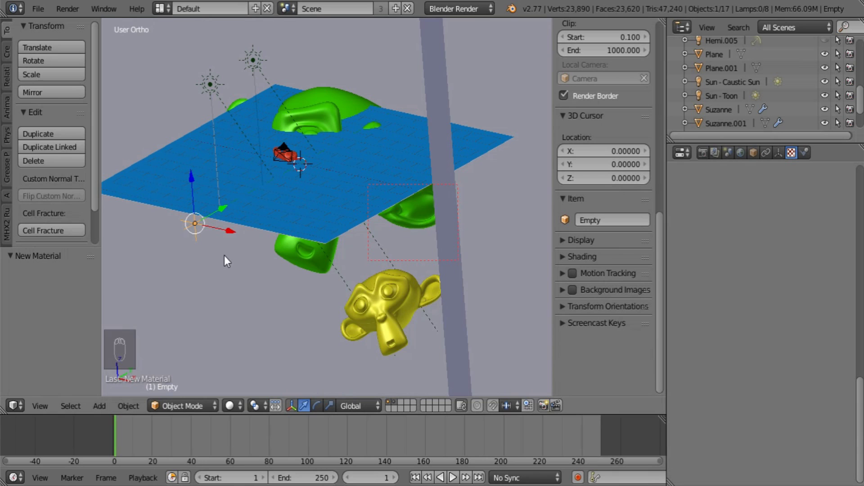
middle_drag(225, 255, 366, 305)
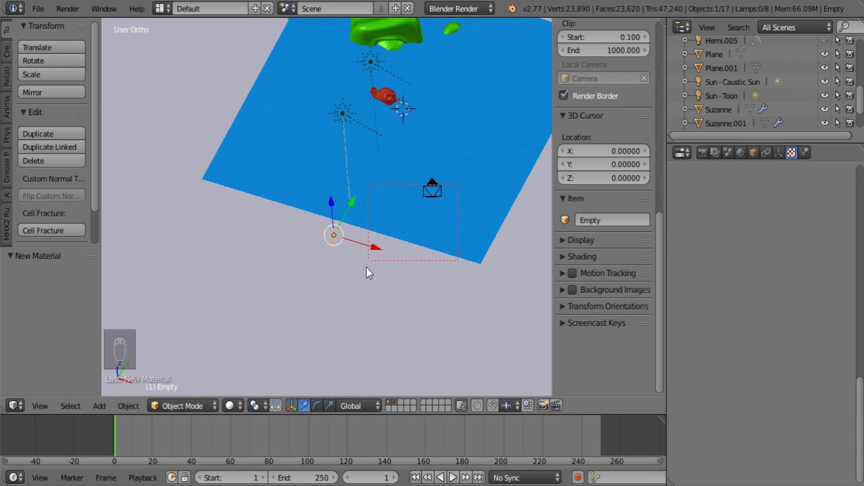
middle_drag(341, 269, 332, 231)
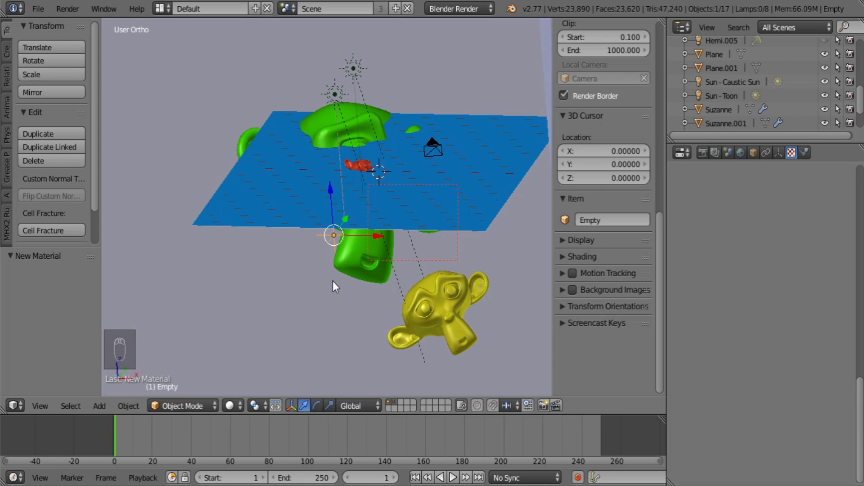
In camera view, select both water planes, Water.000 and Water.001, and scale them up about 2 times while locking global Z
right_click(499, 151)
key(KP_0)
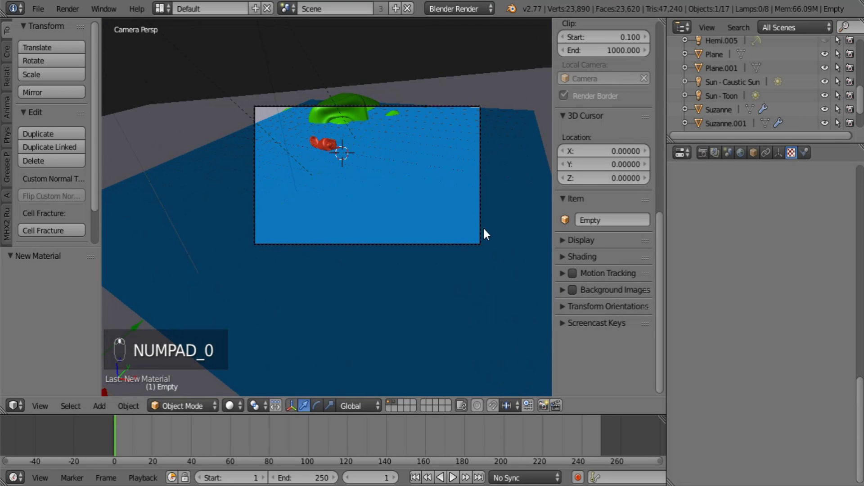
shift+middle_drag(506, 305, 391, 164)
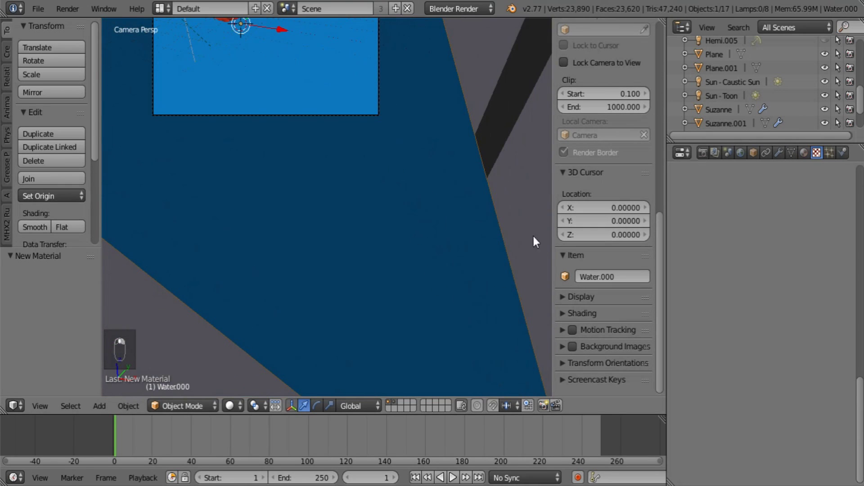
scroll(737, 91, down, 3)
ctrl+click(712, 123)
scroll(450, 179, down, 4)
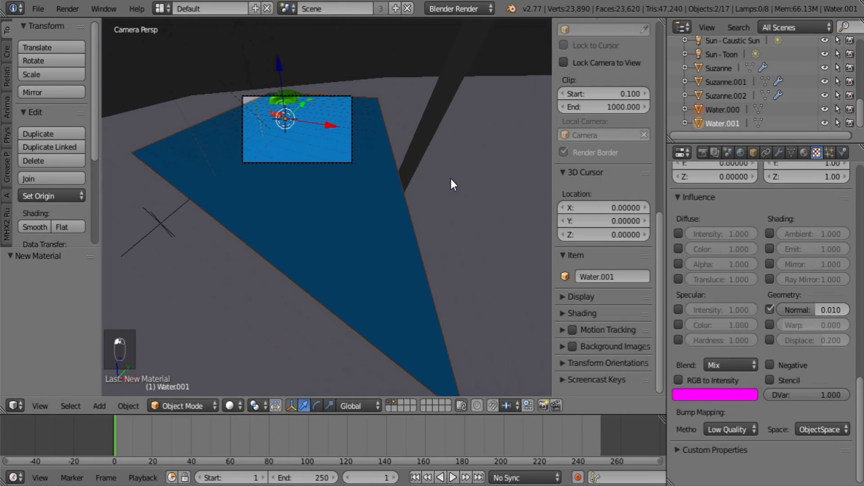
key(s)
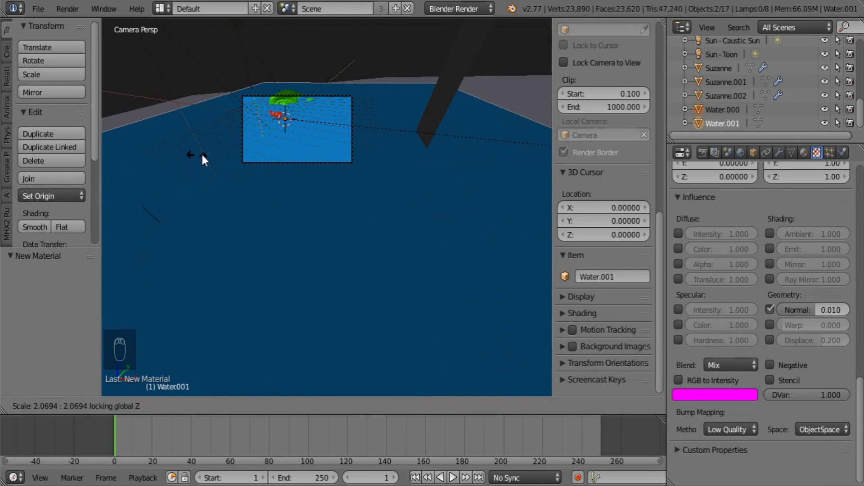
click(226, 153)
Apply rotation and scale to both water planes, deselect everything and re-render the scene
key(ctrl+a)
click(212, 194)
scroll(220, 188, up, 2)
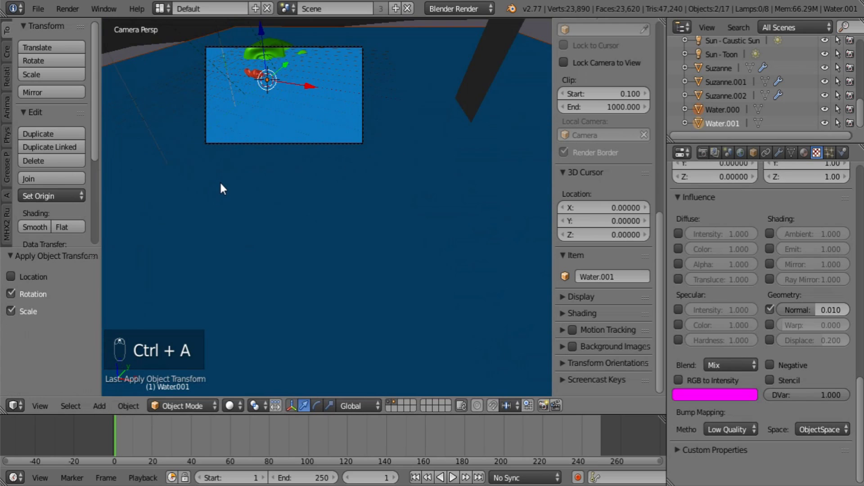
key(a)
key(F12)
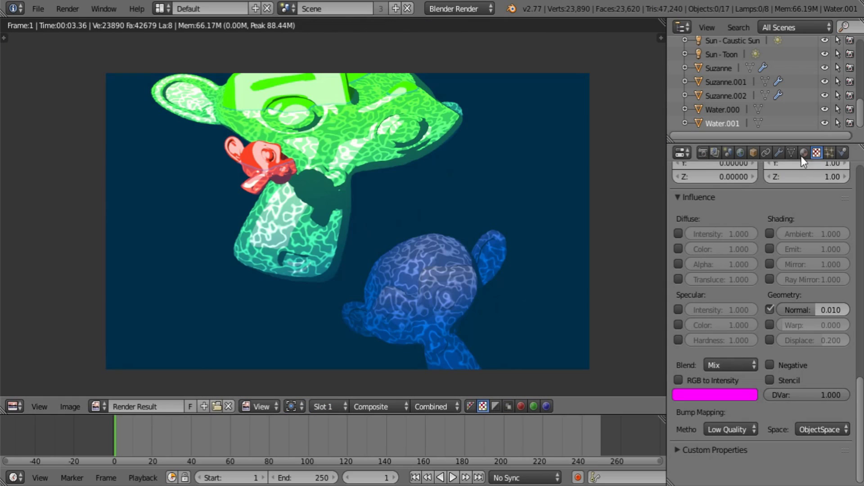
Set the Water.001 texture's Normal influence to 0.1, re-render the scene and return to the 3D view
click(819, 310)
key(BackSpace)
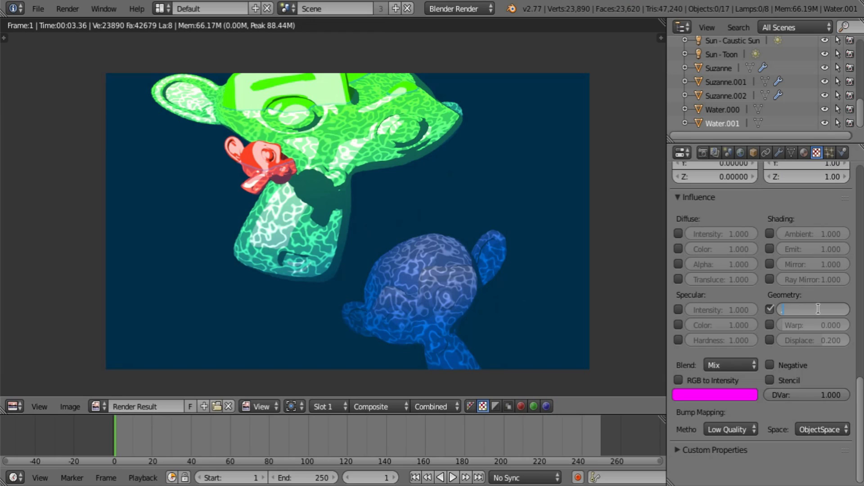
text(.1)
key(Return)
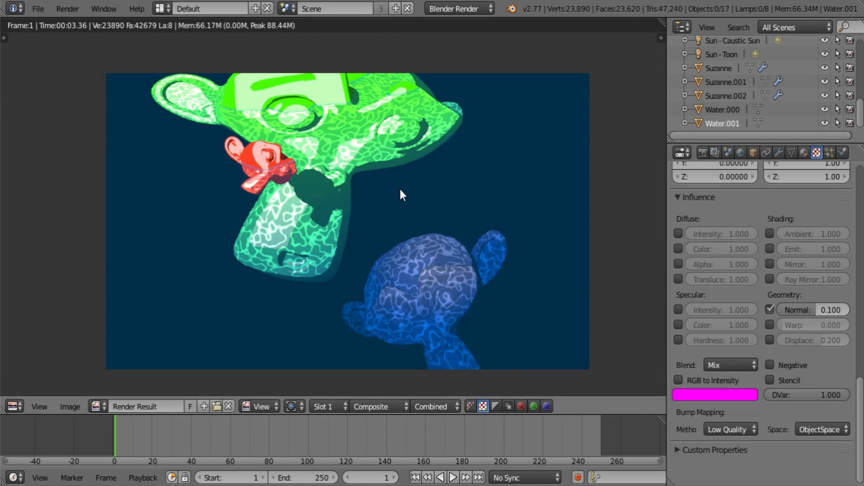
key(F12)
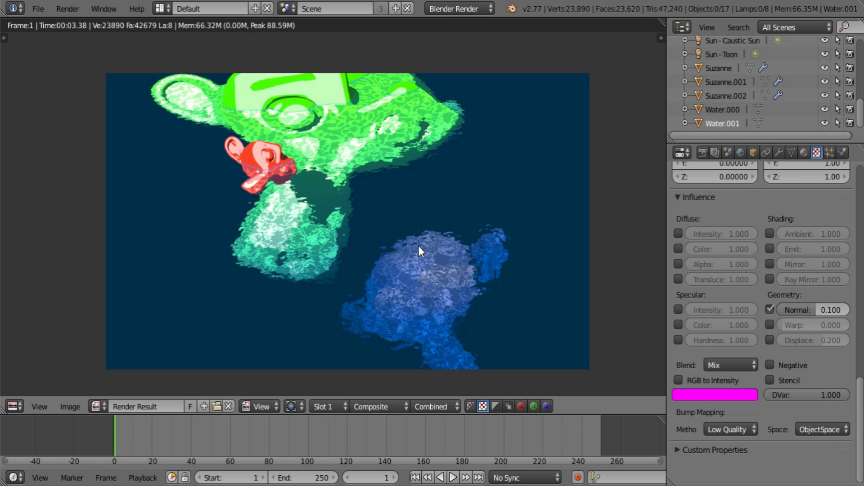
key(Escape)
scroll(397, 242, down, 3)
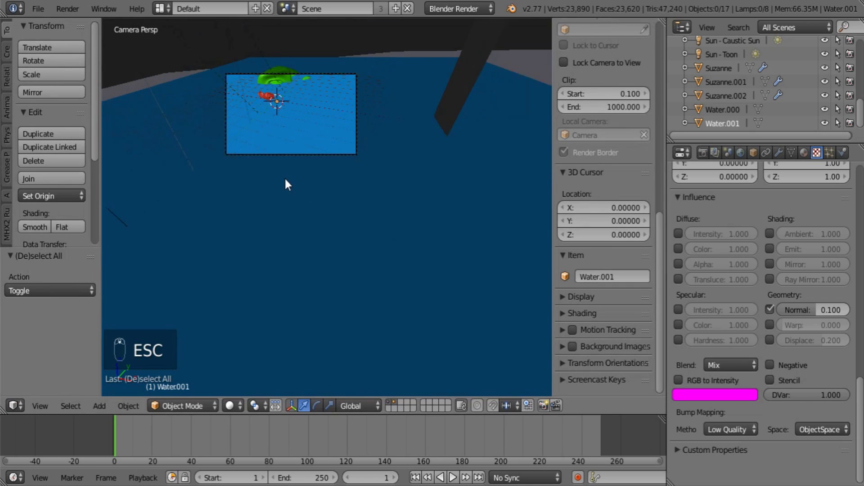
Add a mesh plane to the scene at the 3D cursor
middle_drag(351, 248, 362, 256)
key(shift+a)
mouse_move(355, 185)
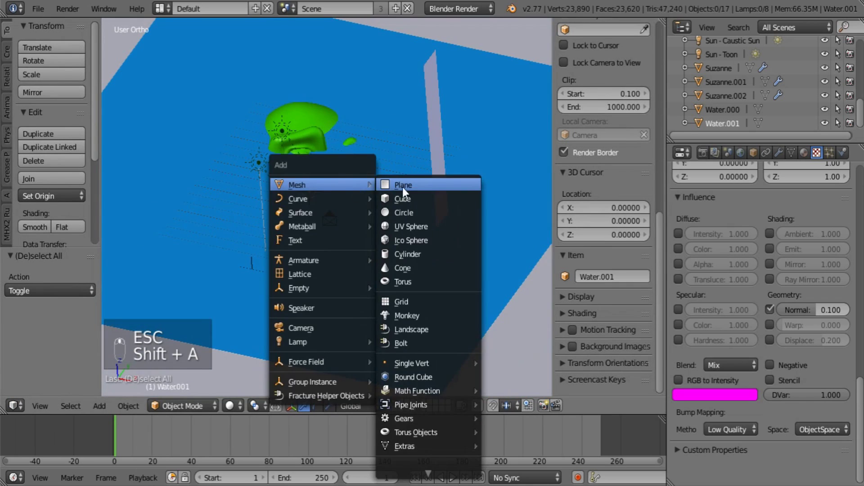
click(403, 187)
middle_drag(379, 198, 354, 196)
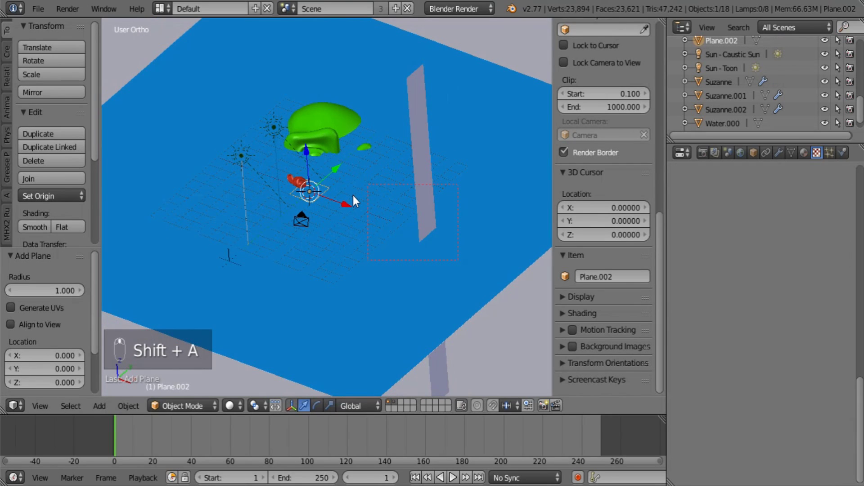
Rotate the new plane 90° so it stands upright behind the water and scale it up about 16.34 times
key(r)
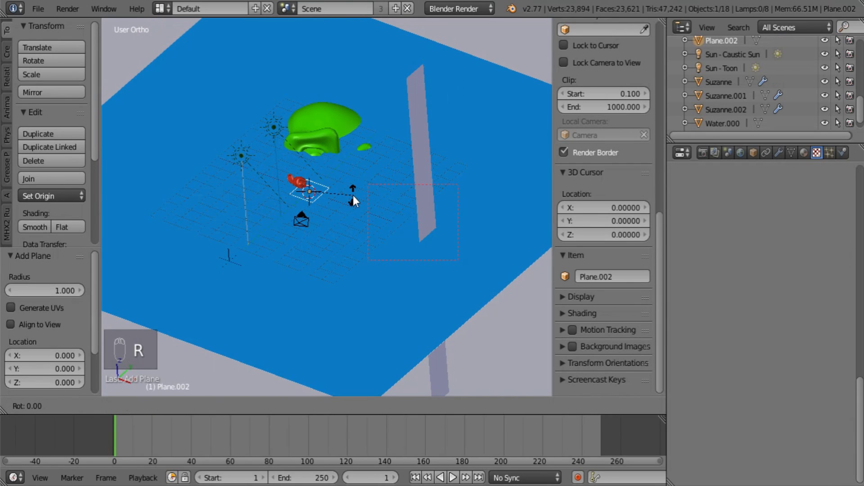
key(y)
key(9)
key(0)
key(Return)
key(r)
key(s)
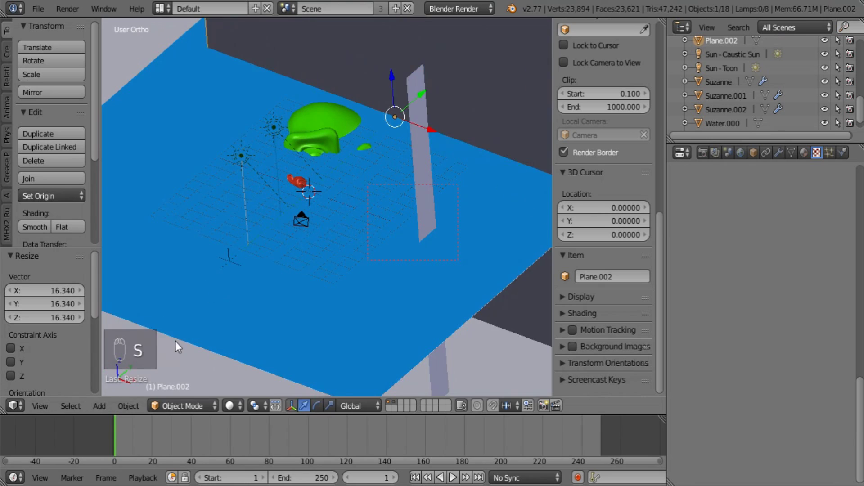
Move the upright plane about -9.886 units along X and widen it about 1.796 times along X, checking it in camera view
key(KP_0)
key(z)
click(381, 234)
key(z)
middle_drag(381, 234, 368, 281)
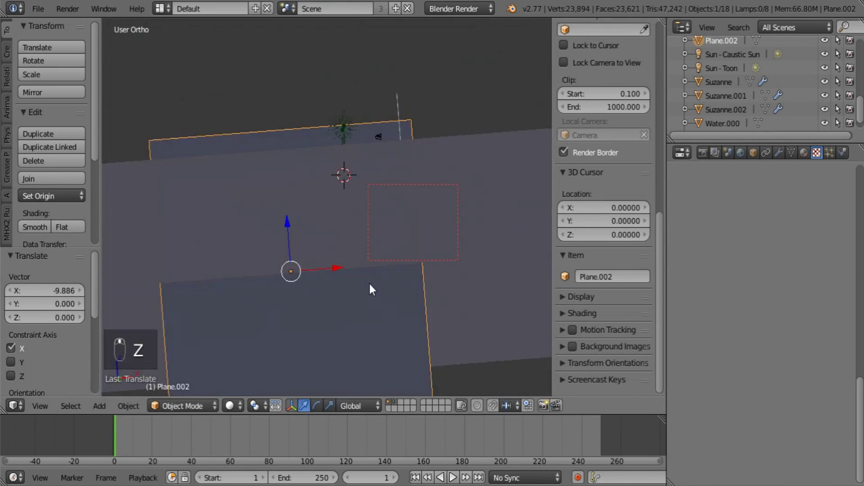
key(s)
click(384, 243)
key(KP_0)
key(z)
key(s)
click(366, 236)
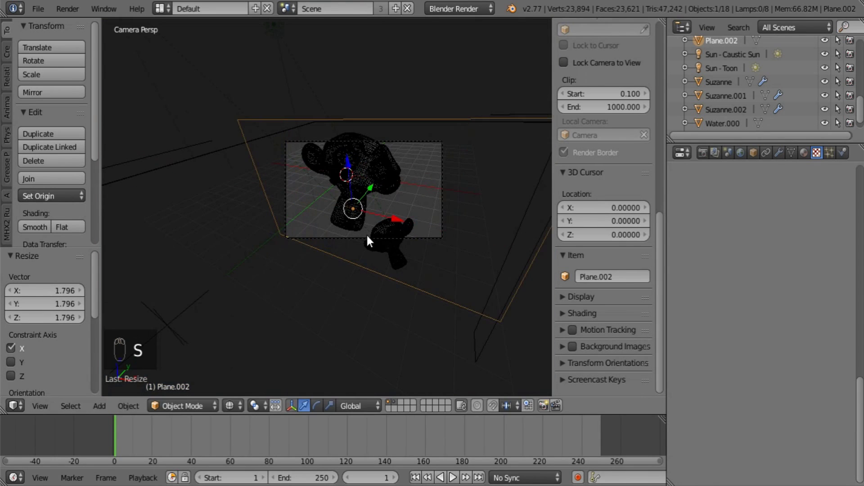
Set the upright plane's diffuse intensity to 1.000, re-render the scene and assign the plane to the first two layers
key(F12)
click(804, 153)
scroll(745, 315, down, 5)
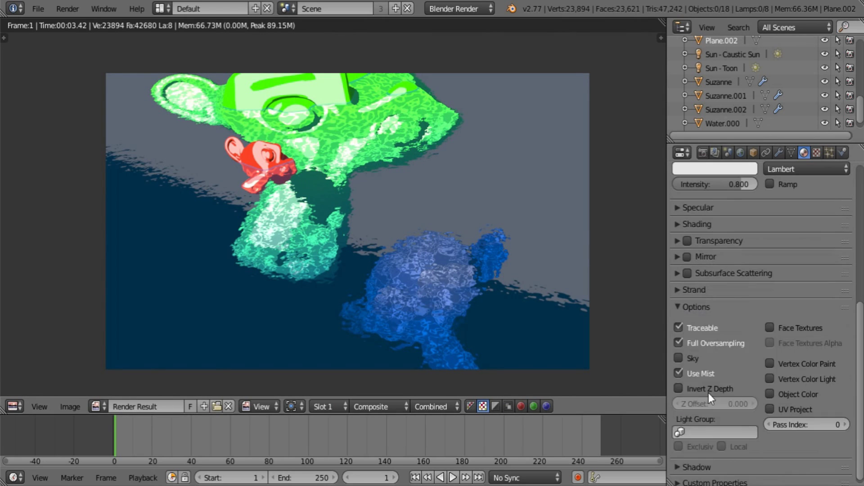
click(698, 286)
click(705, 324)
click(704, 323)
key(F12)
click(14, 407)
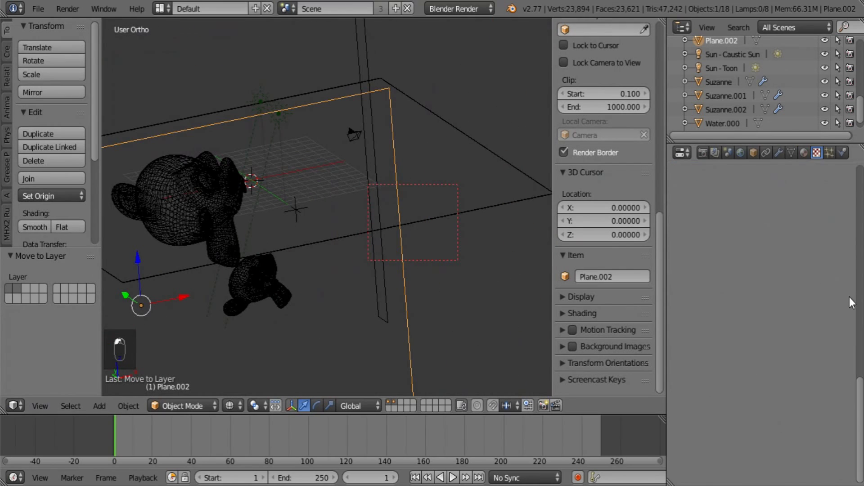
Map the upright plane's Blend Depth texture to the object Plane, re-render the scene and inspect the result
scroll(811, 406, down, 8)
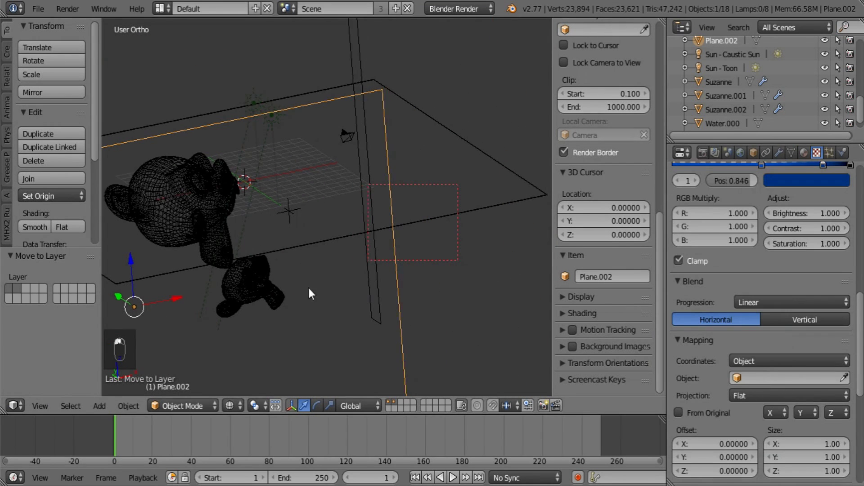
middle_drag(308, 294, 283, 263)
key(F12)
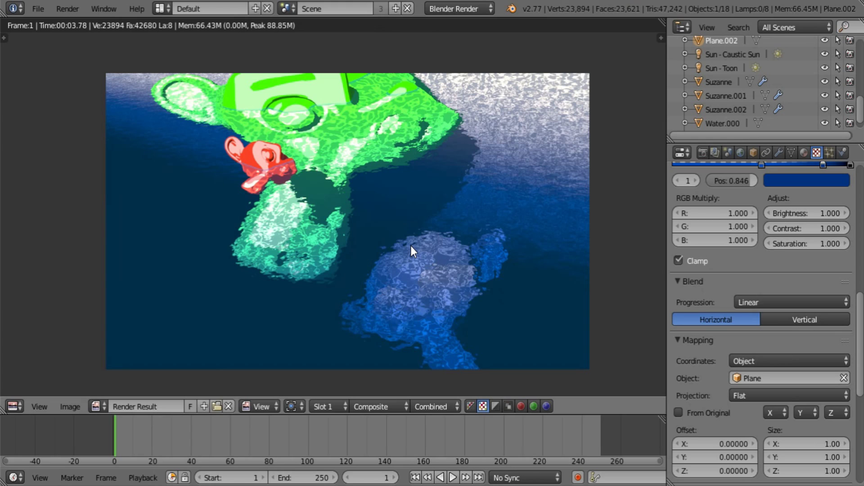
middle_drag(397, 170, 411, 228)
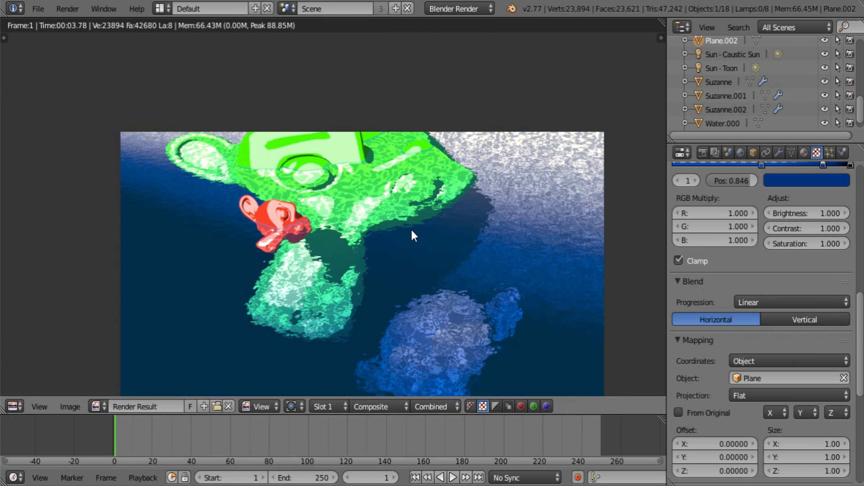
middle_drag(412, 234, 389, 164)
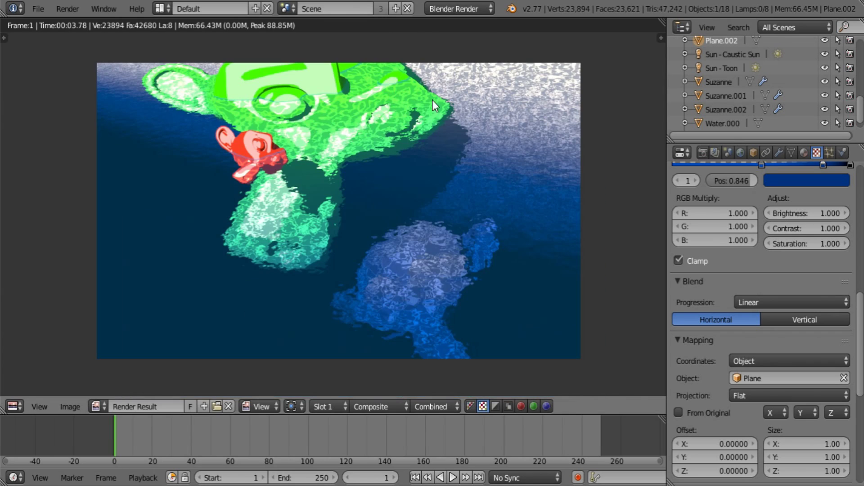
Look over the upright plane's material, return to the solid camera view and select the Water.000 plane
click(804, 152)
scroll(757, 350, down, 3)
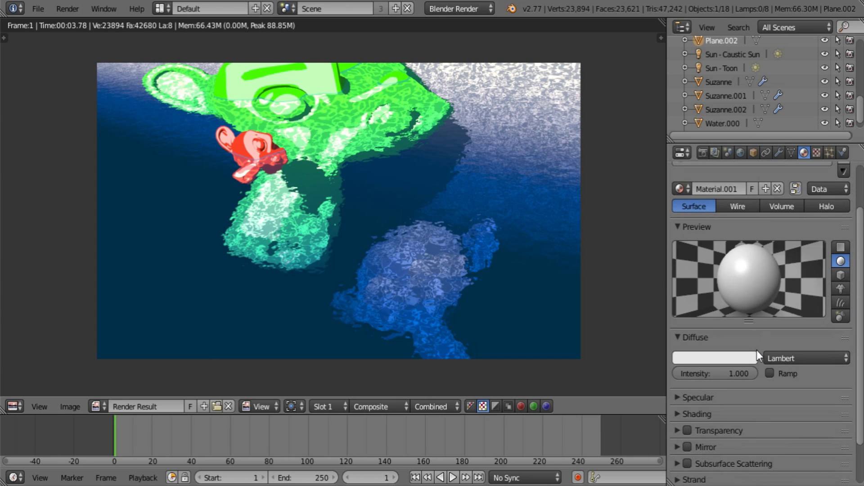
click(14, 406)
click(39, 392)
key(KP_0)
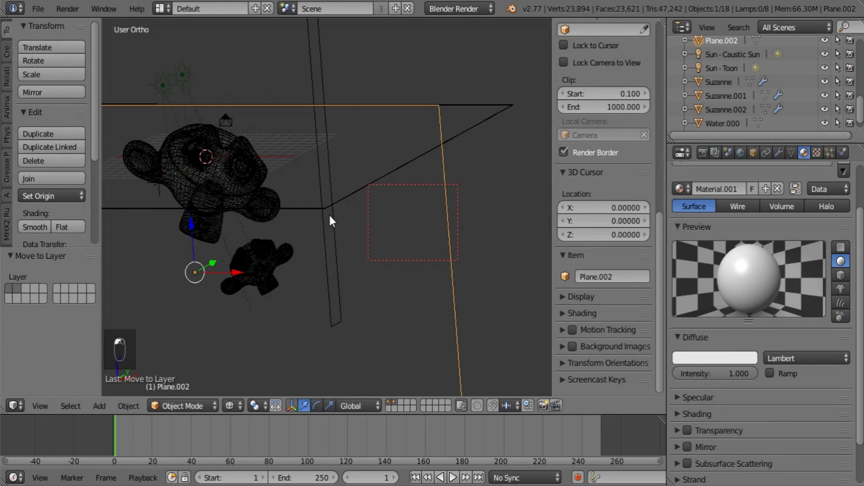
scroll(329, 214, up, 3)
key(z)
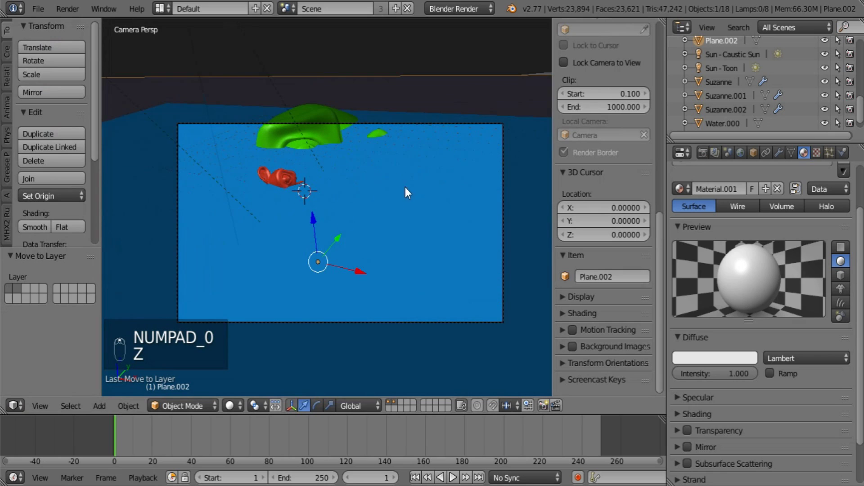
right_click(498, 210)
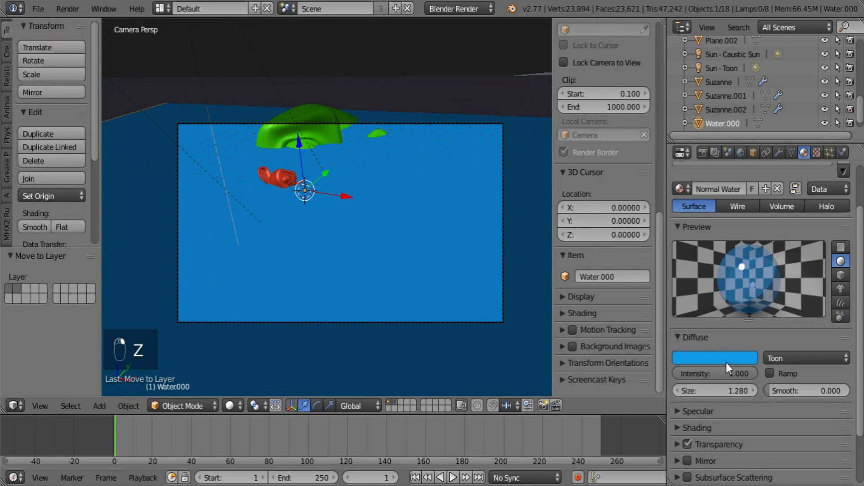
Set the Normal Water material's transparency alpha to 0.95
scroll(726, 363, down, 3)
click(677, 389)
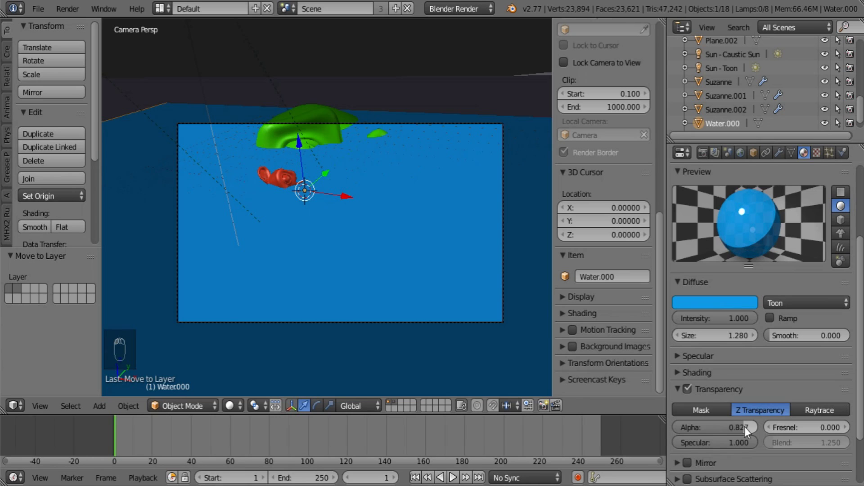
click(727, 428)
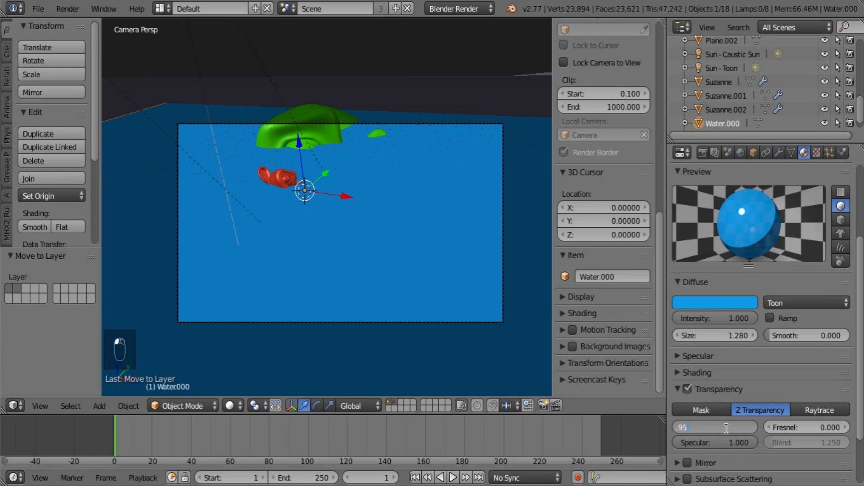
key(Return)
click(670, 389)
Enable Mirror on the Normal Water material with reflectivity 1.000, a maximum distance of 20 and fade-out to Material
click(677, 404)
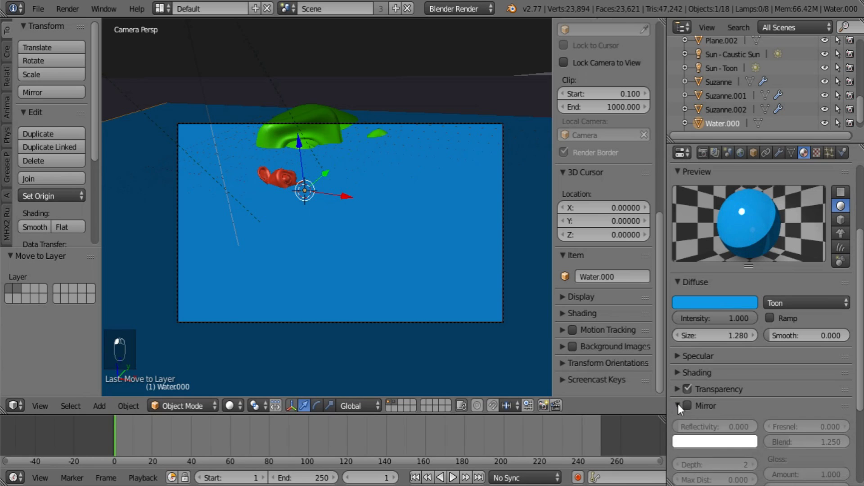
click(687, 406)
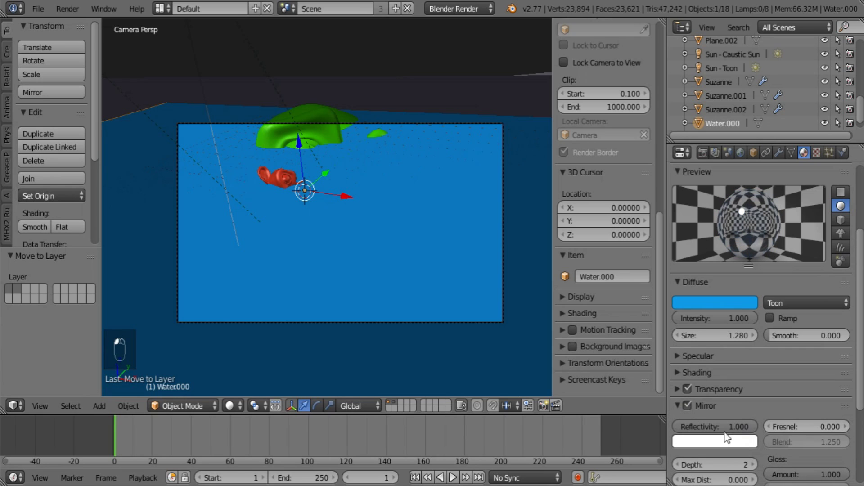
scroll(714, 473, down, 2)
click(711, 452)
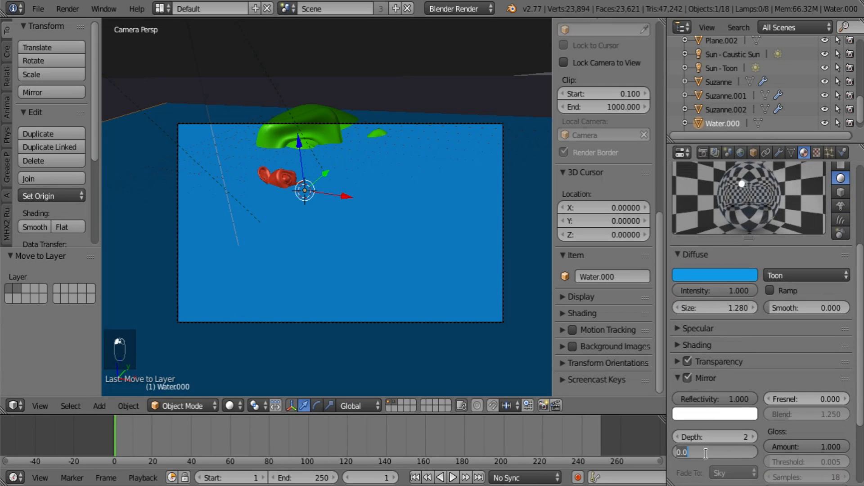
text(20)
key(Return)
click(740, 472)
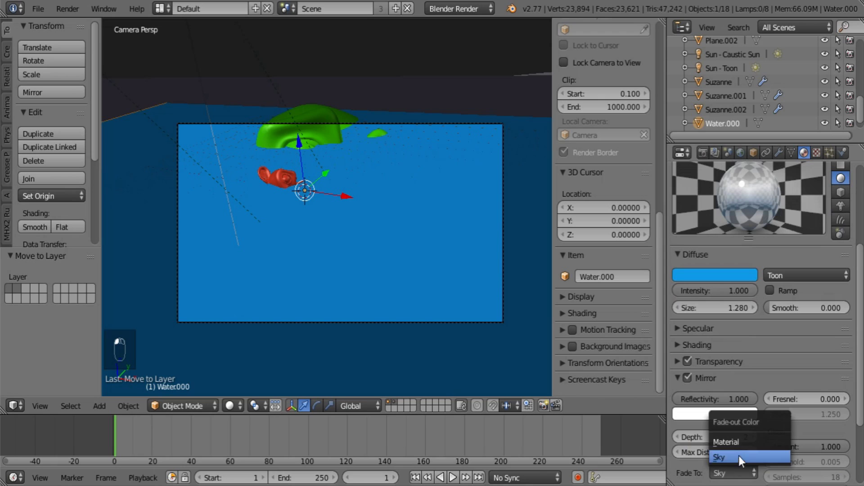
click(737, 442)
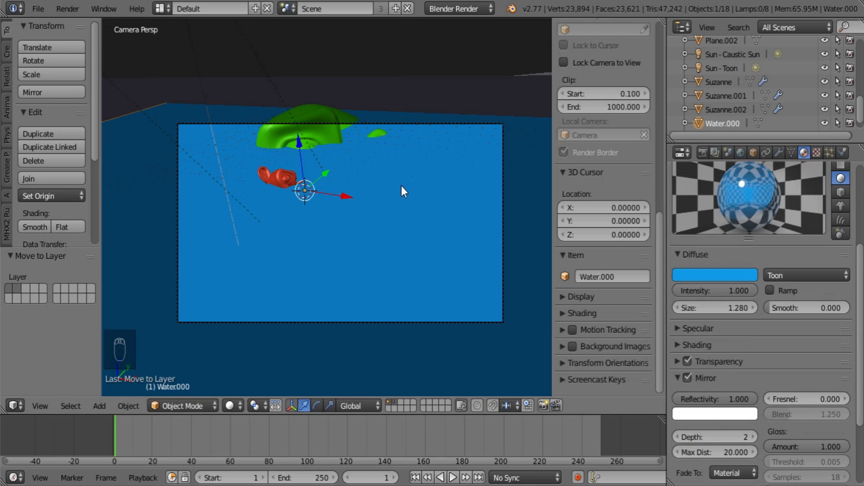
Render the scene, set the water material's alpha to 0.8 and render again
click(37, 10)
key(F12)
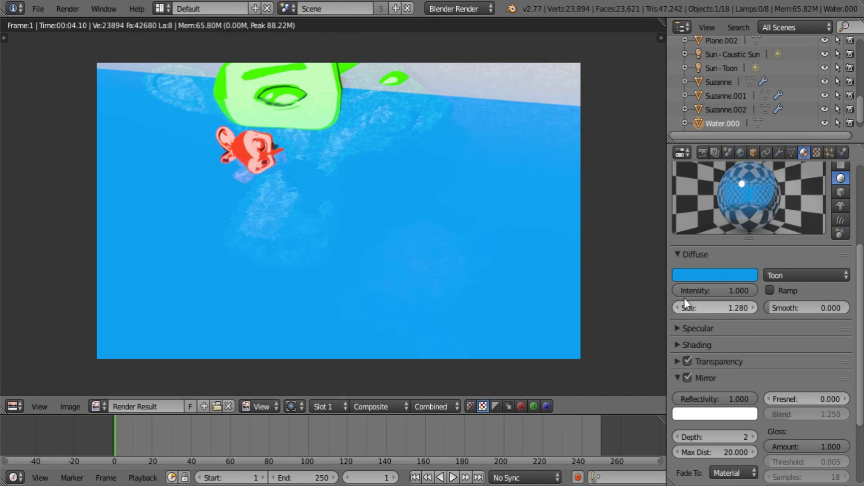
click(678, 358)
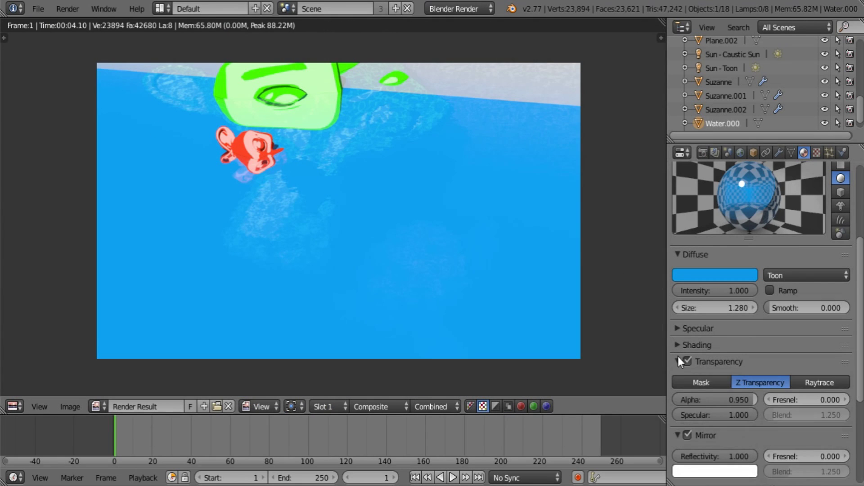
mouse_move(722, 399)
mouse_down()
mouse_move(704, 399)
mouse_move(723, 400)
mouse_up()
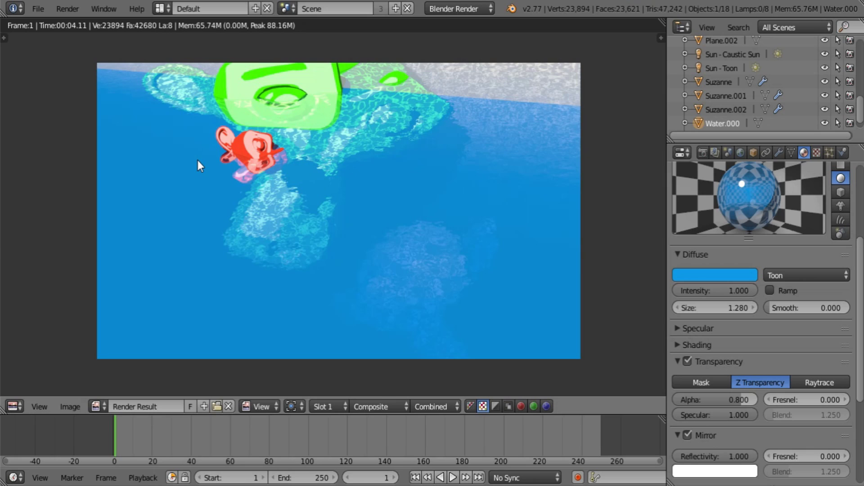
Set the water material's mirror reflectivity to about 0.701 and its alpha to 0.7, re-rendering the scene
drag(725, 456, 697, 456)
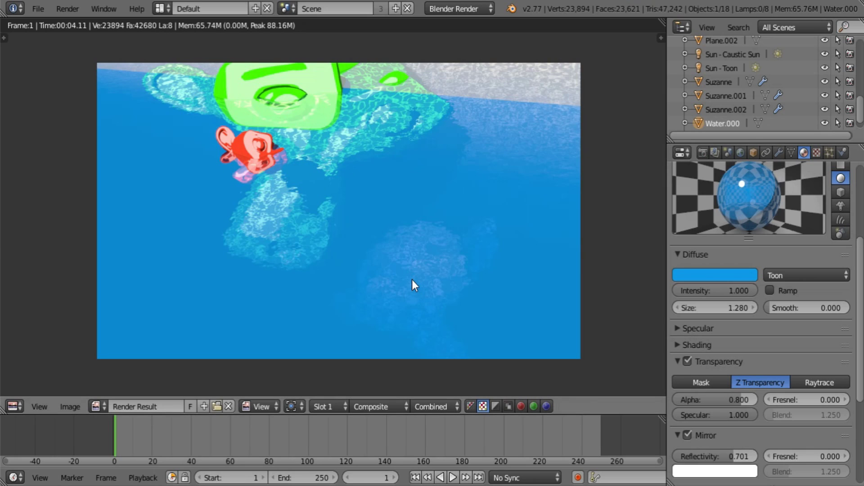
click(705, 400)
key(BackSpace)
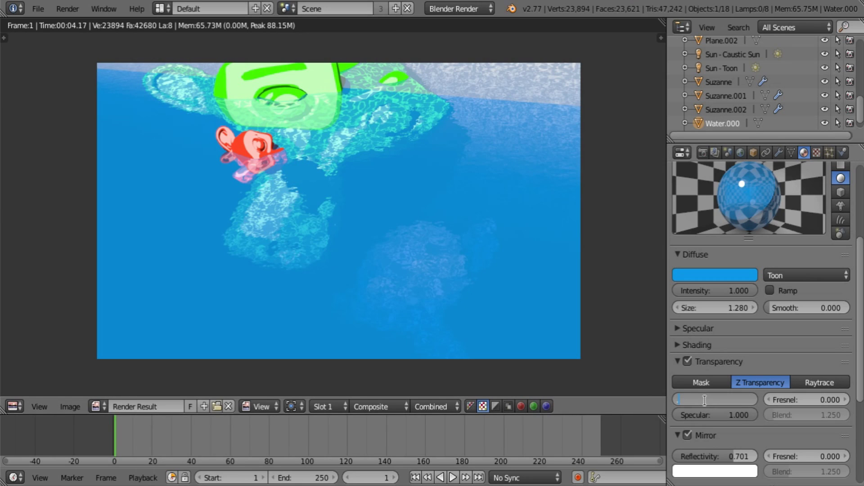
text(0.7)
key(Return)
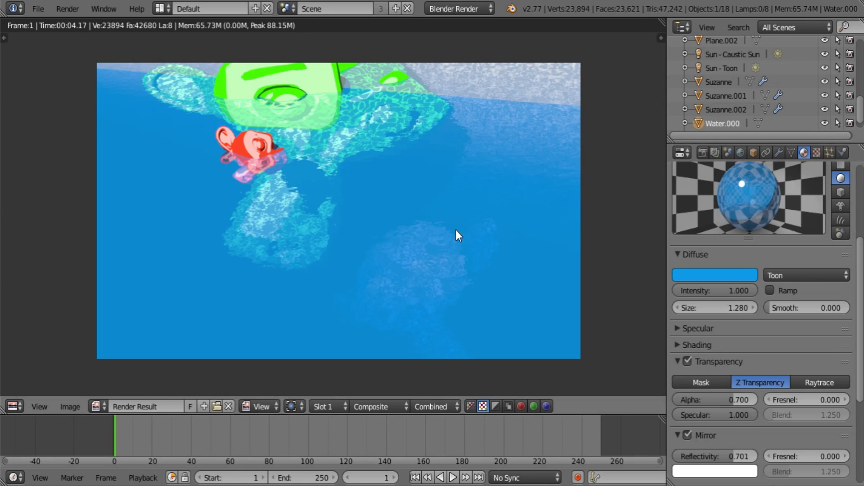
Assign the existing Water surface texture to the first texture slot of the Normal Water material
click(818, 152)
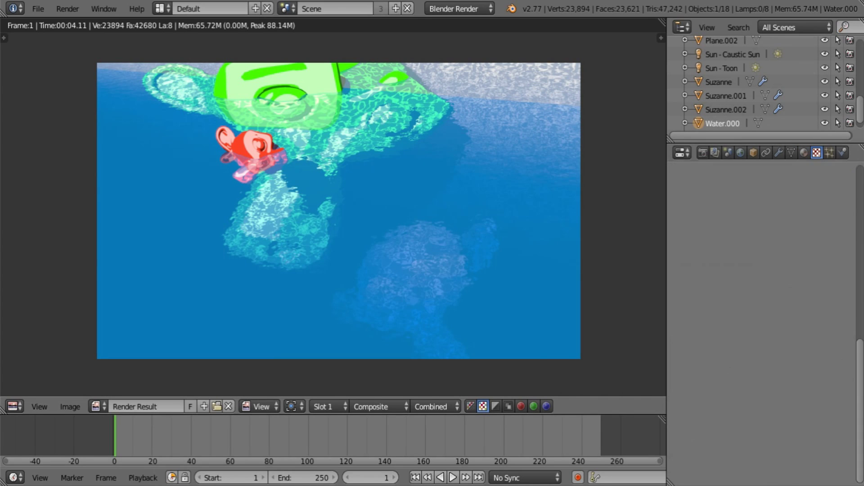
click(681, 304)
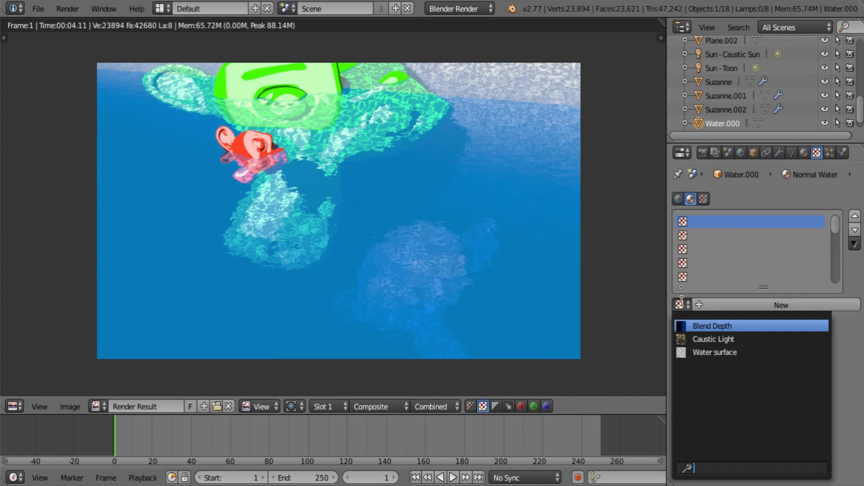
click(714, 352)
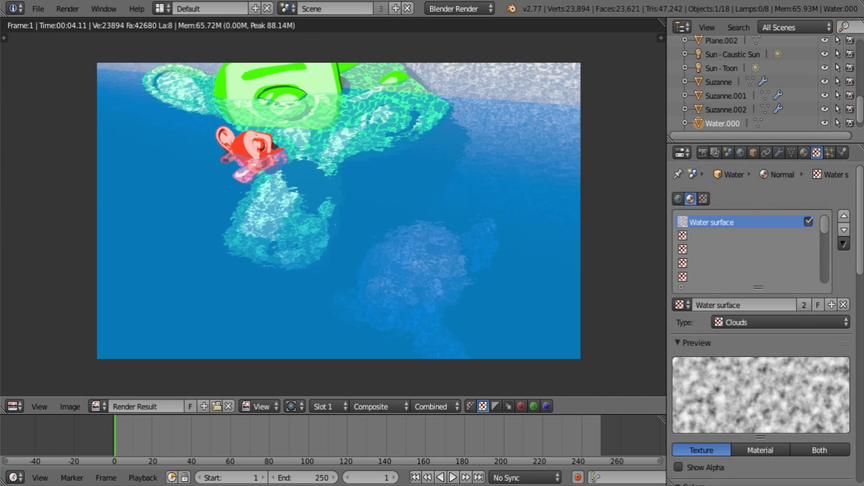
Map the Water surface texture by Object coordinates, using the Empty as the reference object
scroll(805, 276, down, 12)
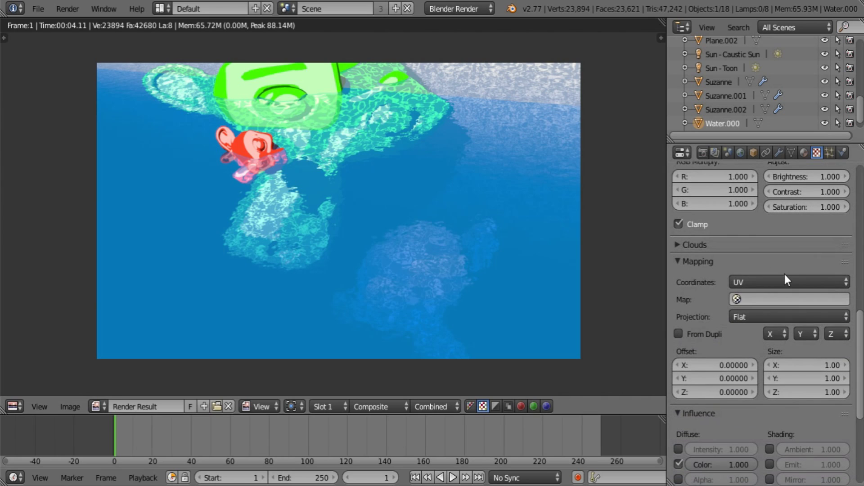
click(785, 278)
click(786, 251)
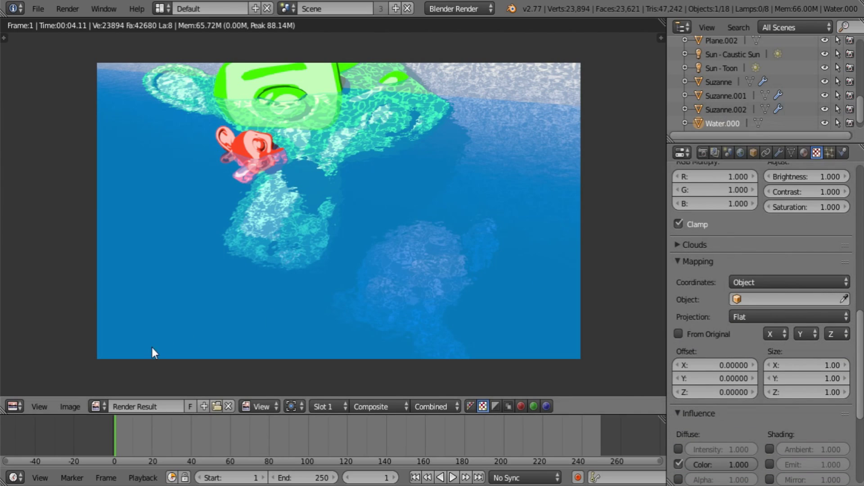
click(19, 406)
click(772, 300)
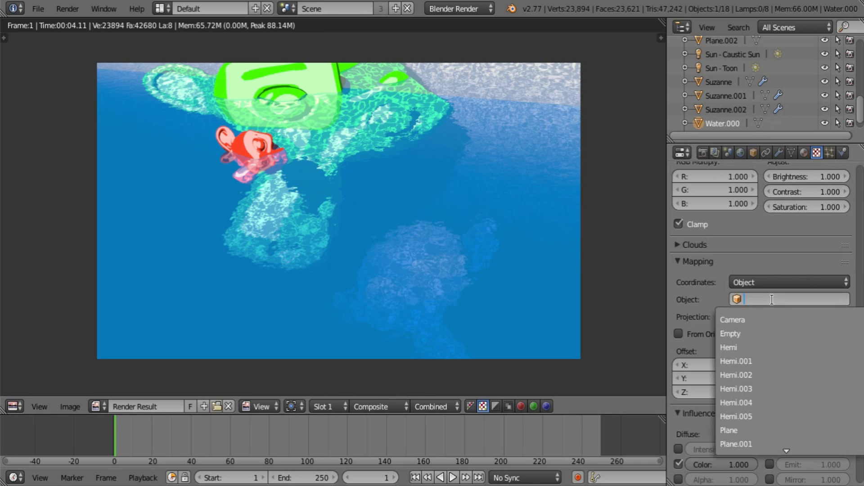
click(773, 330)
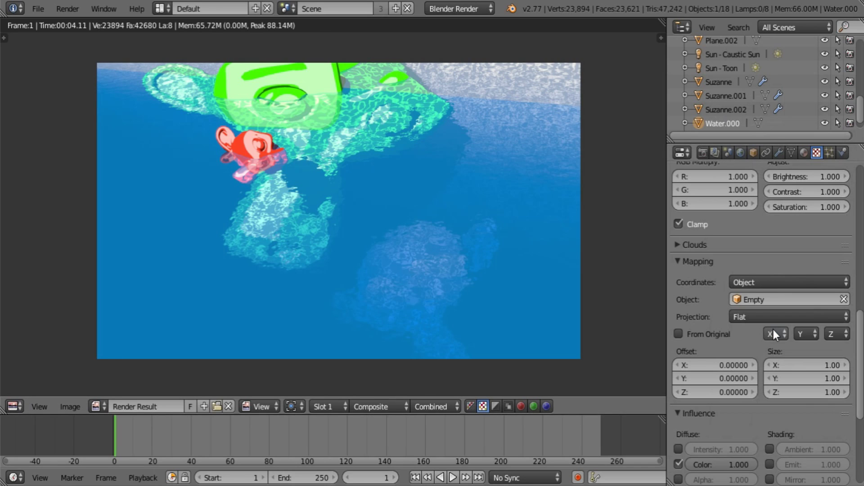
Make the Water surface texture influence only the normals, at 0.1 instead of the color, and render the scene
scroll(782, 344, down, 5)
scroll(851, 366, down, 3)
click(770, 387)
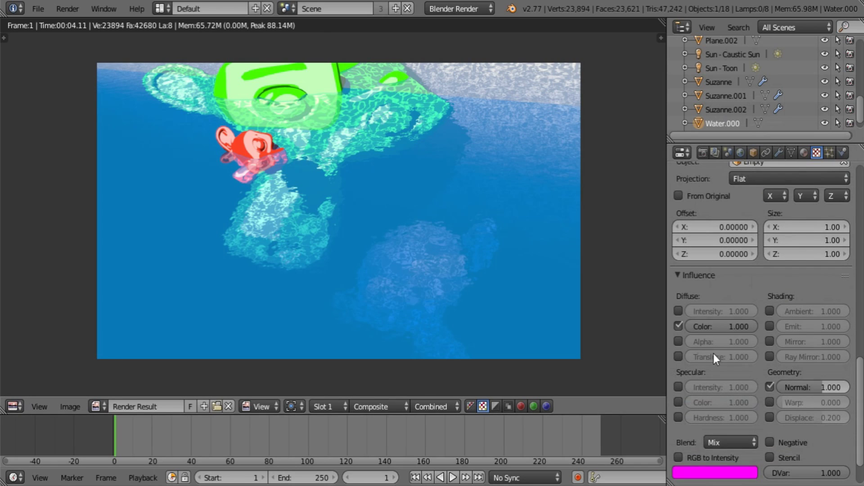
click(679, 328)
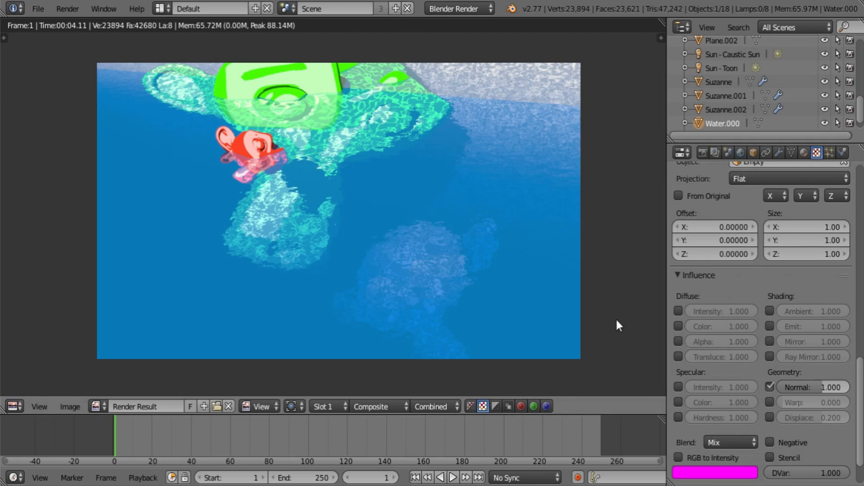
click(817, 386)
text(0.1)
key(Return)
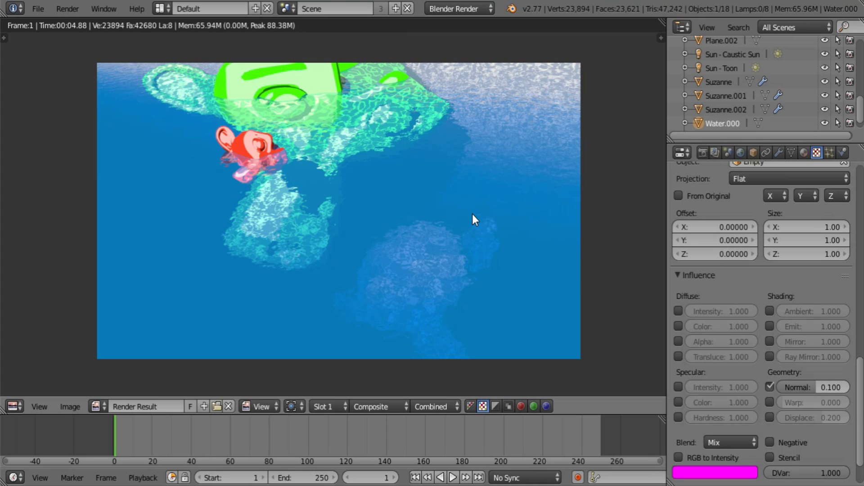
Enable Freestyle and set the Normal render layer's crease angle to 0° with Culling turned on
click(704, 152)
scroll(755, 391, down, 5)
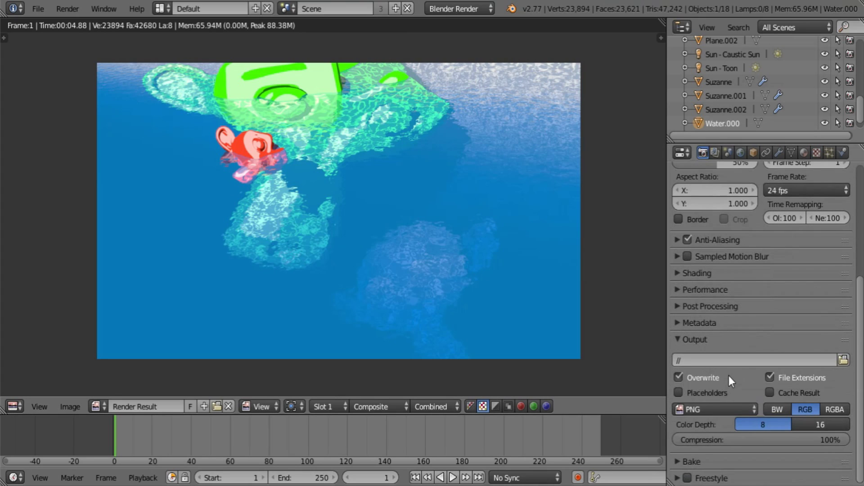
click(688, 479)
click(716, 153)
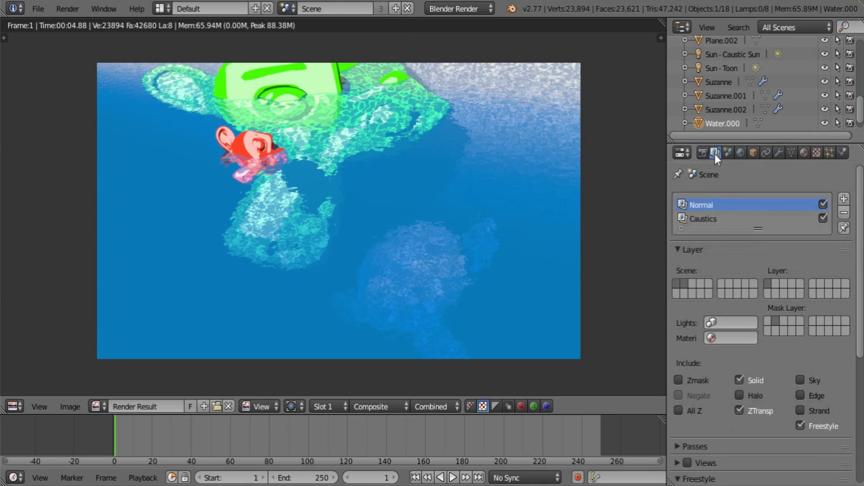
scroll(814, 329, down, 10)
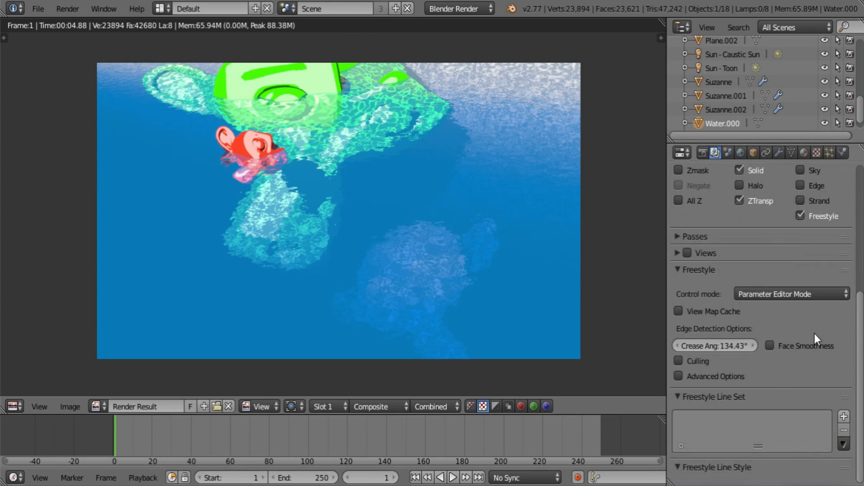
click(721, 342)
text(0)
key(Return)
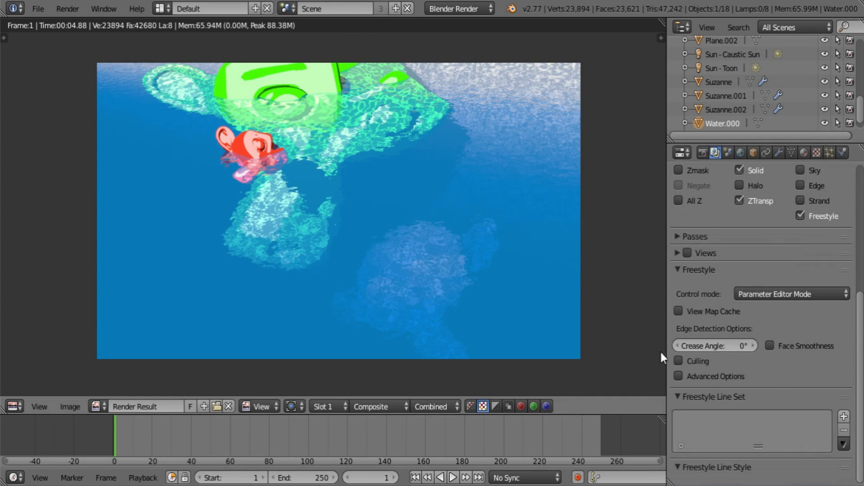
click(679, 362)
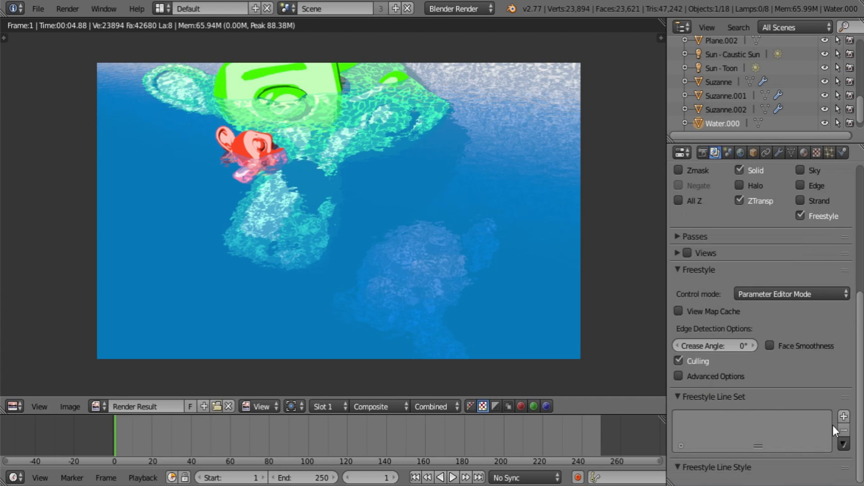
Add a Freestyle line set with Edge Mark, External Contour and Material Boundary enabled and Crease disabled, using the existing LineStyle
click(844, 417)
scroll(766, 409, down, 10)
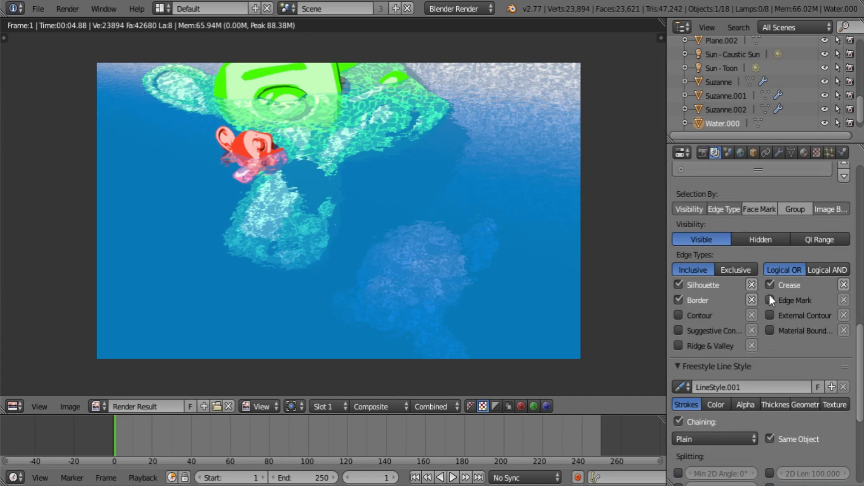
drag(770, 301, 770, 331)
click(771, 285)
scroll(741, 356, down, 5)
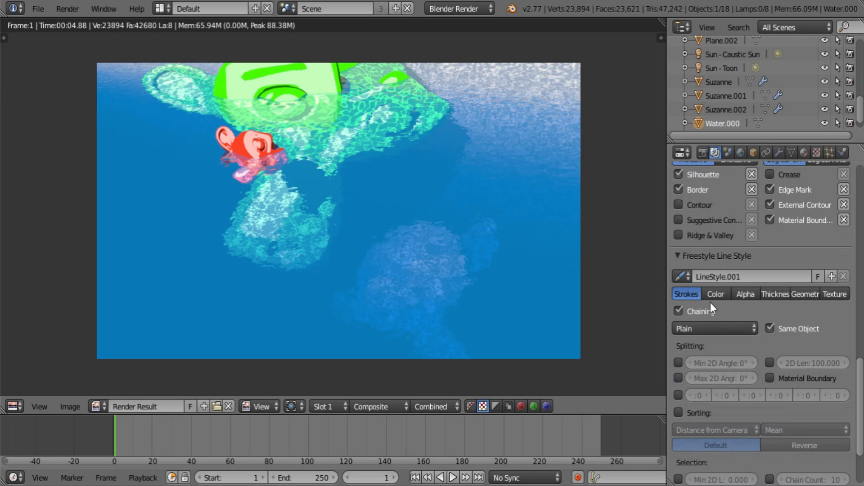
click(683, 277)
click(696, 298)
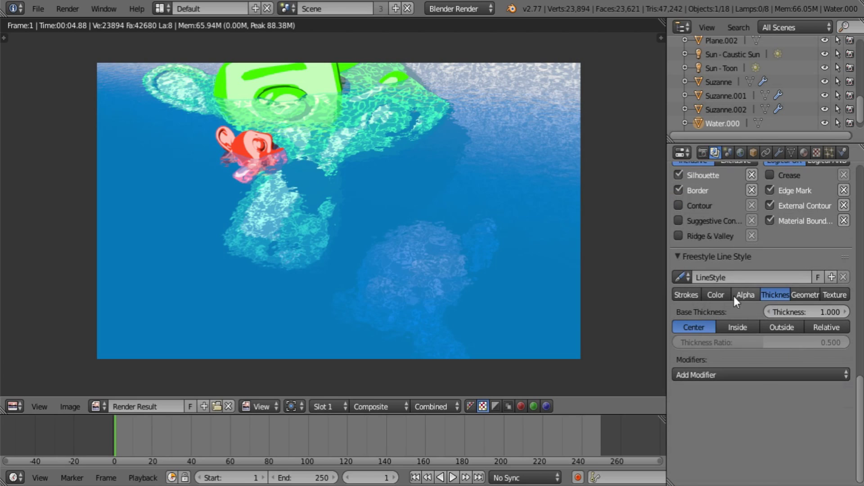
Review the LineStyle's stroke, color, thickness and texture settings, and render the scene with the Freestyle lines
click(715, 294)
click(841, 365)
click(687, 295)
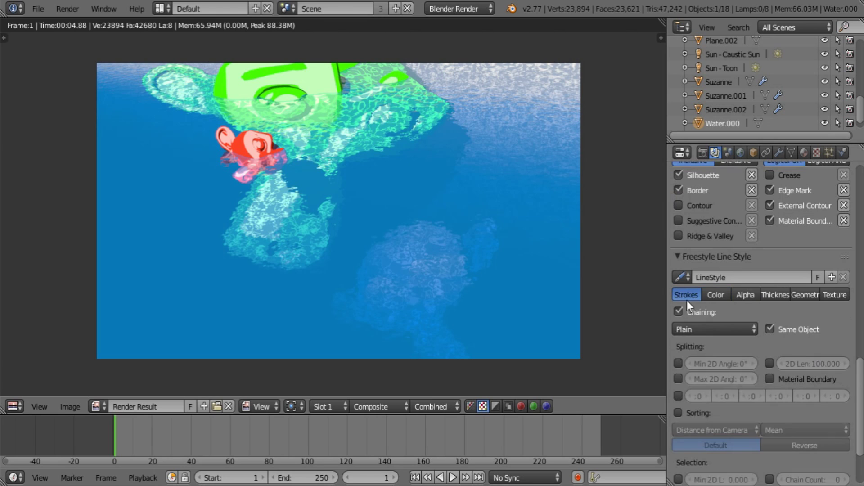
click(716, 295)
click(770, 297)
click(834, 295)
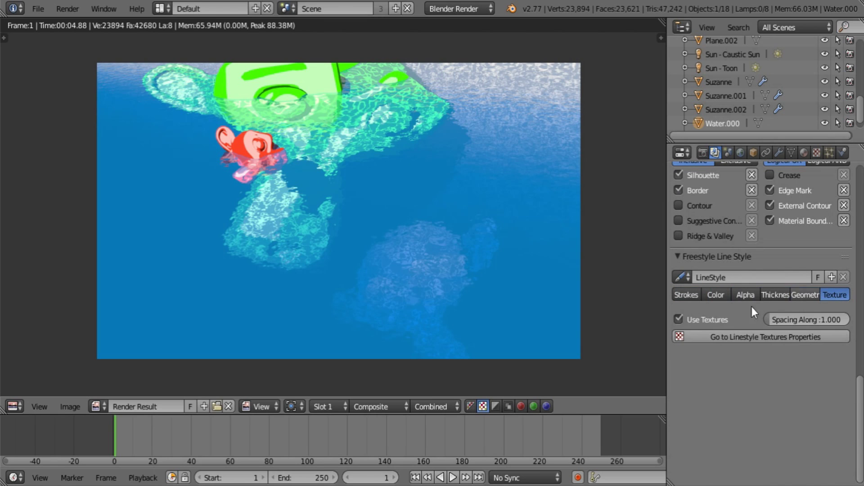
click(681, 298)
scroll(679, 298, up, 8)
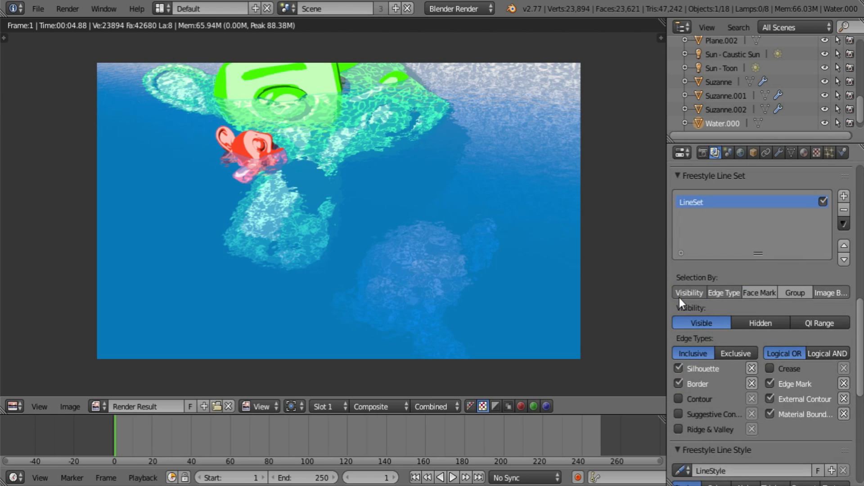
scroll(680, 298, up, 10)
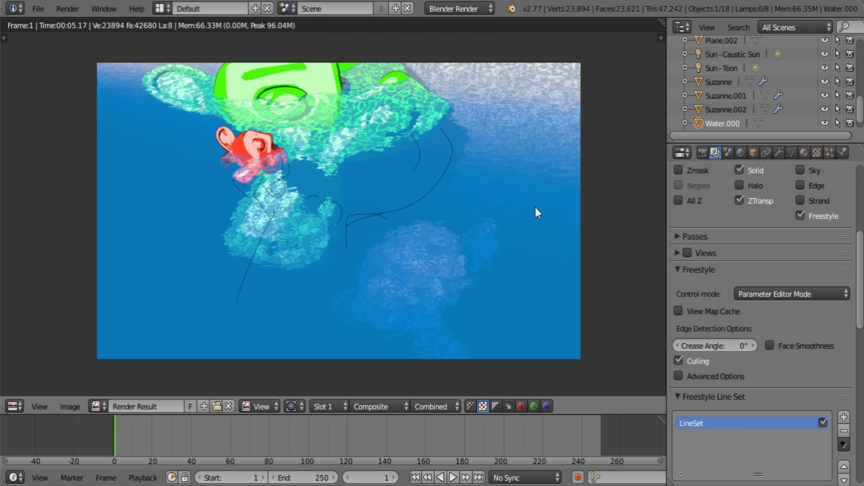
Add a Subdivision Surface modifier to Water.000, using Simple subdivision with 6 view subdivisions
click(14, 406)
click(31, 391)
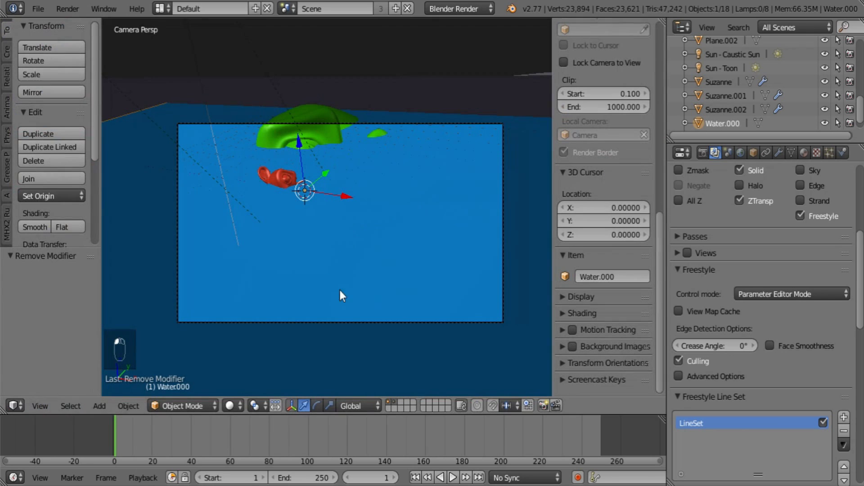
click(778, 153)
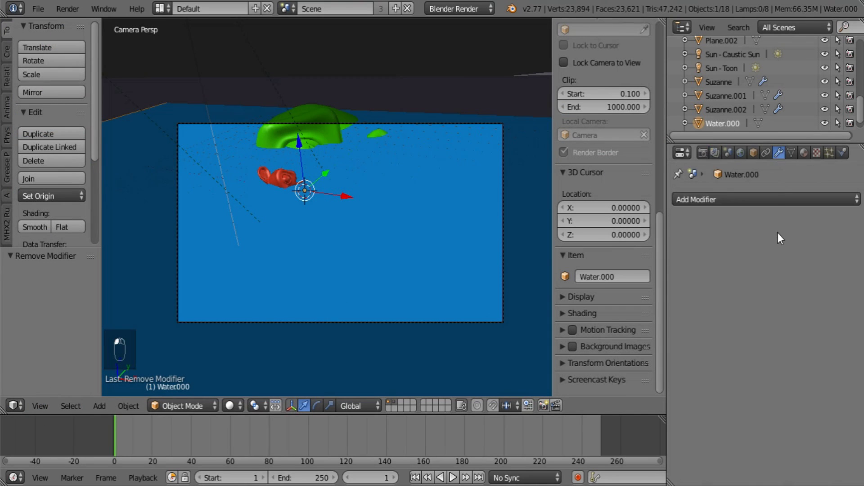
click(741, 200)
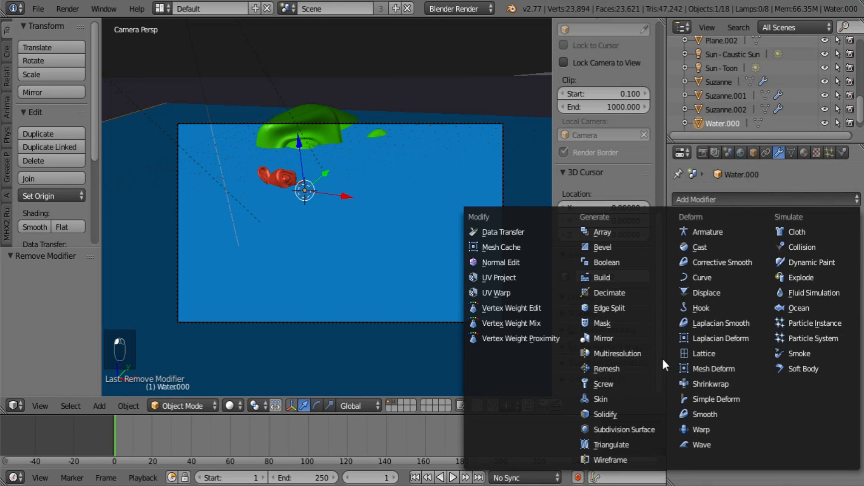
click(630, 432)
click(738, 295)
text(5)
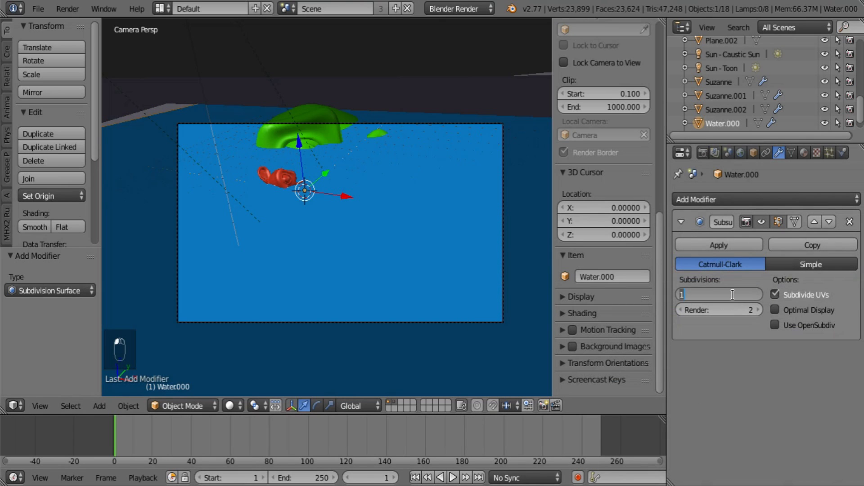
key(Return)
click(833, 264)
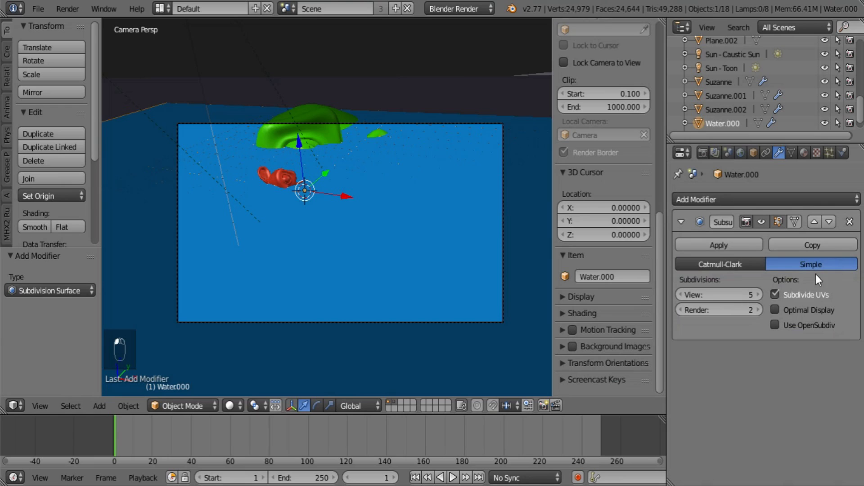
ctrl+scroll(745, 297, up, 1)
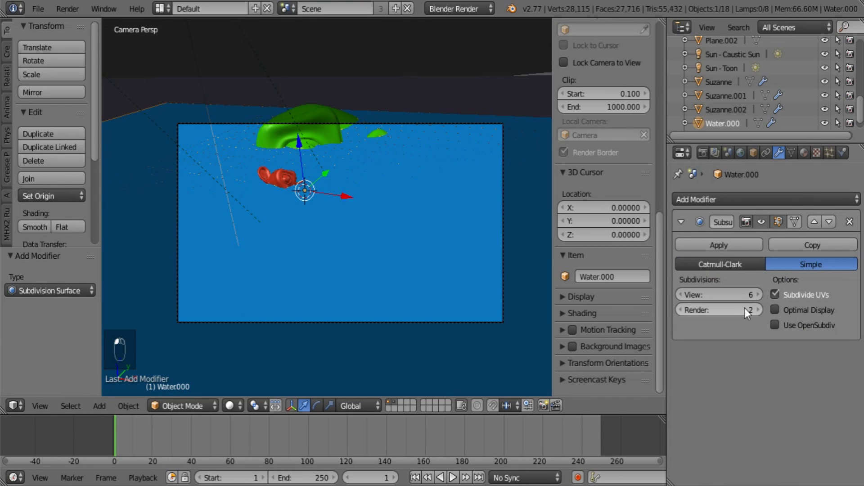
Set Water.000's render subdivisions to 6 and turn off the modifier's display in the viewport
click(741, 310)
text(6)
key(Return)
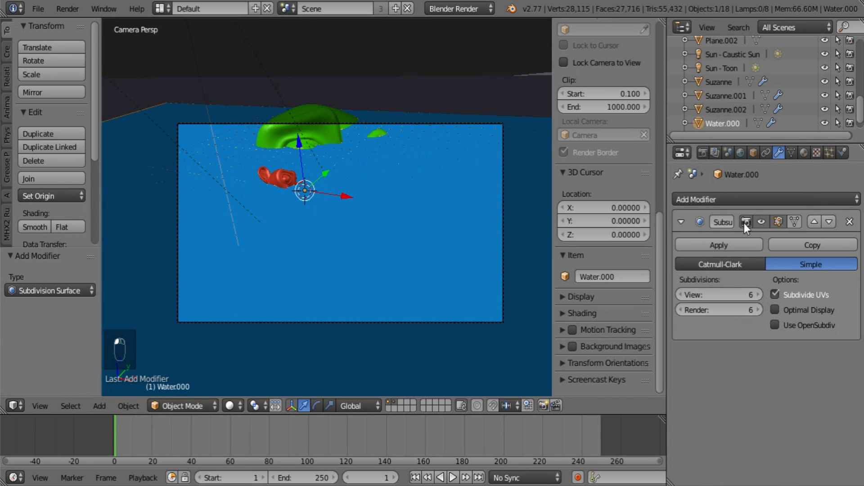
click(761, 221)
Add a Subdivision Surface modifier to Water.001 with 6 render subdivisions and viewport display turned off
scroll(736, 118, down, 1)
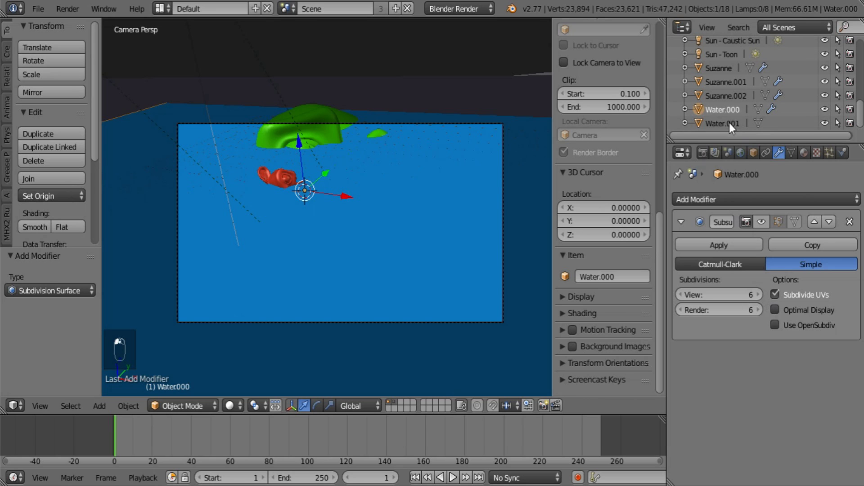
click(730, 123)
click(761, 200)
click(733, 307)
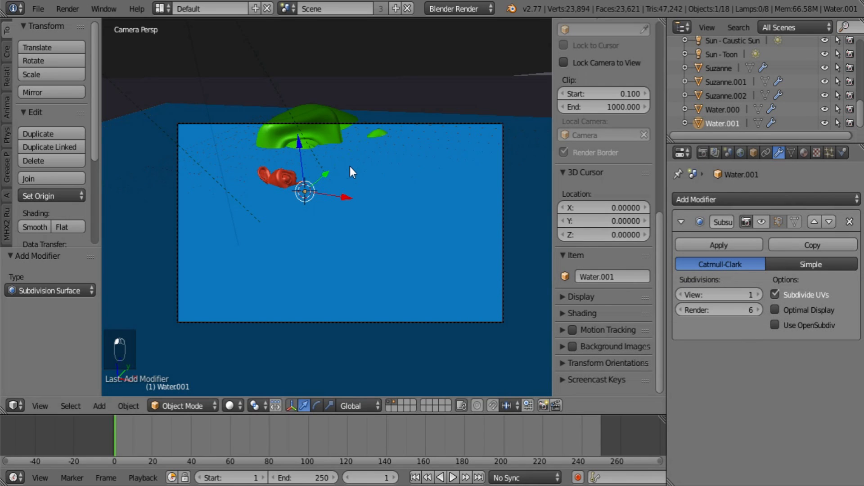
Render the scene and examine the outlines and water distortion around the monkey heads up close
key(F12)
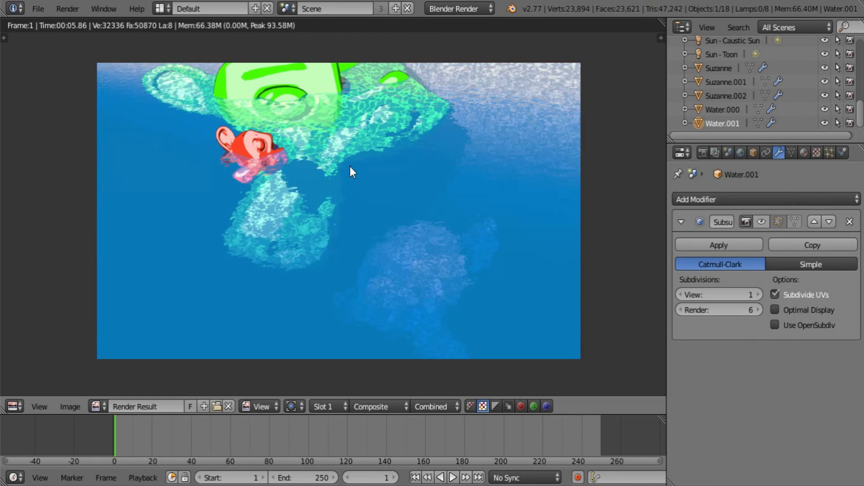
middle_drag(350, 167, 412, 232)
scroll(411, 231, up, 3)
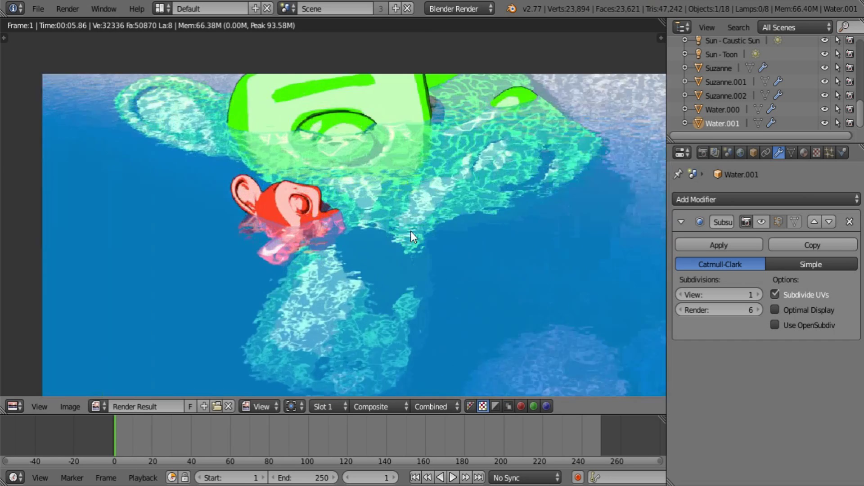
middle_drag(354, 216, 376, 241)
scroll(295, 210, down, 3)
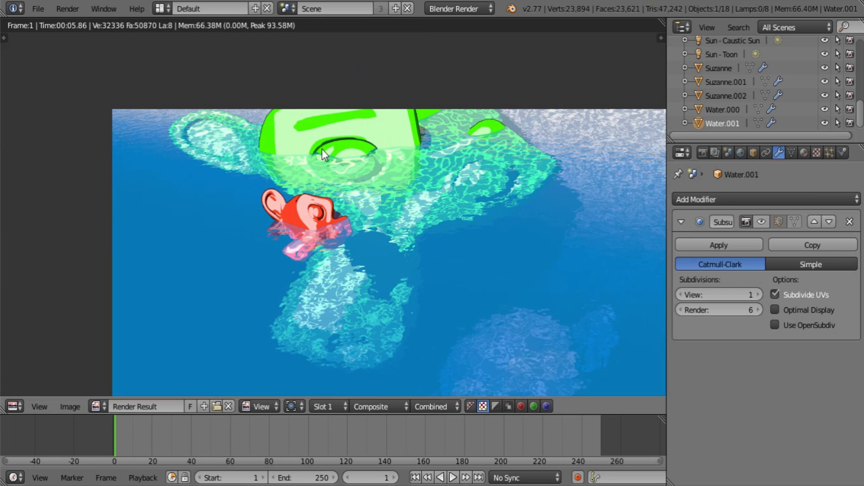
middle_drag(323, 149, 323, 111)
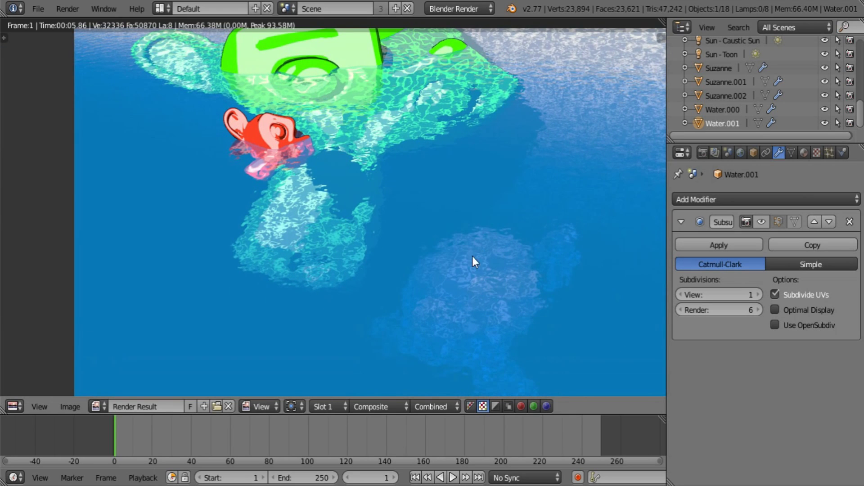
scroll(404, 276, down, 4)
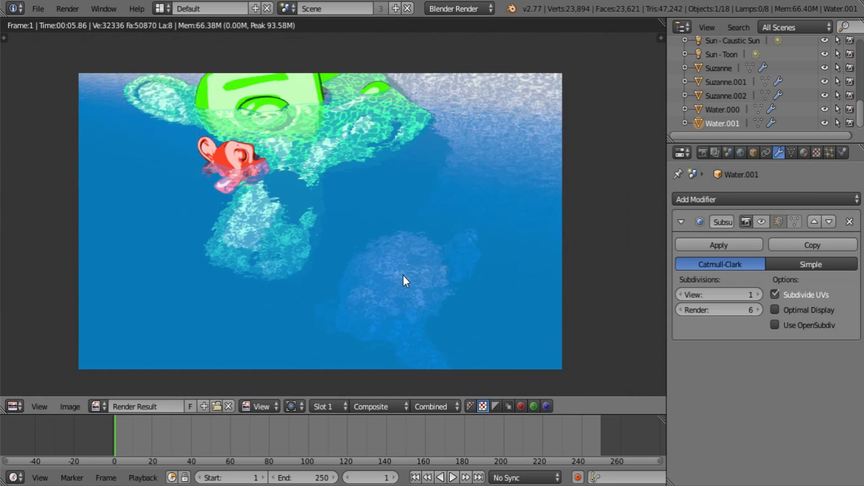
Return from the render result to the 3D view and add a cylinder mesh at the 3D cursor
click(13, 407)
click(27, 395)
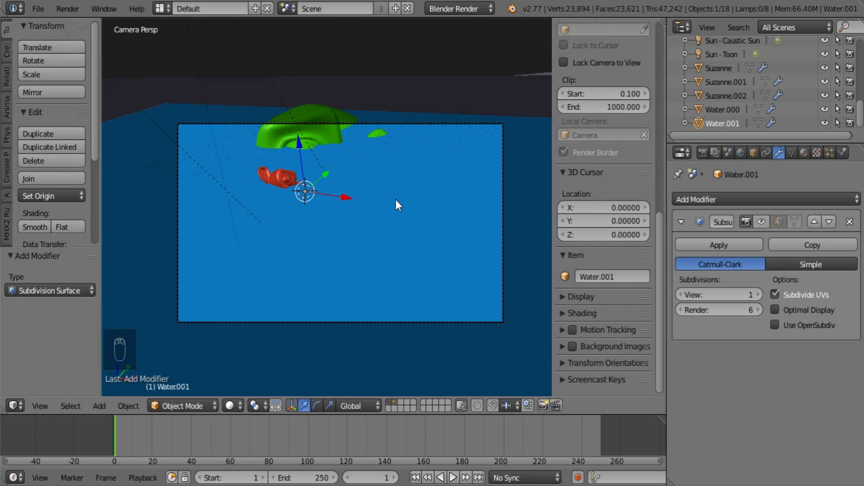
key(shift+a)
mouse_move(392, 202)
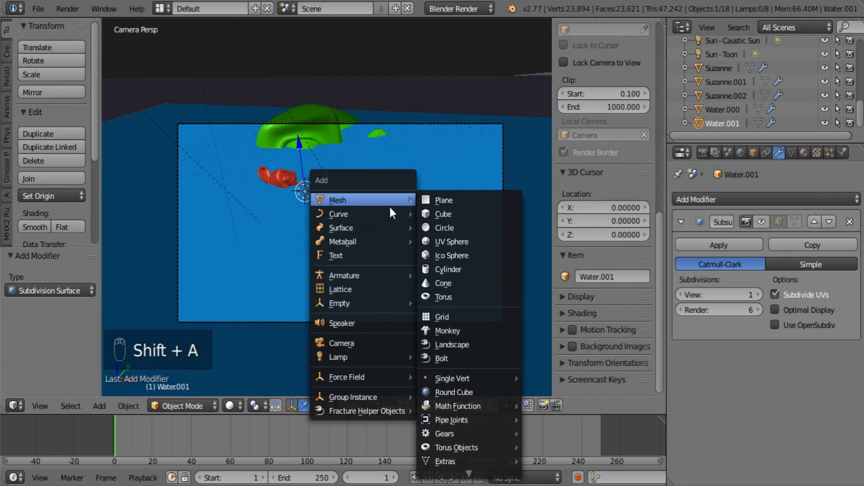
click(469, 270)
Stretch the cylinder about 8.9 times along Z, widen it in X and Y, and move it -5.132 units along X
scroll(371, 250, down, 3)
key(s)
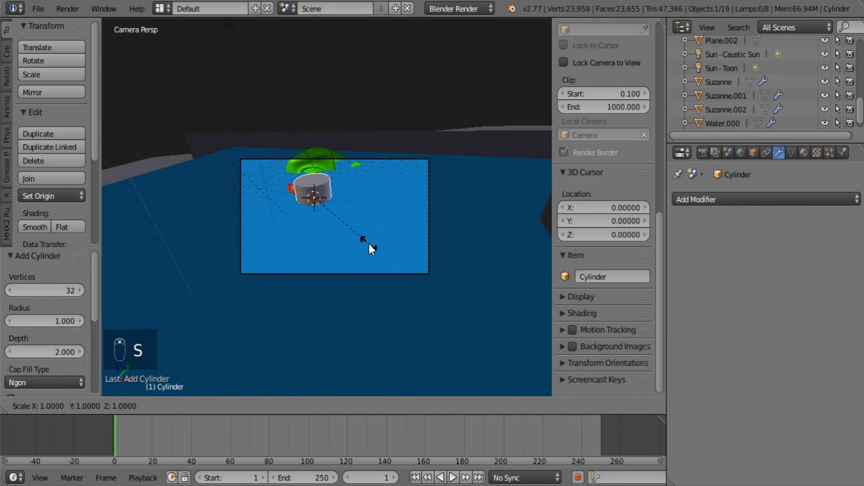
middle_click(348, 314)
click(475, 313)
key(s)
key(shift+z)
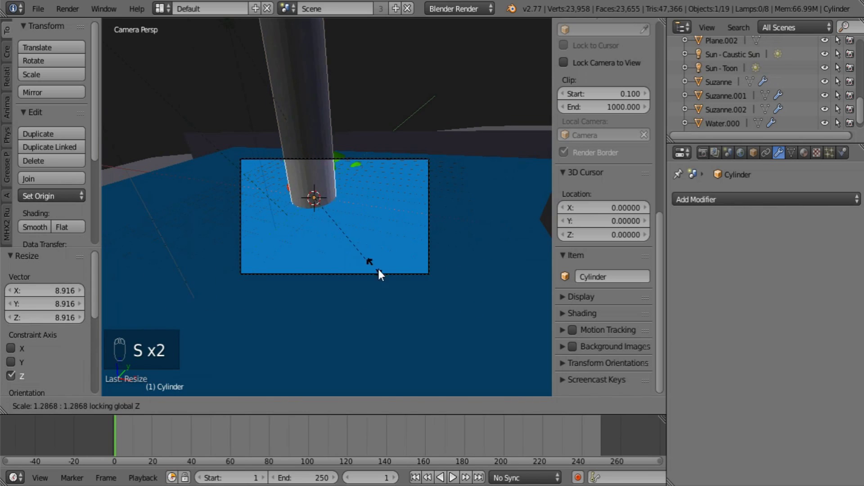
click(468, 299)
drag(351, 202, 291, 196)
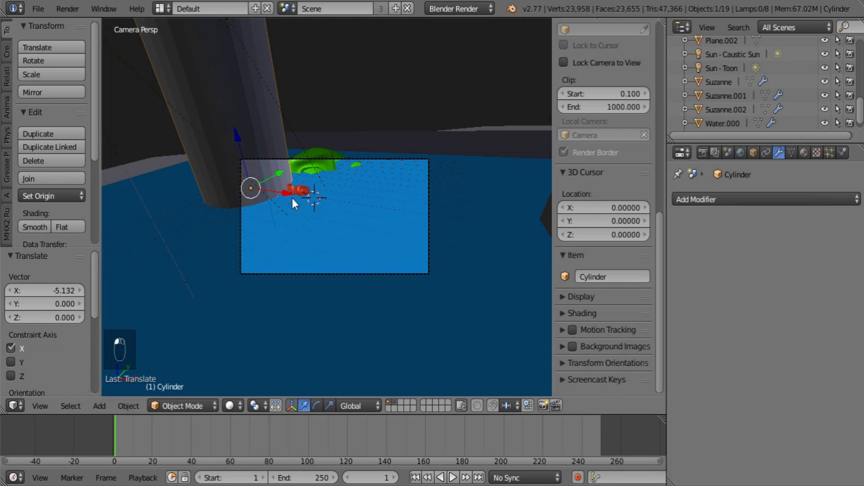
Shade the cylinder smooth and assign it to both layer 1 and layer 2
click(36, 225)
key(m)
click(454, 260)
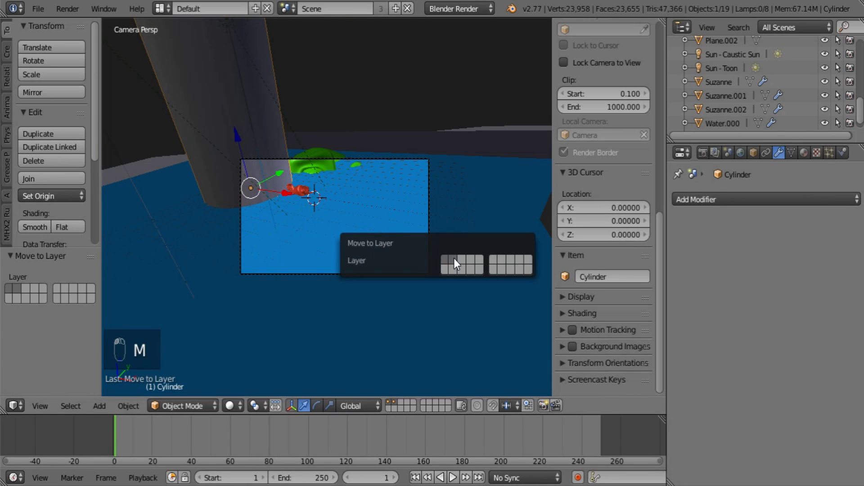
Lower the cylinder about 5 units along Z so that it rises out of the water, and deselect it
key(g)
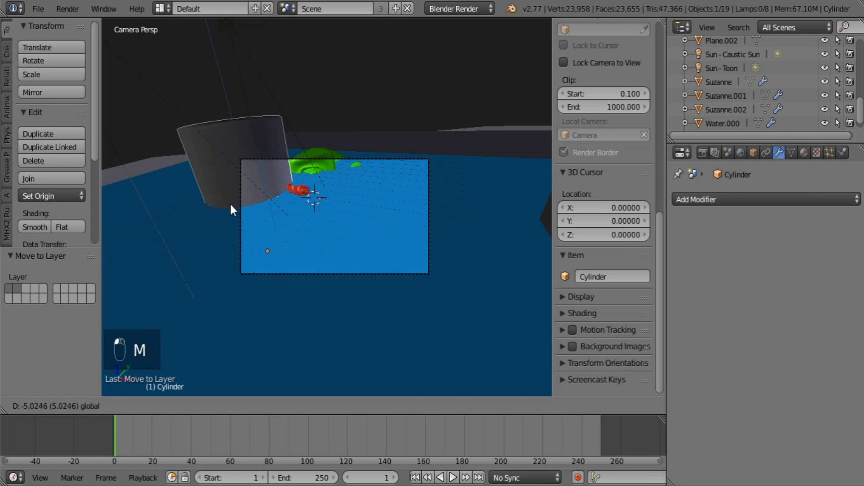
click(230, 203)
key(a)
Try a twisted torus mesh at the 3D cursor and delete it
key(shift+a)
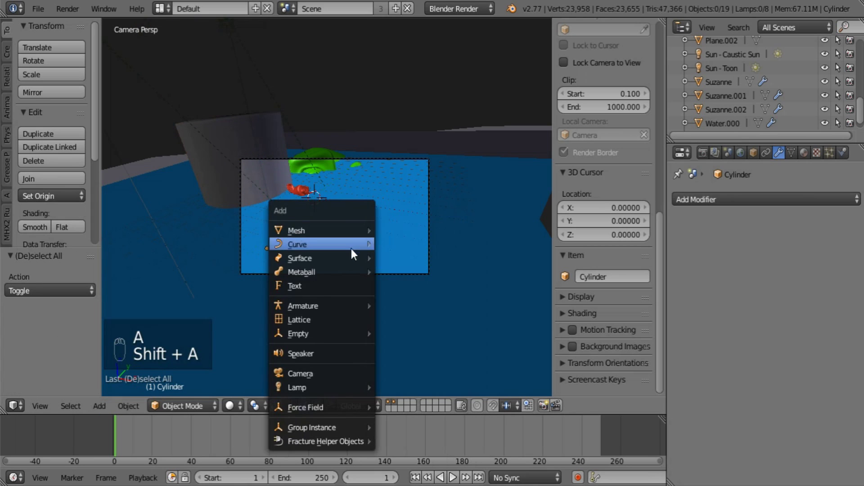
mouse_move(308, 231)
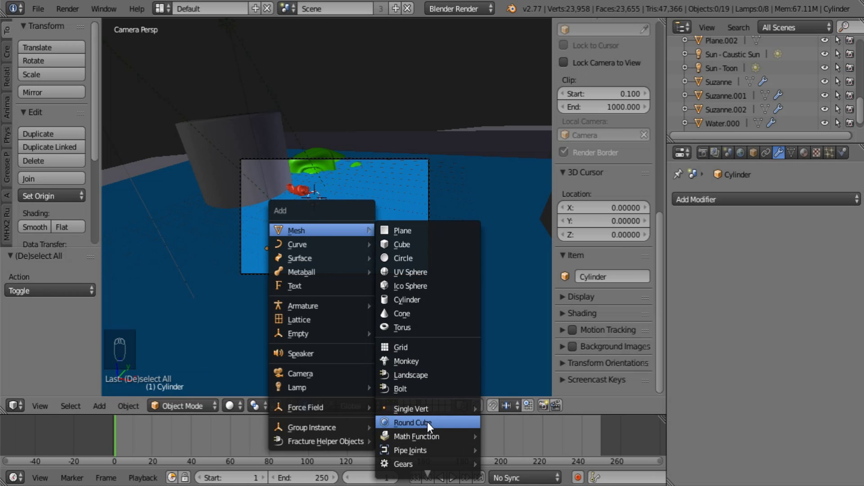
mouse_move(429, 470)
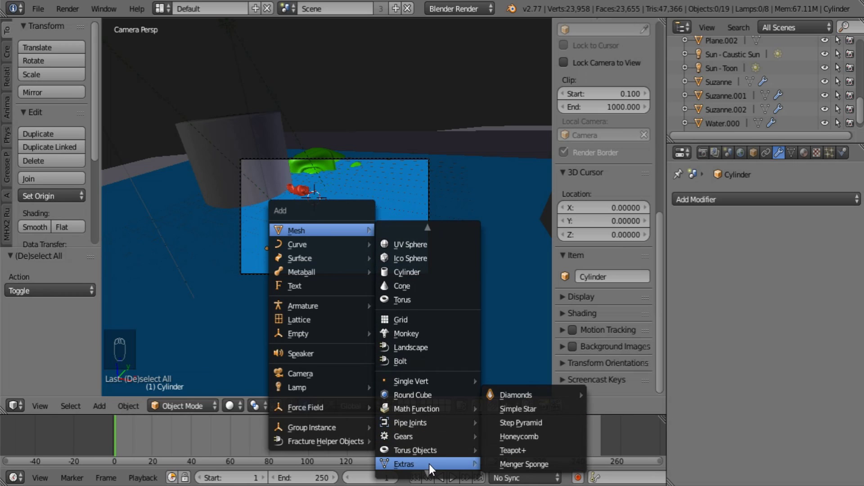
mouse_move(432, 450)
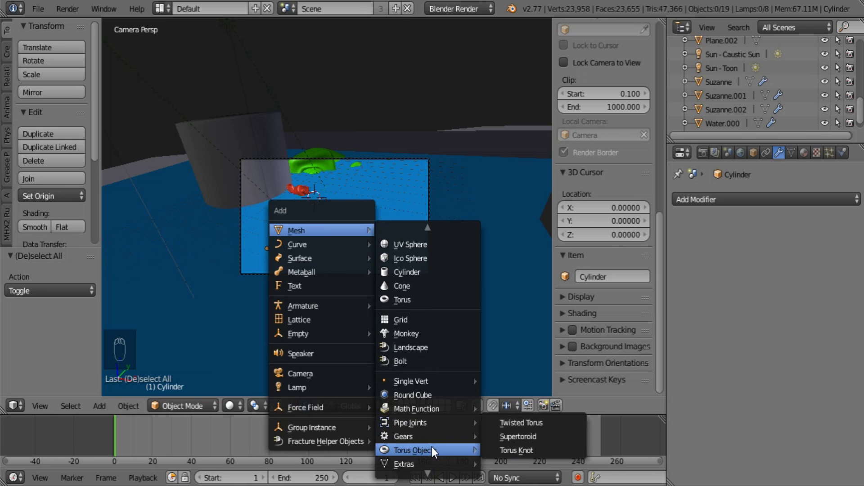
click(537, 422)
scroll(360, 221, up, 4)
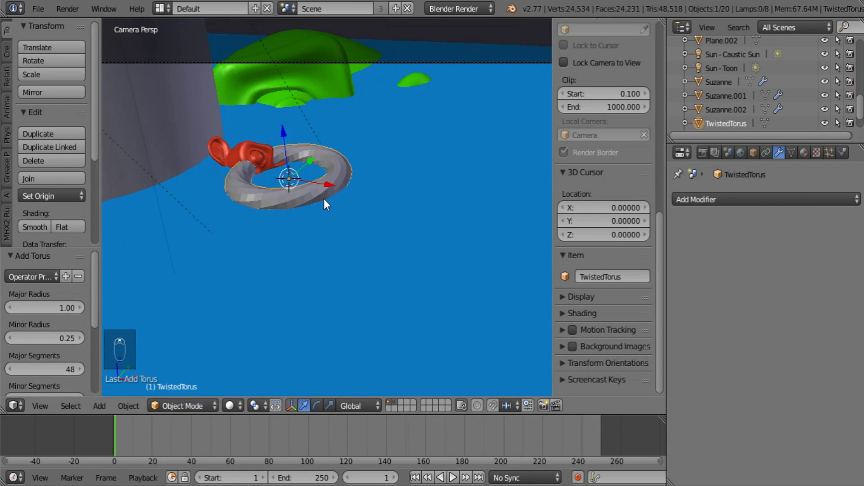
key(x)
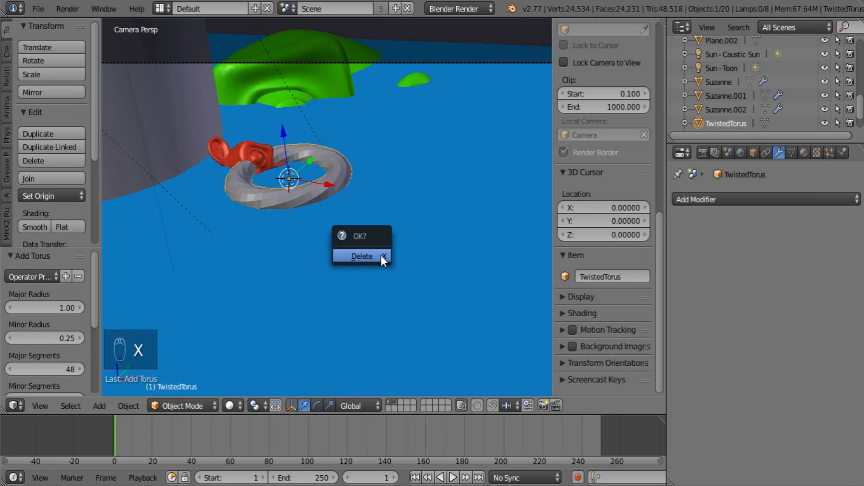
click(381, 255)
Add a Torus Knot Plus curve at the 3D cursor
key(shift+a)
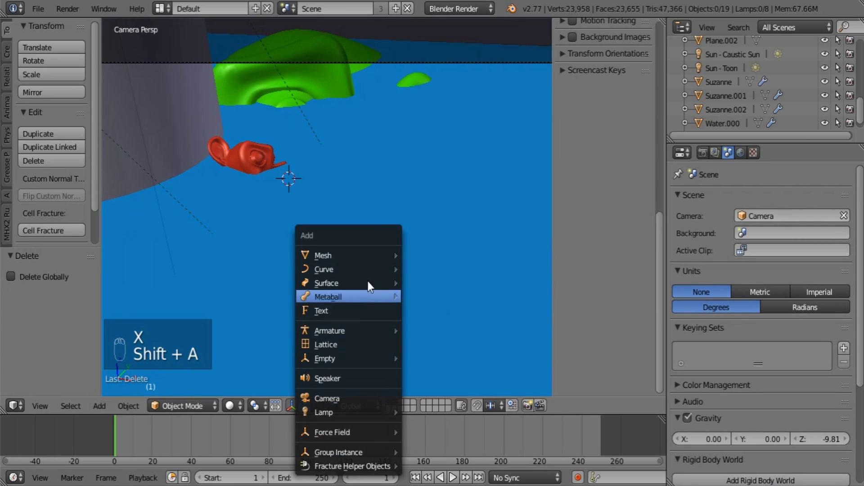
mouse_move(372, 253)
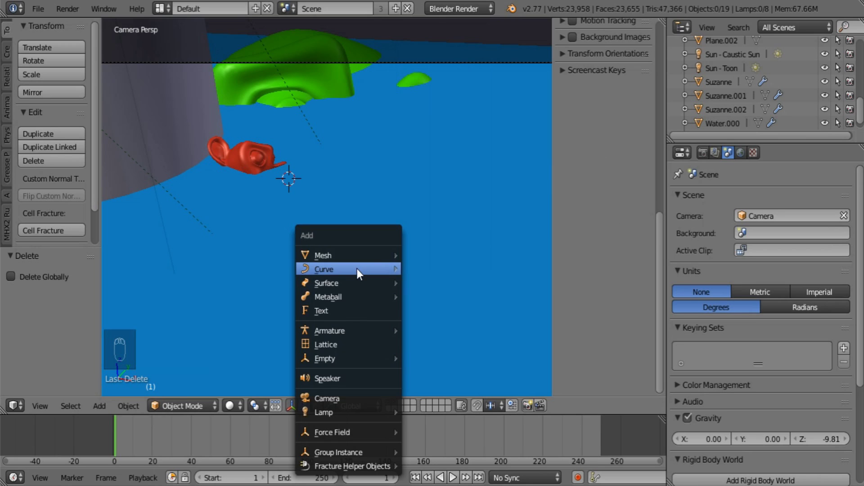
mouse_move(357, 268)
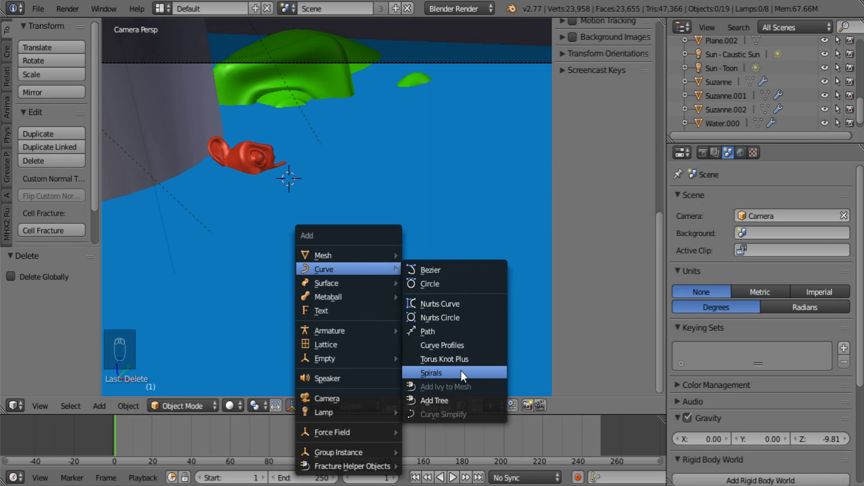
click(459, 356)
shift+scroll(463, 227, up, 3)
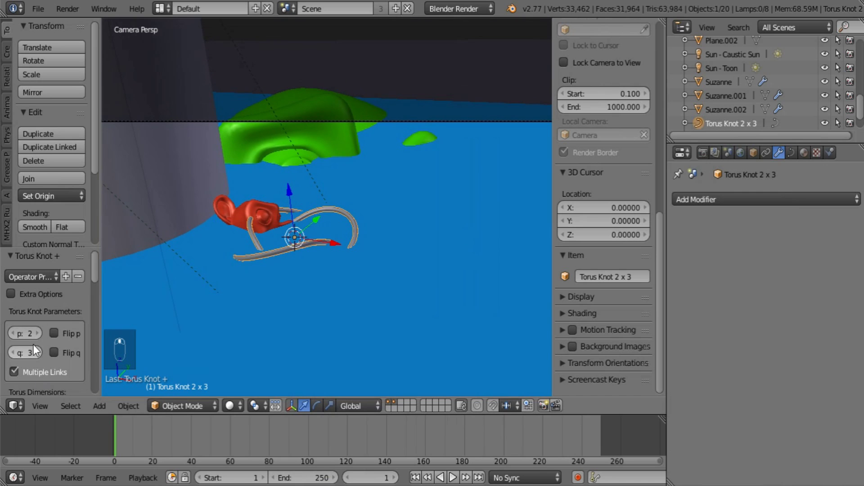
Set the torus knot's parameters to p 5 and q 8, checking its shape from above in wireframe
click(41, 333)
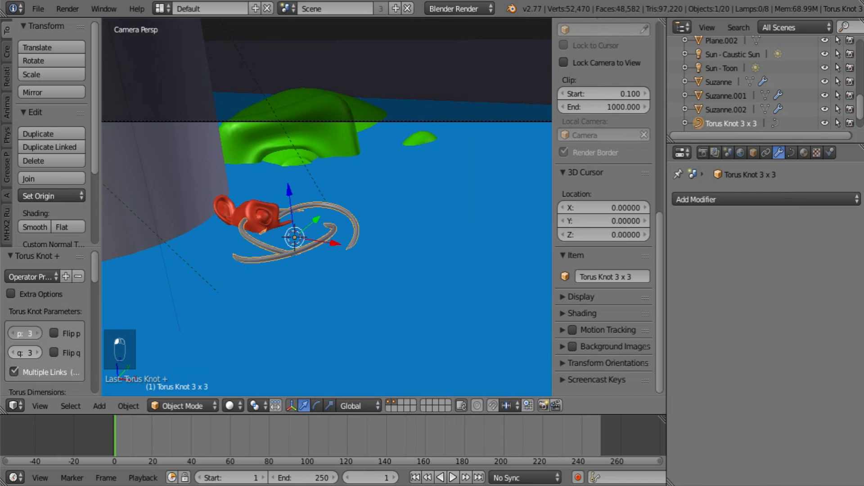
click(41, 333)
click(41, 333)
middle_drag(343, 216, 389, 337)
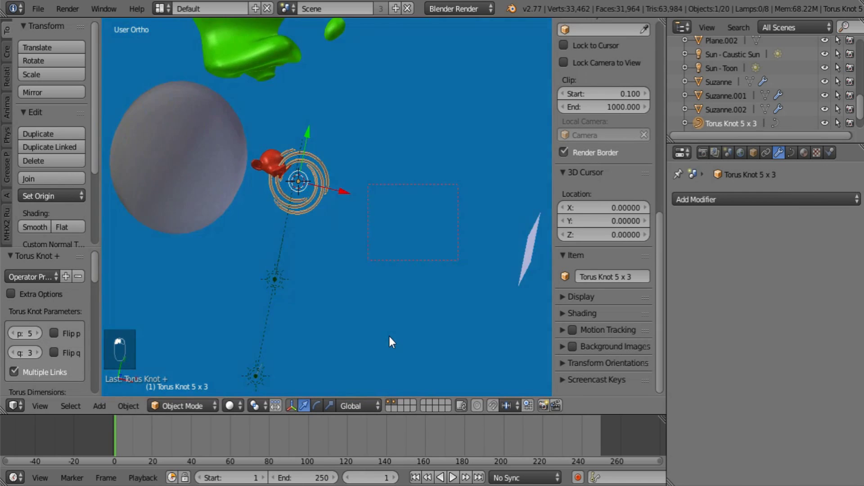
scroll(308, 286, up, 3)
scroll(350, 333, up, 2)
key(z)
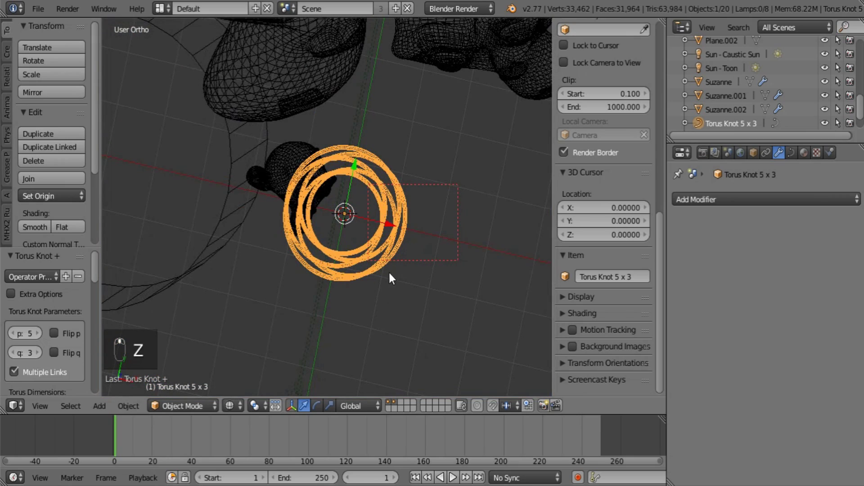
click(41, 351)
click(40, 351)
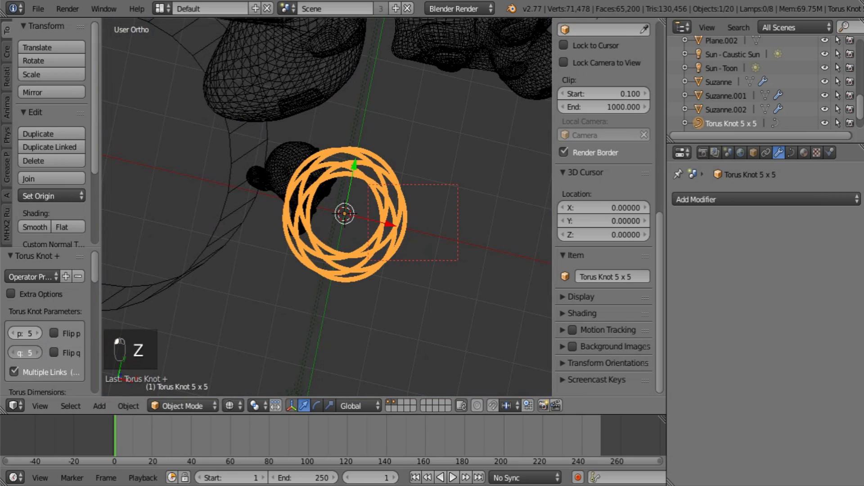
click(40, 351)
click(40, 351)
click(40, 350)
Stretch all of the torus knot's points along Z in Edit Mode to form a tall woven cage
middle_drag(431, 263, 415, 205)
key(Tab)
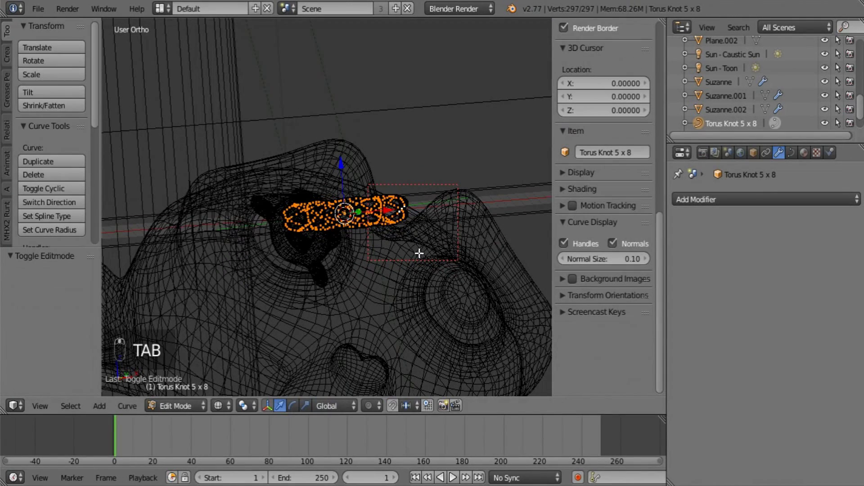
key(s)
key(z)
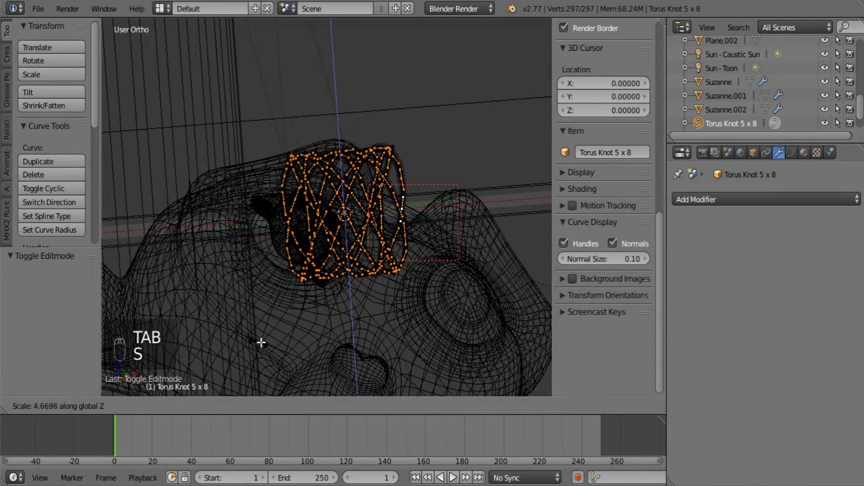
click(299, 341)
key(Tab)
Scale the whole torus knot uniformly by 4.422 and inspect it around the monkey heads in solid shading
key(s)
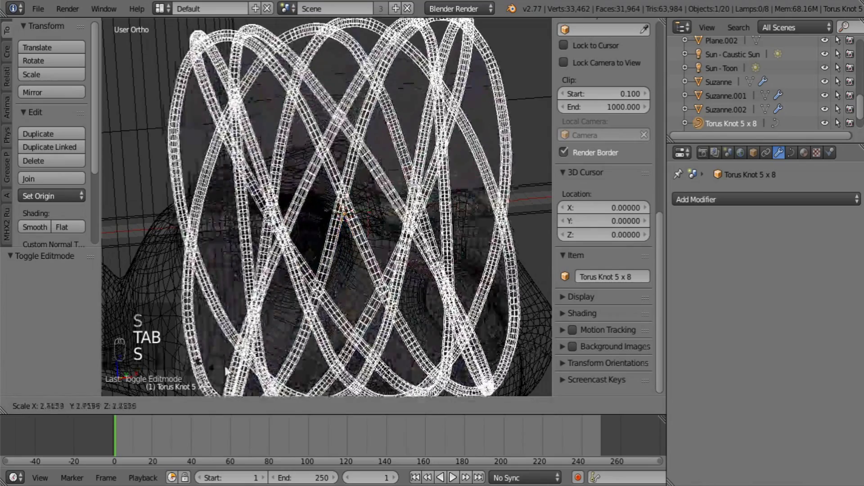
click(383, 249)
key(z)
middle_drag(303, 280, 366, 289)
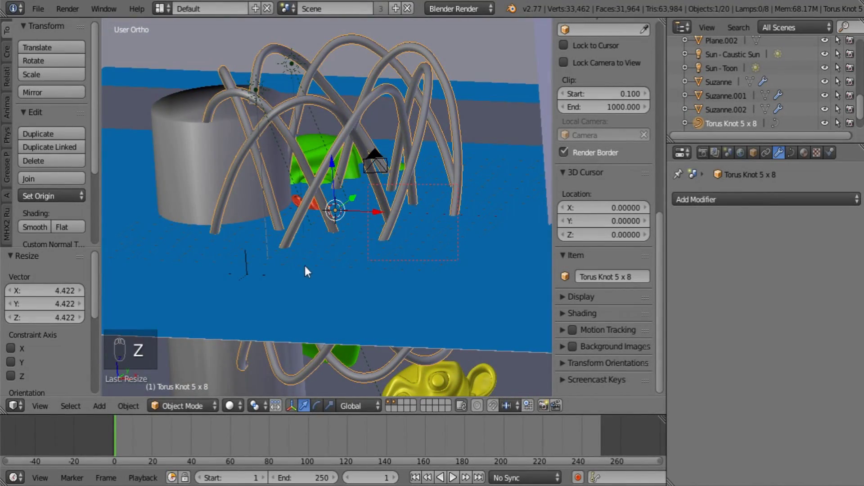
middle_drag(305, 265, 278, 205)
middle_drag(508, 178, 360, 175)
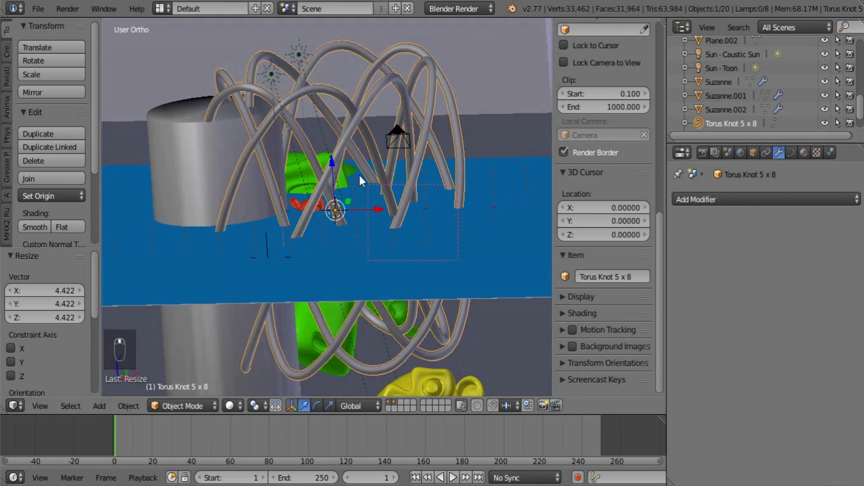
scroll(359, 175, up, 3)
Link the green monkey's Monkey Toon material to the torus knot and the cylinder
click(768, 202)
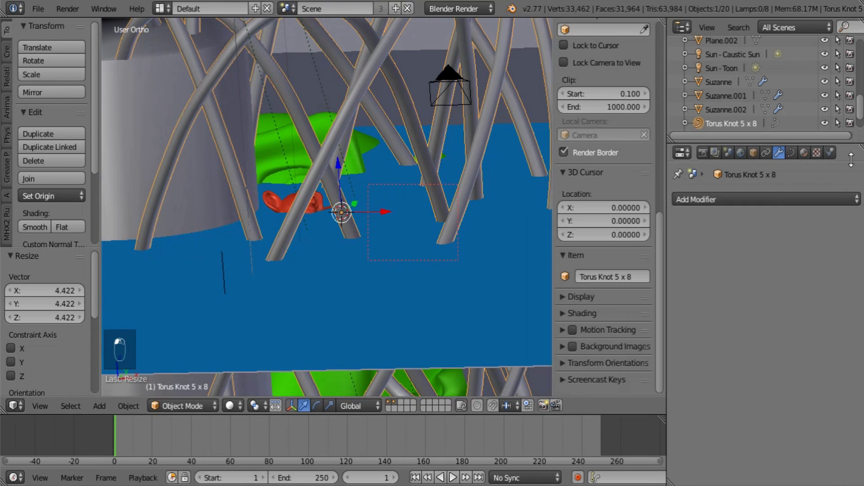
click(805, 154)
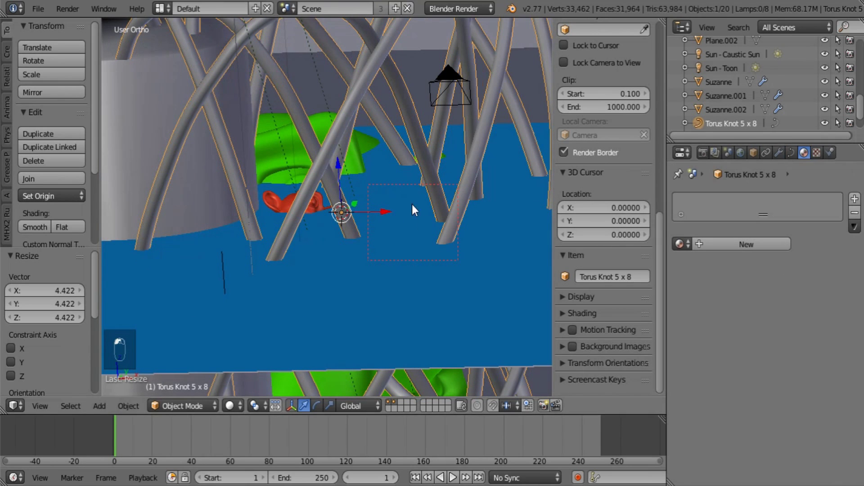
scroll(413, 205, up, 2)
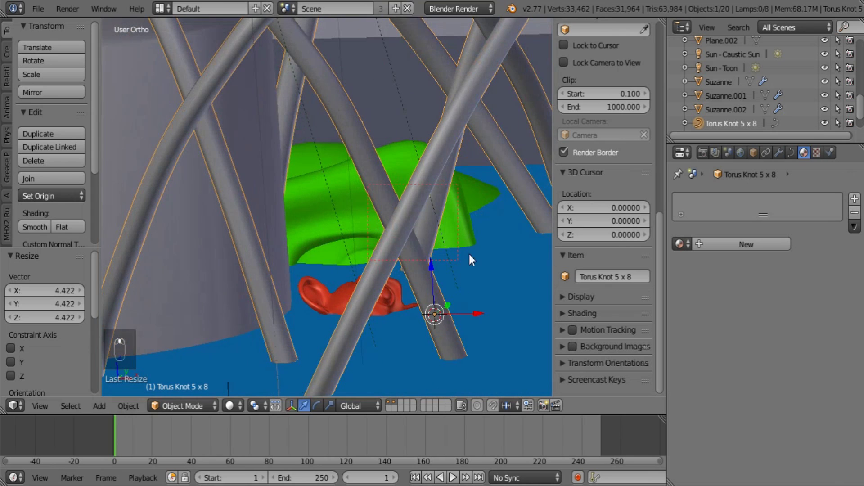
right_click(404, 158)
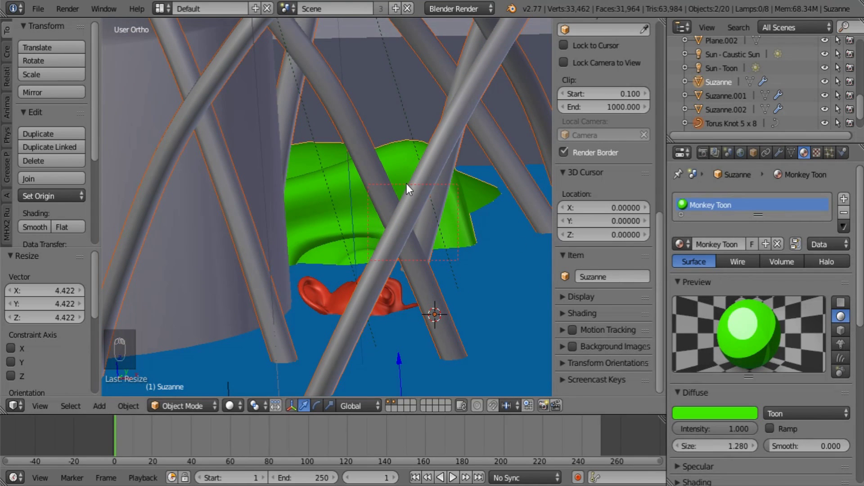
right_click(195, 236)
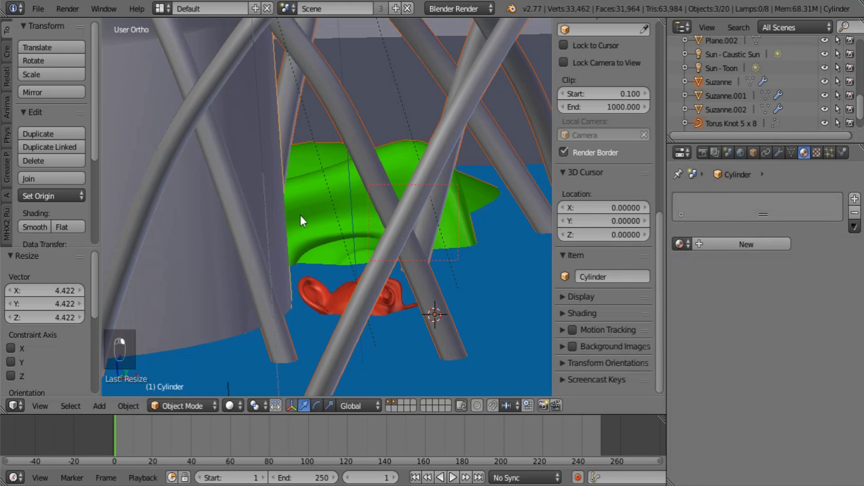
shift+right_click(309, 177)
key(ctrl+l)
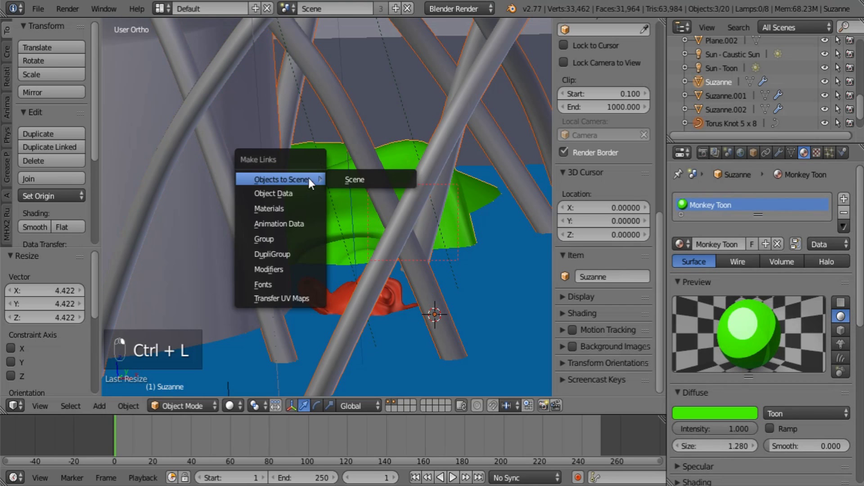
click(294, 209)
Give the torus knot its own copy of the Monkey Toon material and change that copy's diffuse colour to red
scroll(334, 225, down, 3)
right_click(386, 244)
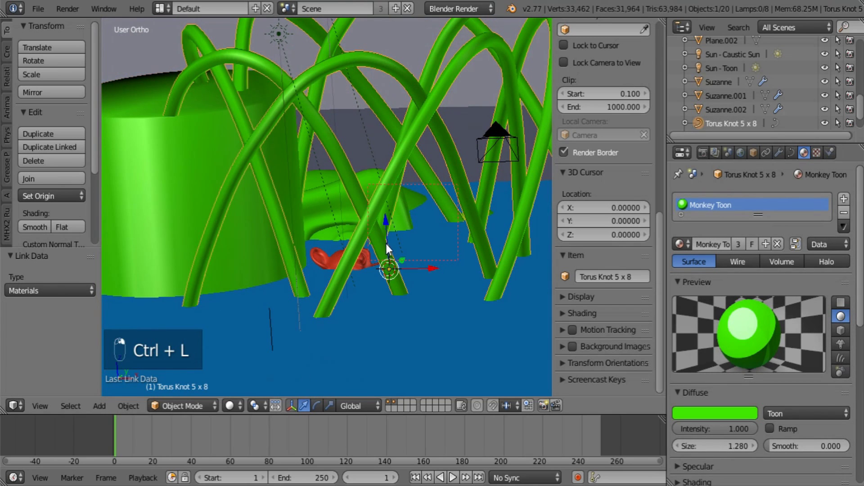
scroll(761, 321, down, 2)
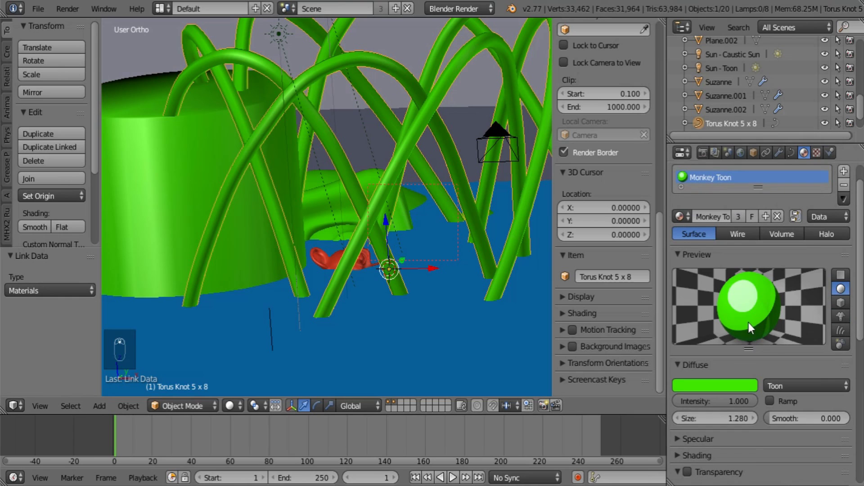
scroll(749, 321, up, 2)
click(739, 247)
click(737, 411)
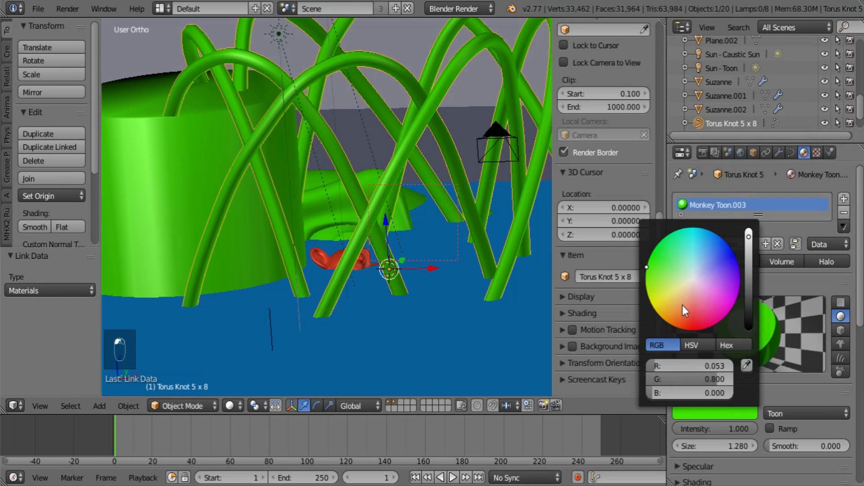
click(708, 253)
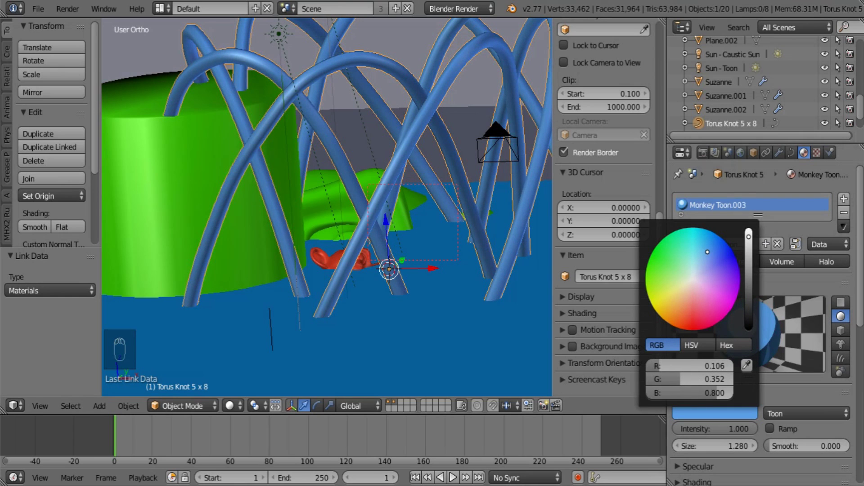
mouse_move(708, 251)
mouse_down()
mouse_move(710, 299)
mouse_move(693, 321)
mouse_up()
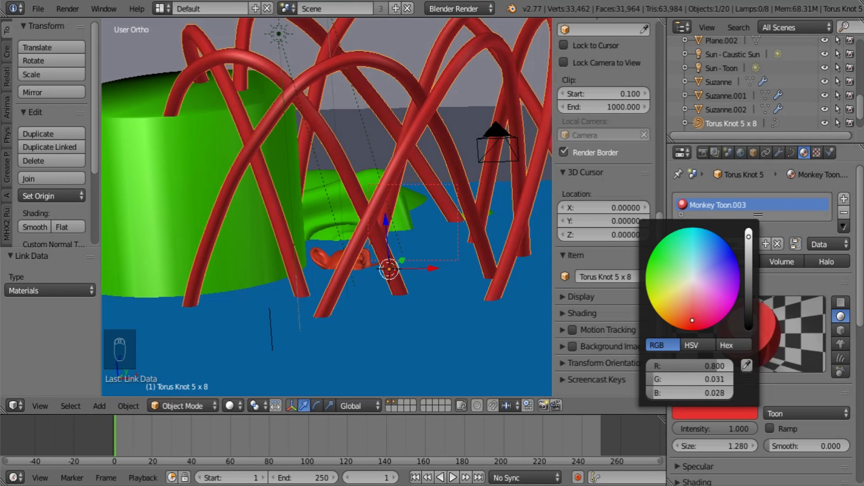
Lower the torus knot along Z by about 3.612 units so its arches sink partly into the water
scroll(401, 166, down, 3)
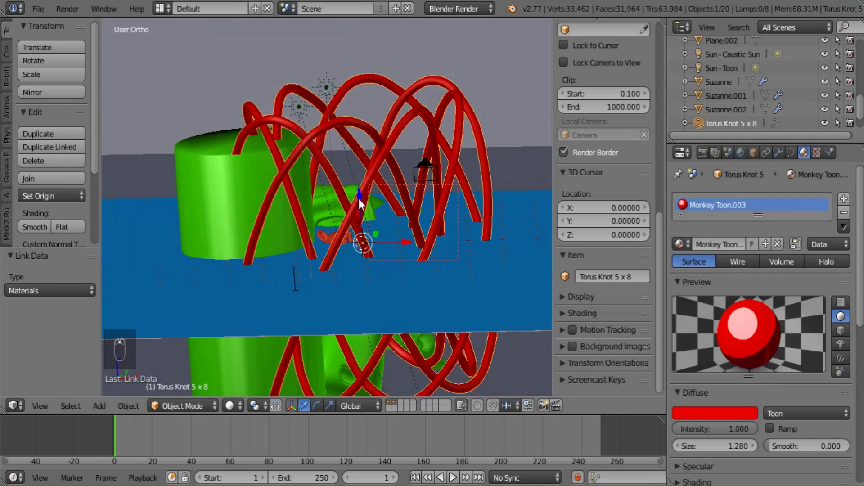
drag(359, 199, 372, 286)
scroll(311, 244, up, 3)
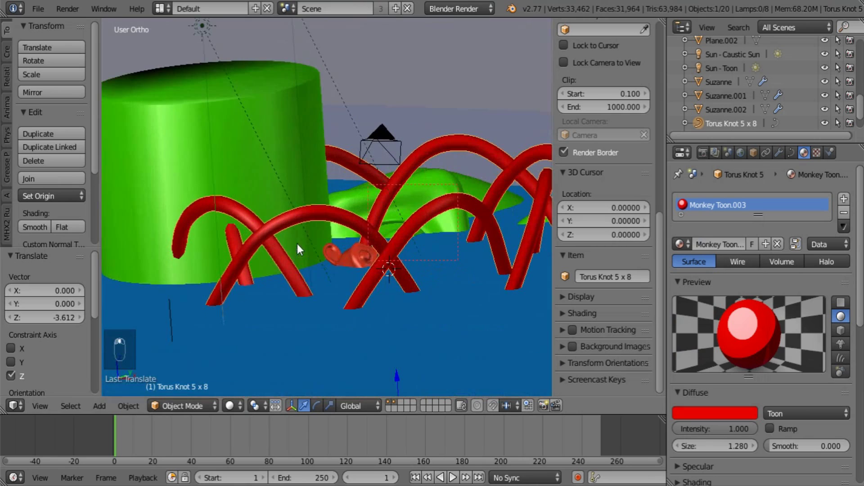
Make the cylinder's Monkey Toon material a single-user copy and set its diffuse colour to magenta, R 0.800, G 0.000, B 0.435
right_click(274, 110)
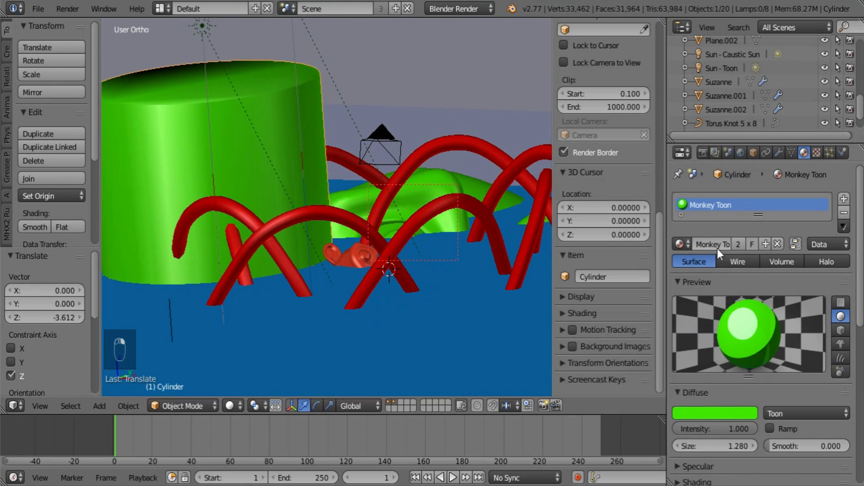
click(738, 244)
click(714, 413)
mouse_move(685, 276)
mouse_down()
mouse_move(682, 324)
mouse_move(728, 314)
mouse_up()
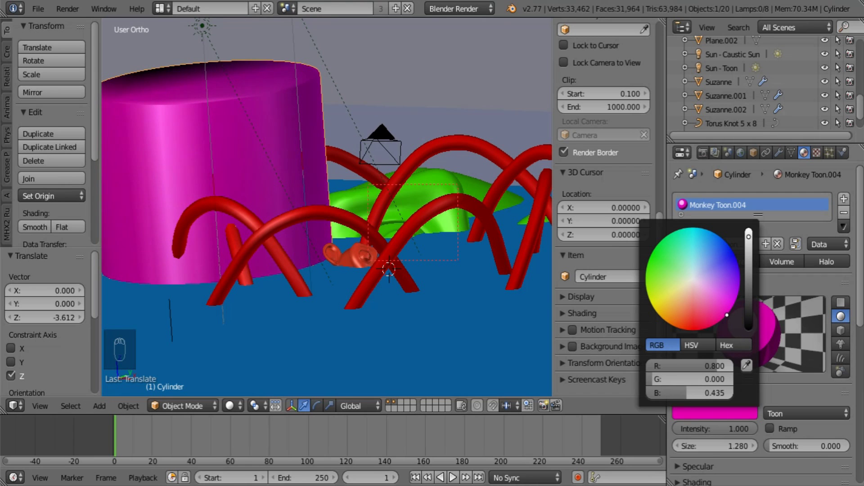
Render the current frame to check the recoloured cylinder and torus knot in the rippled water
middle_drag(341, 150, 389, 197)
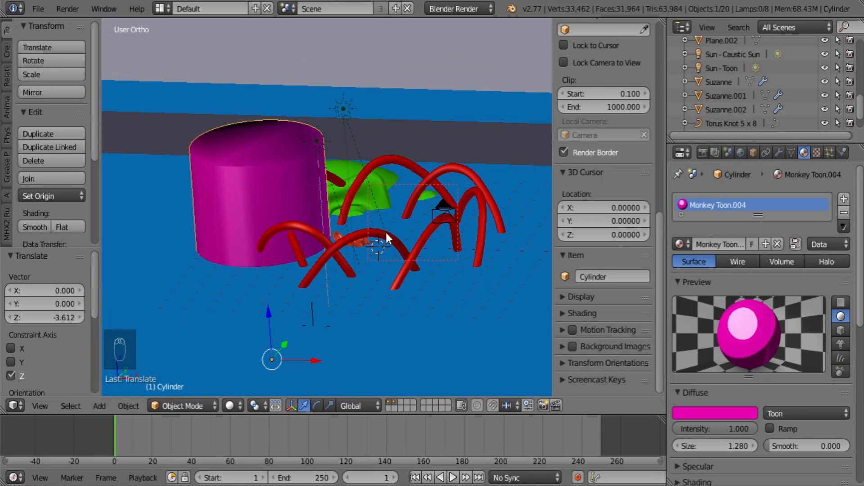
key(F12)
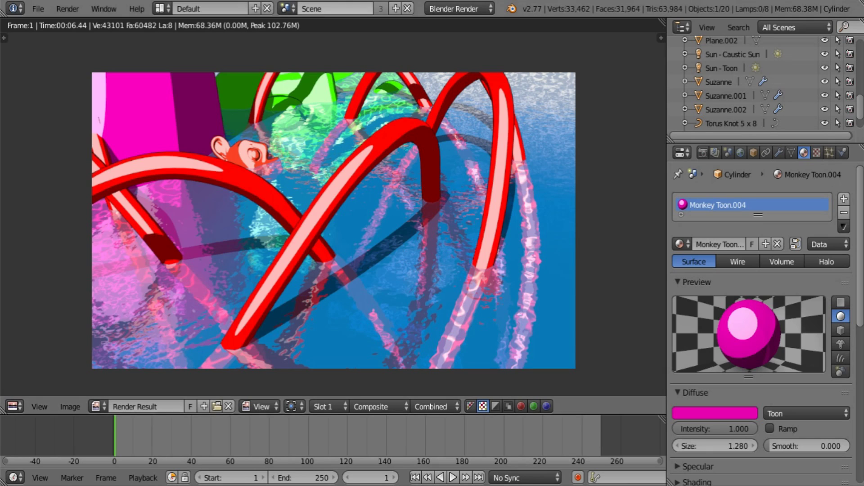
Bring up the file operations for the scene
click(44, 9)
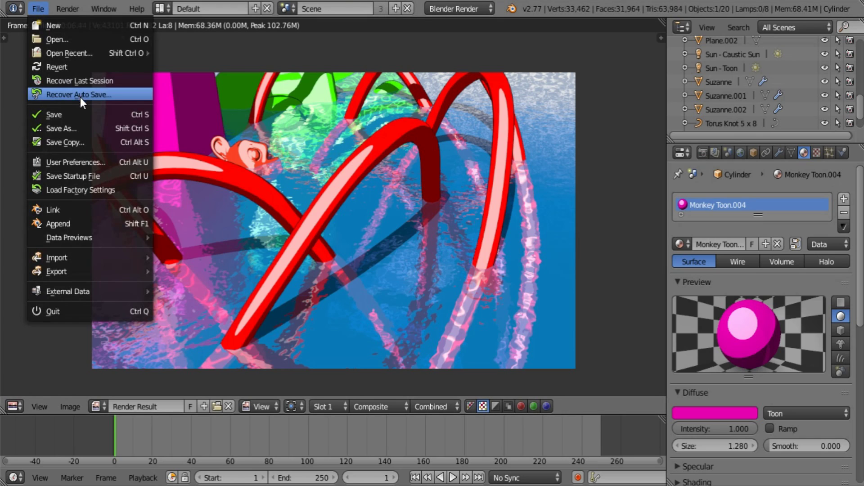